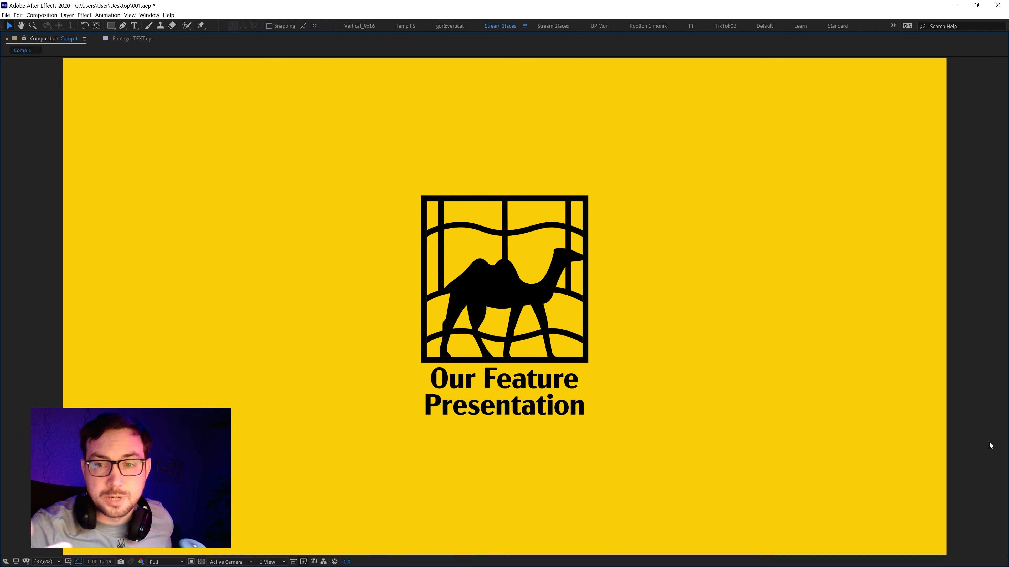
# Switch to Chrome and look over the completed Fiverr orders.
pyautogui.hotkey('alt', 'Tab')
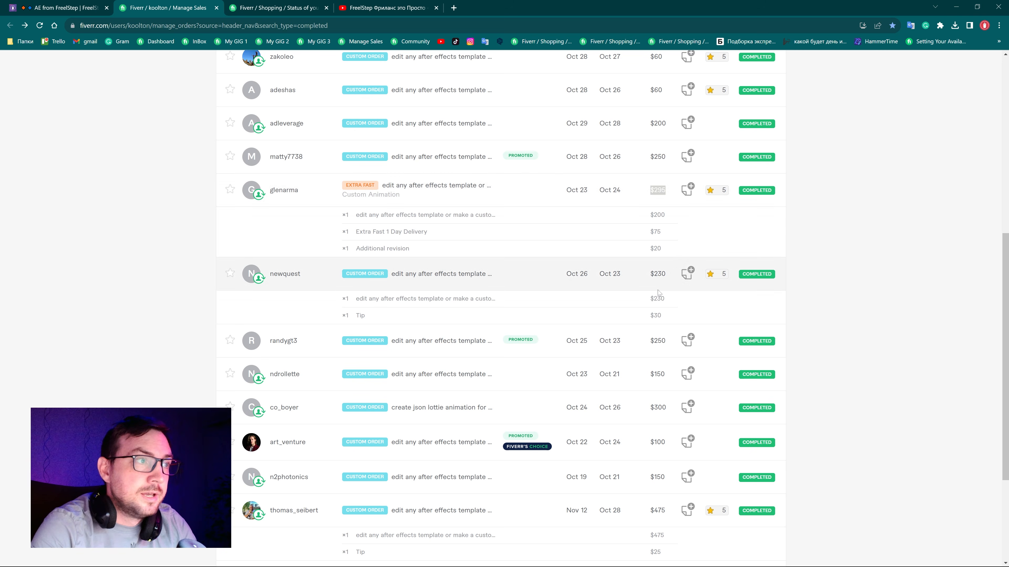
pyautogui.click(344, 184)
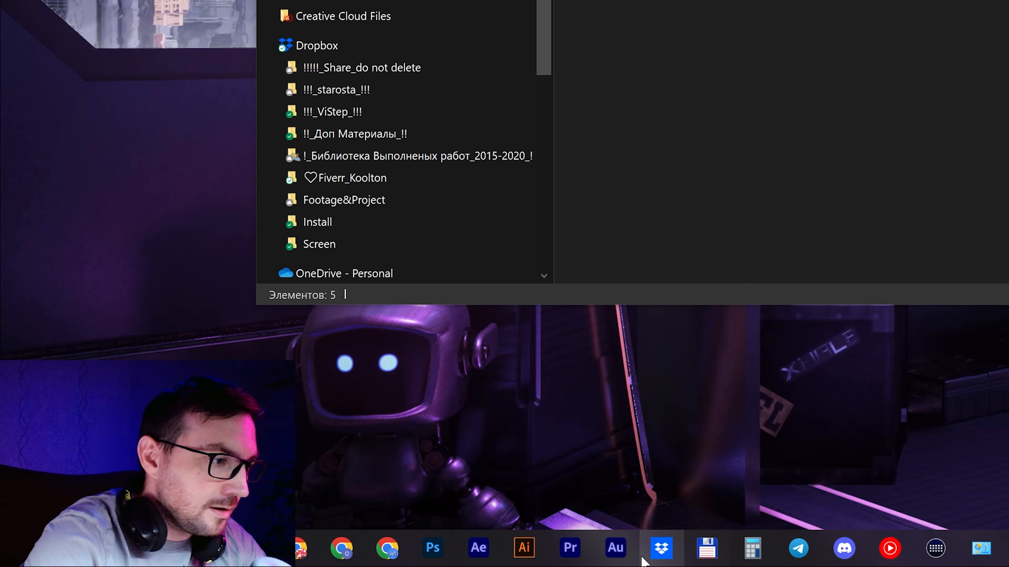
# Launch After Effects and import Background.eps, Logo.ai and TEXT.eps from the Camel Logo folder as footage.
pyautogui.click(481, 550)
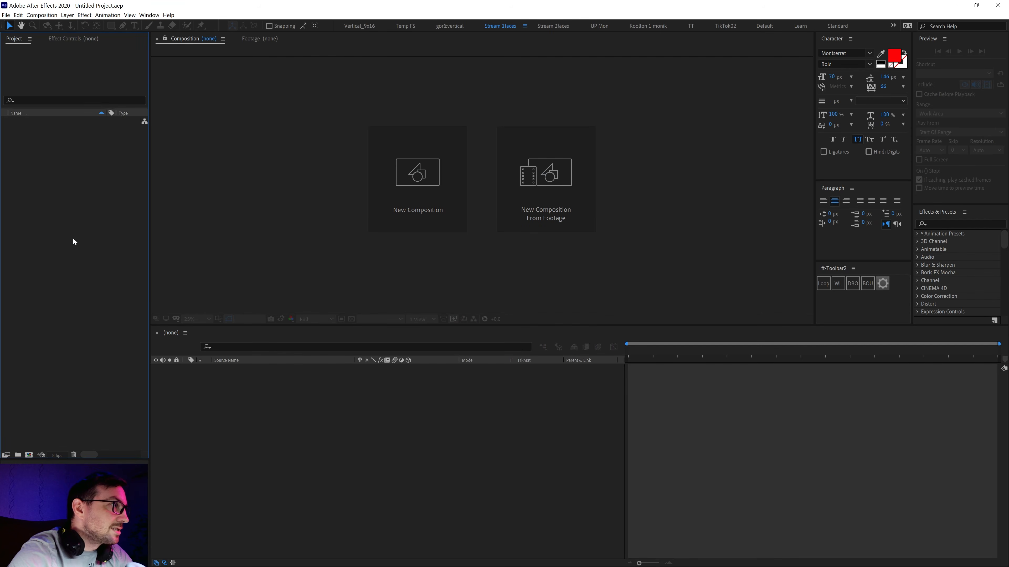
pyautogui.click(68, 218)
pyautogui.doubleClick(68, 218)
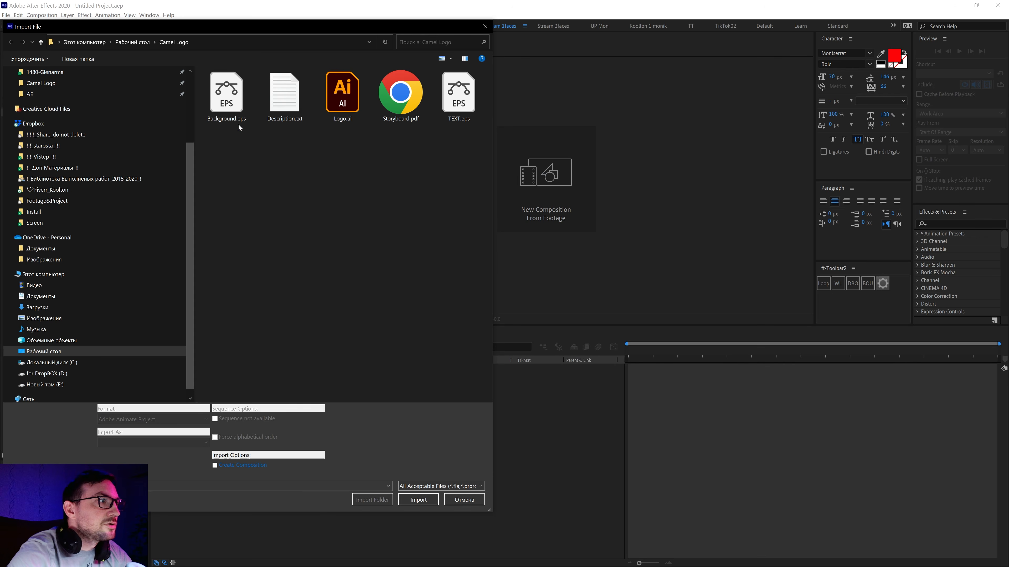
pyautogui.click(235, 121)
pyautogui.keyDown('ctrl'); pyautogui.click(342, 118); pyautogui.keyUp('ctrl')
pyautogui.keyDown('ctrl'); pyautogui.click(466, 111); pyautogui.keyUp('ctrl')
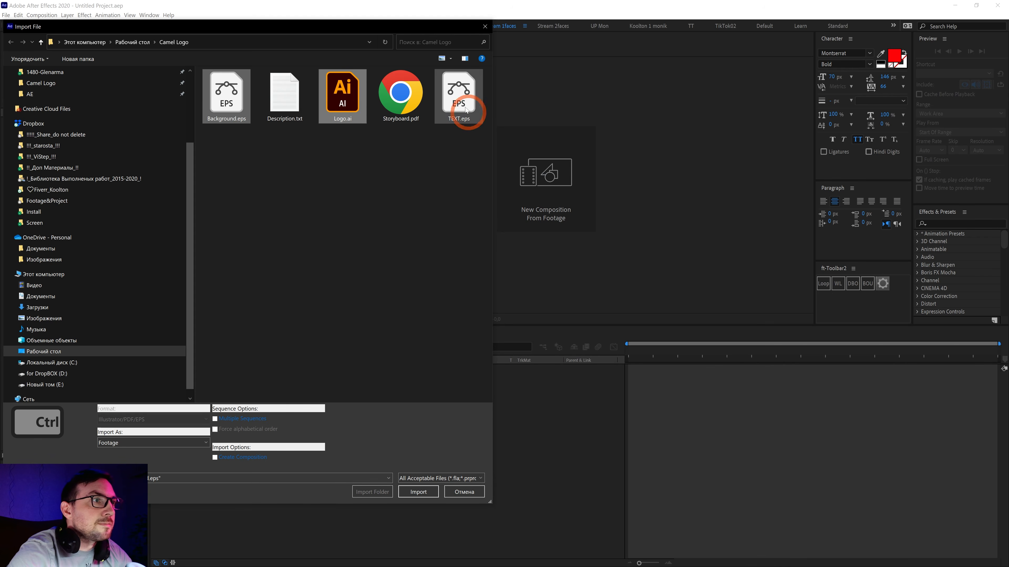
pyautogui.click(418, 492)
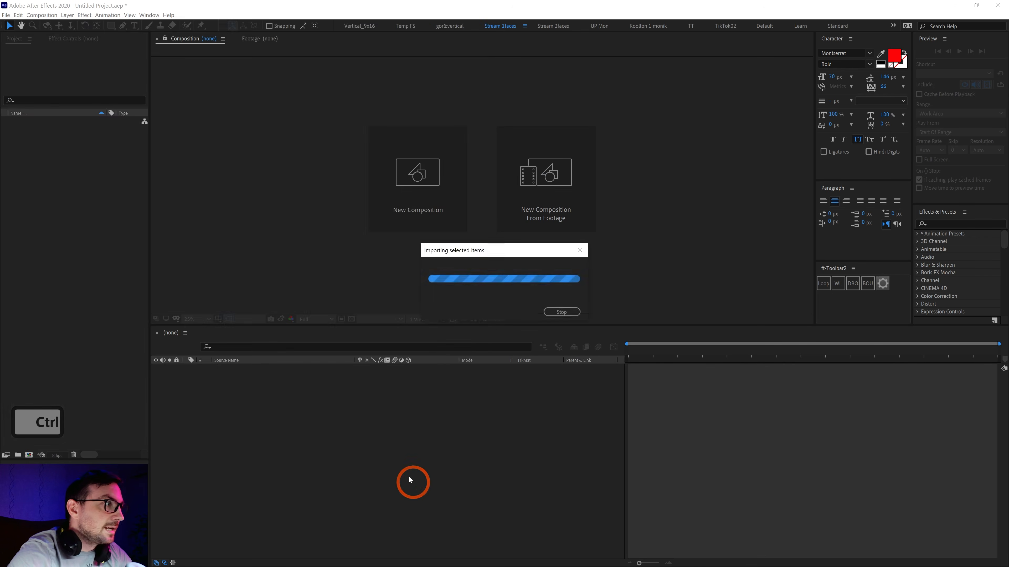
# Preview the imported Background.eps, Logo.ai and TEXT.eps files one after another in the footage viewer.
pyautogui.click(89, 181)
pyautogui.click(38, 123)
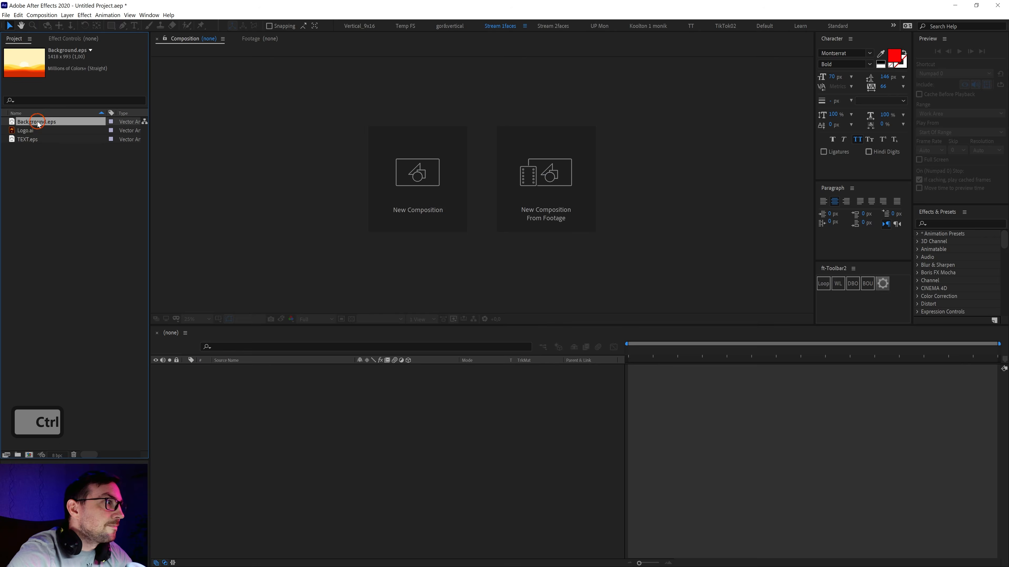
pyautogui.doubleClick(37, 123)
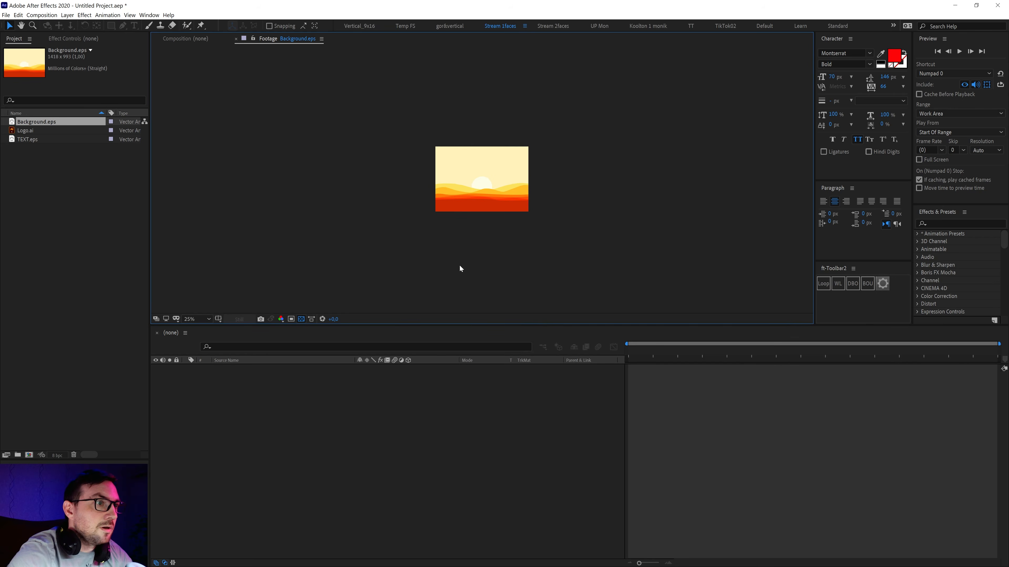
pyautogui.doubleClick(26, 131)
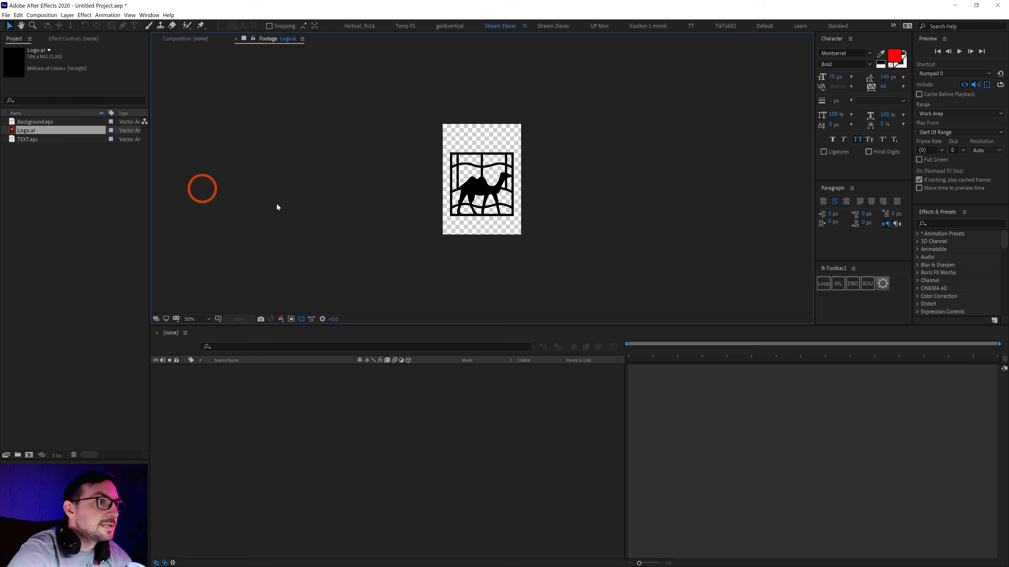
pyautogui.doubleClick(24, 140)
pyautogui.click(376, 210)
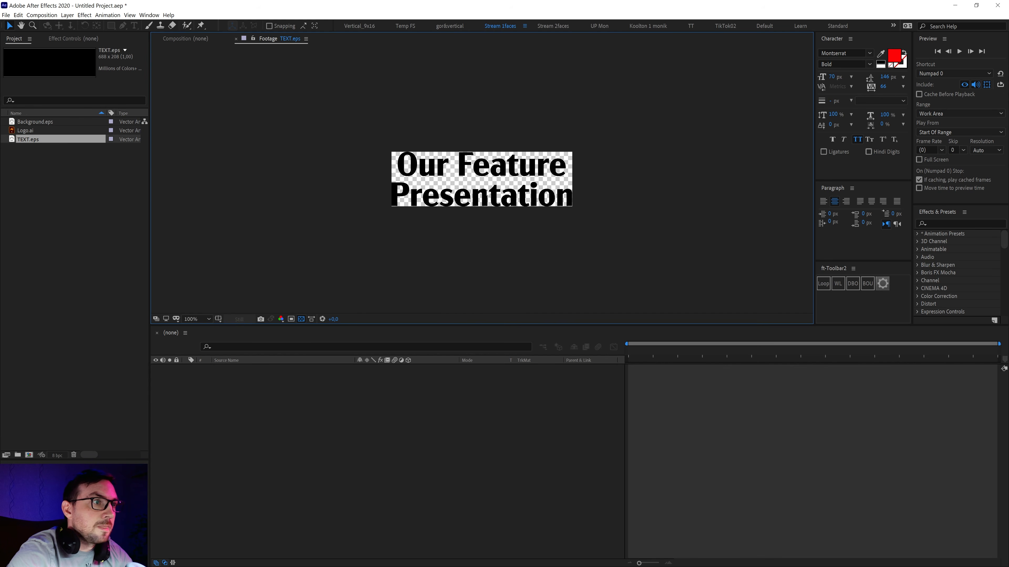
# Switch to the Camel Logo folder and open Description.txt to see the client's brief.
pyautogui.hotkey('alt', 'Tab')
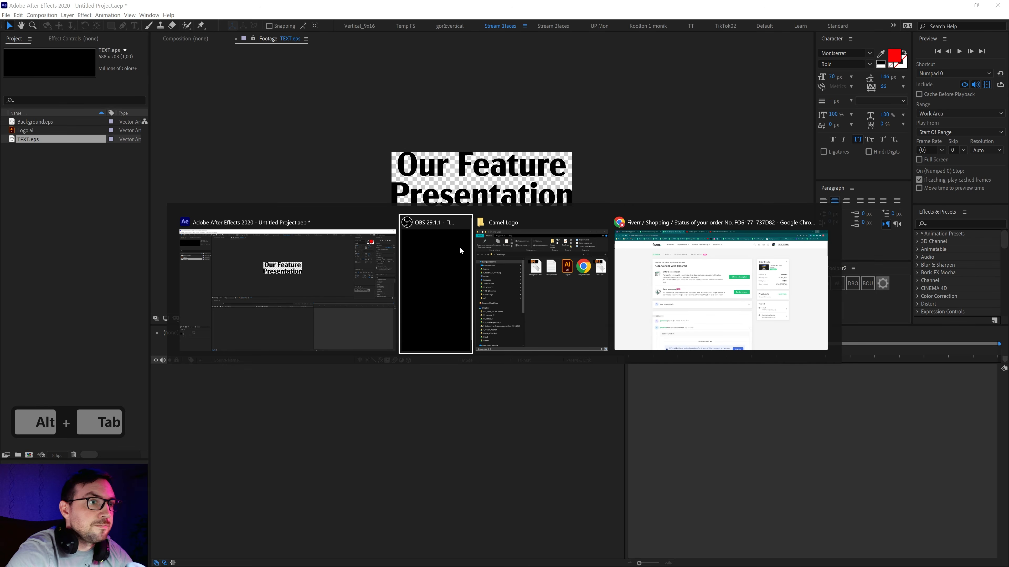
pyautogui.hotkey('alt', 'Tab')
pyautogui.doubleClick(357, 183)
pyautogui.click(640, 256)
pyautogui.click(650, 83)
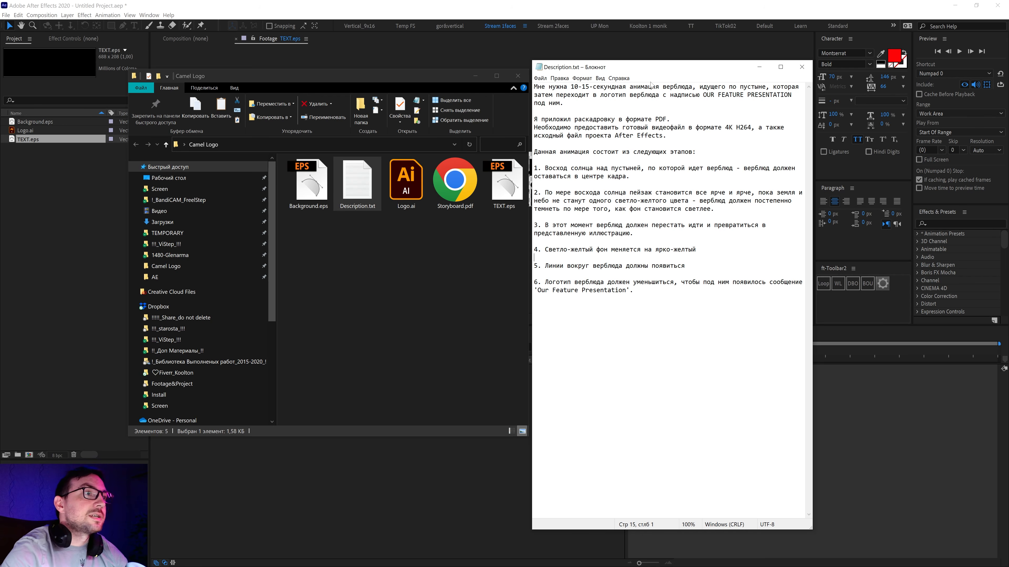
# Open Storyboard.pdf in the browser and shrink its window so it sits beside the brief.
pyautogui.doubleClick(455, 182)
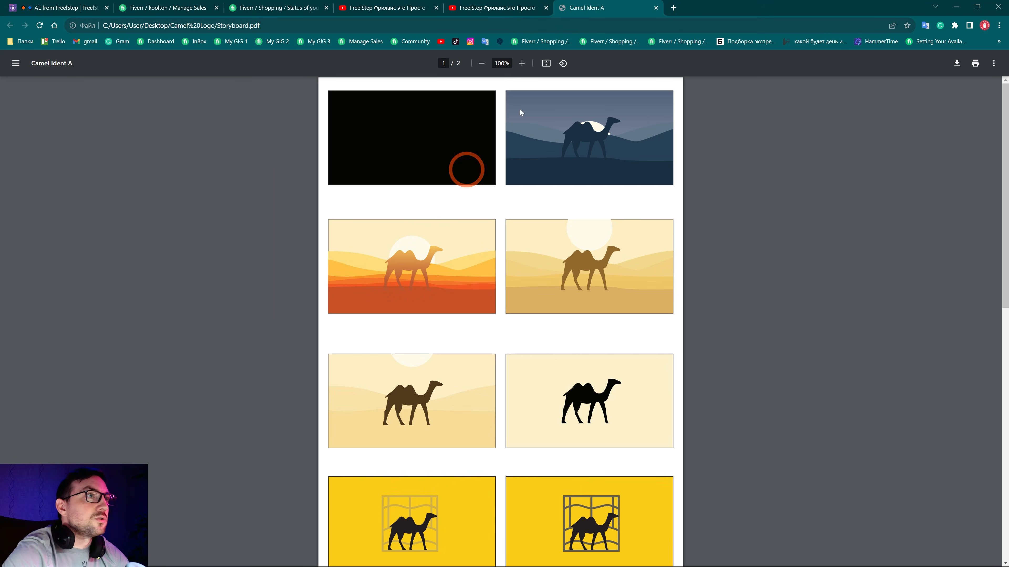
pyautogui.doubleClick(748, 3)
pyautogui.click(309, 208)
# Look through the storyboard frames in order, from the black opening to the camel logo with the title text.
pyautogui.scroll(-2, 364, 218)
pyautogui.scroll(2, 363, 217)
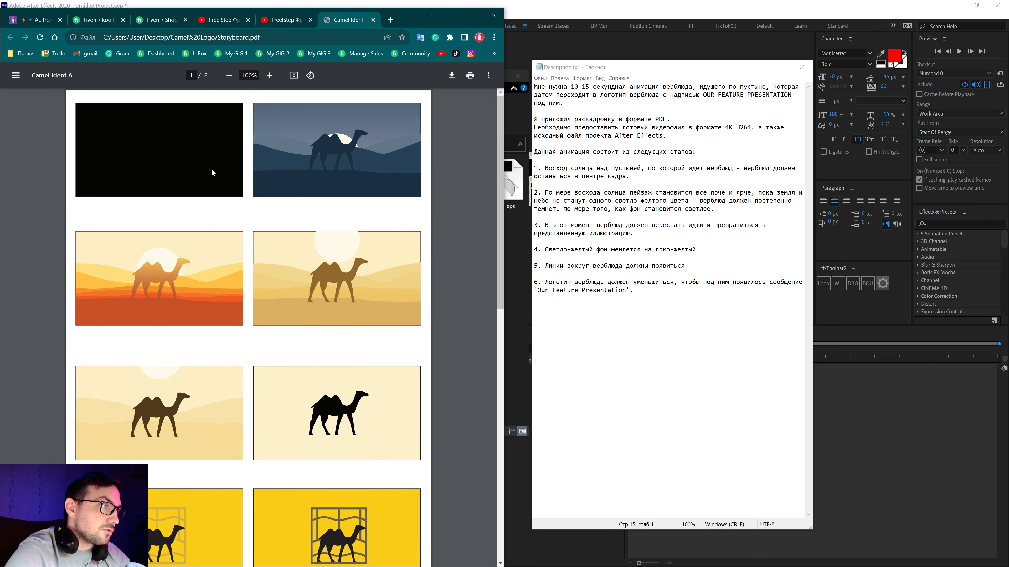
pyautogui.click(225, 152)
pyautogui.click(331, 150)
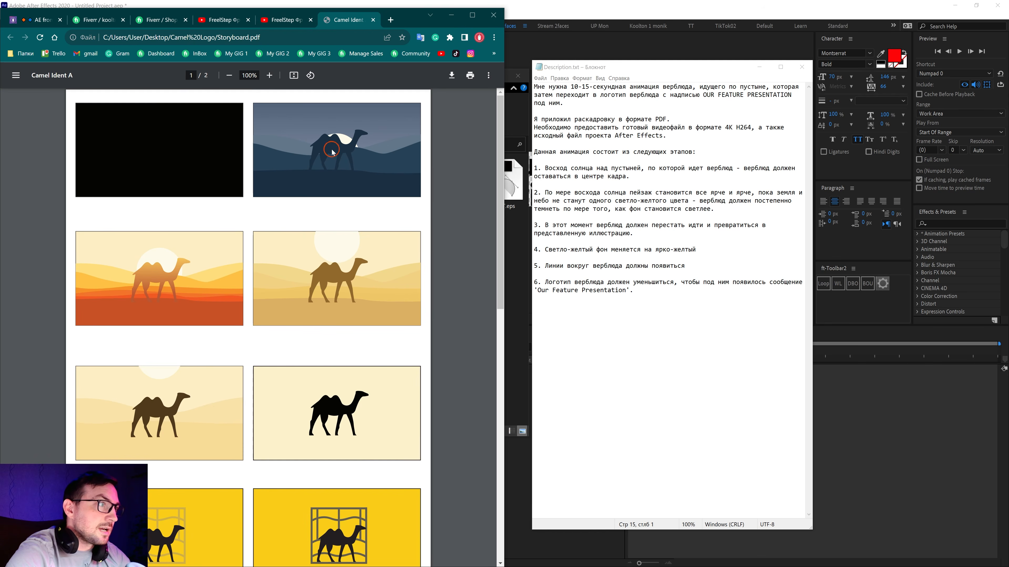
pyautogui.scroll(-2, 331, 152)
pyautogui.click(174, 198)
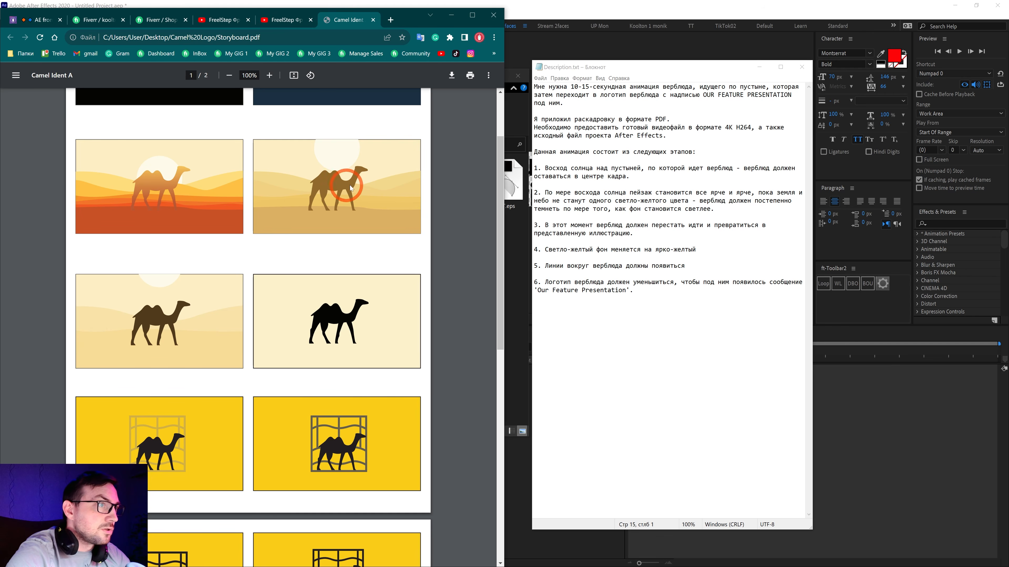
pyautogui.scroll(-2, 165, 198)
pyautogui.click(325, 228)
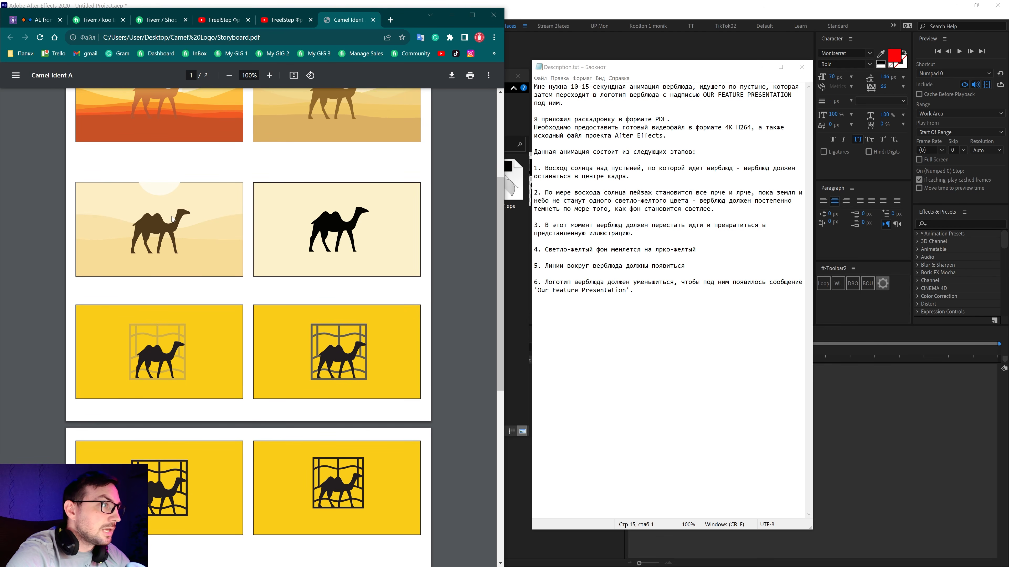
pyautogui.scroll(-2, 172, 219)
pyautogui.click(188, 253)
pyautogui.click(378, 259)
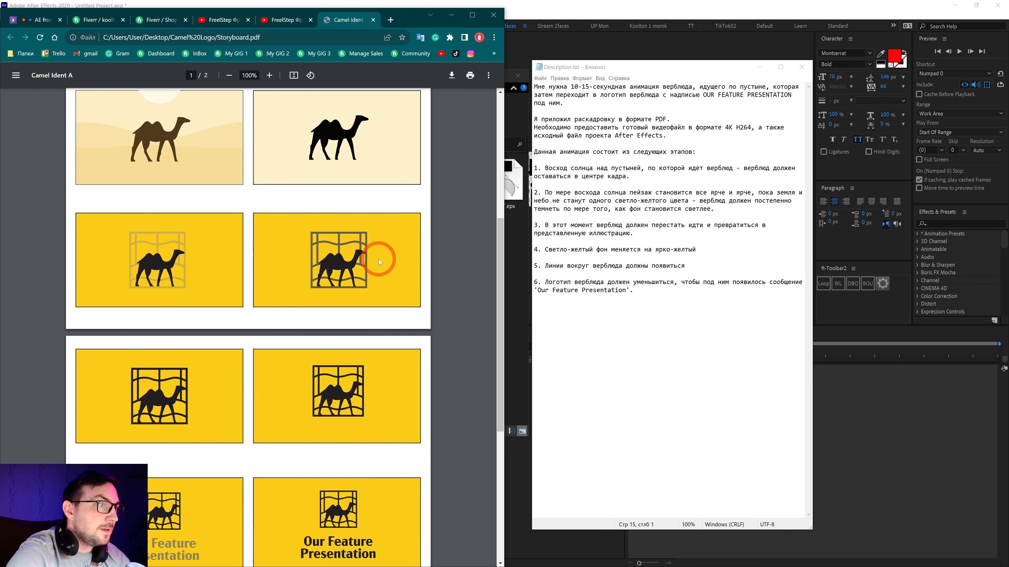
pyautogui.scroll(-2, 378, 260)
pyautogui.click(197, 302)
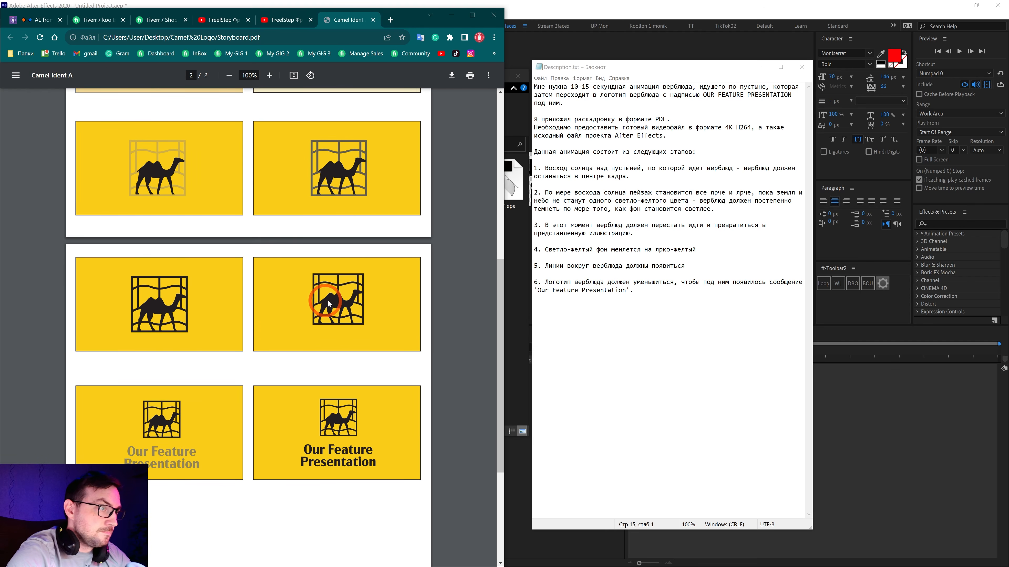
pyautogui.scroll(-2, 305, 313)
pyautogui.click(348, 356)
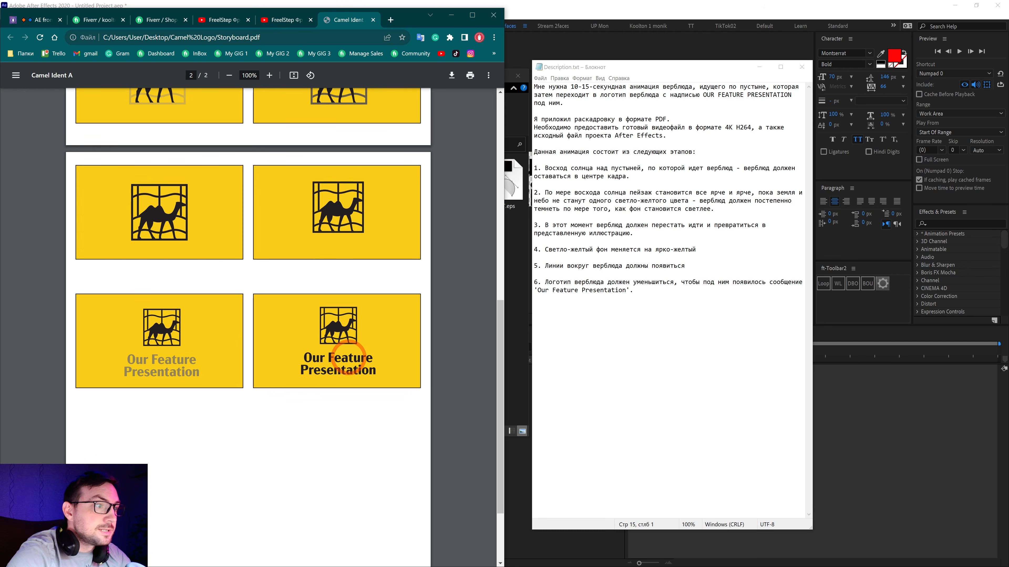
# Read the brief's delivery format and its six animation stages in Description.txt, highlighting each passage.
pyautogui.click(653, 168)
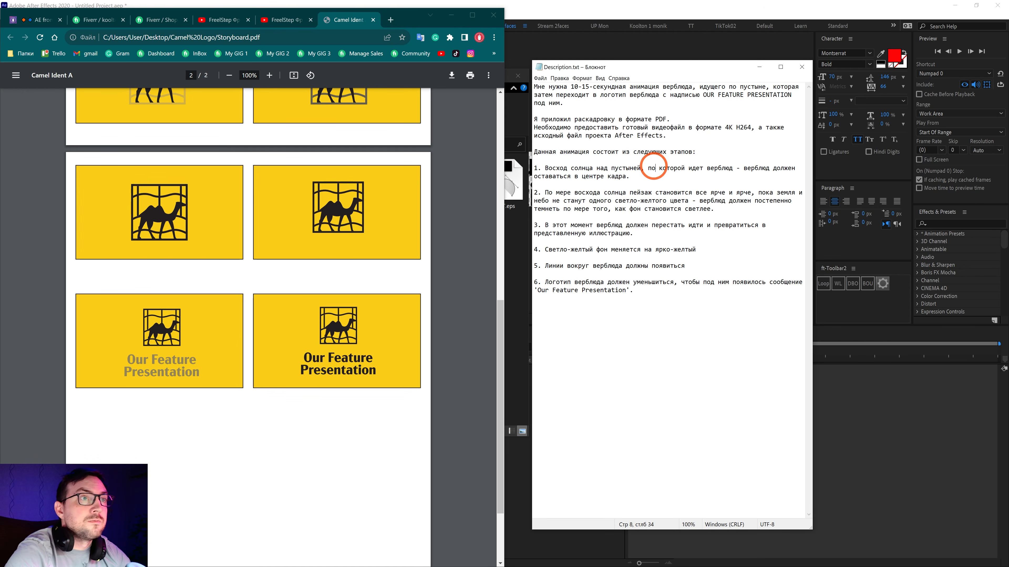
pyautogui.moveTo(557, 127); pyautogui.dragTo(642, 136)
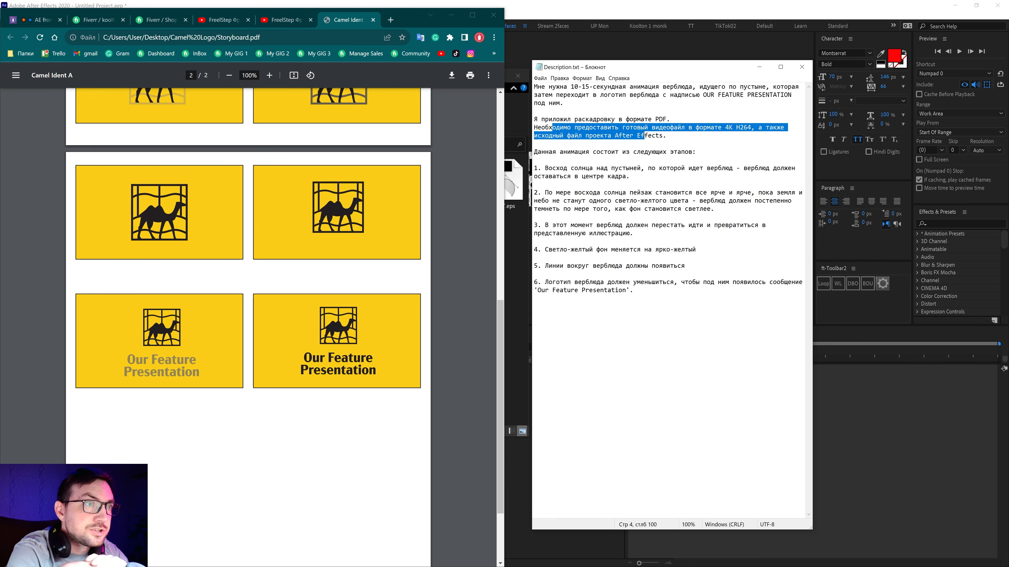
pyautogui.click(593, 157)
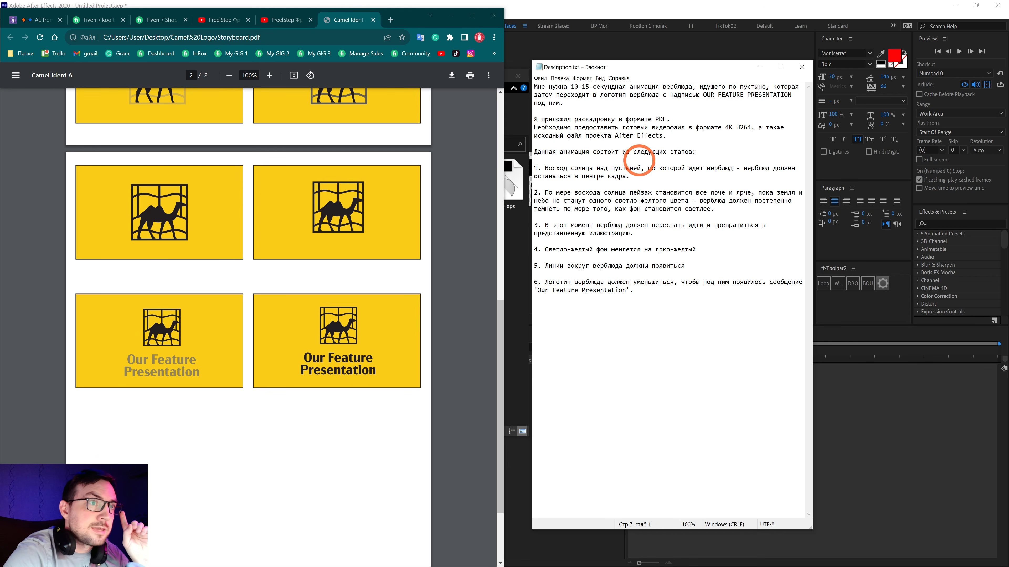
pyautogui.doubleClick(679, 152)
pyautogui.click(581, 161)
pyautogui.moveTo(551, 169); pyautogui.dragTo(631, 176)
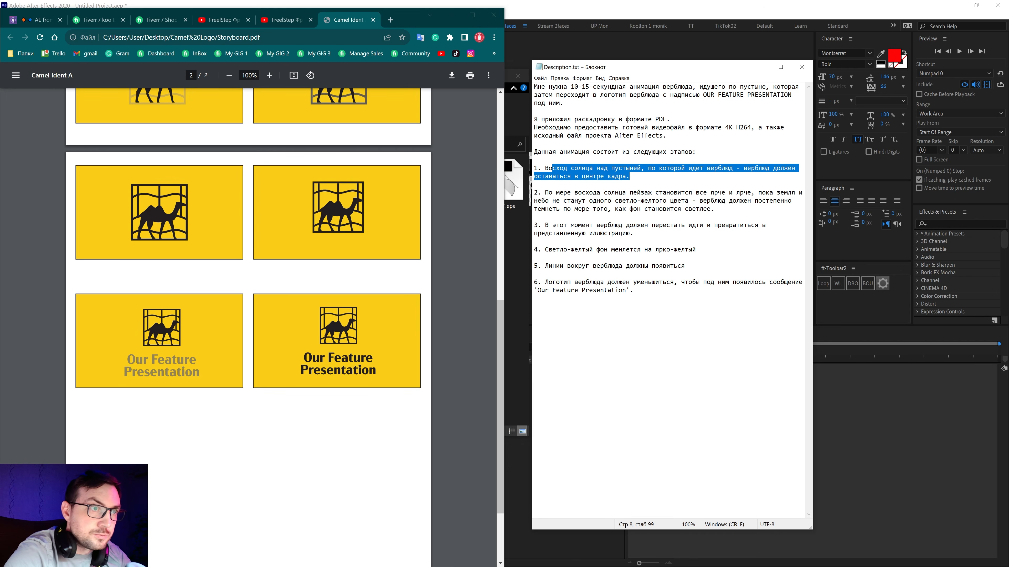
pyautogui.moveTo(548, 193); pyautogui.dragTo(666, 193)
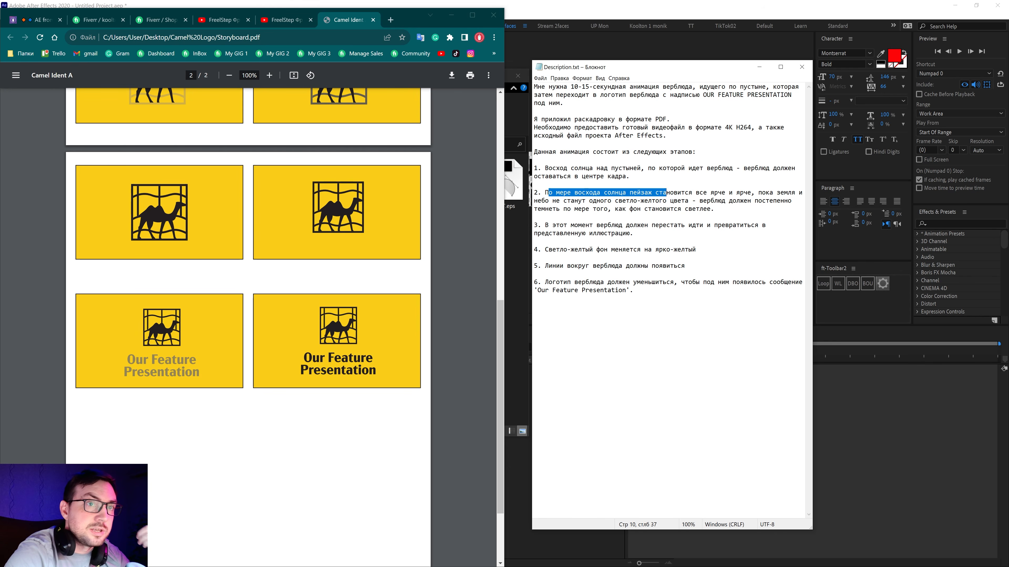
pyautogui.moveTo(549, 225); pyautogui.dragTo(688, 225)
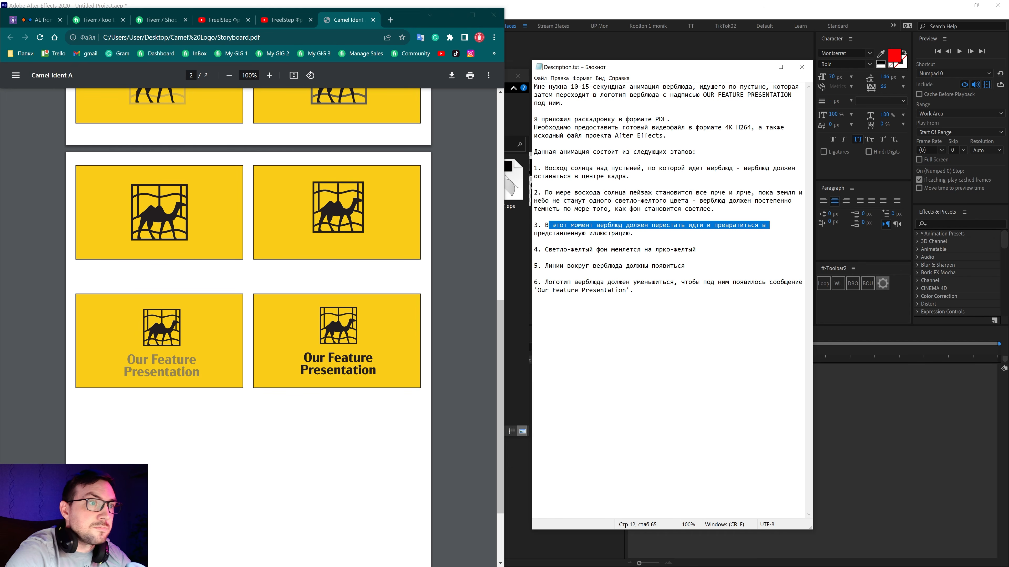
pyautogui.moveTo(545, 249); pyautogui.dragTo(696, 249)
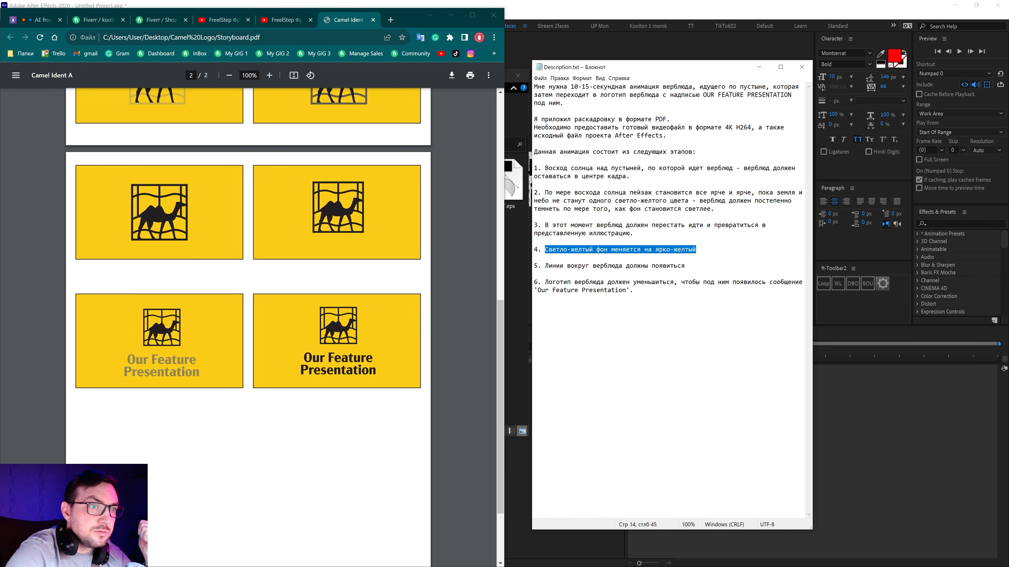
pyautogui.moveTo(559, 266); pyautogui.dragTo(677, 266)
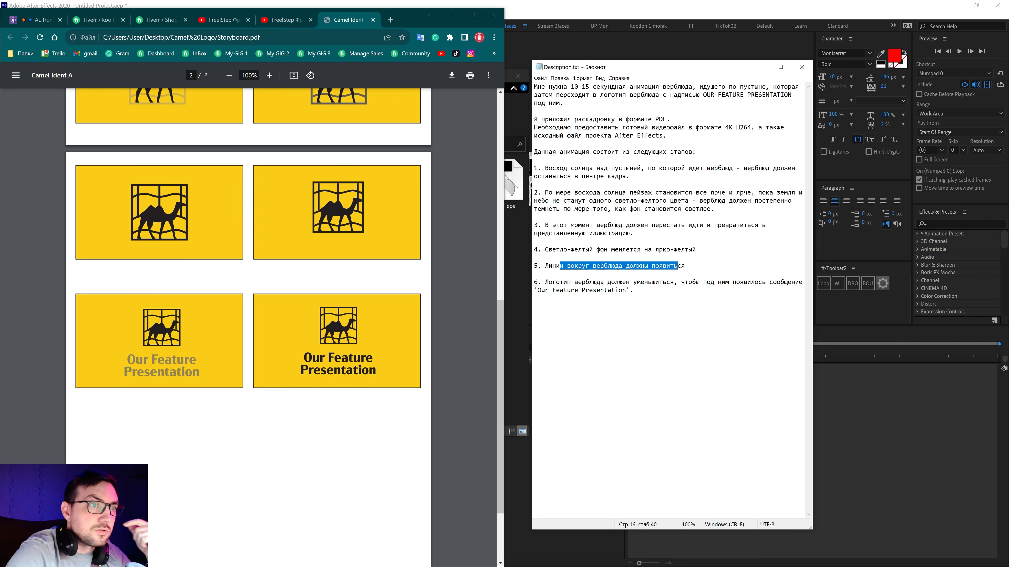
pyautogui.moveTo(633, 290); pyautogui.dragTo(534, 291)
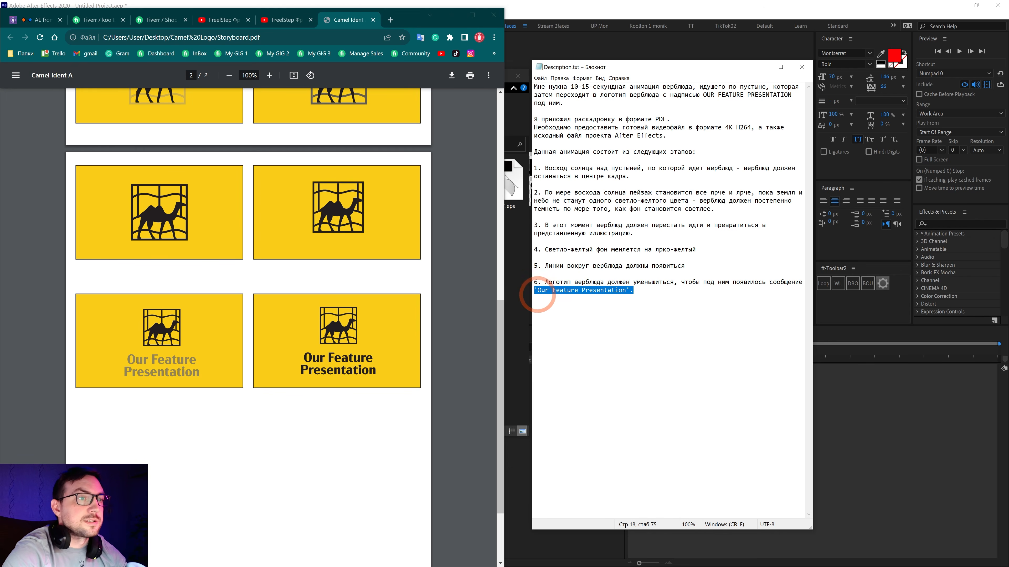
# Put the storyboard and brief windows away and switch back to the After Effects project.
pyautogui.scroll(8, 432, 306)
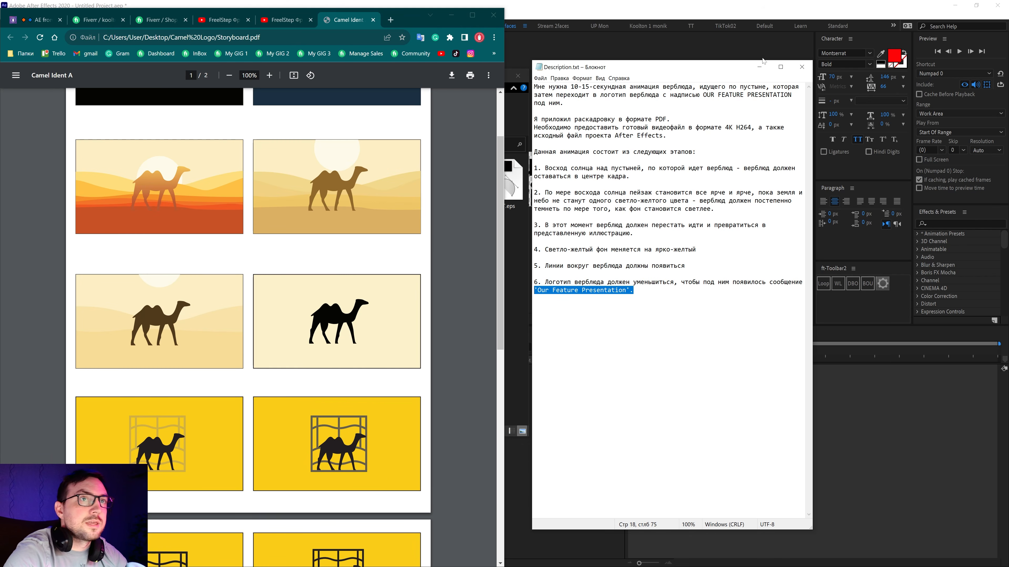
pyautogui.moveTo(675, 296); pyautogui.dragTo(497, 59)
pyautogui.click(747, 201)
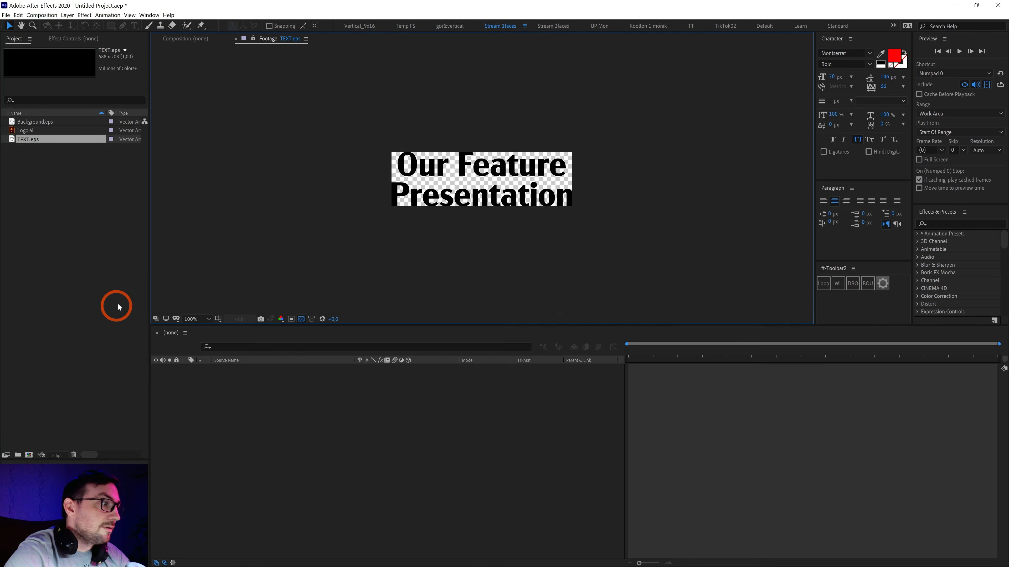
# Start a new composition with a width of 1920 px and a height of 1080 px, and lock its aspect ratio.
pyautogui.click(113, 303)
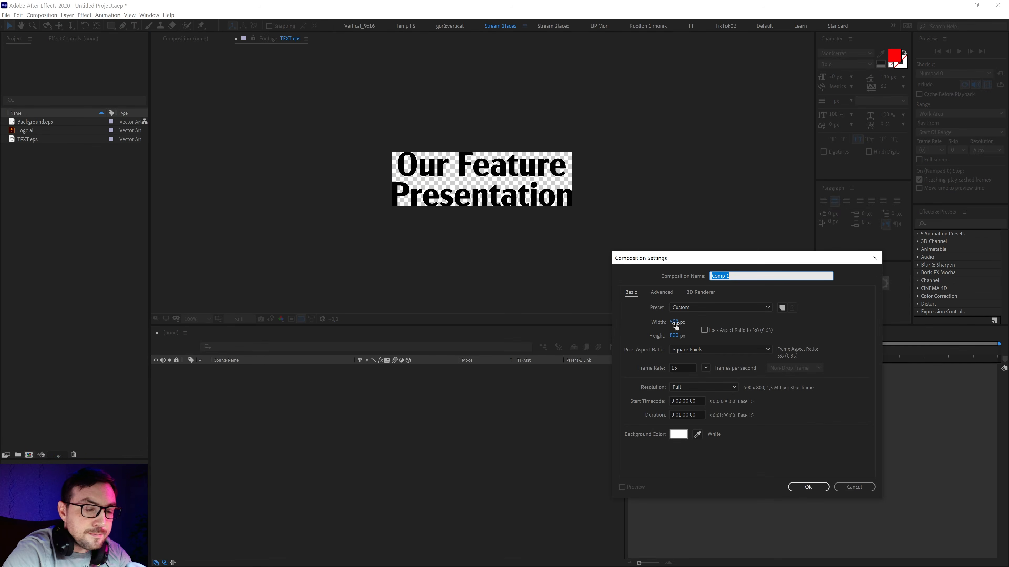
pyautogui.click(674, 322)
pyautogui.write('1920')
pyautogui.click(678, 334)
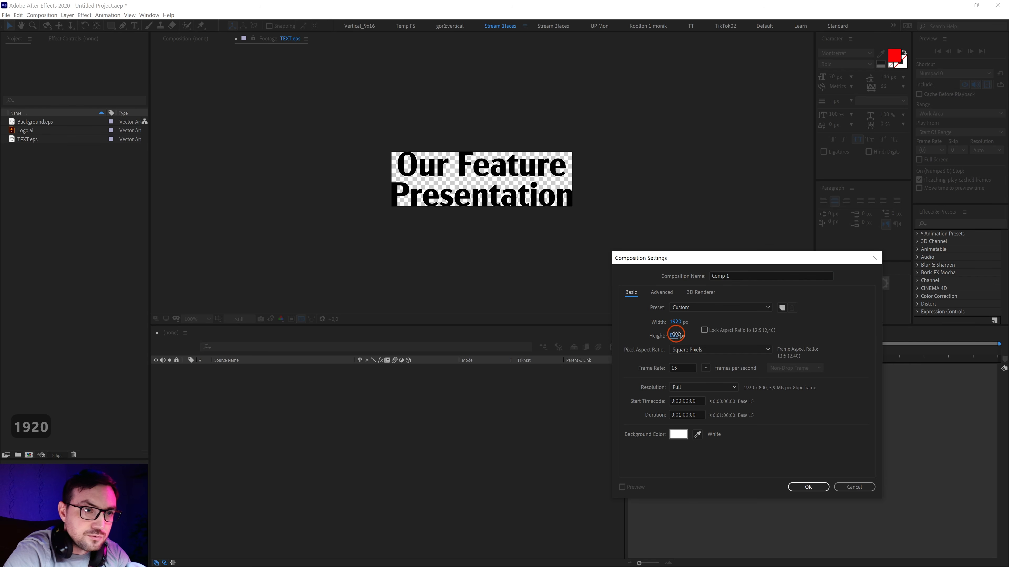
pyautogui.write('1080')
pyautogui.click(792, 333)
pyautogui.click(705, 331)
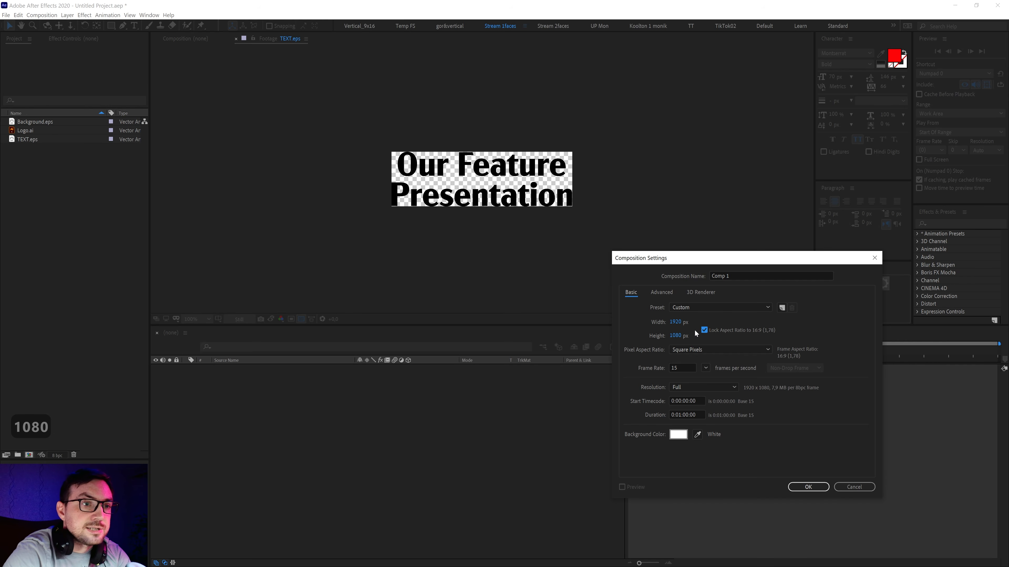
# Double the composition's width to 3840 px by multiplying the value by 2, with the 16:9 ratio locked.
pyautogui.click(681, 323)
pyautogui.click(720, 320)
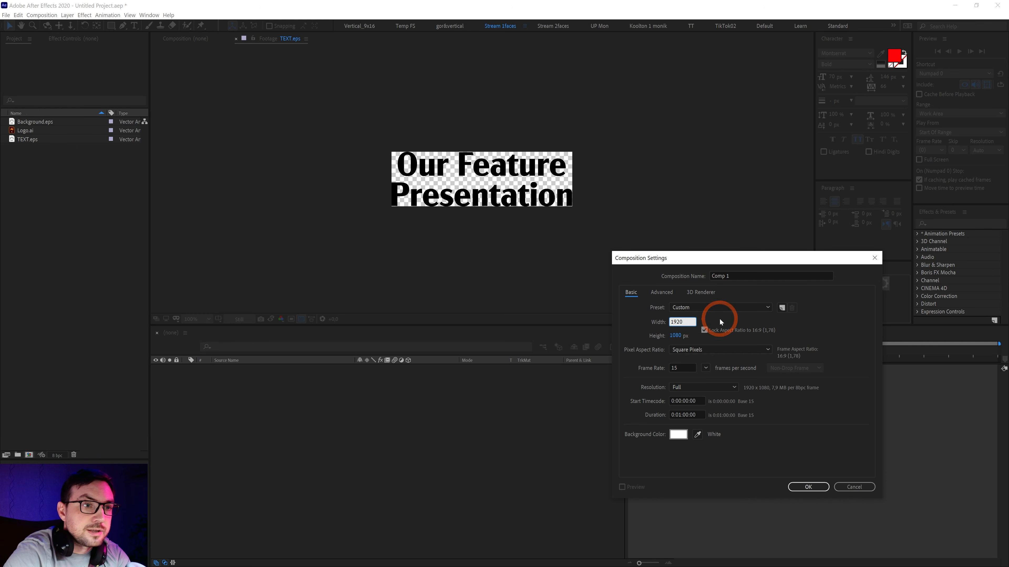
pyautogui.click(681, 322)
pyautogui.click(694, 322)
pyautogui.write('*2')
pyautogui.click(727, 322)
pyautogui.click(682, 321)
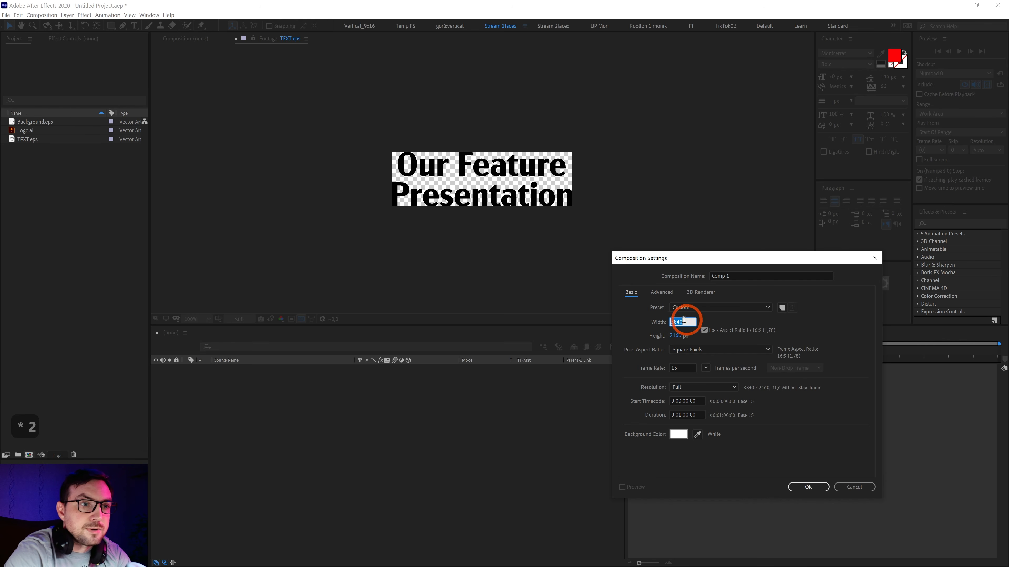
pyautogui.click(684, 337)
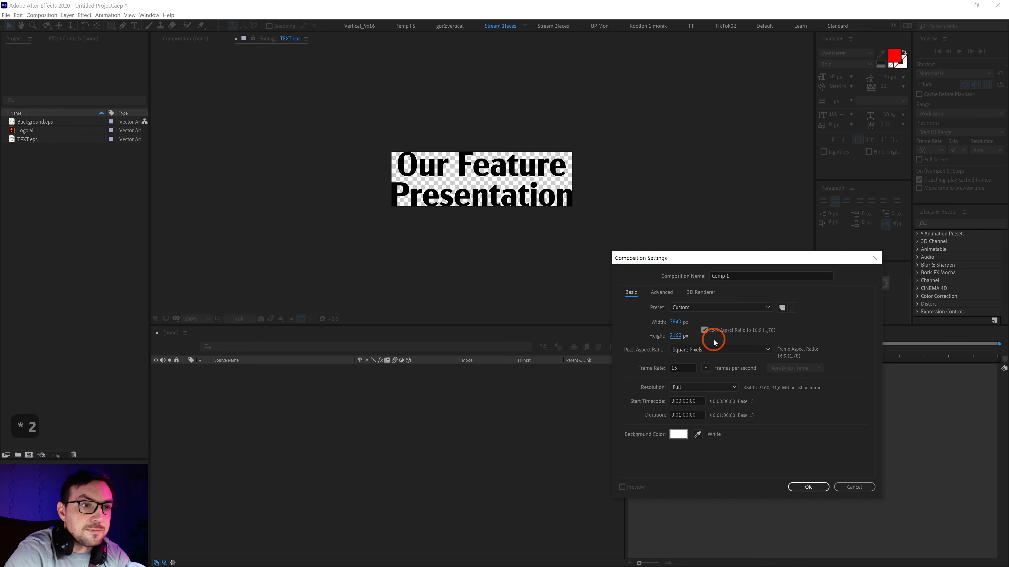
# Set the frame rate to 29.97 fps and the duration to 0:00:15:00, and create the composition.
pyautogui.click(706, 368)
pyautogui.click(731, 439)
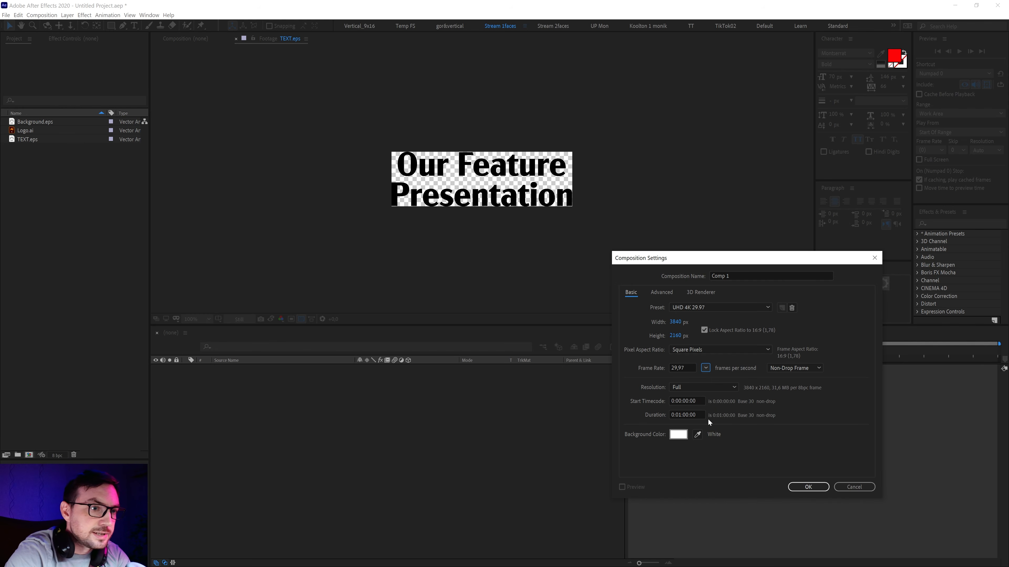
pyautogui.click(679, 415)
pyautogui.press('Right')
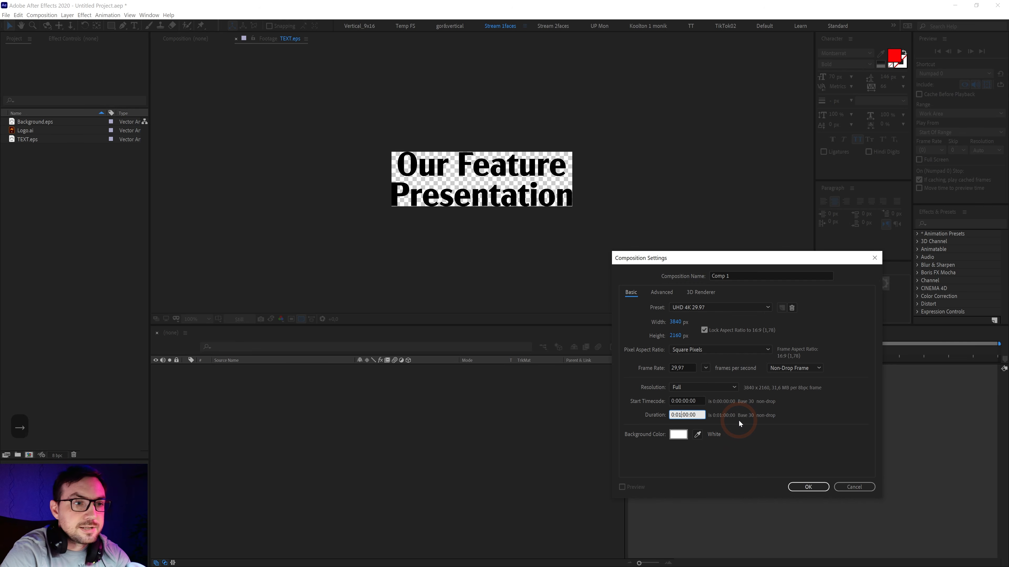
pyautogui.press('BackSpace')
pyautogui.write('0')
pyautogui.press('Right')
pyautogui.press('Right')
pyautogui.press('Right')
pyautogui.press('BackSpace')
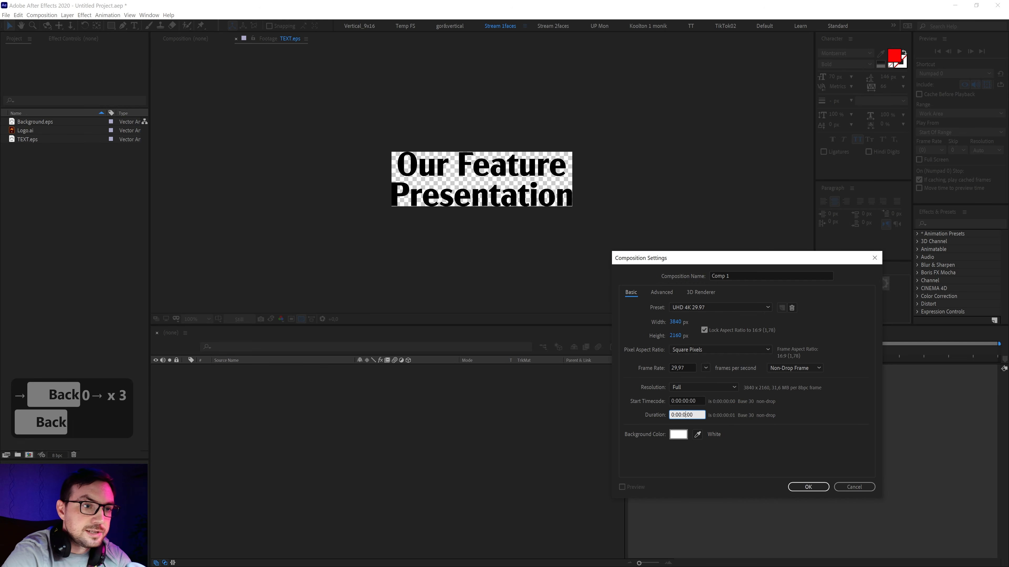
pyautogui.click(759, 448)
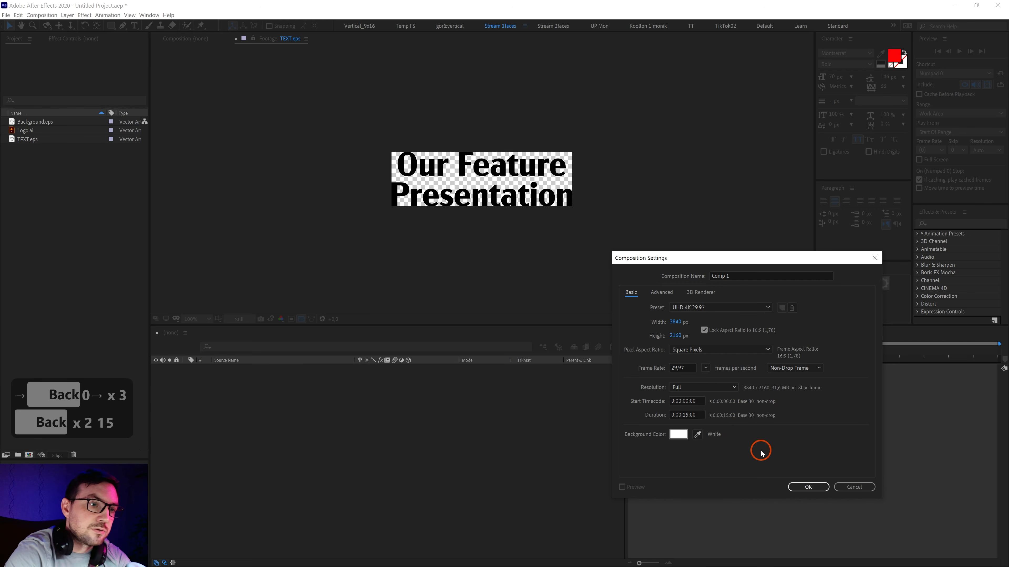
pyautogui.click(817, 487)
# Enlarge the composition viewer vertically by reducing the height of the timeline area.
pyautogui.click(365, 309)
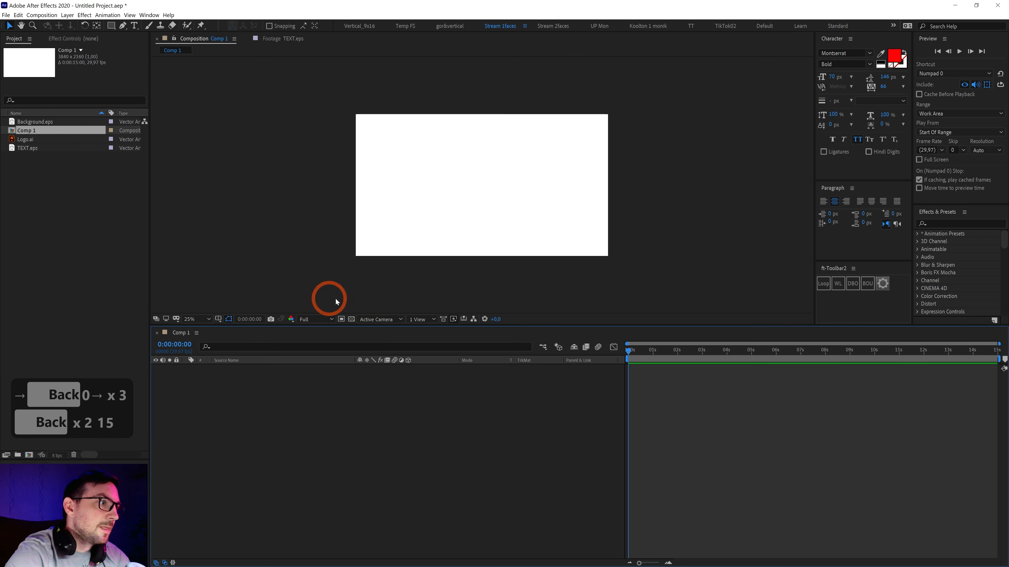
pyautogui.moveTo(340, 326); pyautogui.dragTo(340, 385)
pyautogui.click(54, 199)
# Group Background.eps, Logo.ai and TEXT.eps into a new project folder named !_Materials.
pyautogui.click(28, 130)
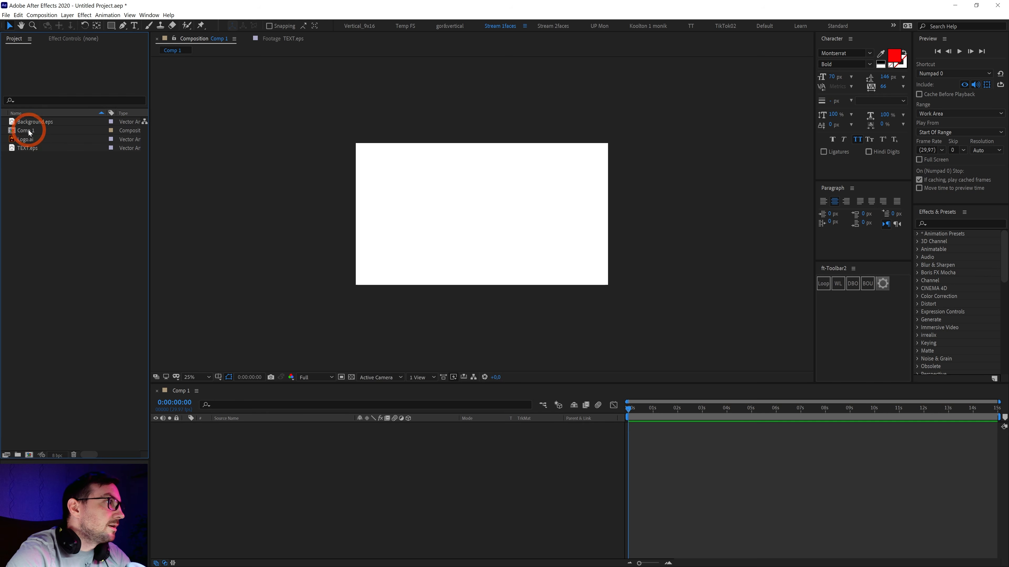
pyautogui.click(29, 122)
pyautogui.keyDown('ctrl'); pyautogui.click(28, 139); pyautogui.keyUp('ctrl')
pyautogui.keyDown('ctrl'); pyautogui.click(29, 148); pyautogui.keyUp('ctrl')
pyautogui.moveTo(29, 147); pyautogui.dragTo(18, 454)
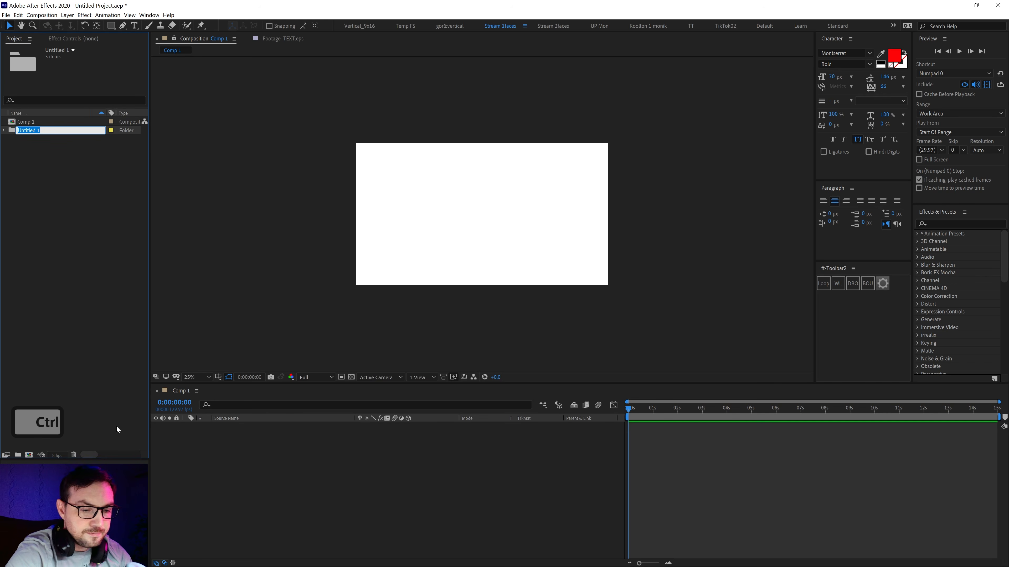
pyautogui.write('!_')
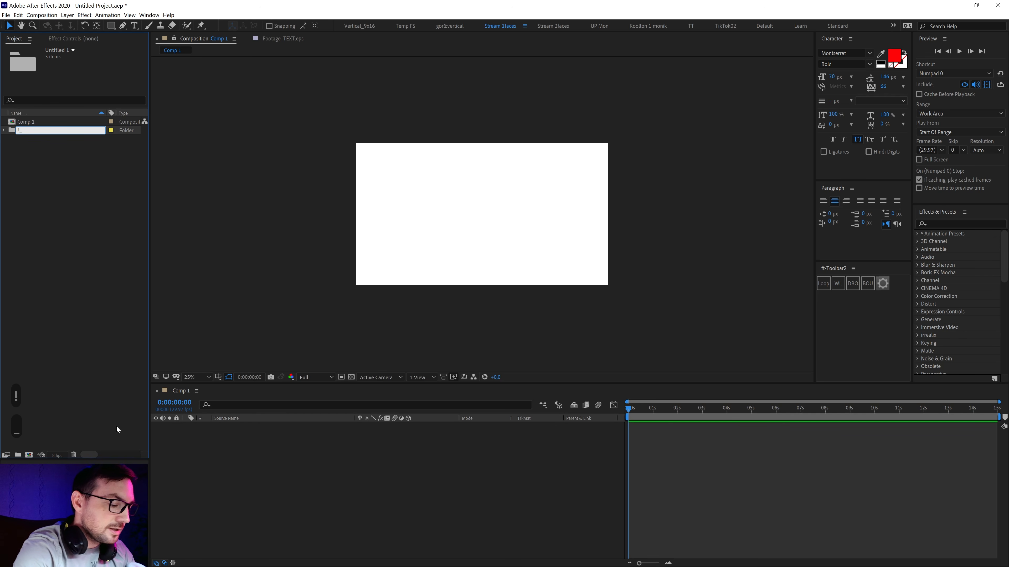
pyautogui.write('Mater')
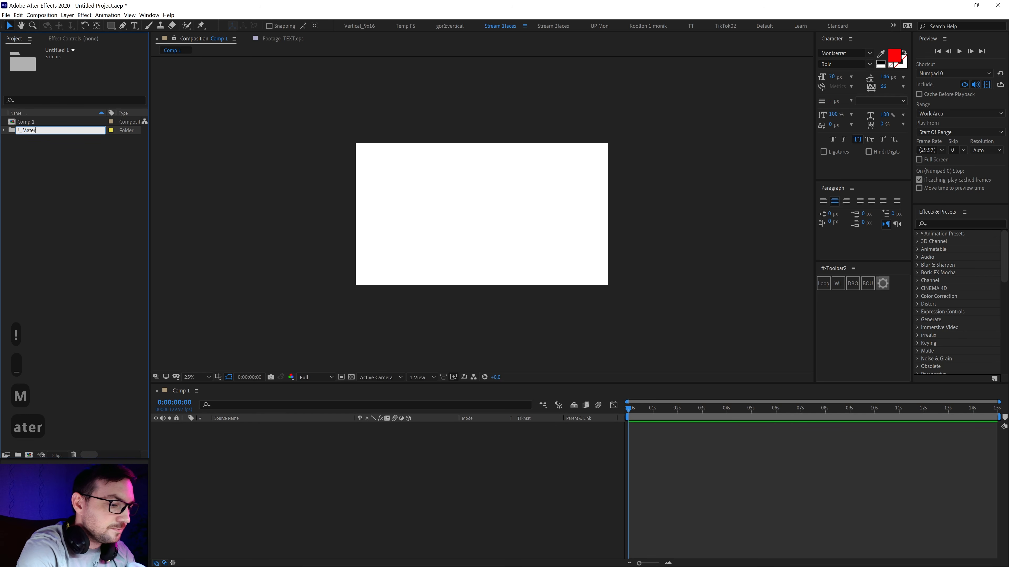
pyautogui.write('ials')
pyautogui.press('Return')
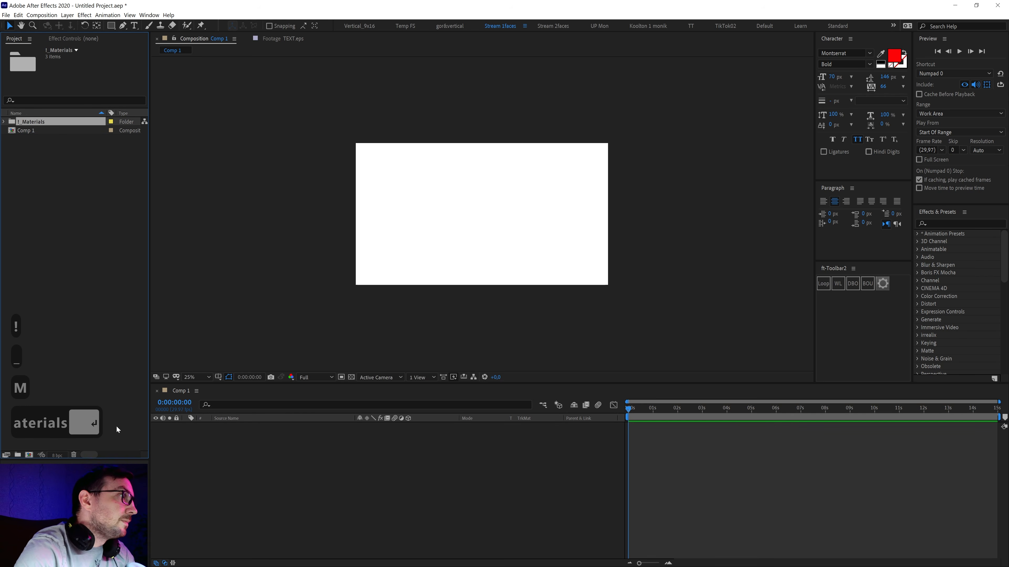
# Expand the !_Materials folder and add Background.eps to Comp 1 as a layer.
pyautogui.click(4, 122)
pyautogui.click(75, 186)
pyautogui.click(38, 130)
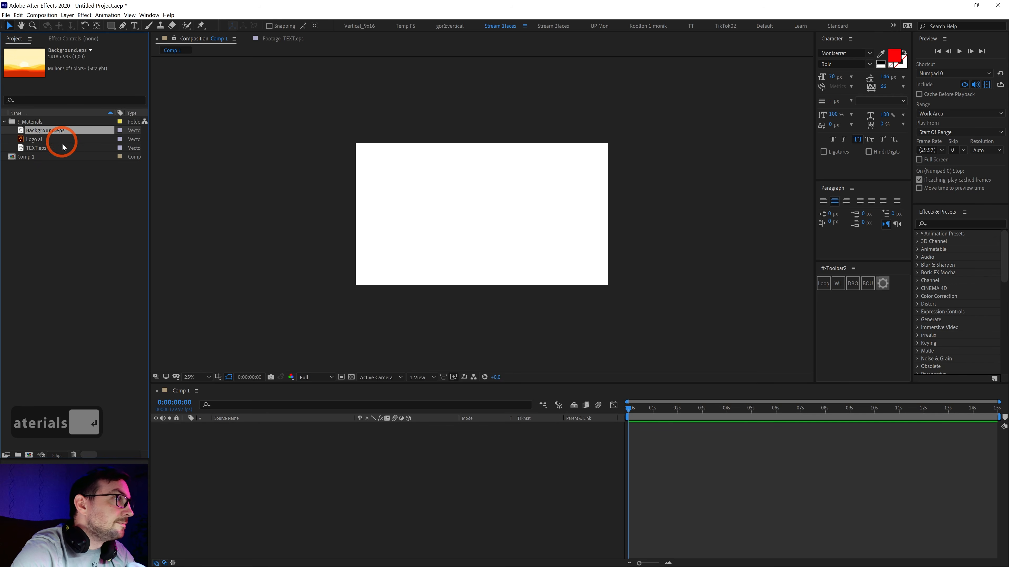
pyautogui.moveTo(35, 131); pyautogui.dragTo(370, 445)
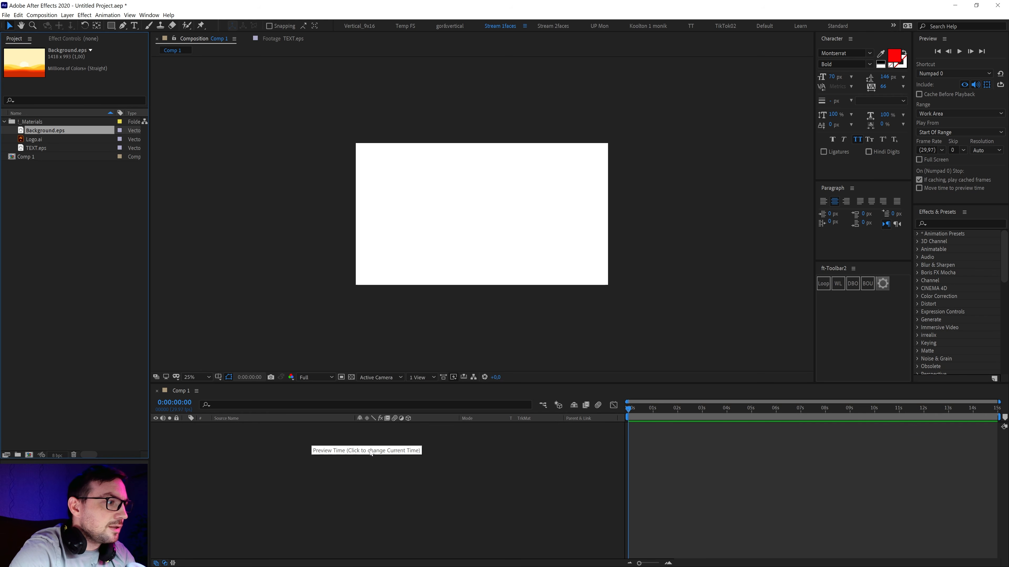
pyautogui.moveTo(35, 135); pyautogui.dragTo(247, 431)
pyautogui.press('.')
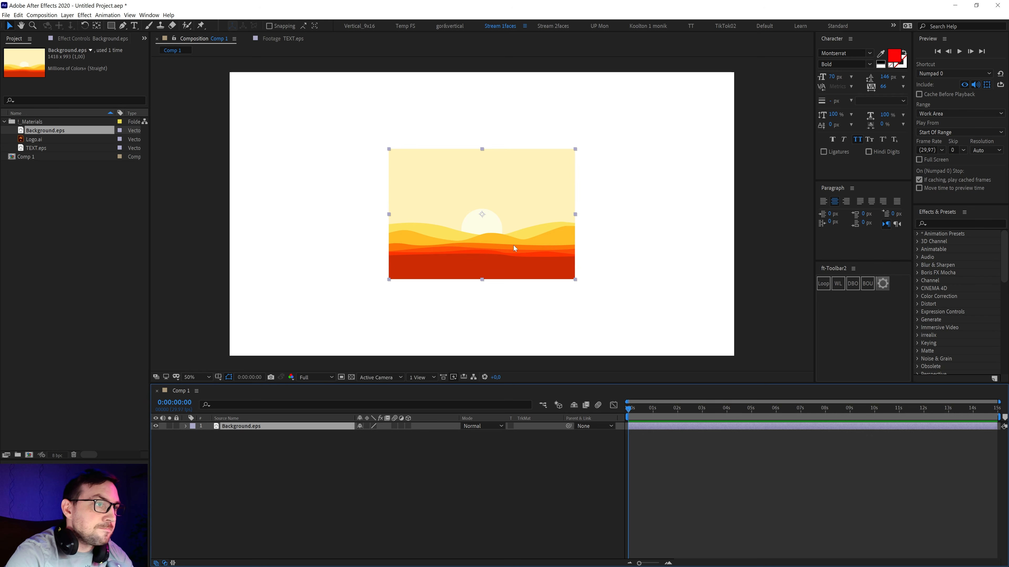
# Create an editable shape layer from the Background.eps vector layer.
pyautogui.click(242, 442)
pyautogui.click(238, 427)
pyautogui.rightClick(238, 431)
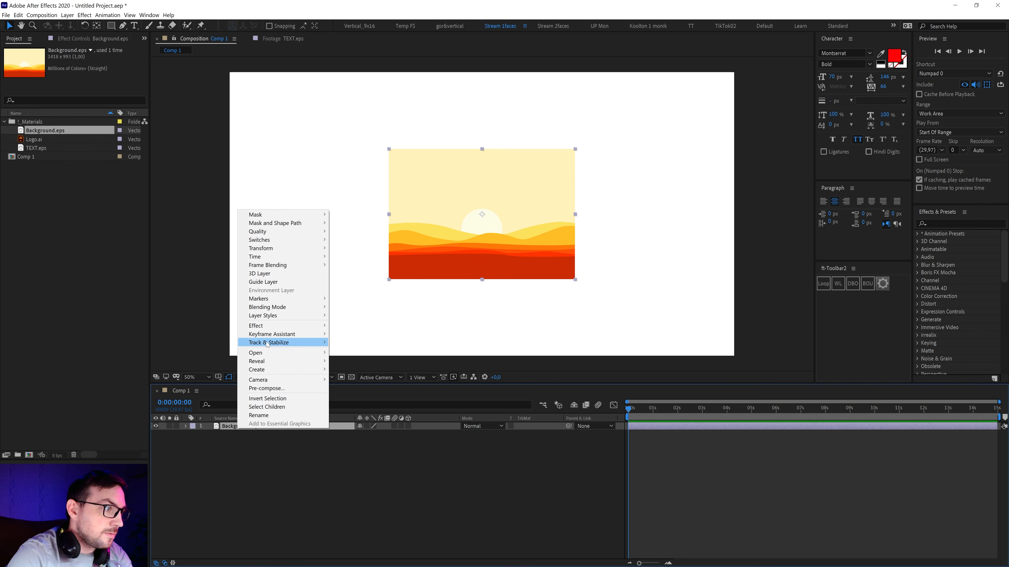
pyautogui.moveTo(267, 344)
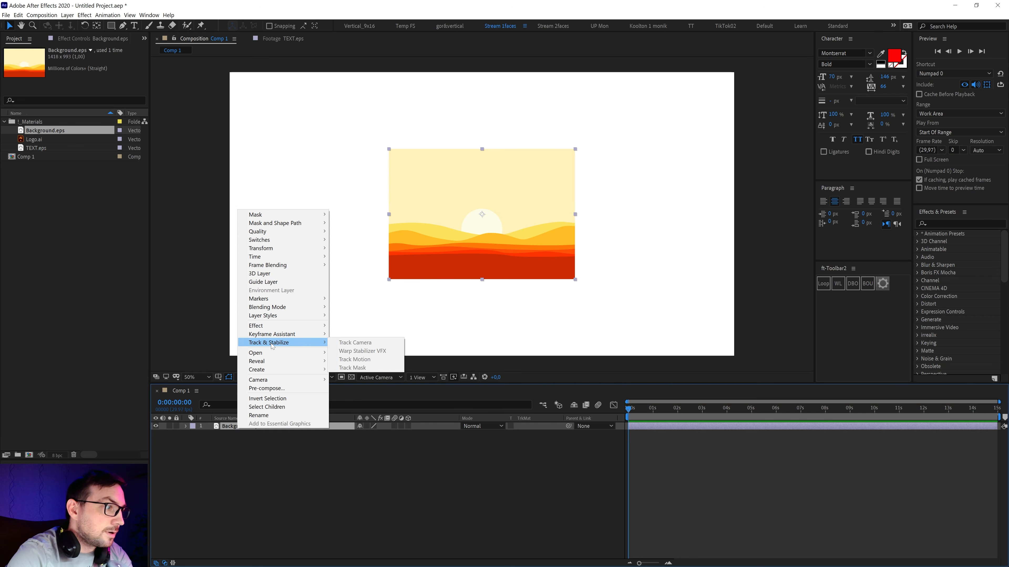
pyautogui.moveTo(272, 371)
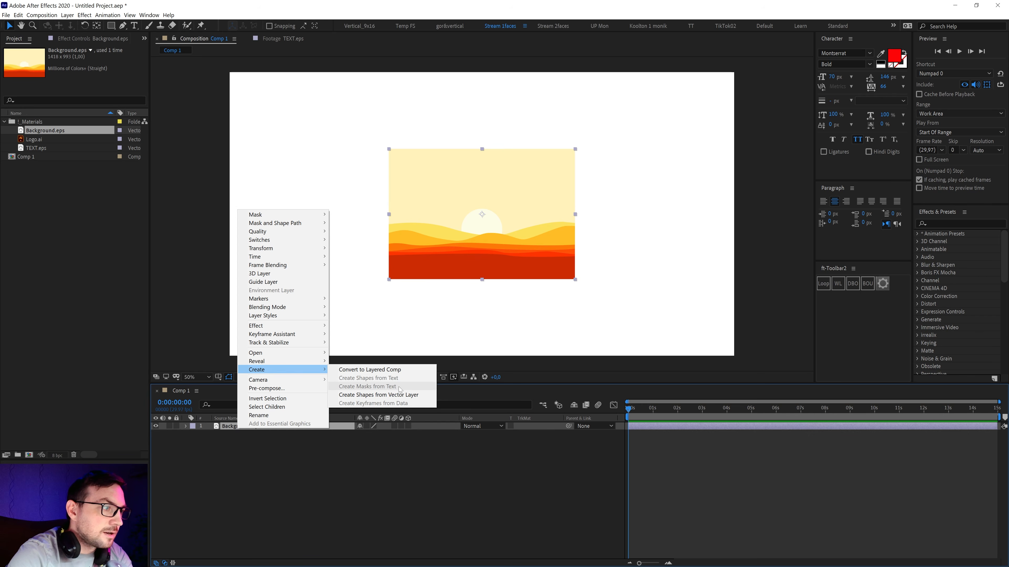
pyautogui.click(382, 396)
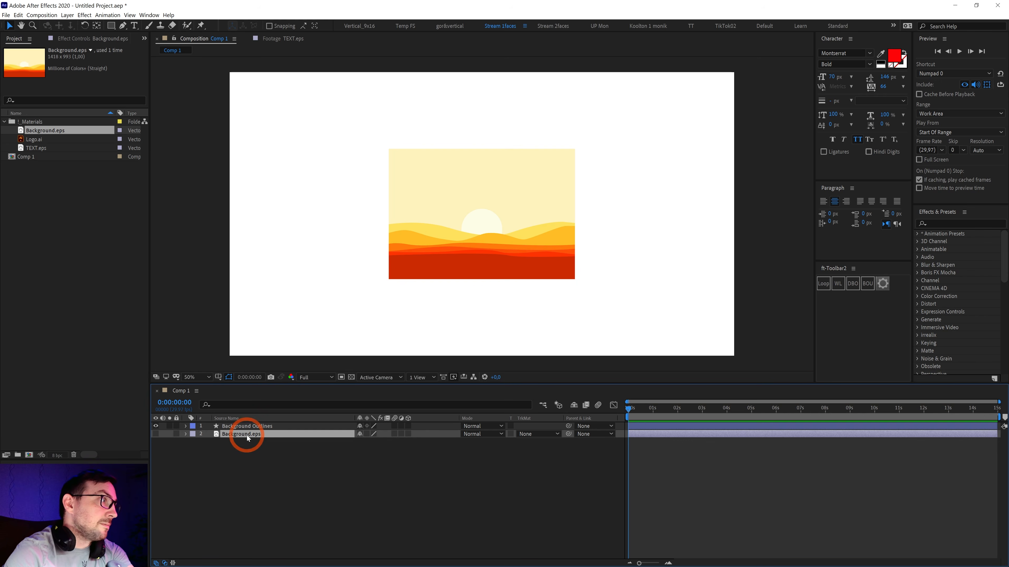
# Delete the original Background.eps layer from Comp 1 and the Background.eps file from the project.
pyautogui.press('Delete')
pyautogui.click(52, 191)
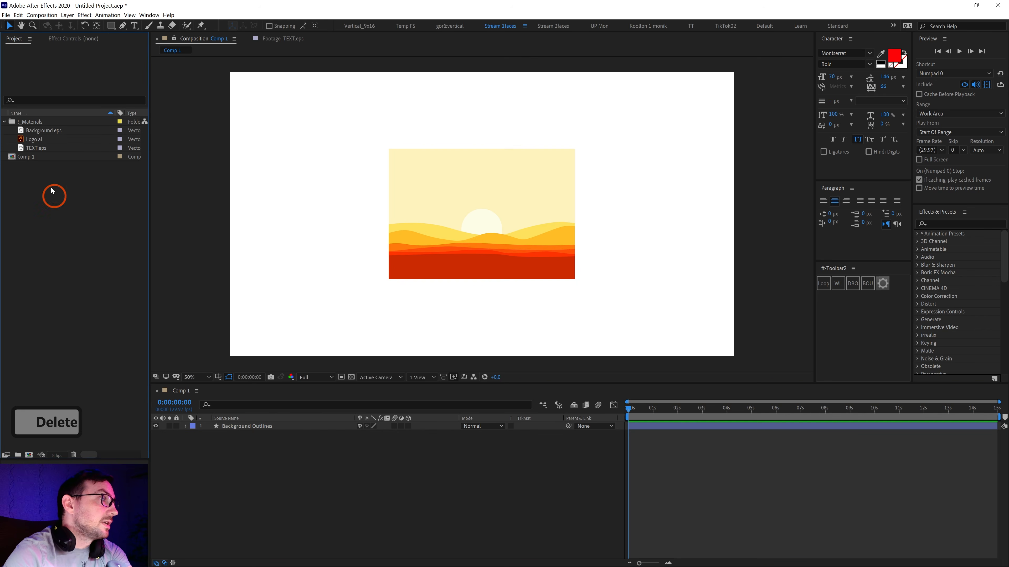
pyautogui.click(39, 131)
pyautogui.press('Delete')
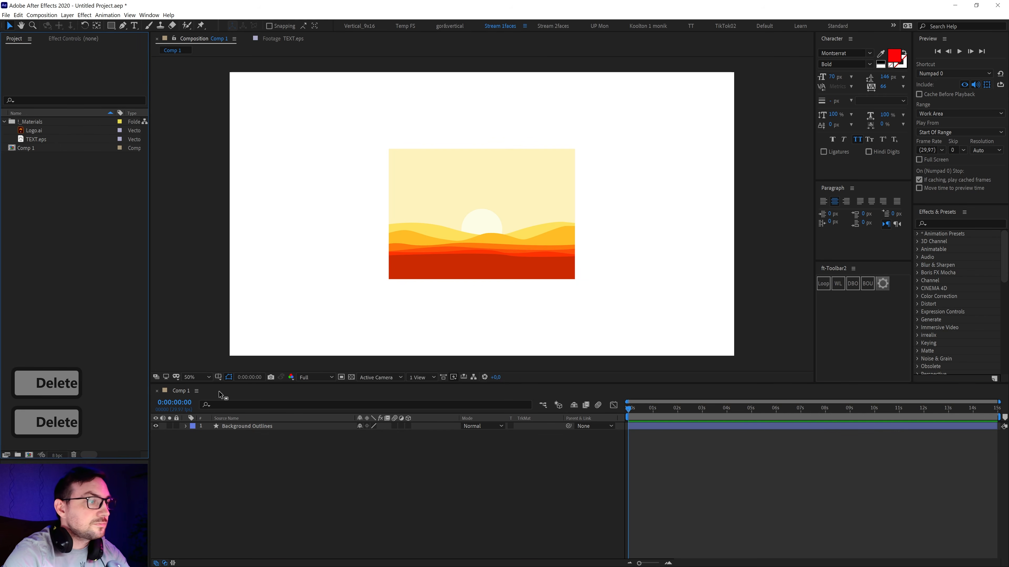
# Expand the contents of the Background Outlines layer and select individual groups to identify their shapes.
pyautogui.click(205, 427)
pyautogui.click(185, 426)
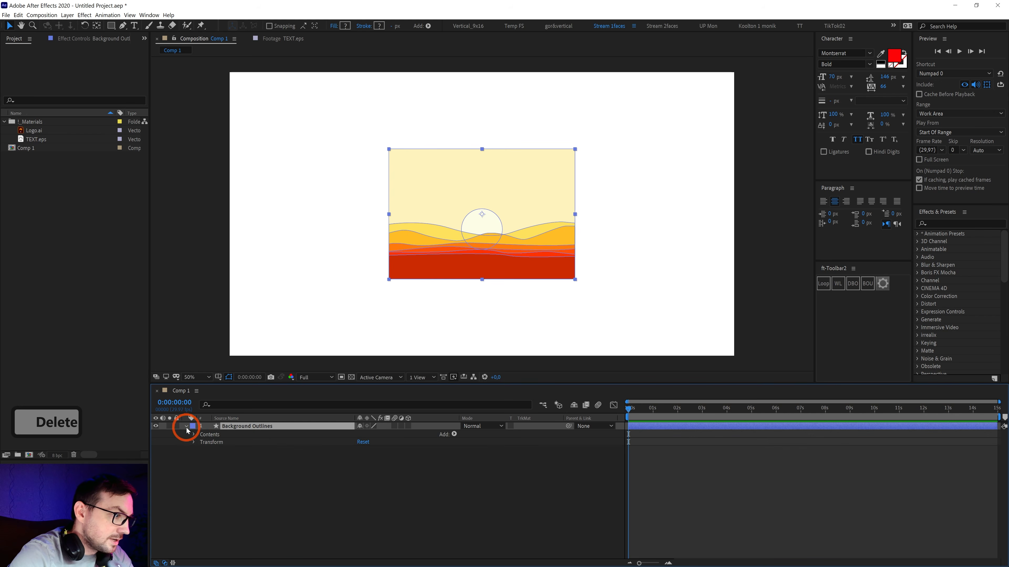
pyautogui.click(195, 436)
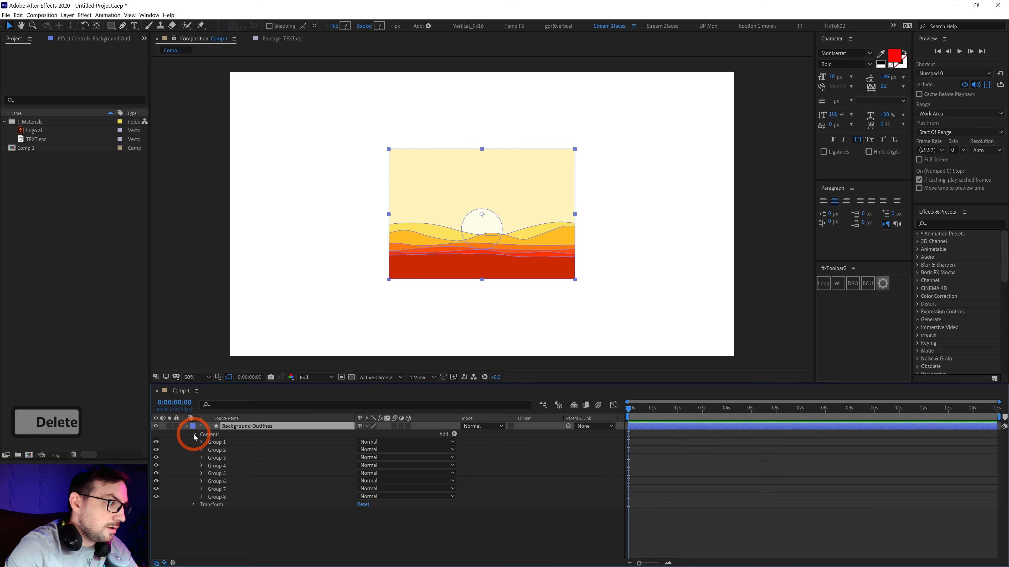
pyautogui.click(216, 450)
pyautogui.click(218, 459)
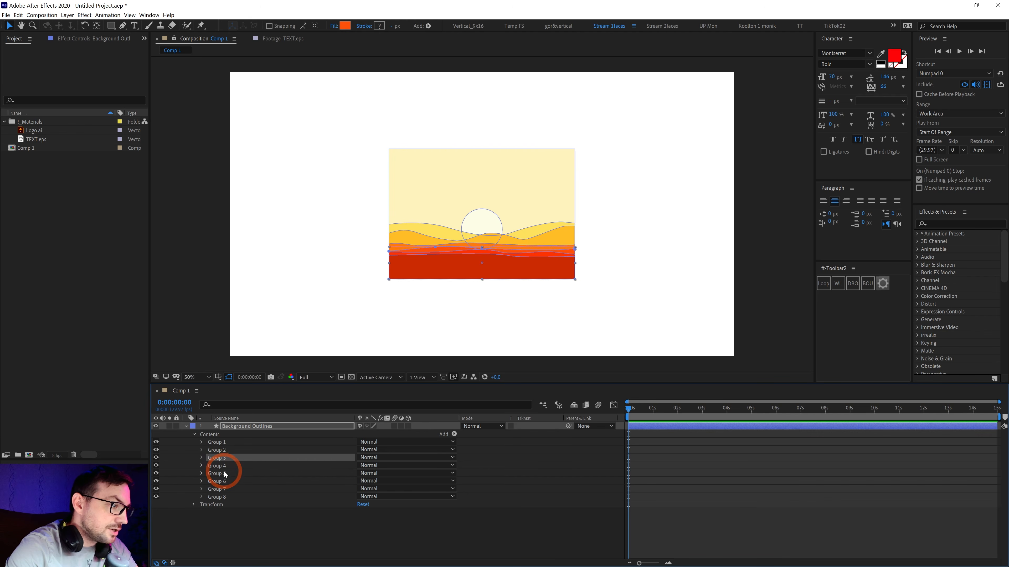
pyautogui.click(216, 442)
# Hide the Background Outlines groups one after another from Group 1 down to inspect each shape, and show them all again.
pyautogui.moveTo(156, 442); pyautogui.dragTo(156, 449)
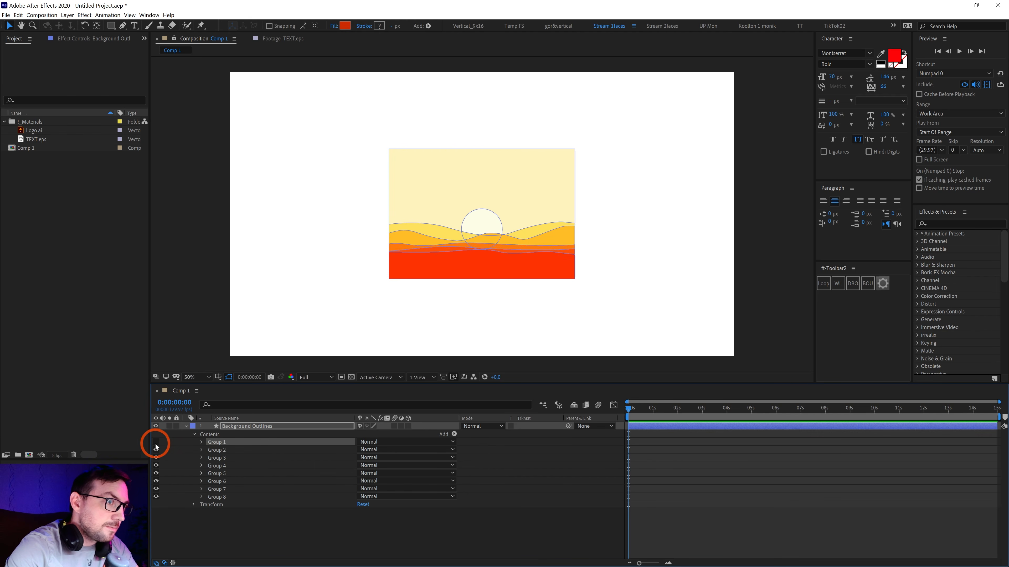
pyautogui.click(156, 458)
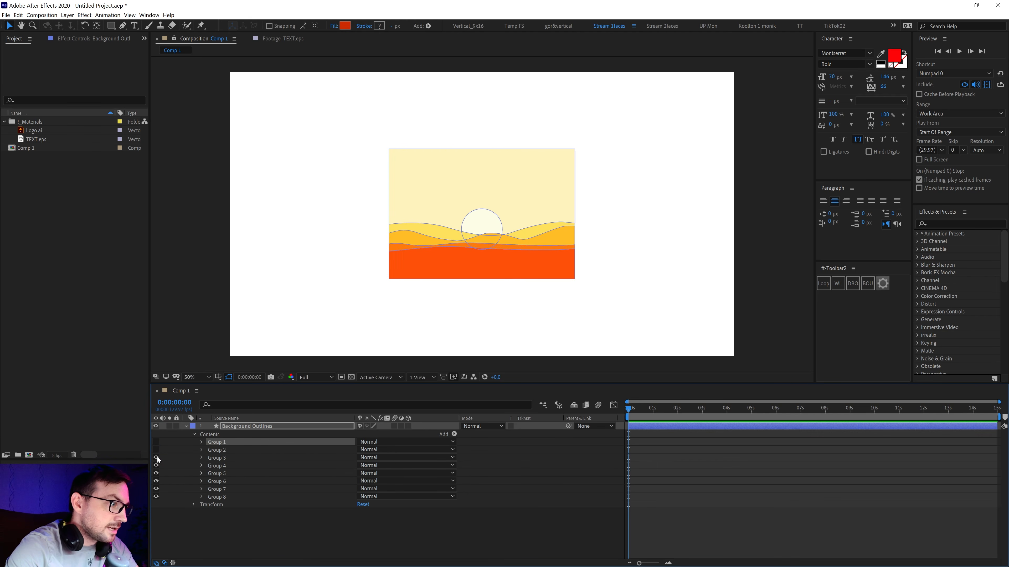
pyautogui.click(156, 465)
pyautogui.click(156, 465)
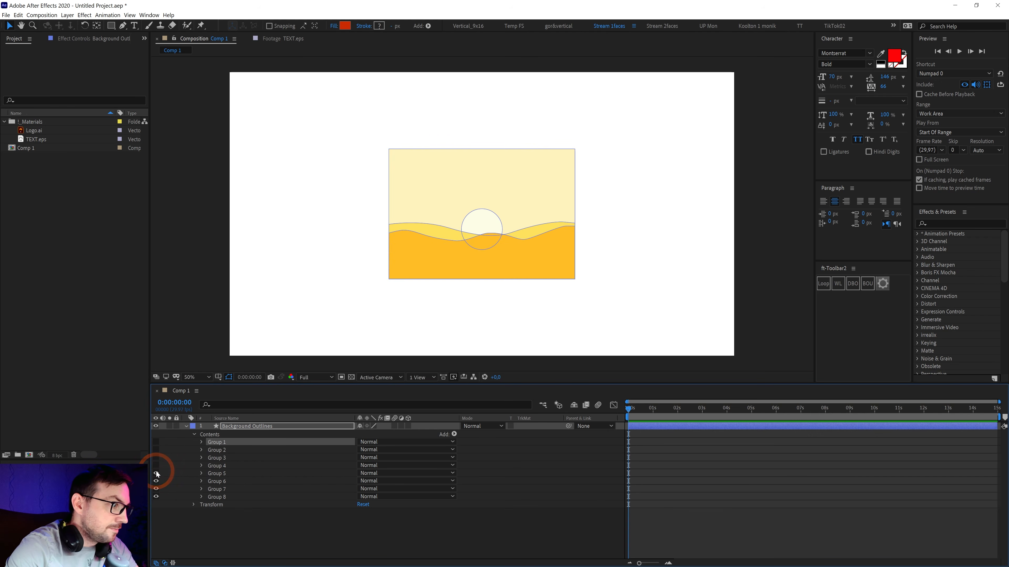
pyautogui.click(156, 473)
pyautogui.click(156, 481)
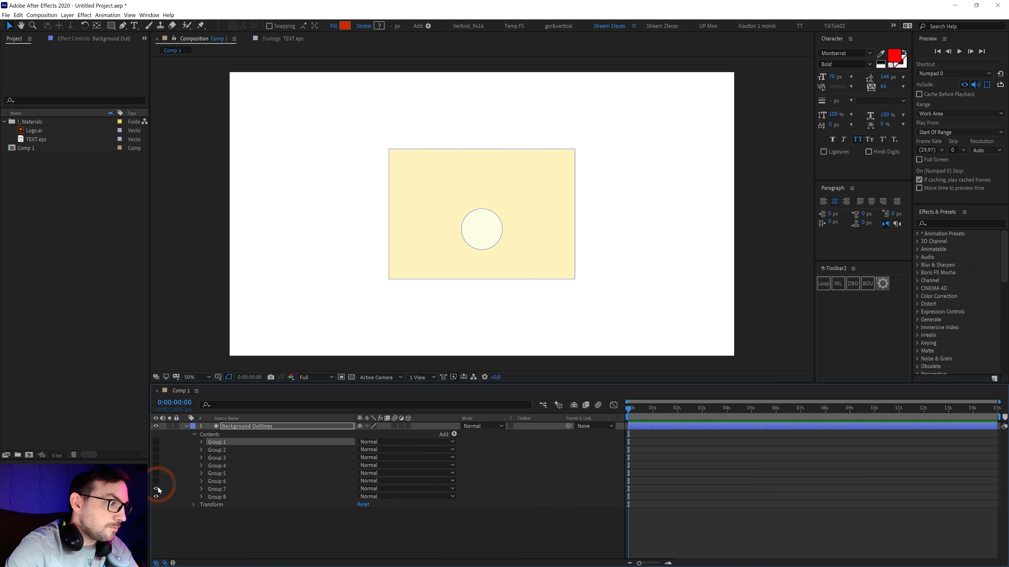
pyautogui.click(157, 492)
pyautogui.click(156, 489)
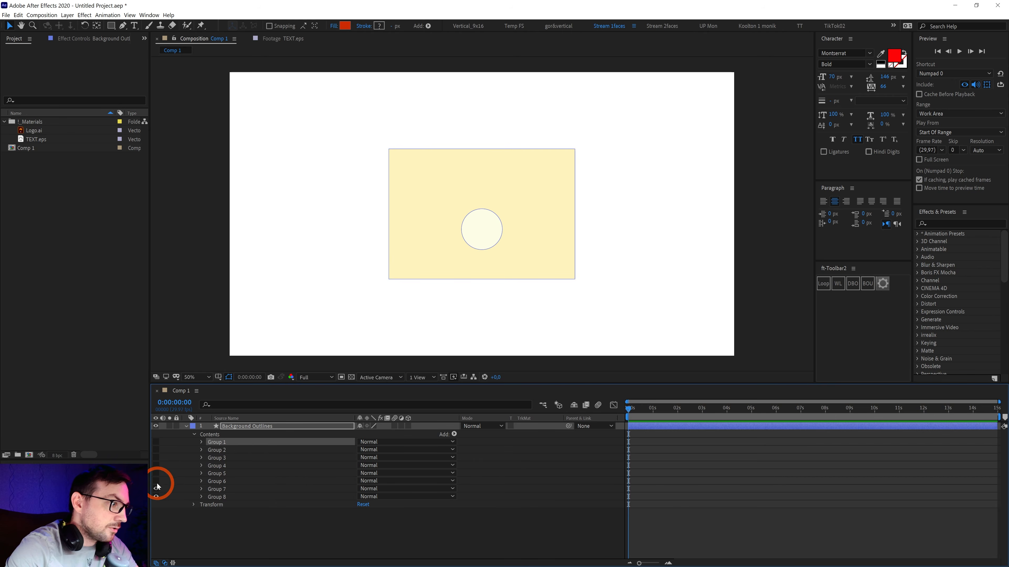
pyautogui.click(157, 451)
# Collapse the Background Outlines layer and select the whole layer.
pyautogui.click(186, 426)
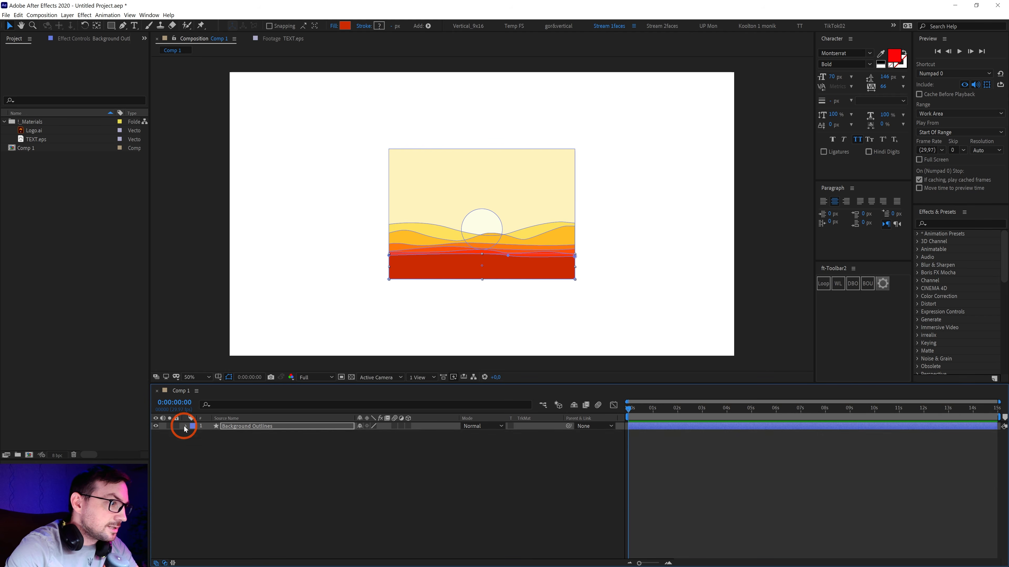
pyautogui.click(243, 463)
pyautogui.click(254, 427)
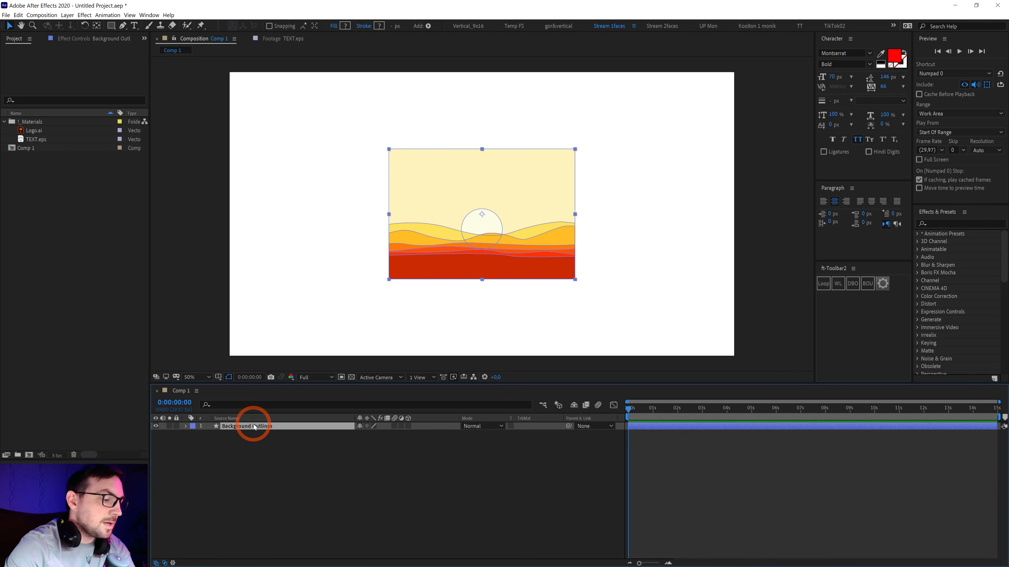
# Duplicate the Background Outlines layer twice and hide both copies.
pyautogui.hotkey('ctrl', 'd')
pyautogui.hotkey('ctrl', 'd')
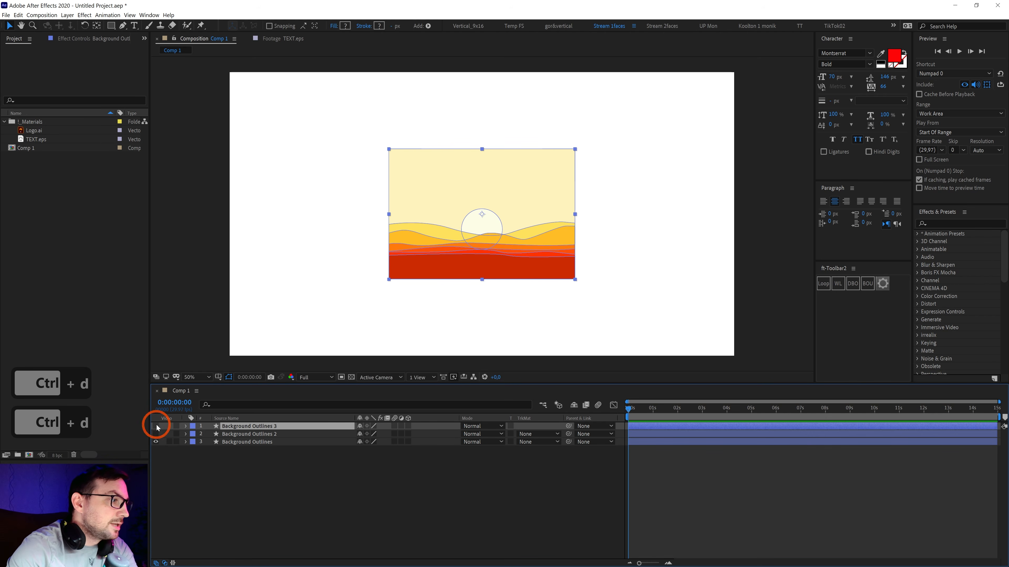
pyautogui.click(232, 449)
# Delete Groups 1 to 7 from the original Background Outlines layer, keeping only the Group 8 backdrop rectangle.
pyautogui.click(203, 442)
pyautogui.click(186, 442)
pyautogui.click(213, 458)
pyautogui.keyDown('shift'); pyautogui.click(225, 505); pyautogui.keyUp('shift')
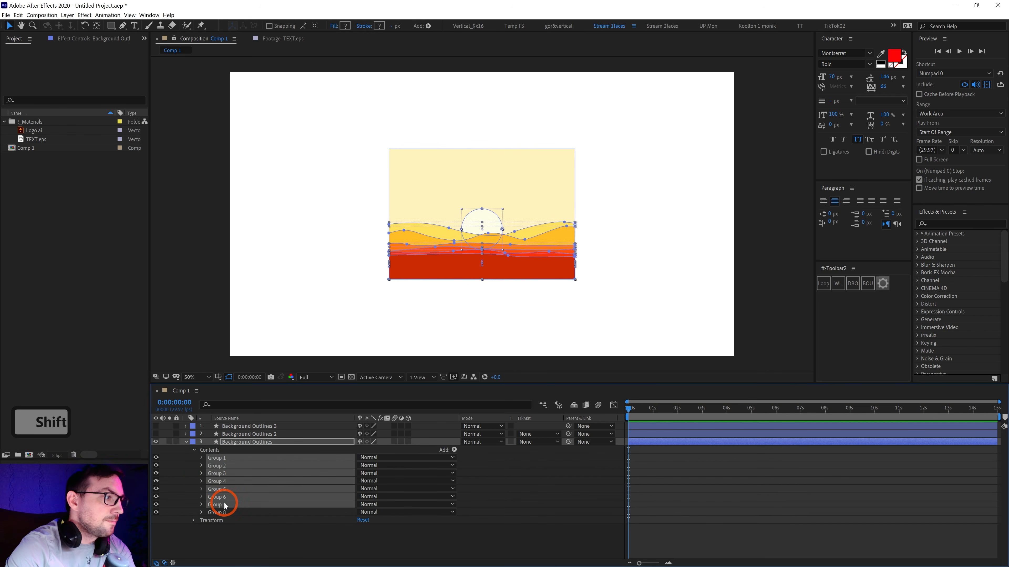
pyautogui.press('Delete')
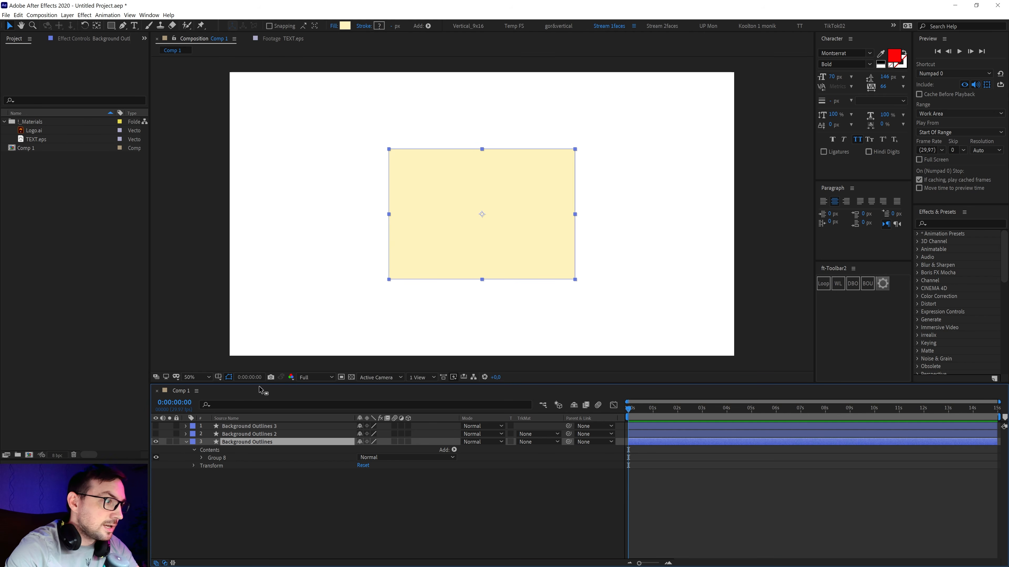
pyautogui.click(187, 442)
# Rename the original Background Outlines layer as Background.
pyautogui.click(232, 434)
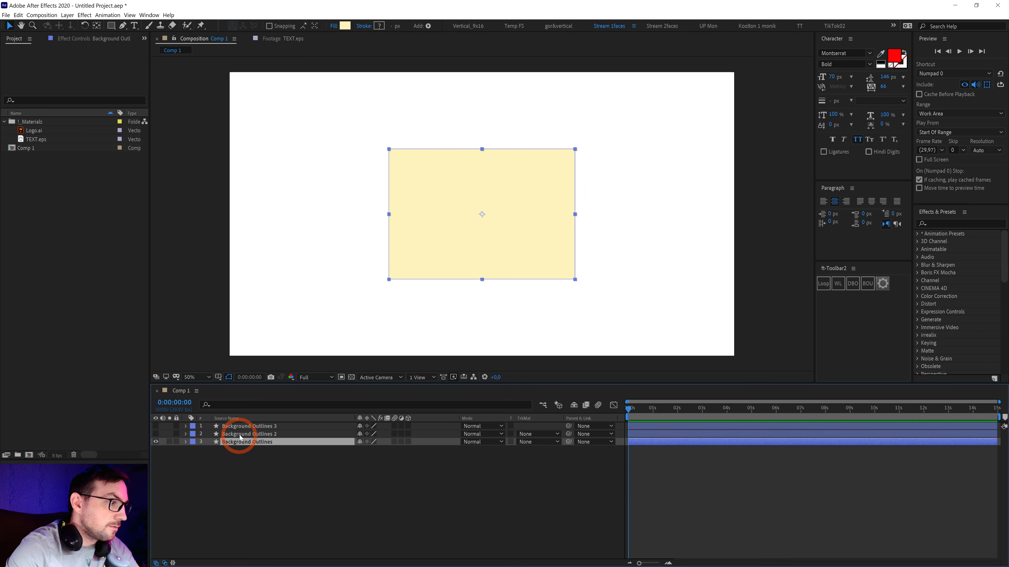
pyautogui.click(288, 442)
pyautogui.press('Return')
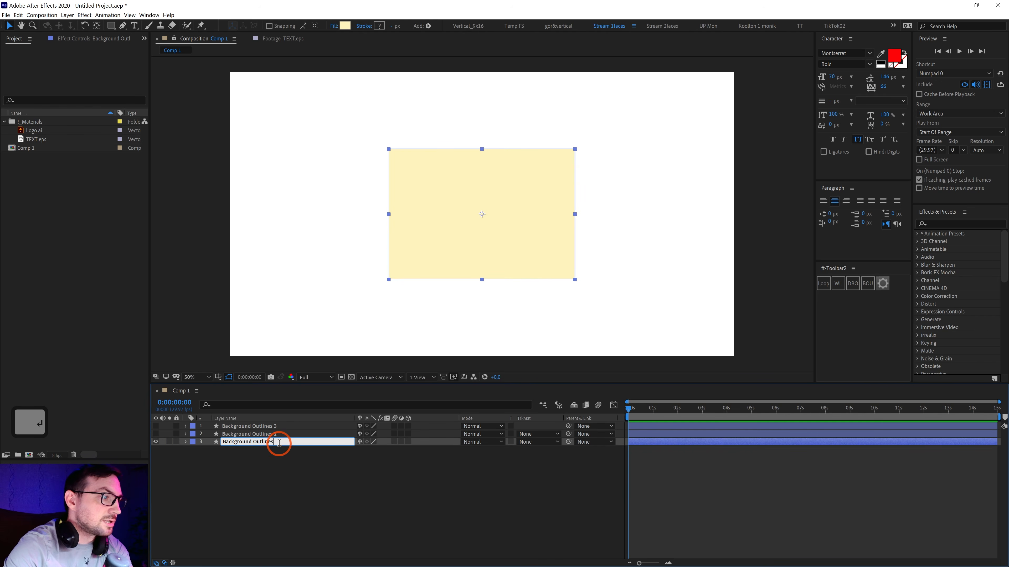
pyautogui.click(284, 443)
pyautogui.press('BackSpace')
pyautogui.press('BackSpace')
pyautogui.press('BackSpace')
pyautogui.press('BackSpace')
pyautogui.press('BackSpace')
pyautogui.press('BackSpace')
pyautogui.press('Return')
pyautogui.click(253, 479)
# Show Background Outlines 2 instead of the Background layer and delete Group 8 from its contents.
pyautogui.click(155, 434)
pyautogui.click(156, 442)
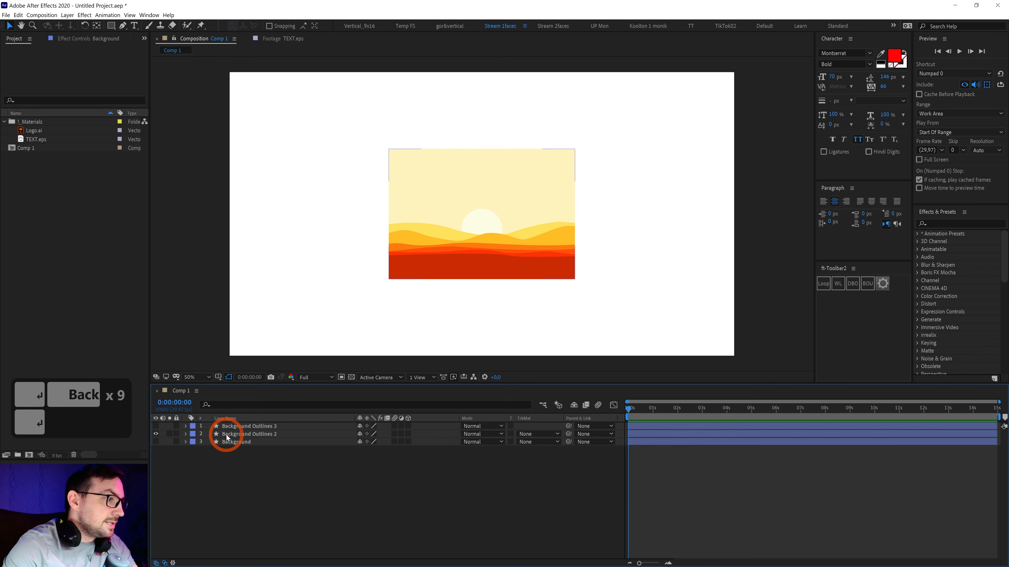
pyautogui.click(181, 434)
pyautogui.click(186, 435)
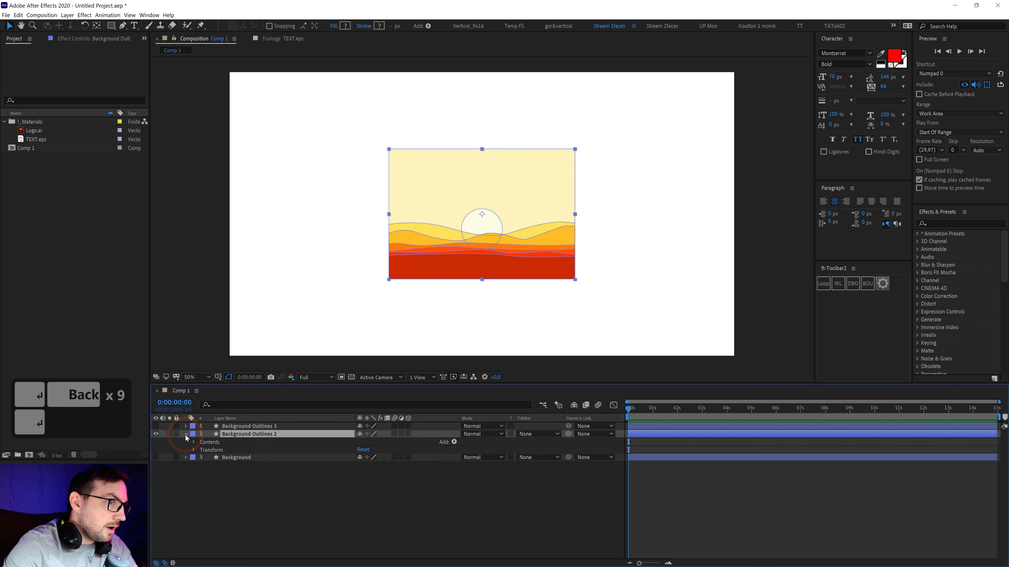
pyautogui.click(193, 441)
pyautogui.click(220, 506)
pyautogui.press('Delete')
# Delete Groups 1 to 6 from Background Outlines 2, keeping only the Group 7 sun circle.
pyautogui.click(221, 497)
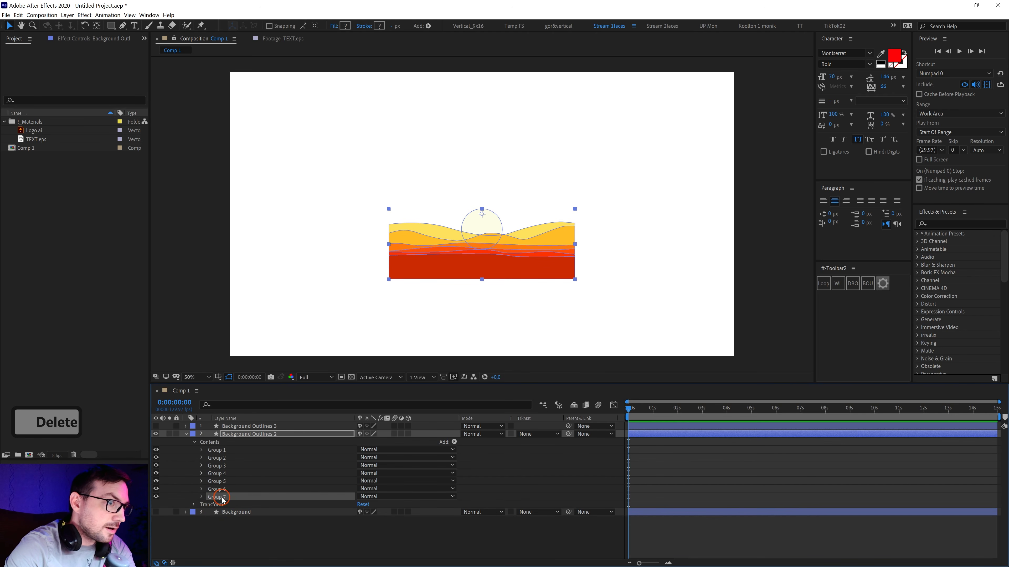
pyautogui.click(217, 489)
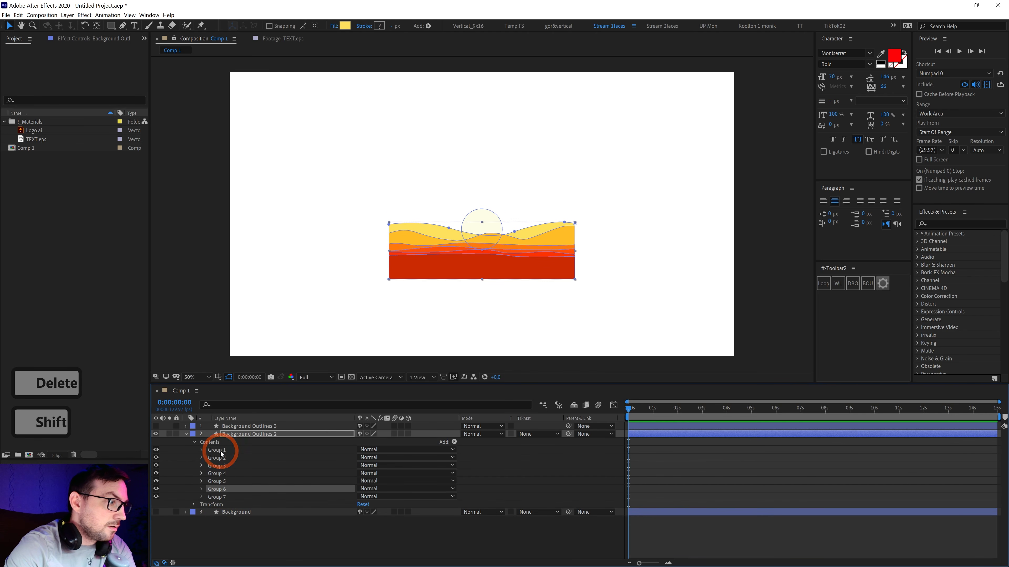
pyautogui.keyDown('shift'); pyautogui.click(222, 452); pyautogui.keyUp('shift')
pyautogui.press('Delete')
pyautogui.click(221, 451)
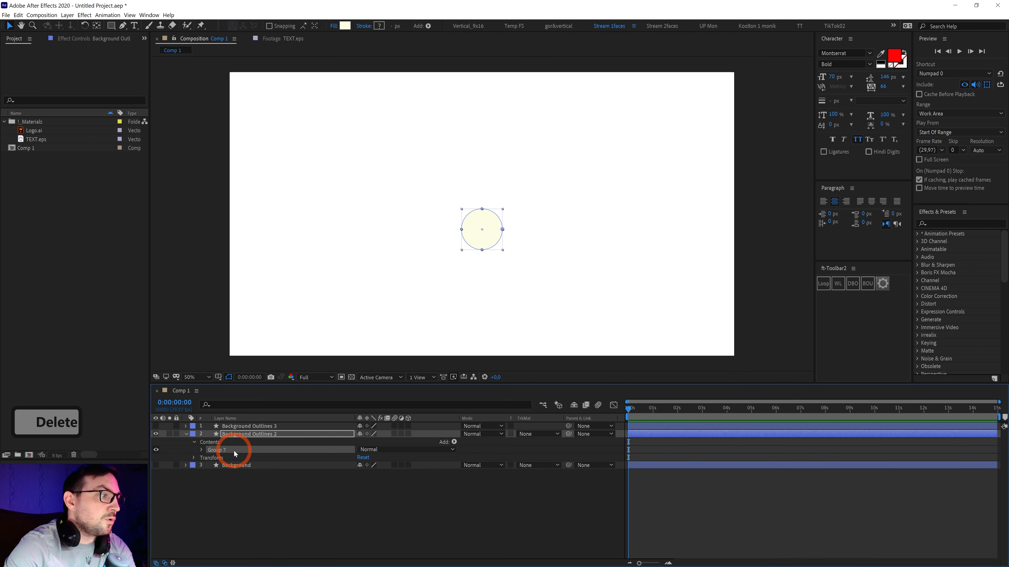
pyautogui.click(186, 434)
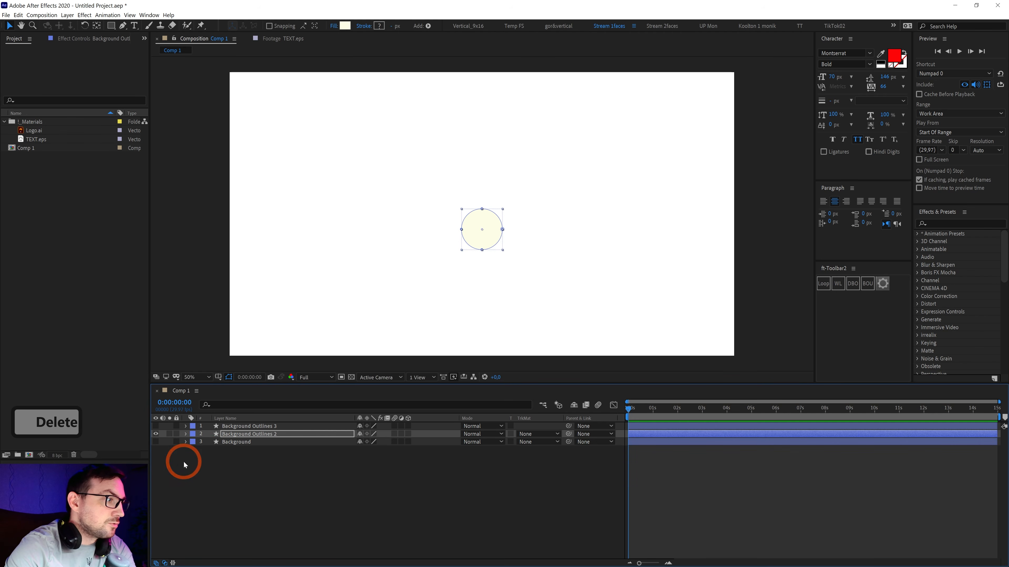
# Show only the Background Outlines 3 layer and delete Group 8 and Group 7 from its contents.
pyautogui.click(156, 442)
pyautogui.click(156, 441)
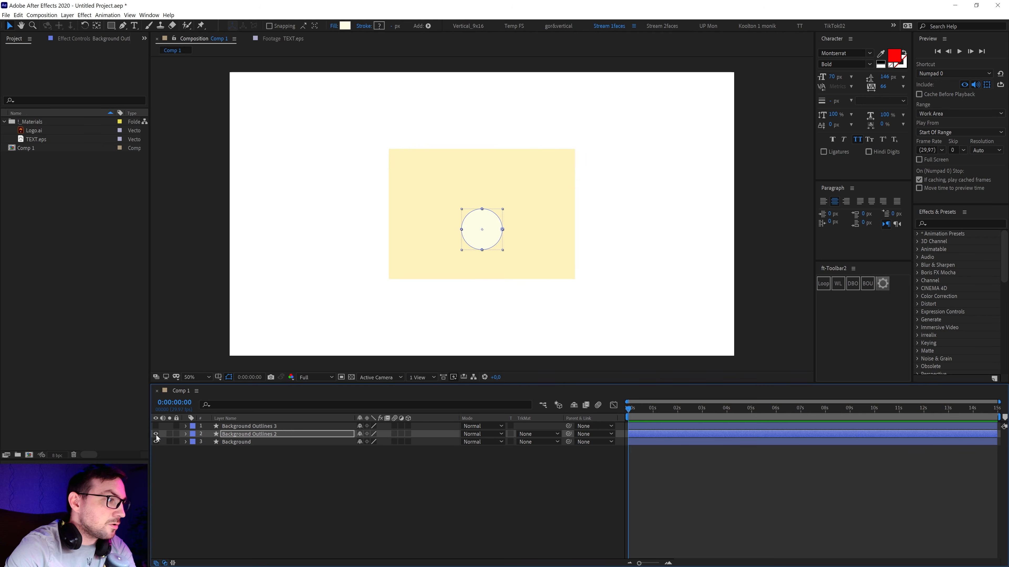
pyautogui.click(156, 434)
pyautogui.click(156, 426)
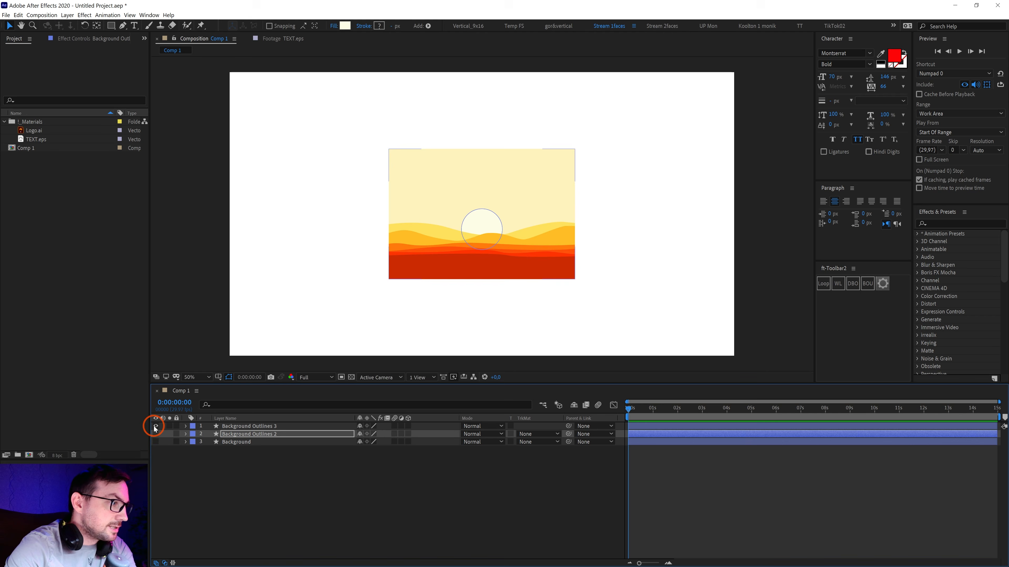
pyautogui.click(185, 426)
pyautogui.click(195, 435)
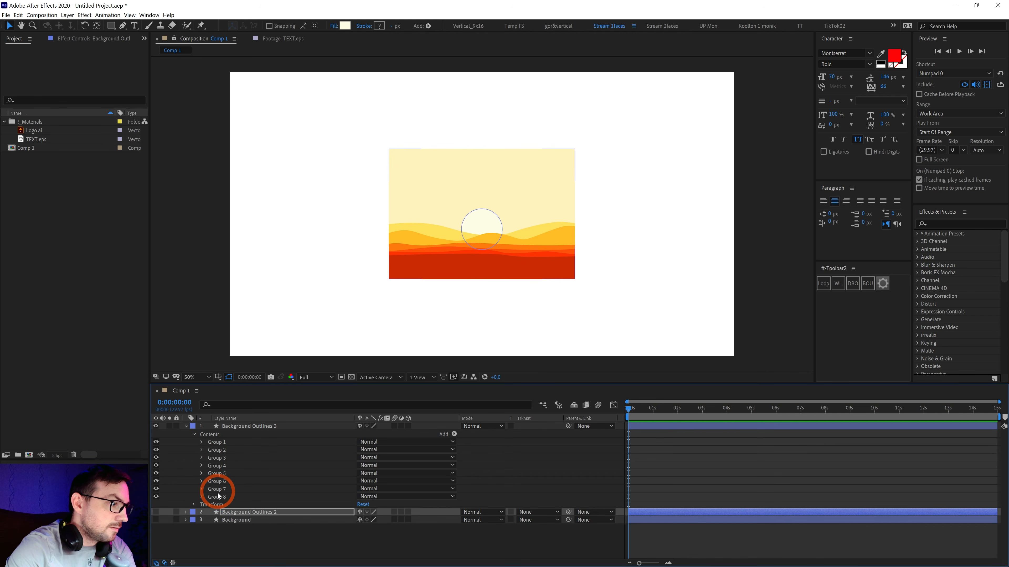
pyautogui.click(222, 493)
pyautogui.press('Delete')
pyautogui.click(224, 489)
pyautogui.press('Delete')
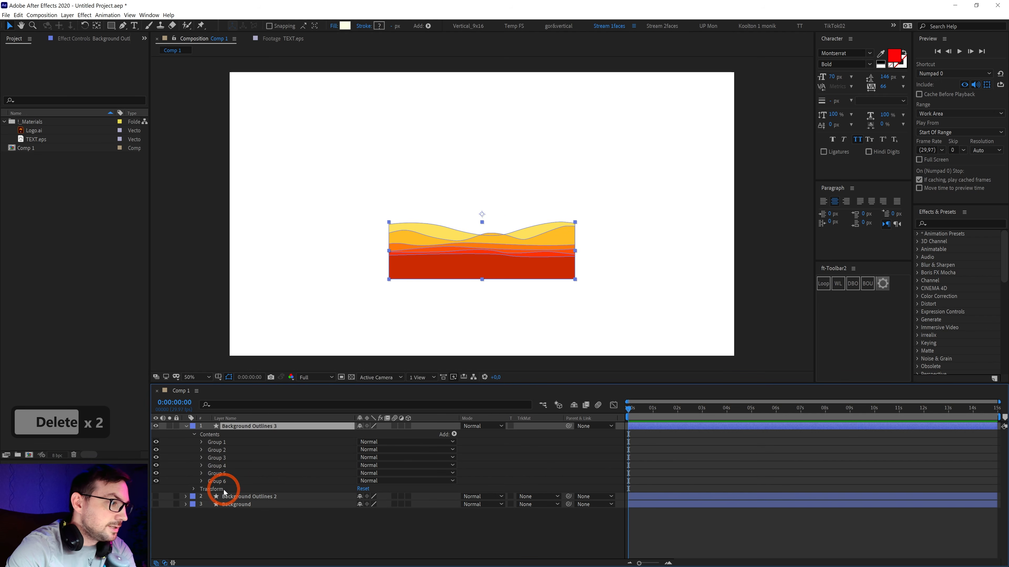
# Select the remaining groups of Background Outlines 3 one by one to check which dune each contains.
pyautogui.click(221, 481)
pyautogui.click(222, 474)
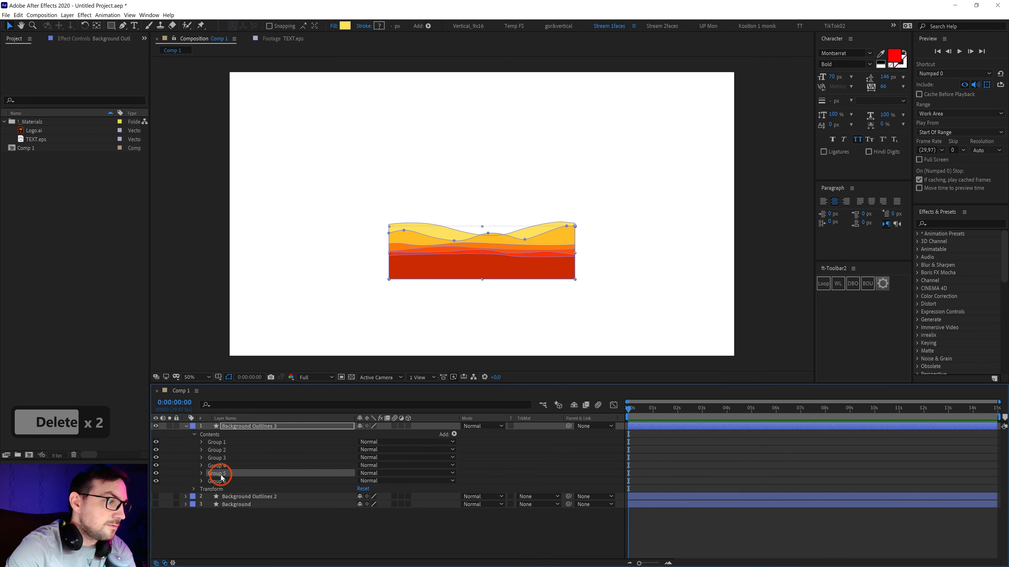
pyautogui.click(223, 466)
pyautogui.click(223, 458)
pyautogui.click(221, 450)
pyautogui.click(219, 442)
pyautogui.click(185, 426)
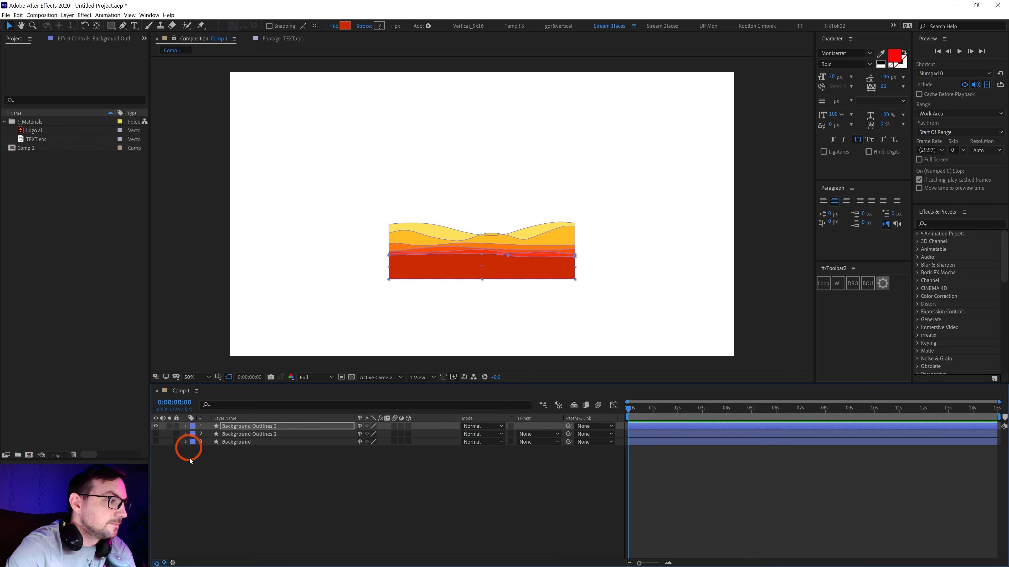
# Make all three background layers visible and center each layer's anchor point in its content.
pyautogui.moveTo(155, 434); pyautogui.dragTo(156, 442)
pyautogui.click(218, 485)
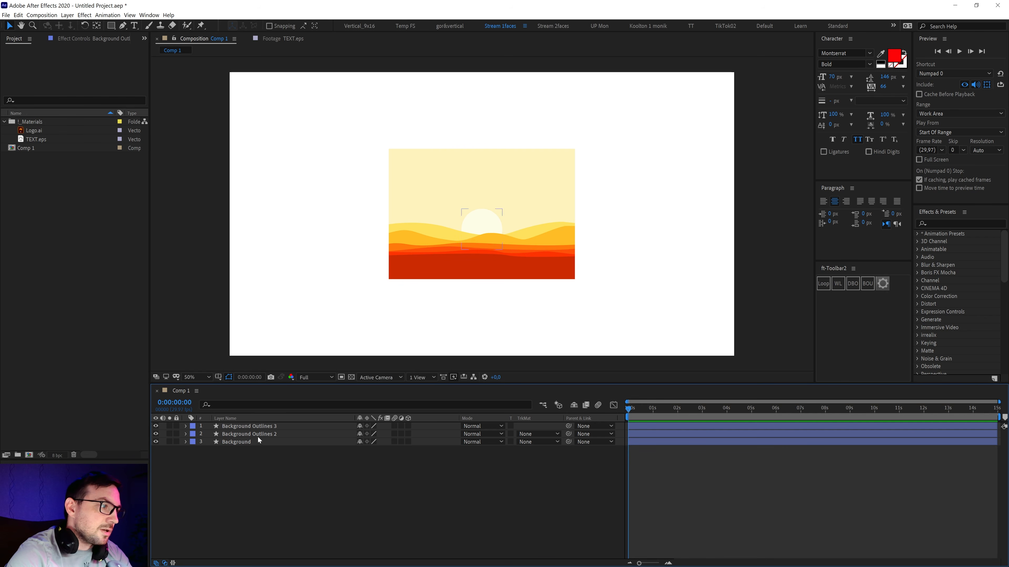
pyautogui.click(254, 427)
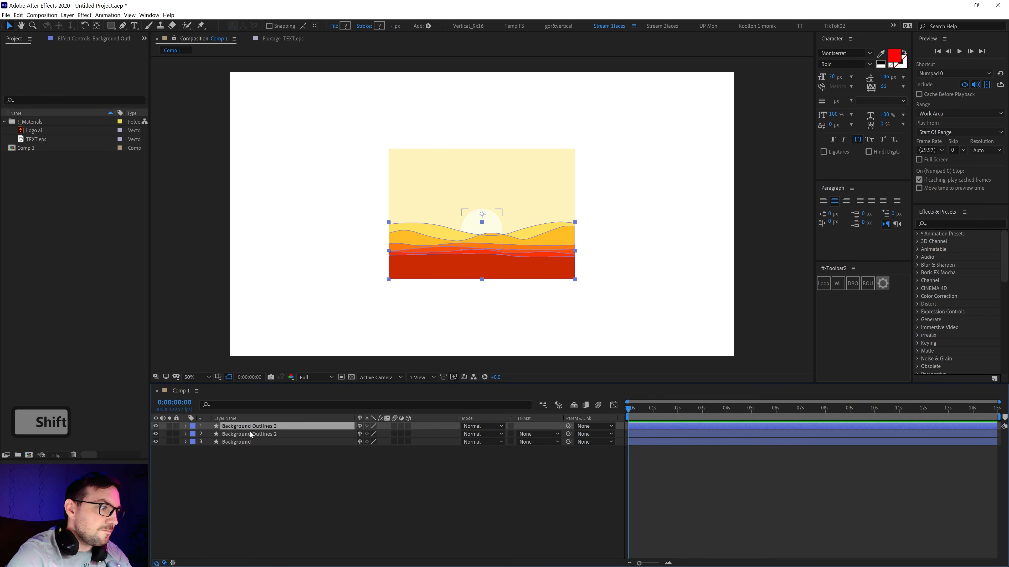
pyautogui.keyDown('shift'); pyautogui.click(250, 434); pyautogui.keyUp('shift')
pyautogui.keyDown('shift'); pyautogui.click(245, 443); pyautogui.keyUp('shift')
pyautogui.click(281, 462)
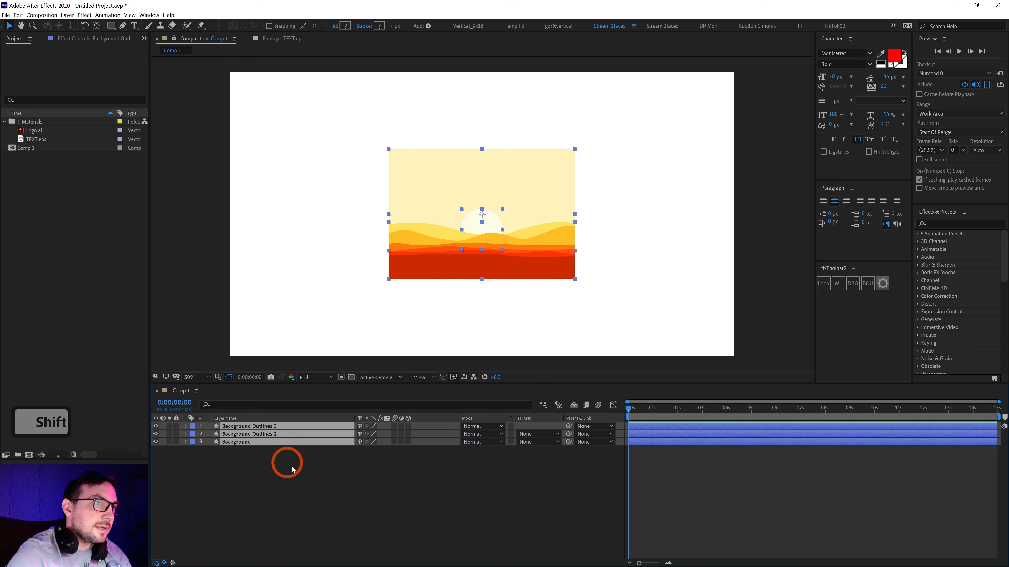
pyautogui.moveTo(288, 497); pyautogui.dragTo(144, 365)
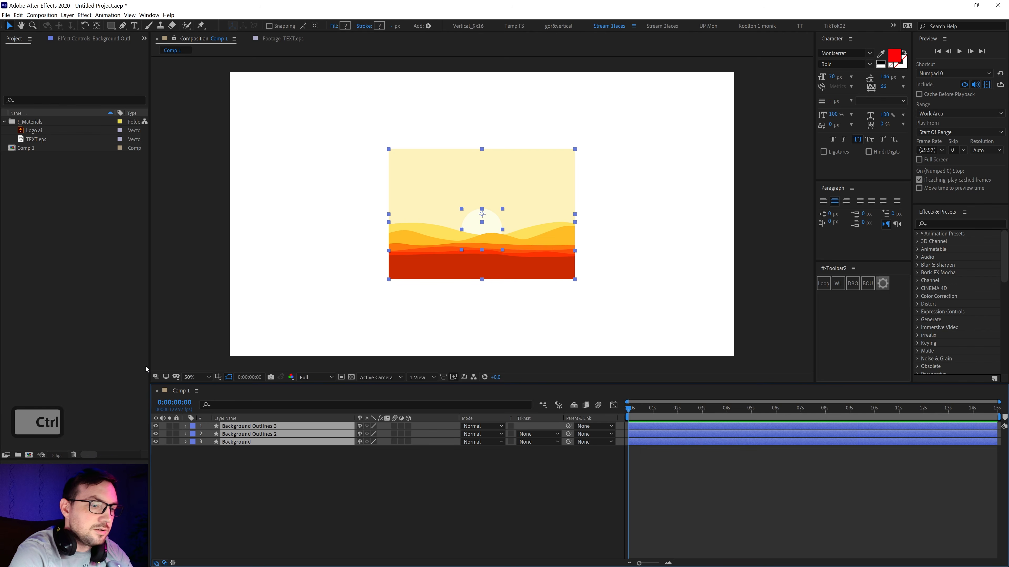
pyautogui.hotkey('ctrl', 'alt', 'Home')
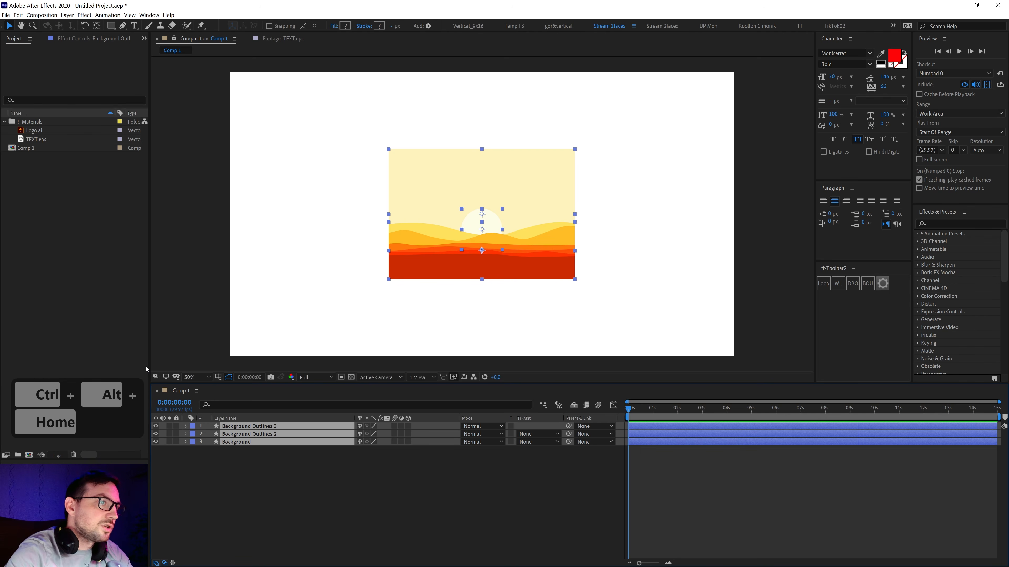
# Parent the Background Outlines 3 and Background Outlines 2 layers to the Background layer.
pyautogui.click(243, 436)
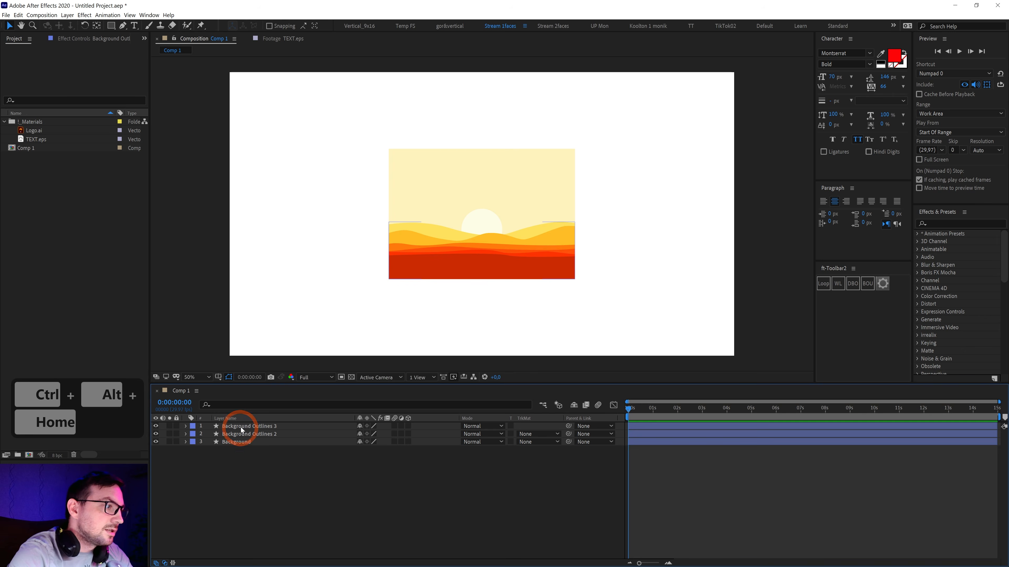
pyautogui.click(242, 426)
pyautogui.keyDown('shift'); pyautogui.click(242, 434); pyautogui.keyUp('shift')
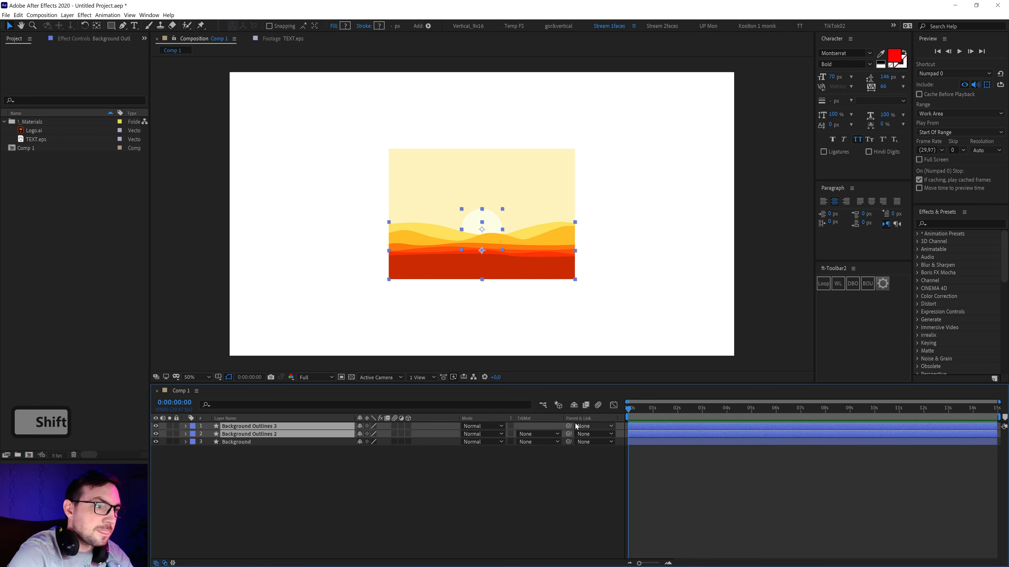
pyautogui.moveTo(569, 426); pyautogui.dragTo(237, 443)
# Set the Background layer's scale to 271% so the artwork fills the composition's width.
pyautogui.click(239, 443)
pyautogui.press('s')
pyautogui.moveTo(368, 450); pyautogui.dragTo(481, 482)
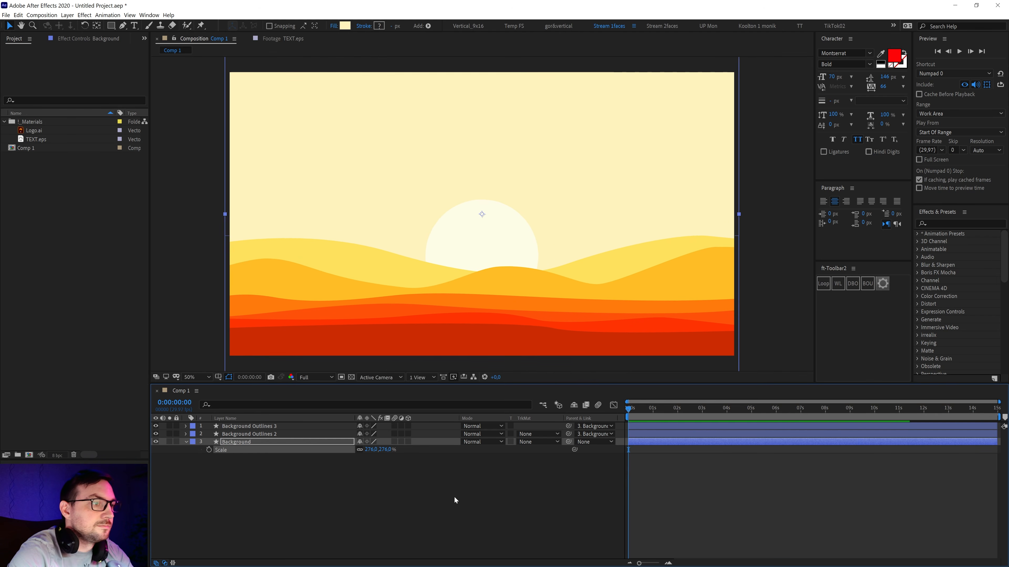
pyautogui.click(372, 450)
pyautogui.press('Down')
pyautogui.press('Down')
pyautogui.press('Down')
pyautogui.press('Down')
pyautogui.press('Down')
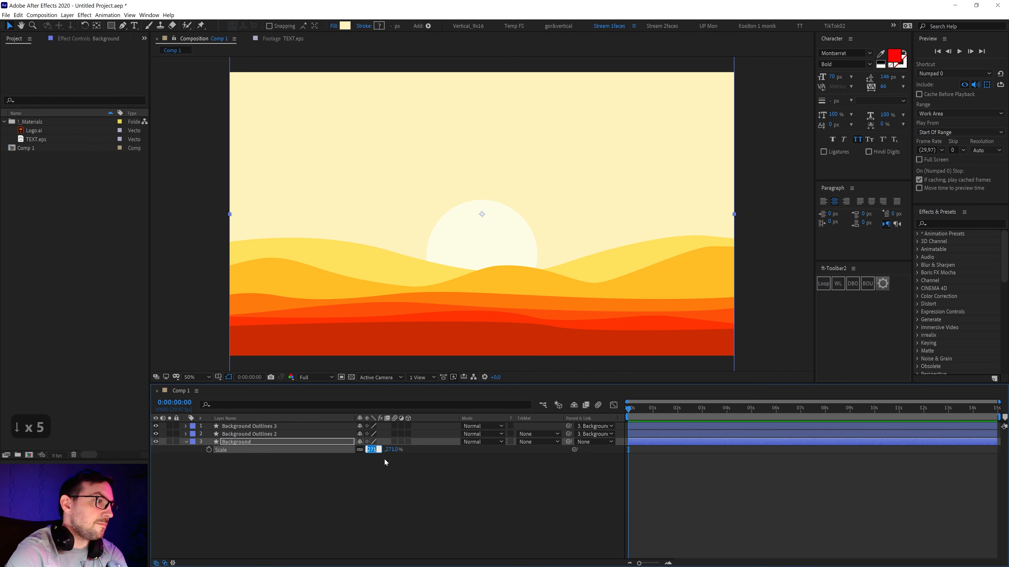
pyautogui.click(367, 472)
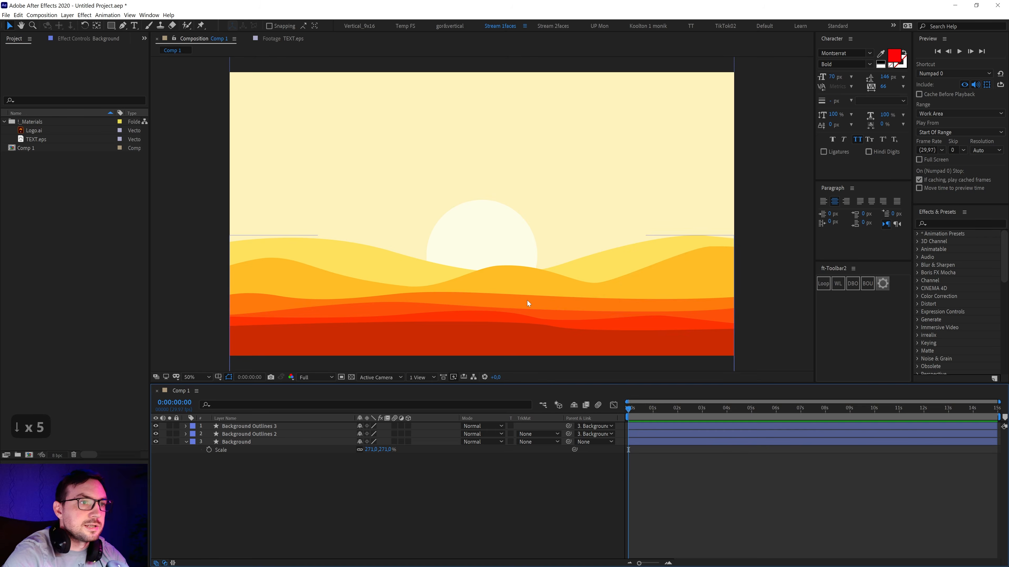
# Nudge the Background layer upward until its lower edge sits just below the composition's lower edge.
pyautogui.press(',')
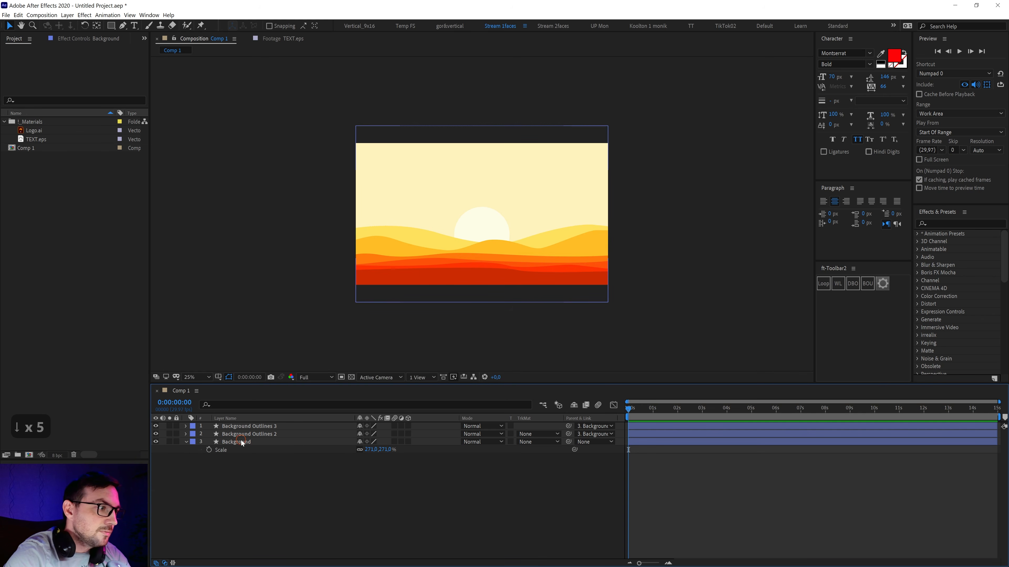
pyautogui.click(316, 440)
pyautogui.hotkey('shift', 'Up')
pyautogui.hotkey('shift', 'Up')
pyautogui.hotkey('shift', 'Up')
pyautogui.hotkey('shift', 'Up')
pyautogui.hotkey('shift', 'Up')
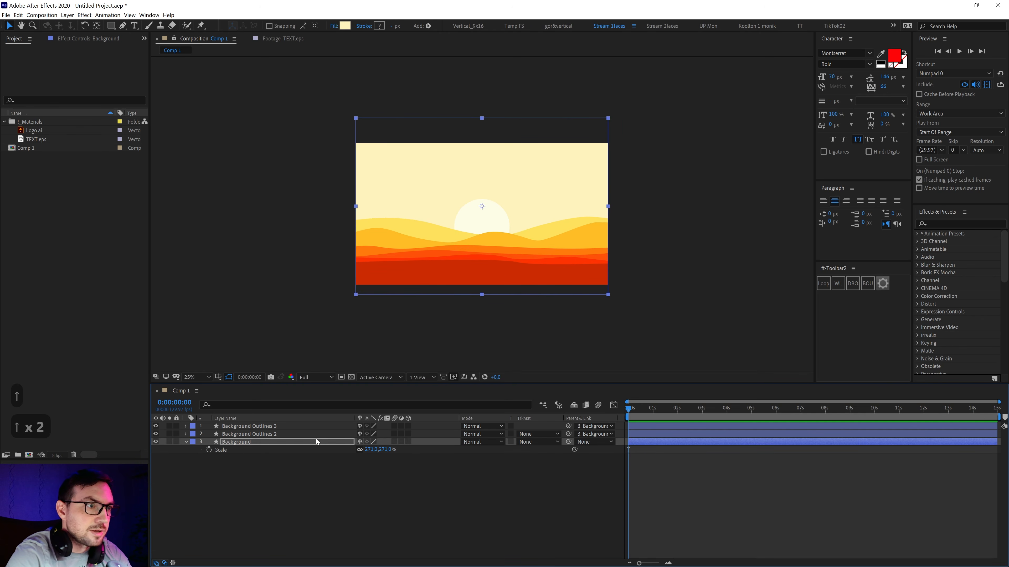
pyautogui.hotkey('shift', 'Up')
pyautogui.hotkey('shift', 'Down')
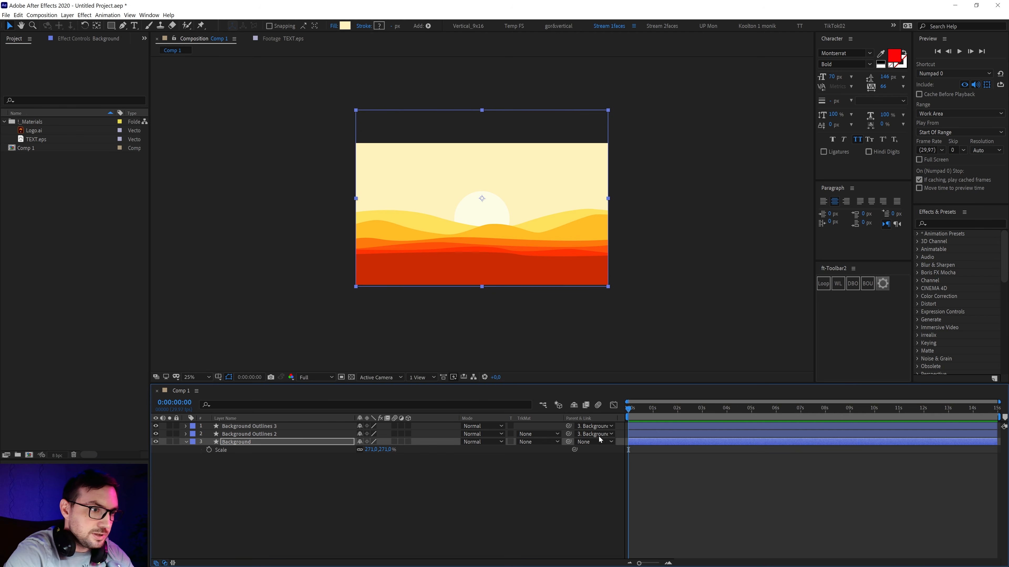
# Set the parent of the background layers to None and collapse the Background layer's scale property.
pyautogui.moveTo(338, 452); pyautogui.dragTo(277, 398)
pyautogui.click(592, 434)
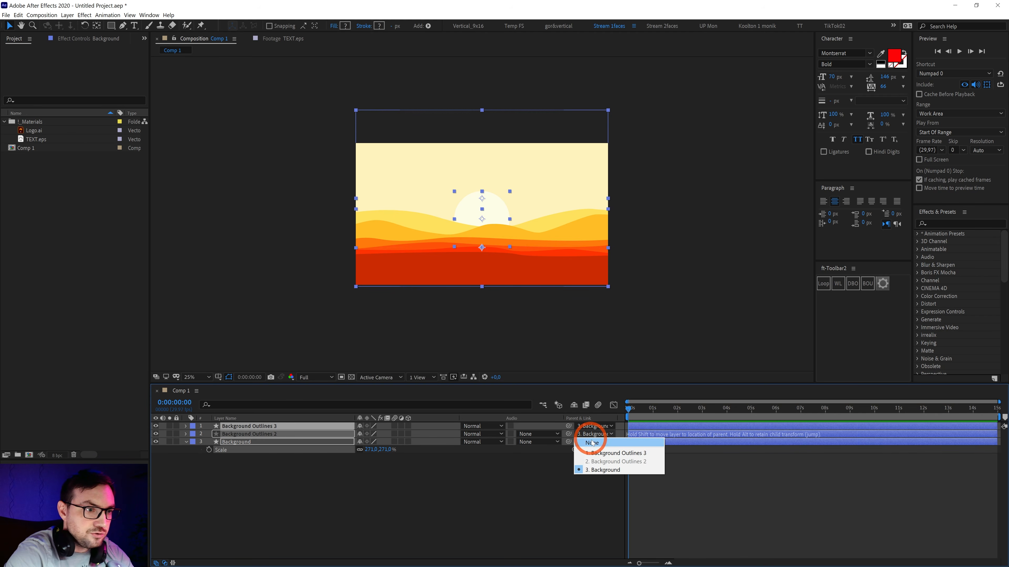
pyautogui.click(596, 443)
pyautogui.click(322, 487)
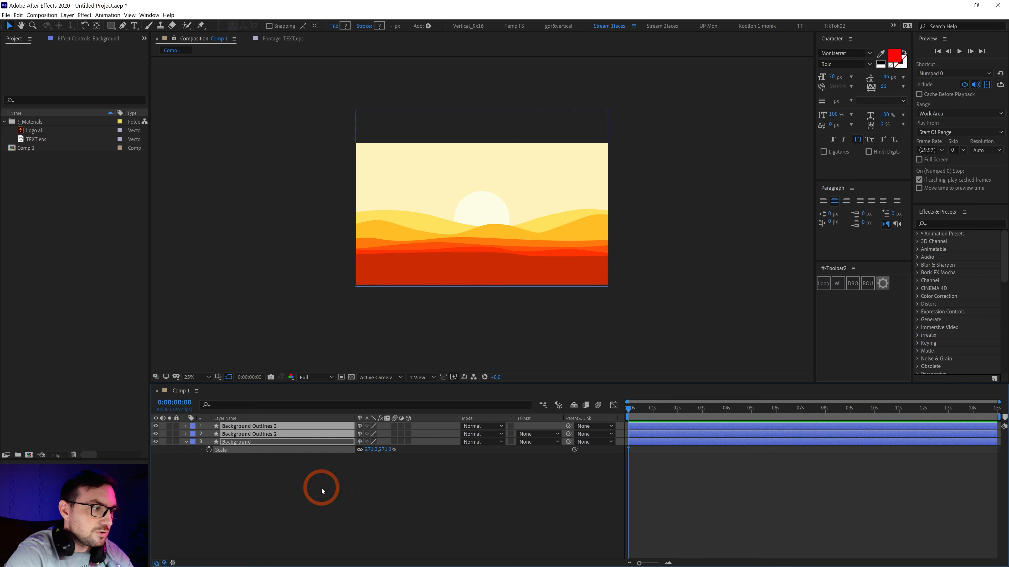
pyautogui.click(191, 447)
pyautogui.click(225, 456)
pyautogui.click(393, 391)
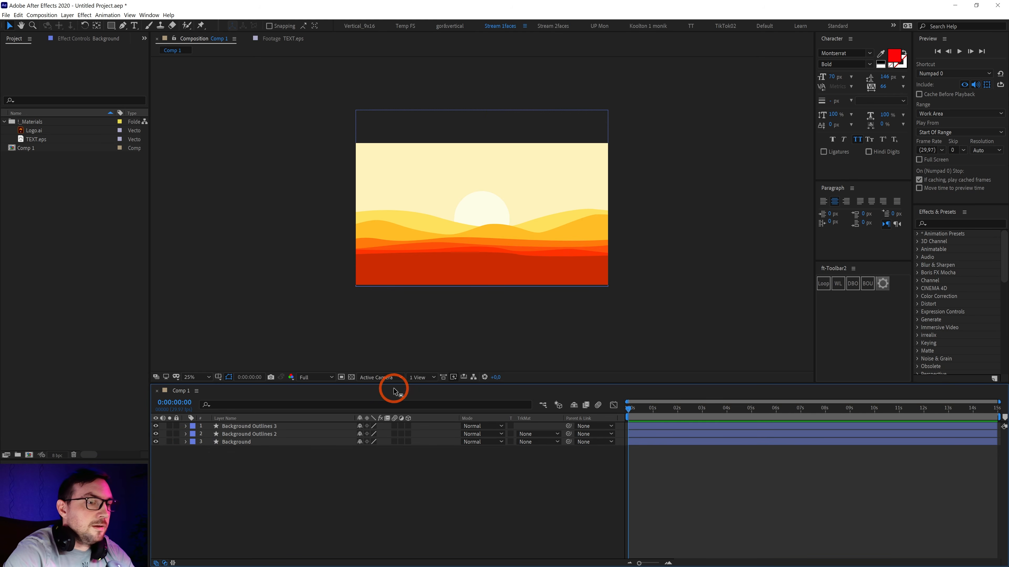
# Rename the Background Outlines 2 layer, which holds the sun, as solnce.
pyautogui.click(254, 434)
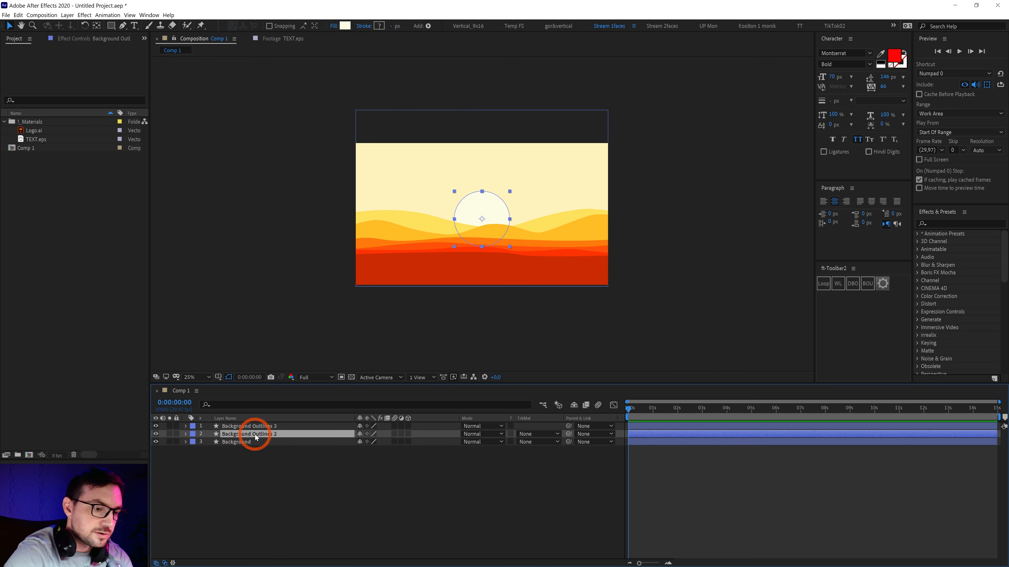
pyautogui.press('Return')
pyautogui.write('s')
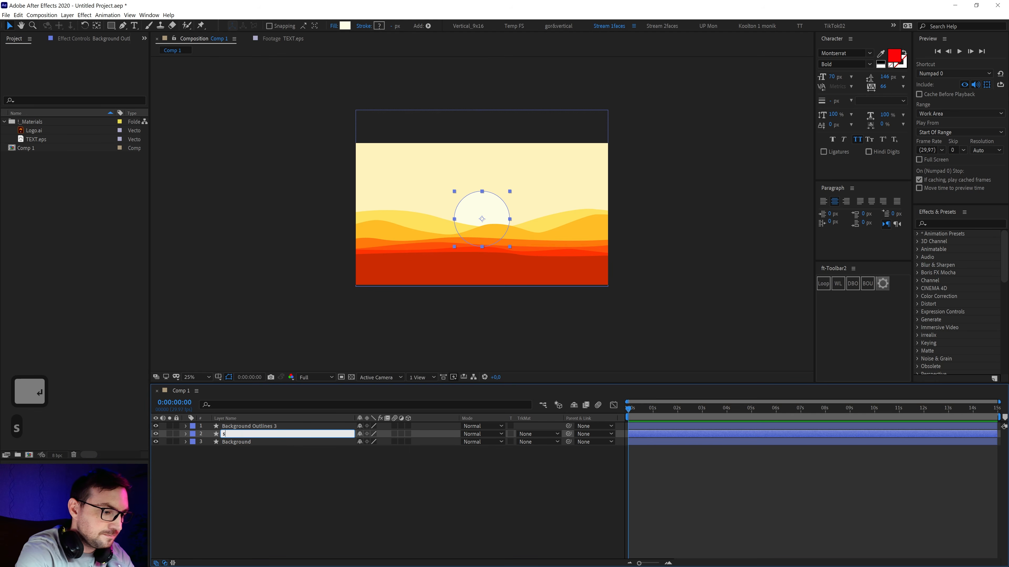
pyautogui.write('i')
pyautogui.press('BackSpace')
pyautogui.write('=')
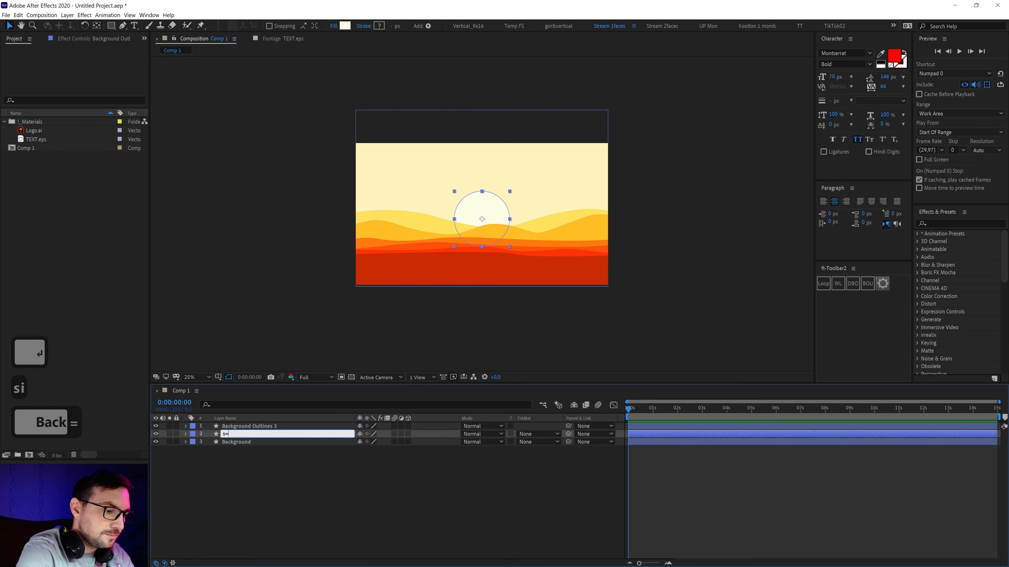
pyautogui.press('BackSpace')
pyautogui.write('ol')
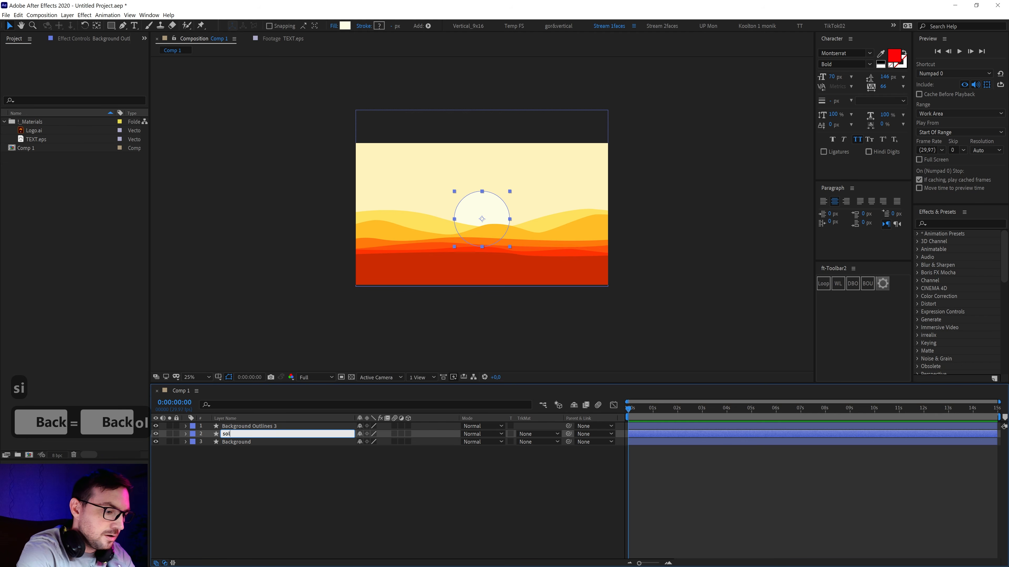
pyautogui.write('nce')
pyautogui.press('Return')
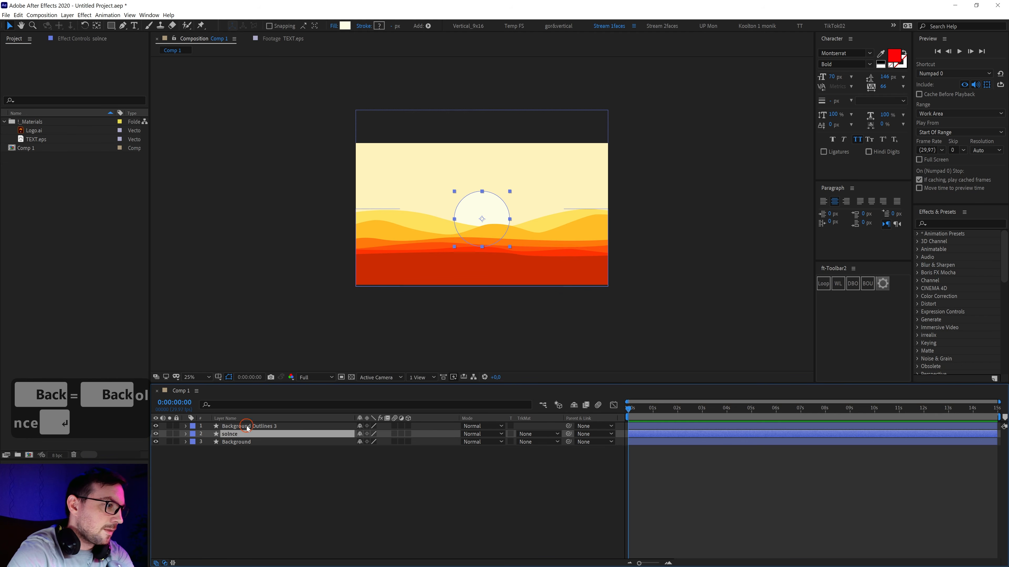
# Rename the Background Outlines 3 layer, which holds the sand dunes, as pesok.
pyautogui.click(247, 426)
pyautogui.press('Return')
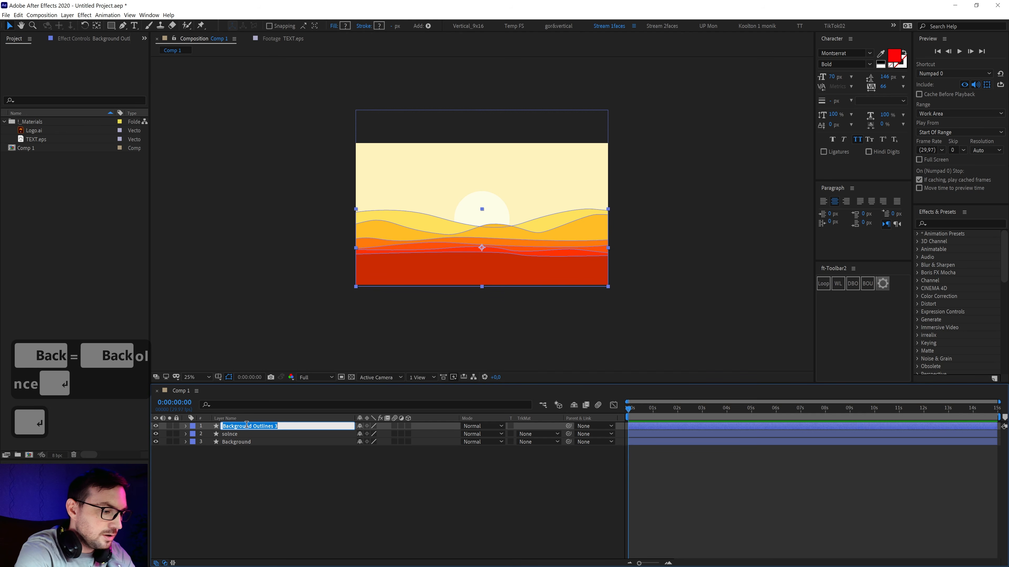
pyautogui.write('pesok')
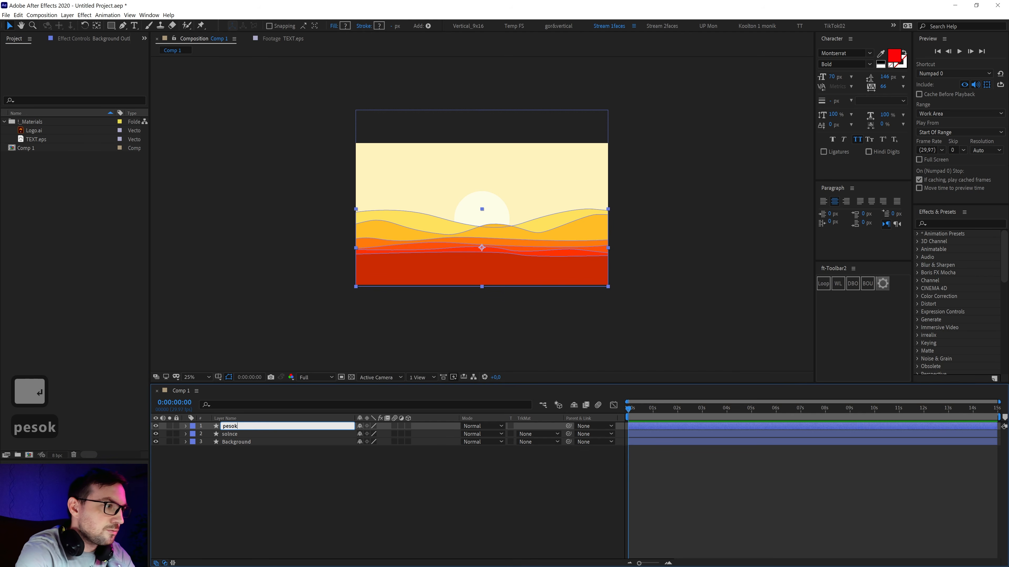
pyautogui.press('Return')
# Keyframe the solnce layer's position at 0 seconds and, at 7 seconds, move the sun straight up above the composition to about y -486.
pyautogui.click(240, 435)
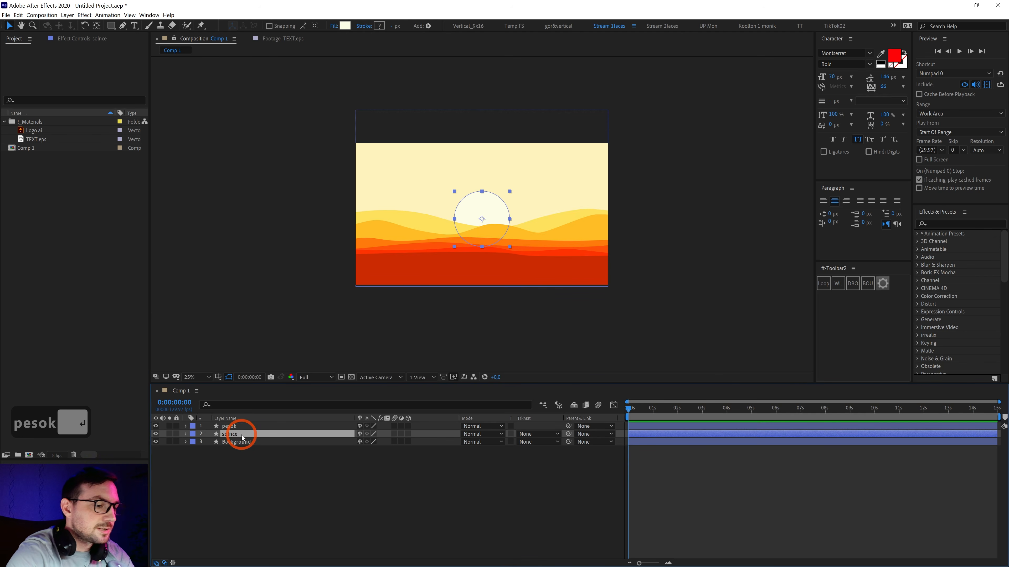
pyautogui.press('p')
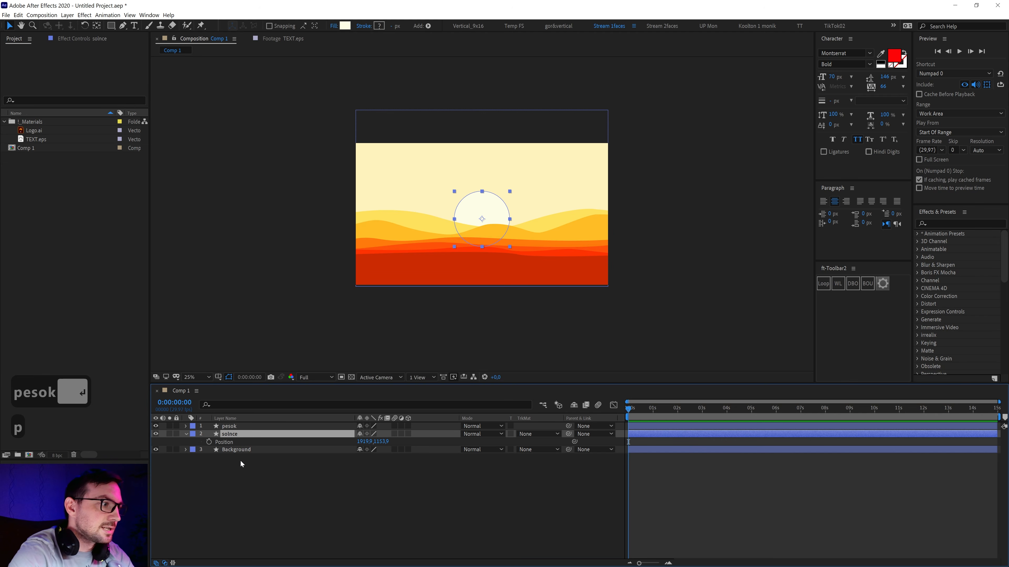
pyautogui.click(208, 442)
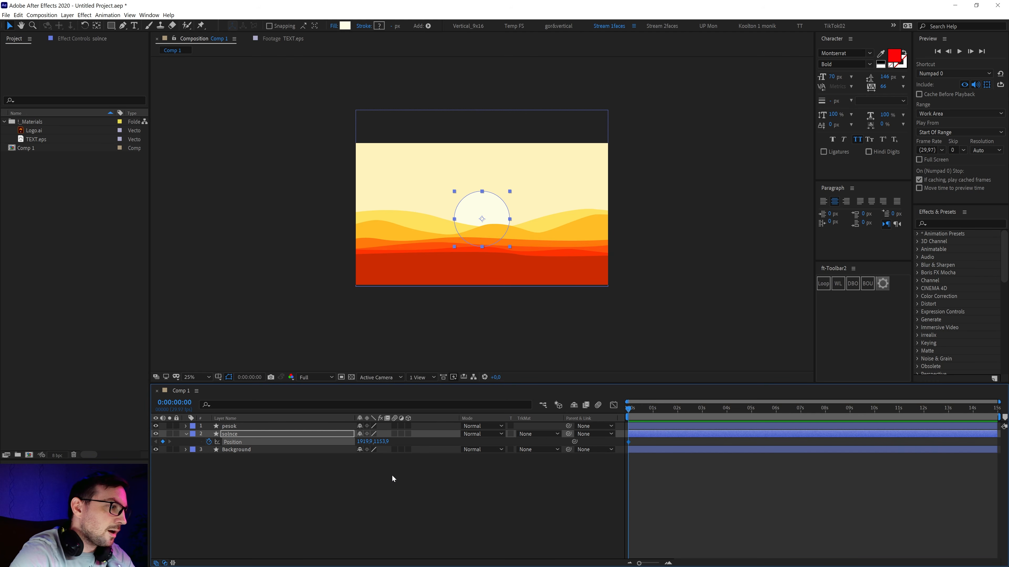
pyautogui.press('shift')
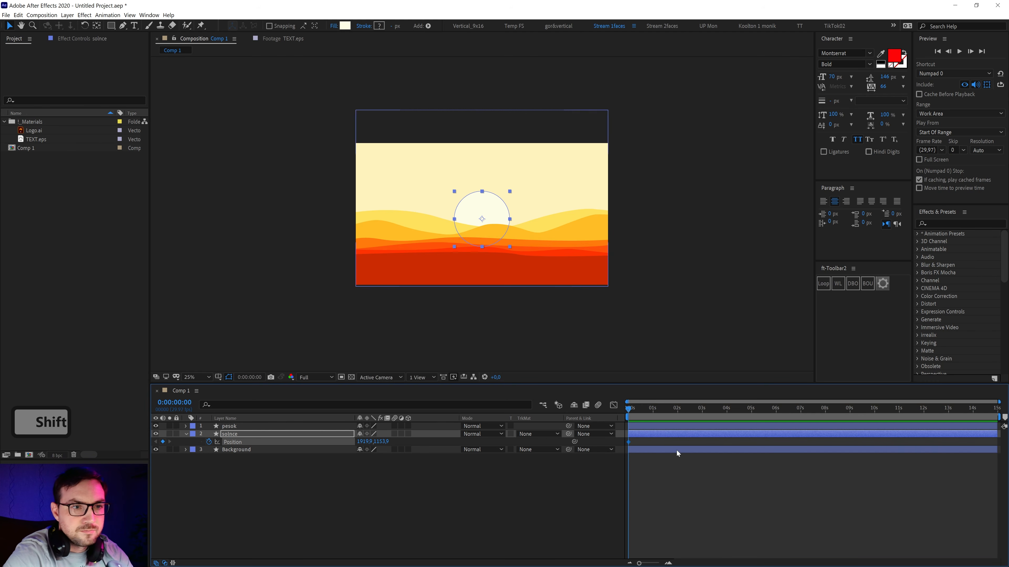
pyautogui.moveTo(752, 409); pyautogui.dragTo(798, 416)
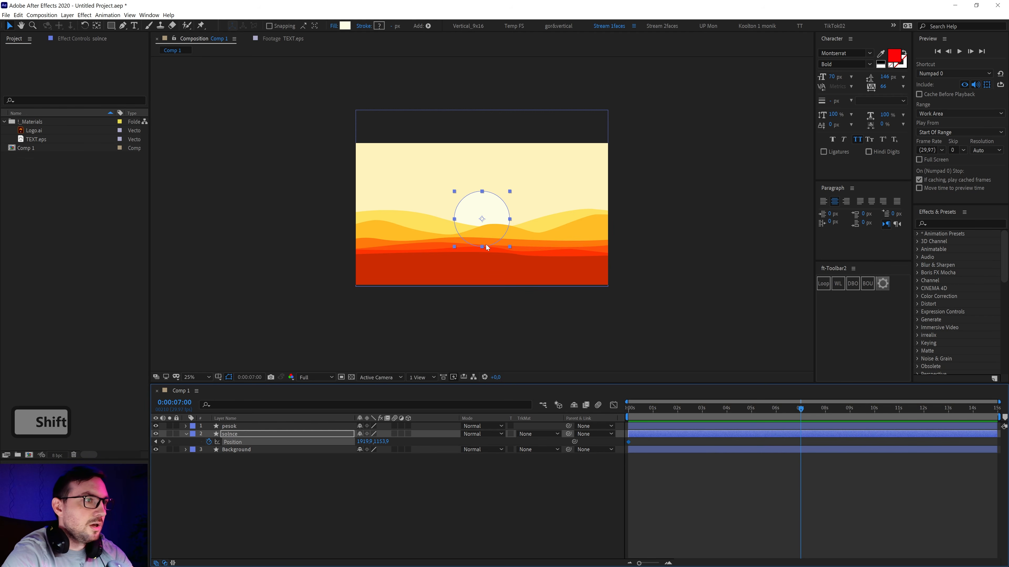
pyautogui.moveTo(487, 236); pyautogui.dragTo(489, 130)
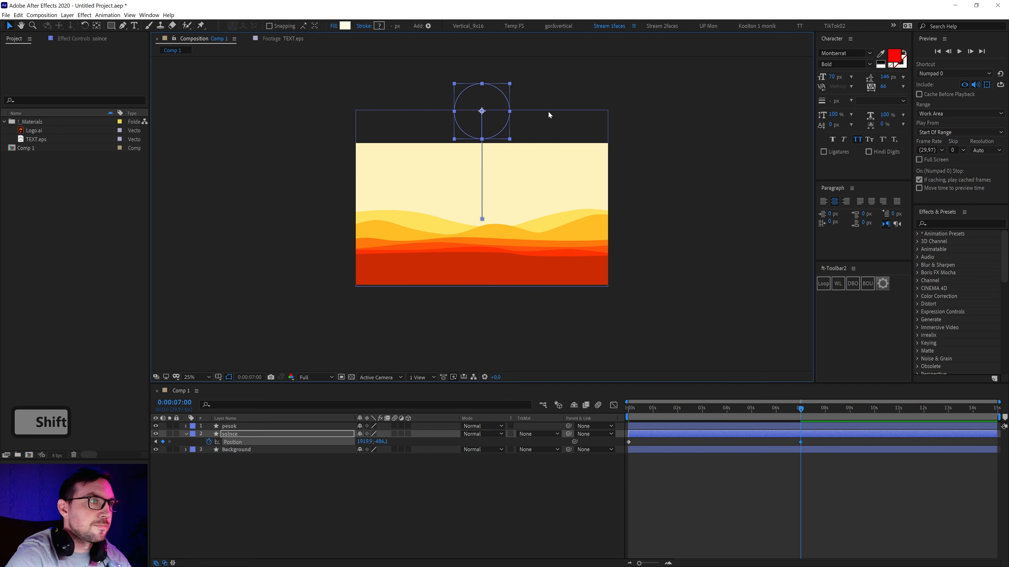
pyautogui.moveTo(779, 414); pyautogui.dragTo(552, 441)
pyautogui.moveTo(644, 419); pyautogui.dragTo(506, 439)
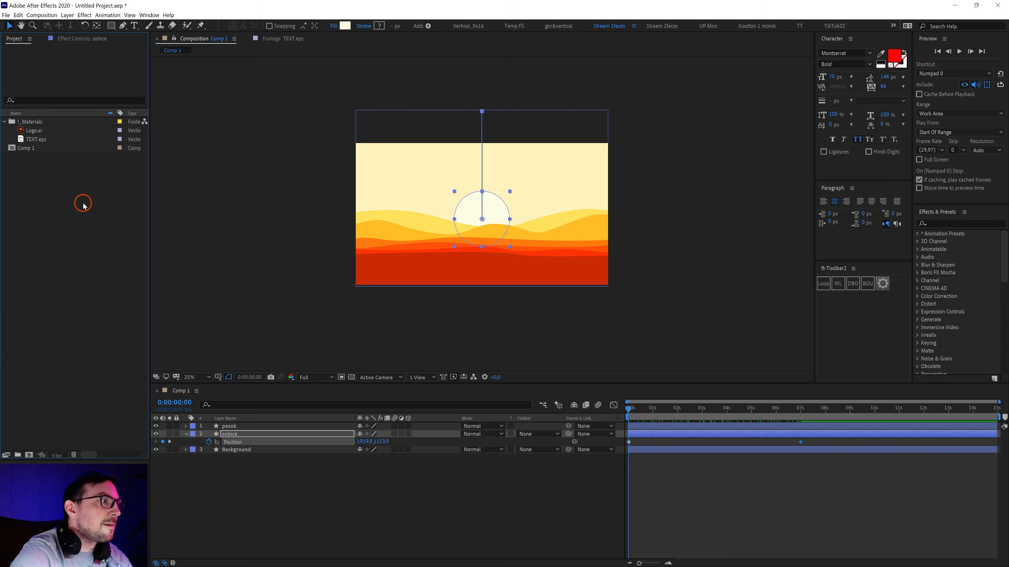
# Import Storyboard.pdf from the Camel Logo folder into the project as footage.
pyautogui.doubleClick(135, 238)
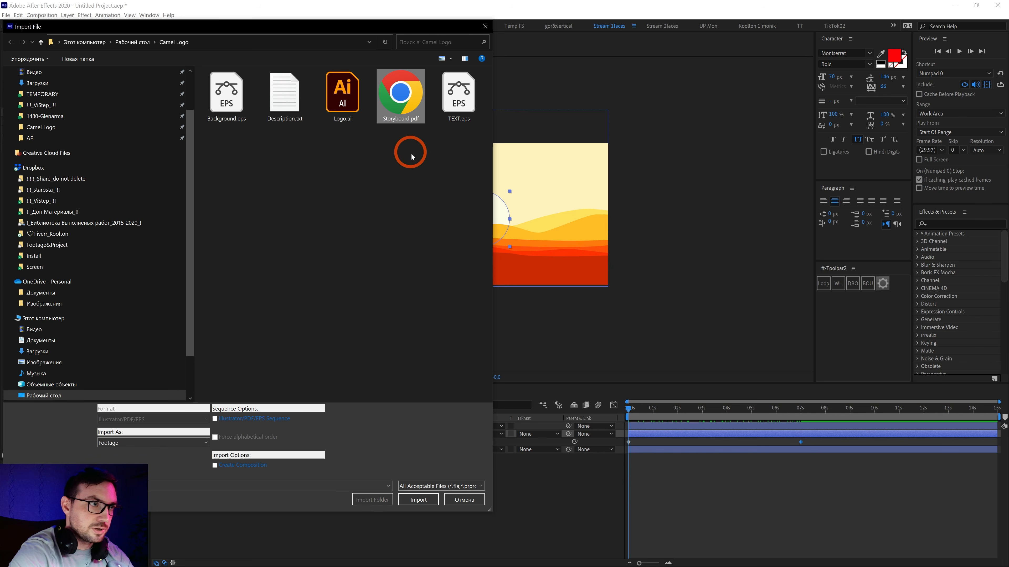
pyautogui.click(402, 119)
pyautogui.doubleClick(401, 116)
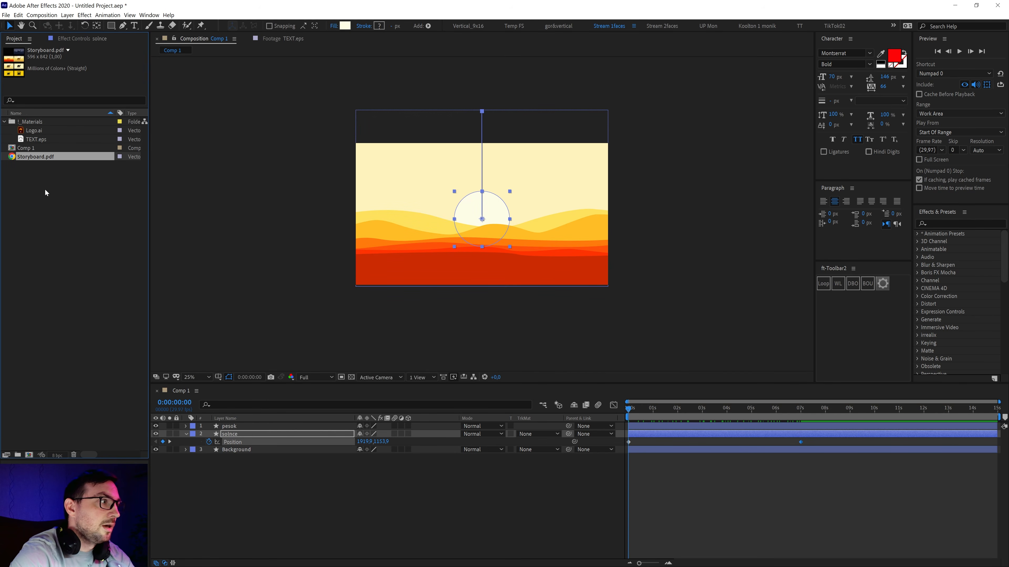
pyautogui.click(32, 198)
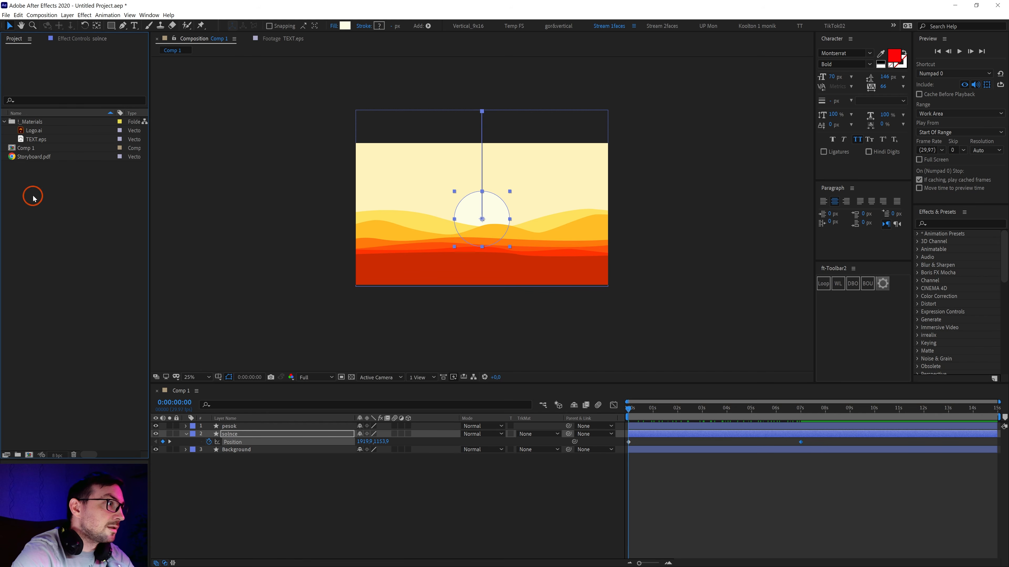
pyautogui.click(6, 15)
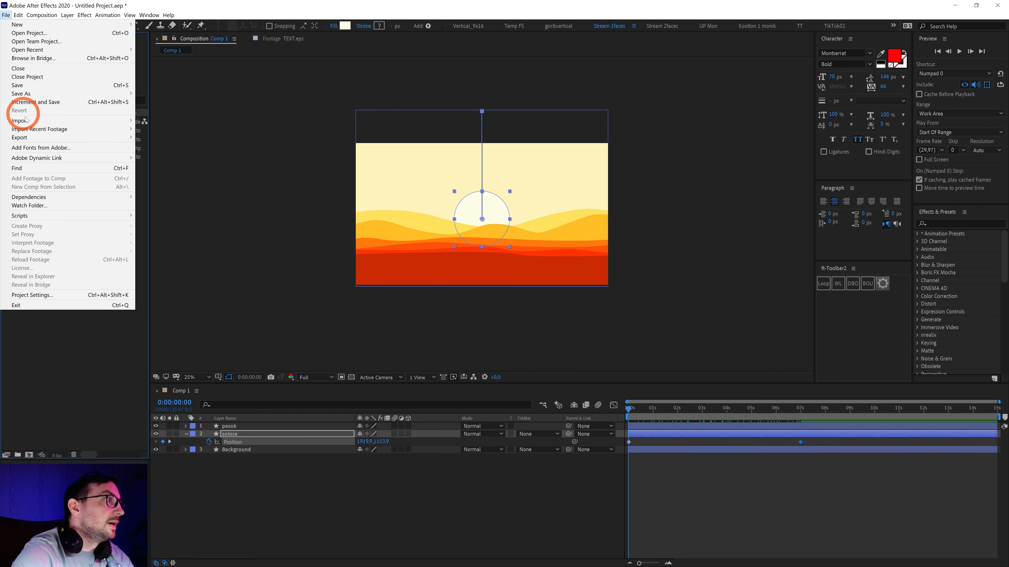
pyautogui.moveTo(126, 139)
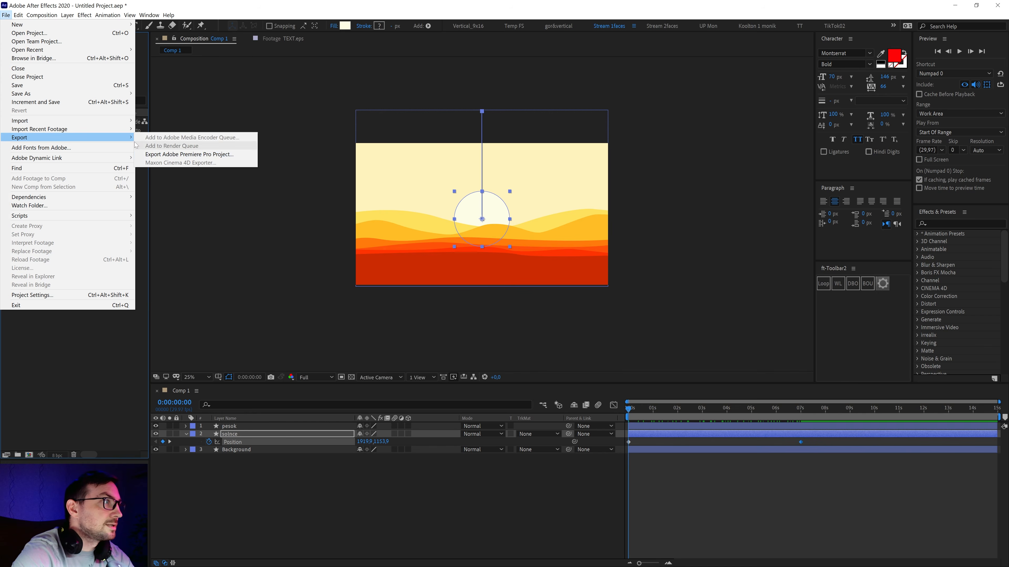
pyautogui.moveTo(38, 121)
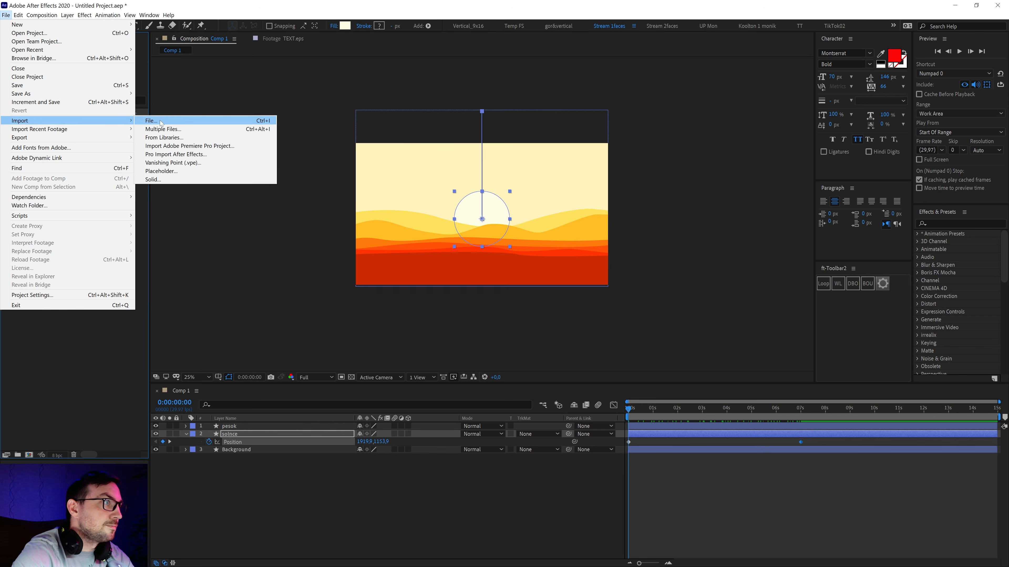
pyautogui.click(160, 120)
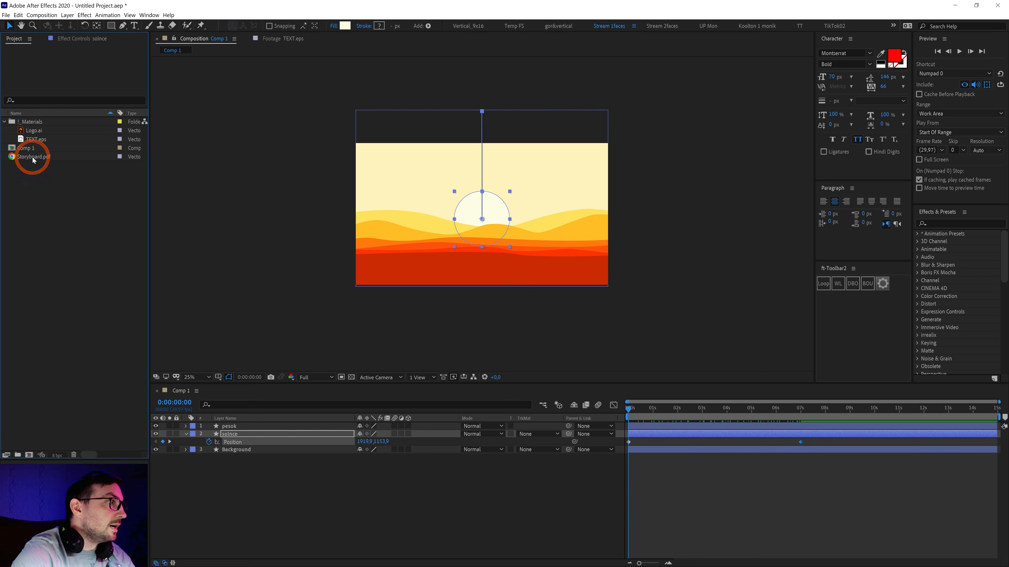
# Add Storyboard.pdf to Comp 1 and enlarge it to roughly double size, to the right of the sun.
pyautogui.click(28, 158)
pyautogui.moveTo(27, 163); pyautogui.dragTo(564, 205)
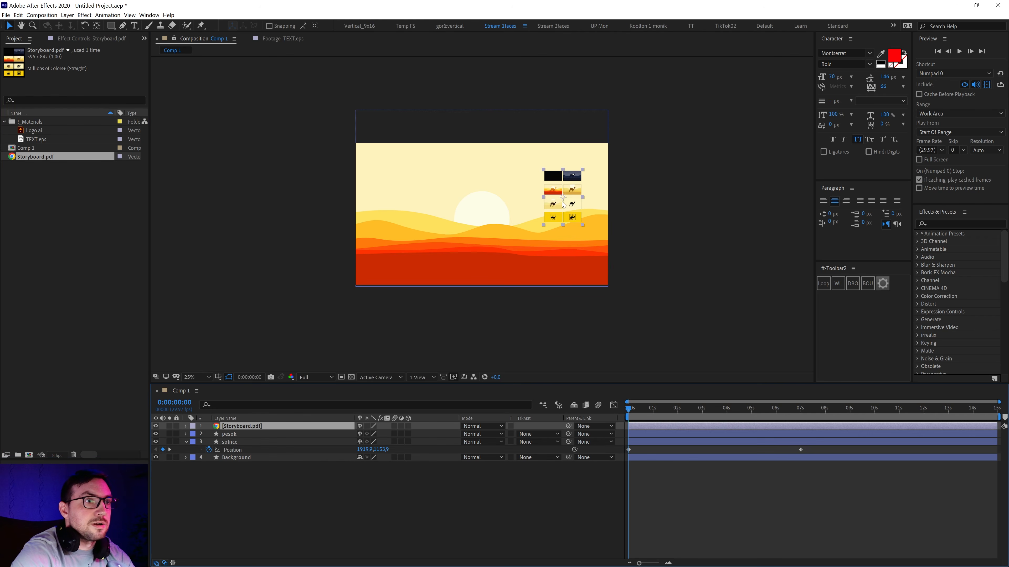
pyautogui.press('.')
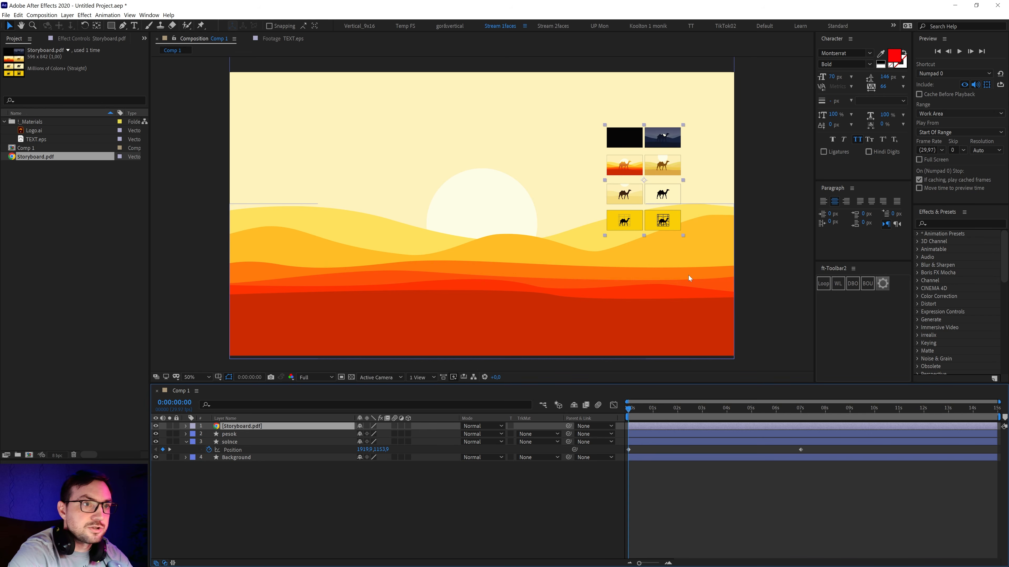
pyautogui.moveTo(683, 235); pyautogui.dragTo(723, 291)
pyautogui.moveTo(692, 220); pyautogui.dragTo(697, 231)
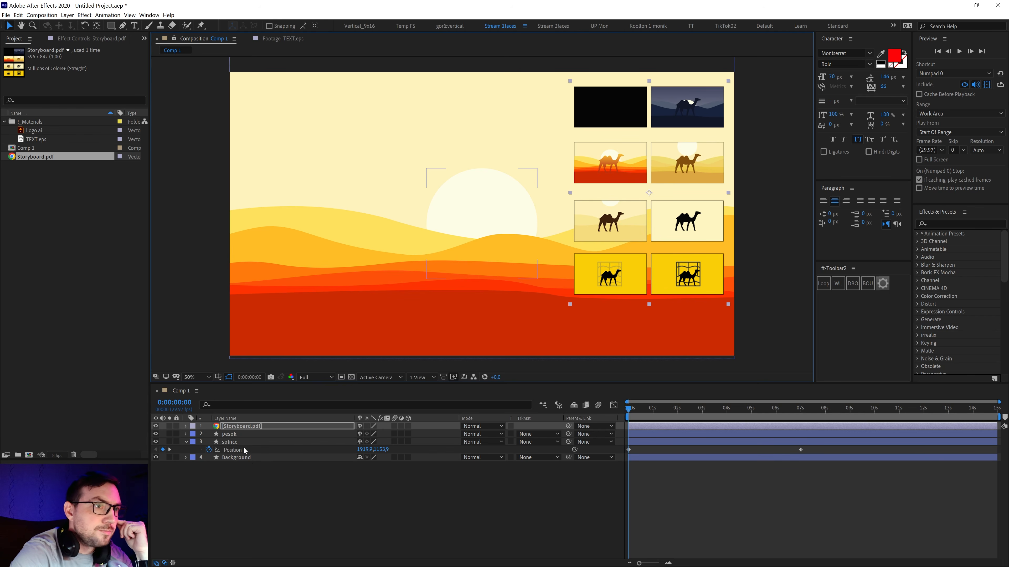
# Find the Fill effect and apply it to the Background layer.
pyautogui.click(243, 457)
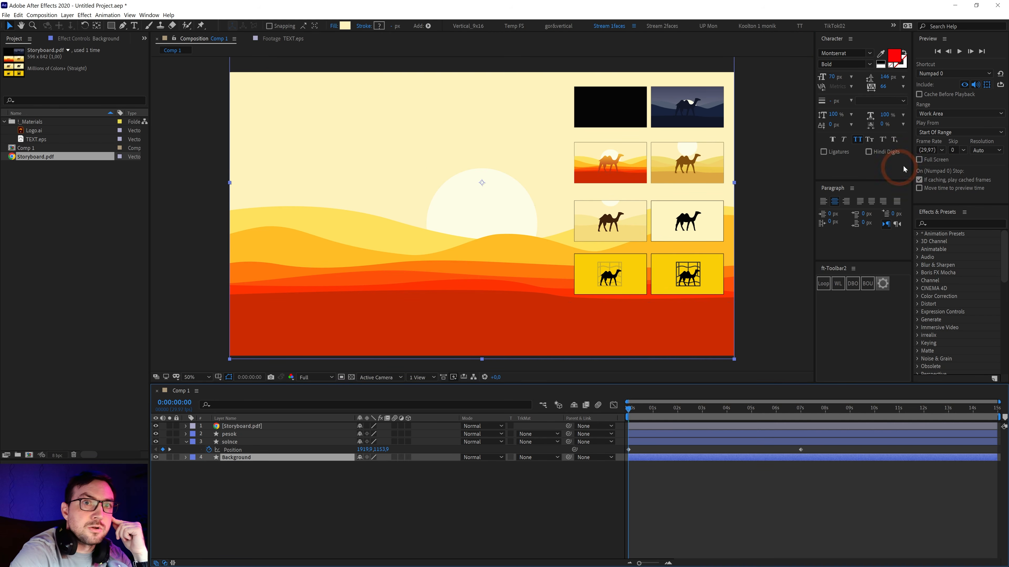
pyautogui.click(933, 224)
pyautogui.write('fill')
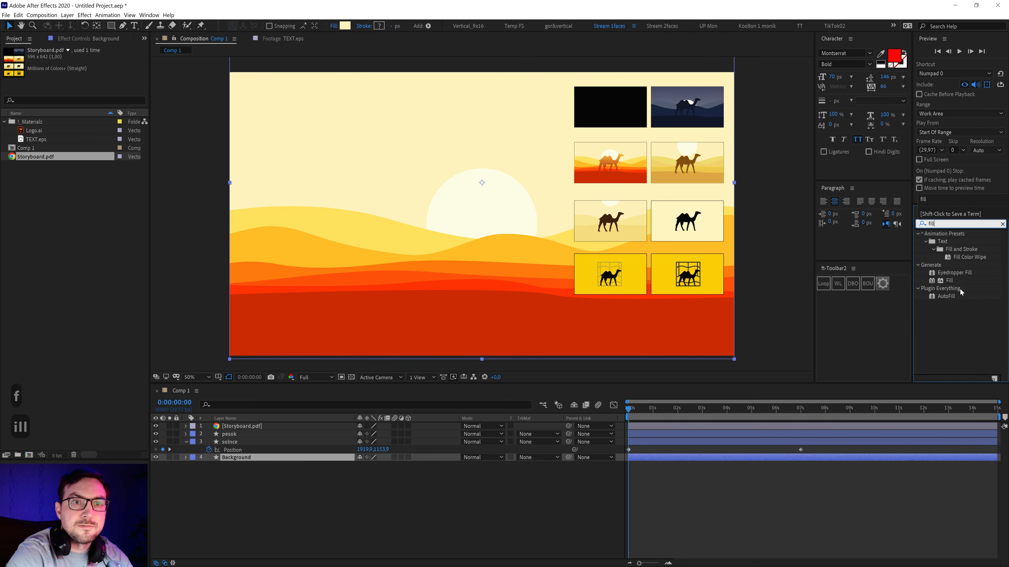
pyautogui.moveTo(949, 281); pyautogui.dragTo(258, 457)
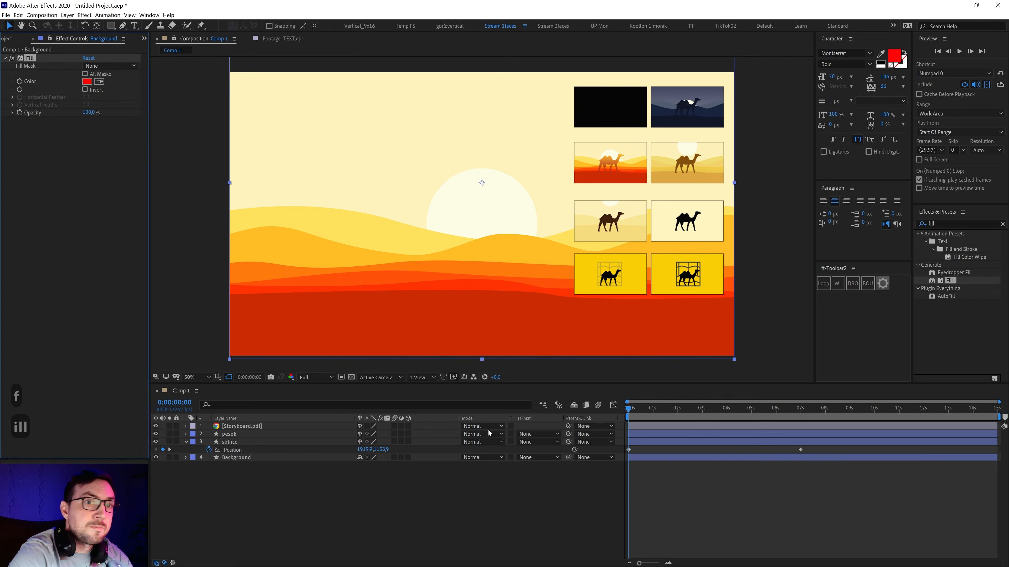
pyautogui.click(925, 215)
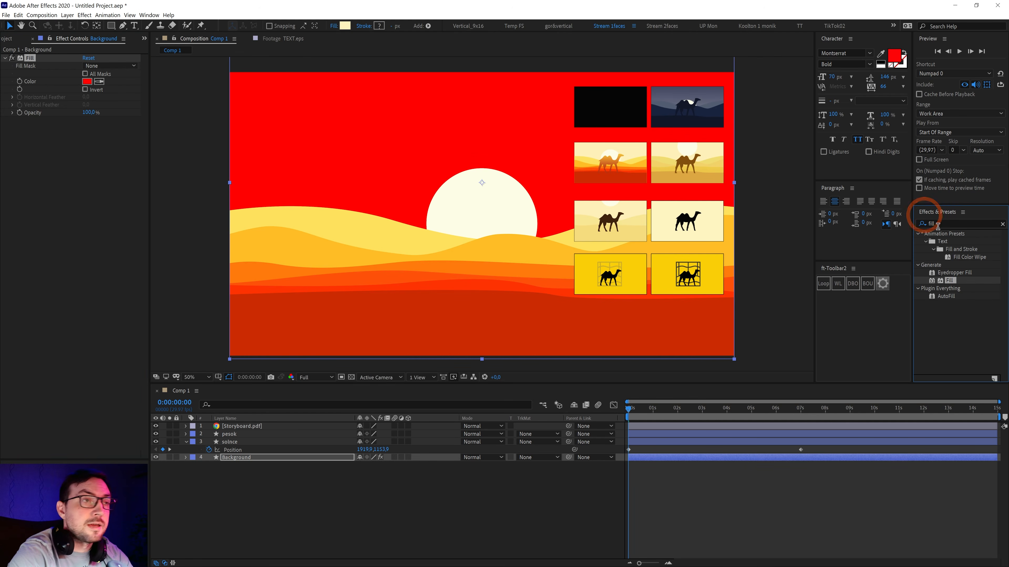
# Set the Background layer's Fill color to the black sampled from the first storyboard frame.
pyautogui.click(99, 82)
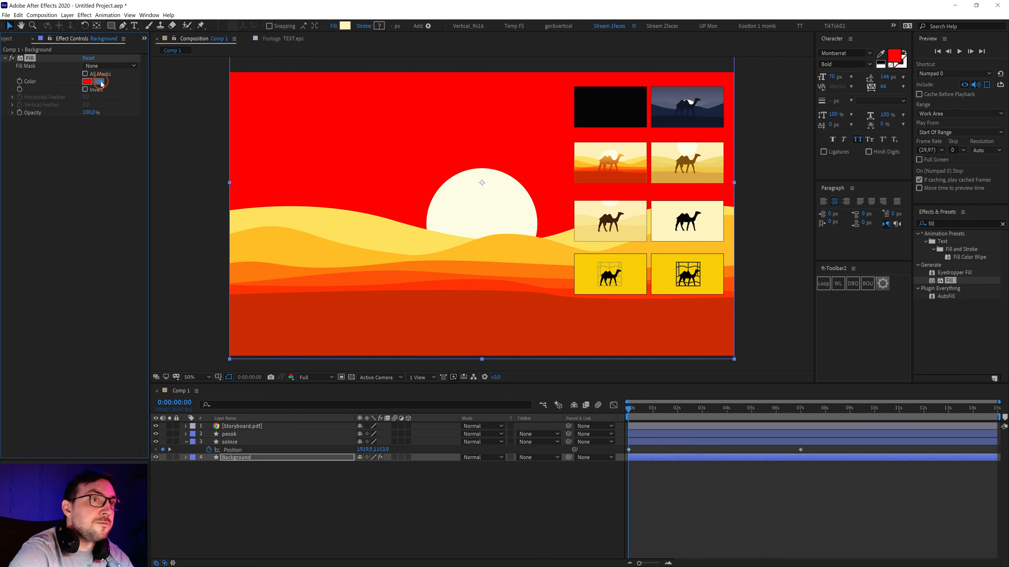
pyautogui.click(602, 116)
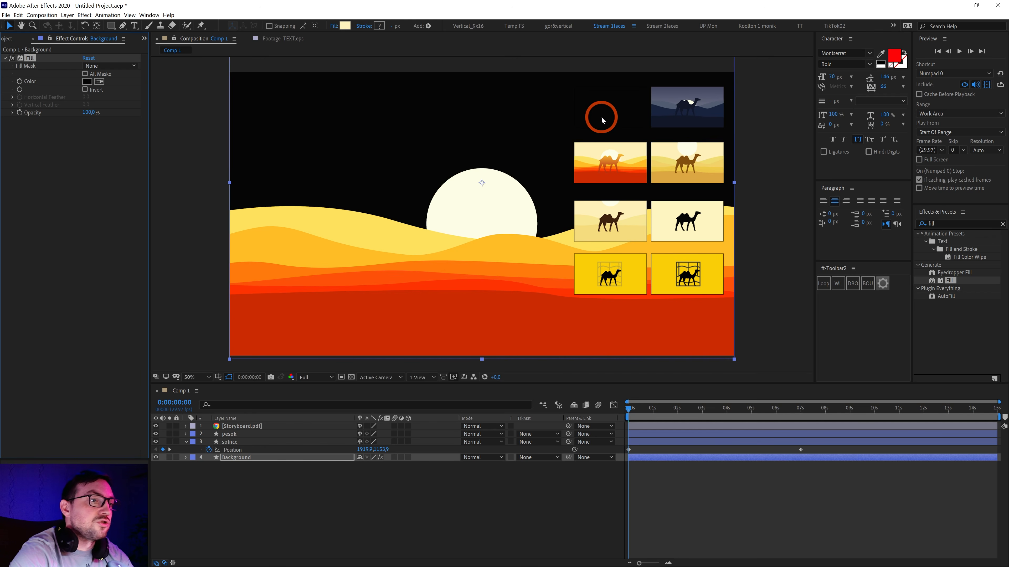
pyautogui.click(716, 498)
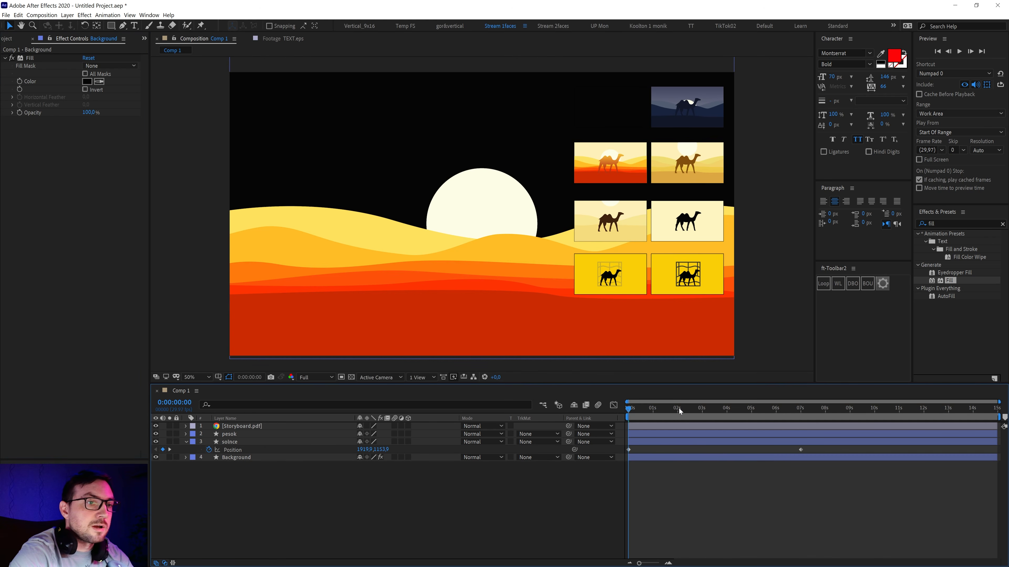
pyautogui.click(686, 409)
pyautogui.press('Home')
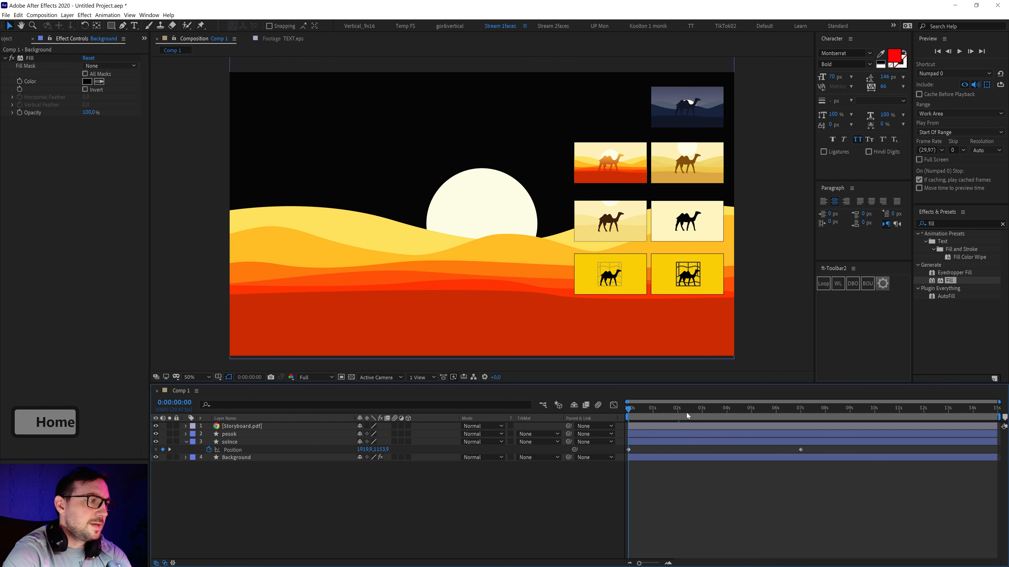
# Sample the second storyboard frame's grey-blue night sky as the Background layer's Fill color and go to 0:00:01:29.
pyautogui.click(100, 81)
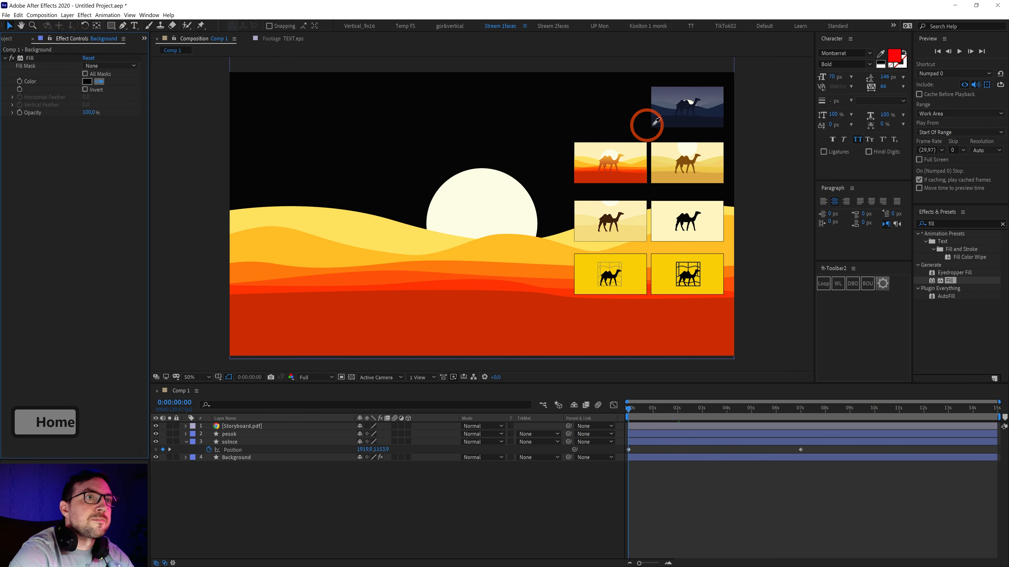
pyautogui.click(710, 96)
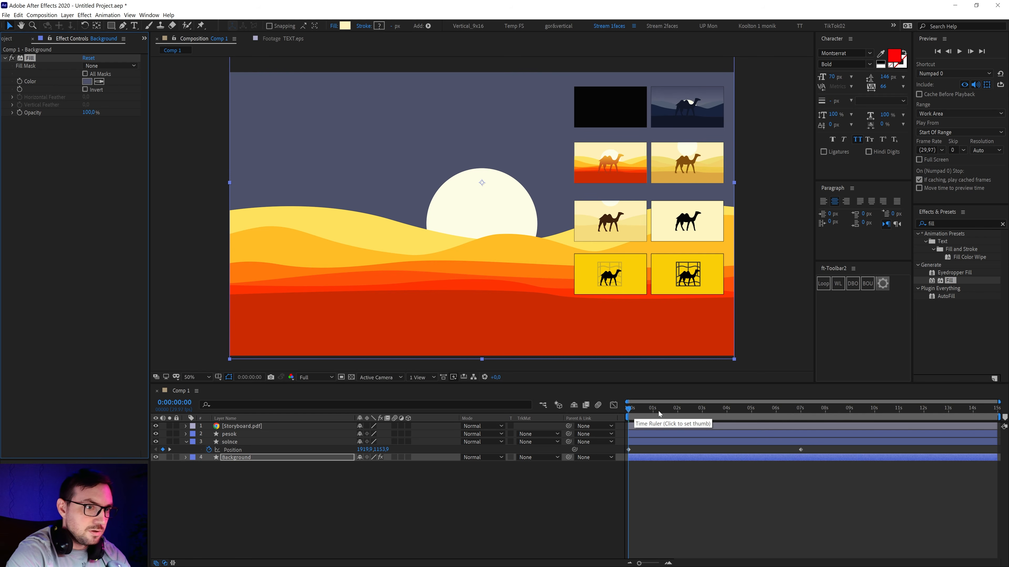
pyautogui.click(676, 412)
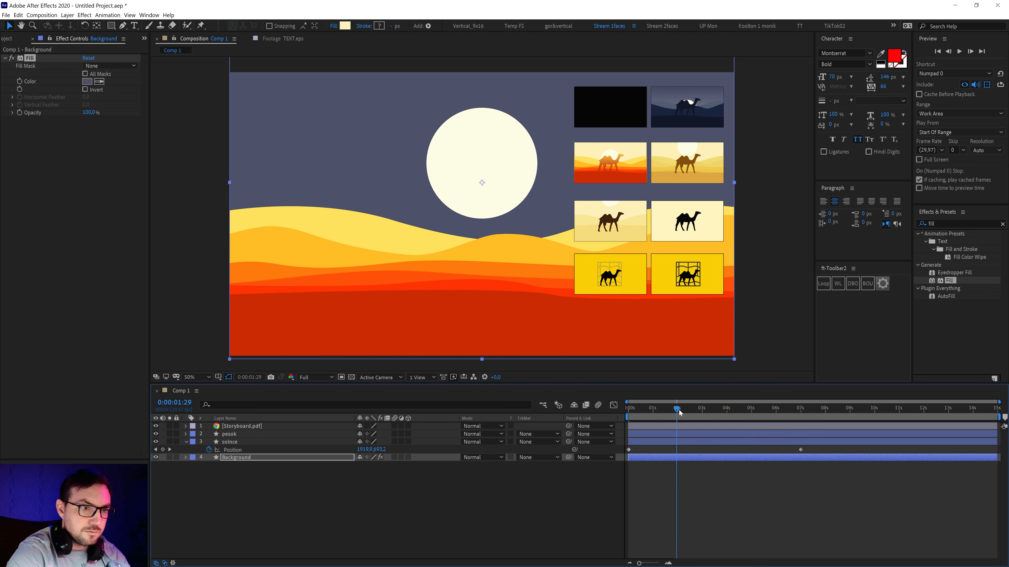
# At 0:00:00:00, set the Background layer's Fill color to the first storyboard frame's black and enable keyframing for Color.
pyautogui.moveTo(675, 412); pyautogui.dragTo(637, 408)
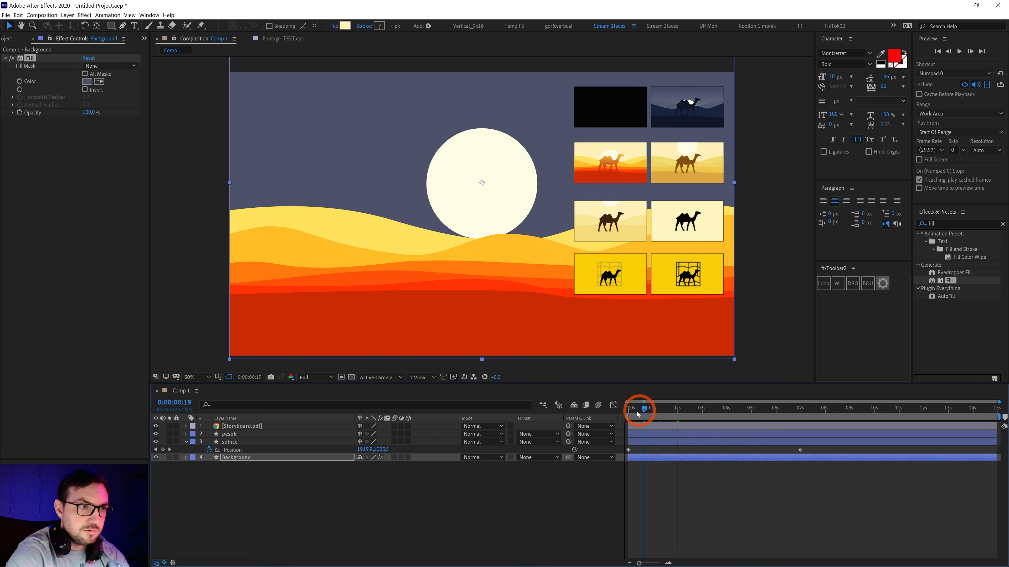
pyautogui.click(98, 81)
pyautogui.click(609, 107)
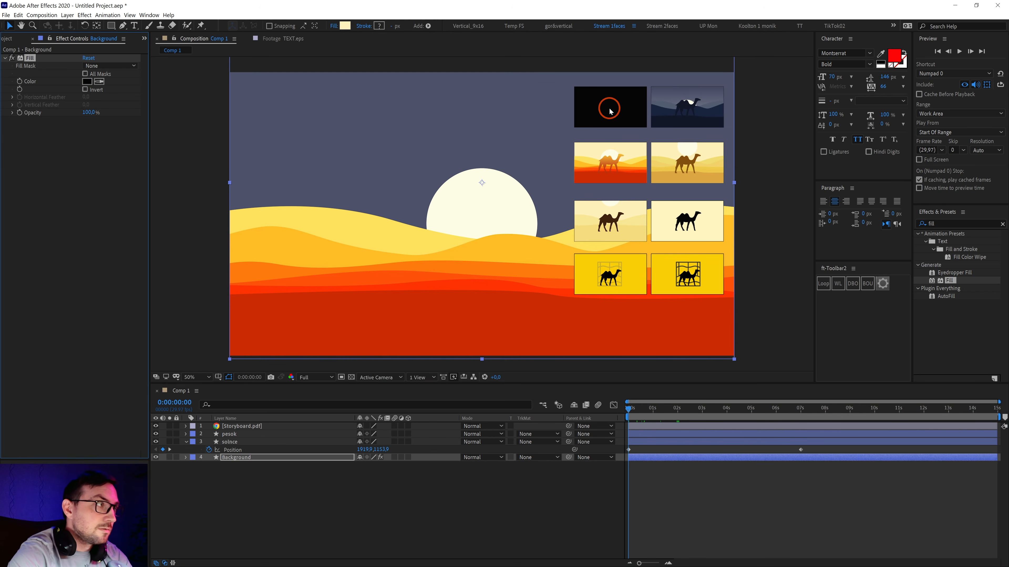
pyautogui.click(326, 307)
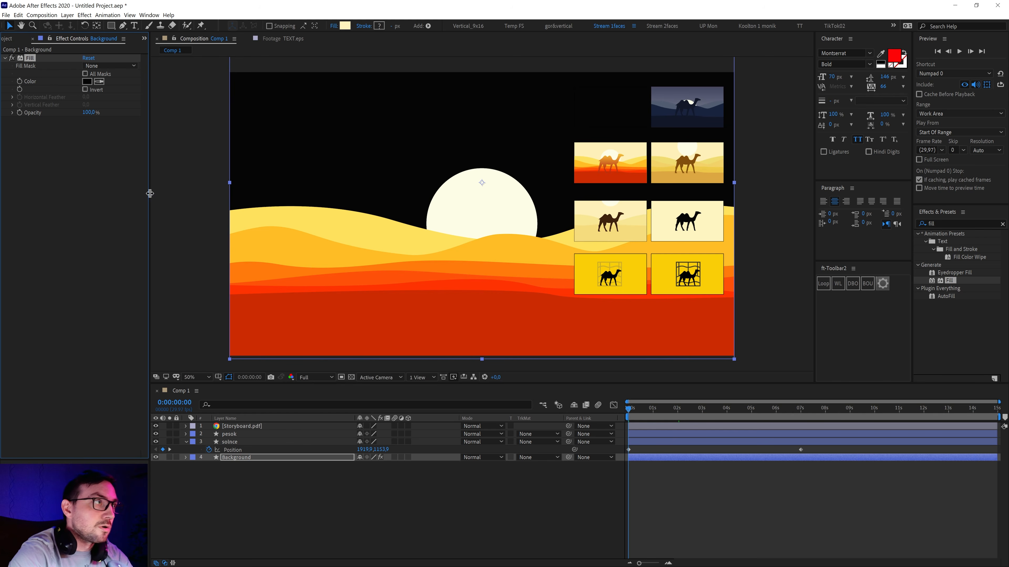
pyautogui.click(19, 81)
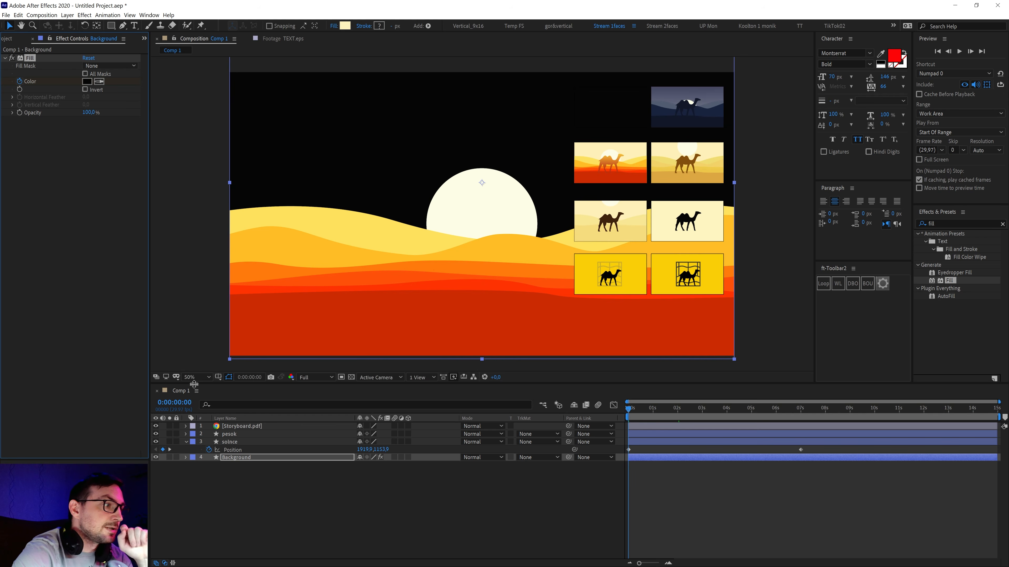
# Collapse the solnce layer and reveal the Background layer's keyframed Fill Color property, selecting its first keyframe.
pyautogui.click(187, 442)
pyautogui.click(242, 462)
pyautogui.click(229, 450)
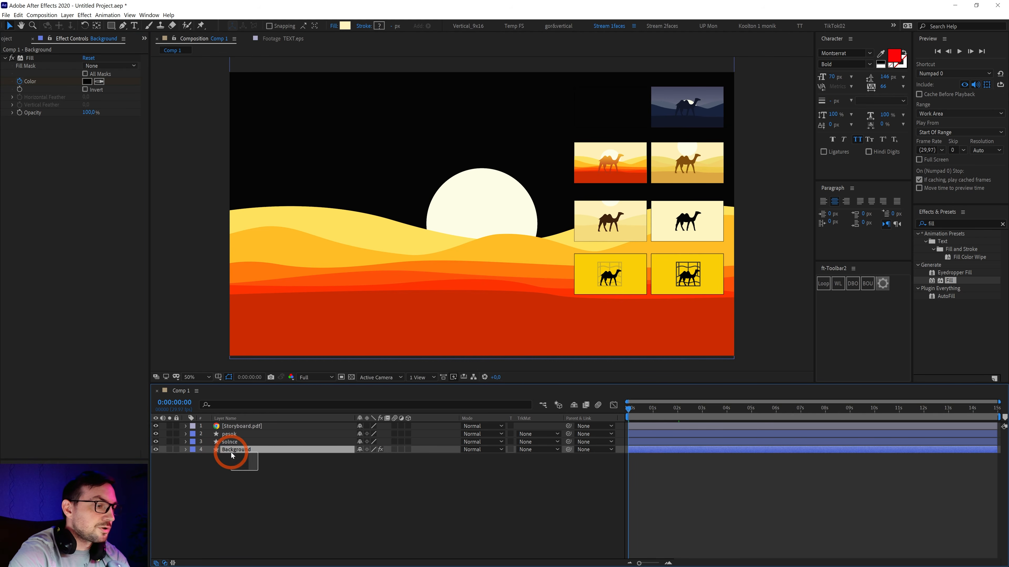
pyautogui.press('u')
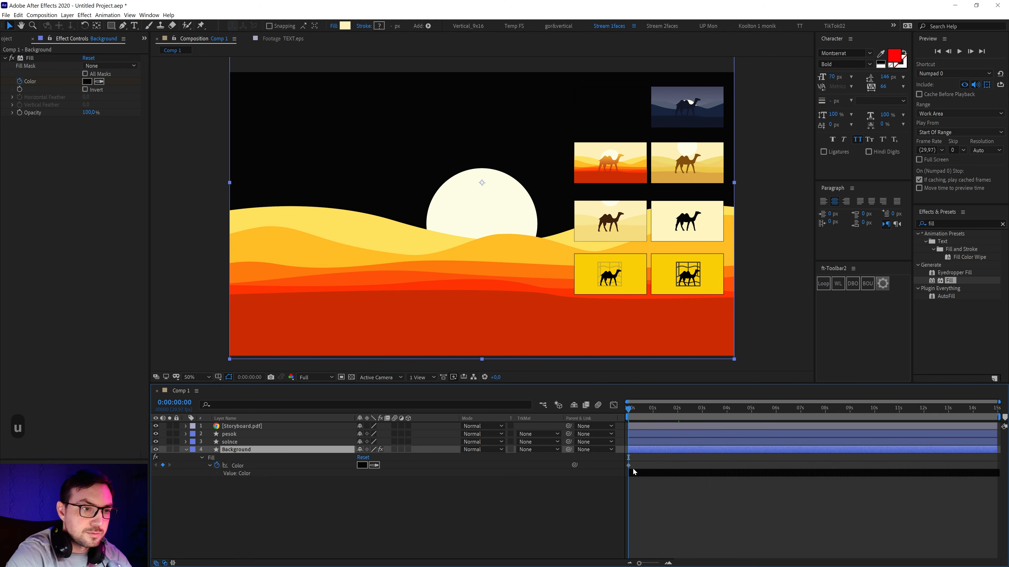
pyautogui.click(631, 466)
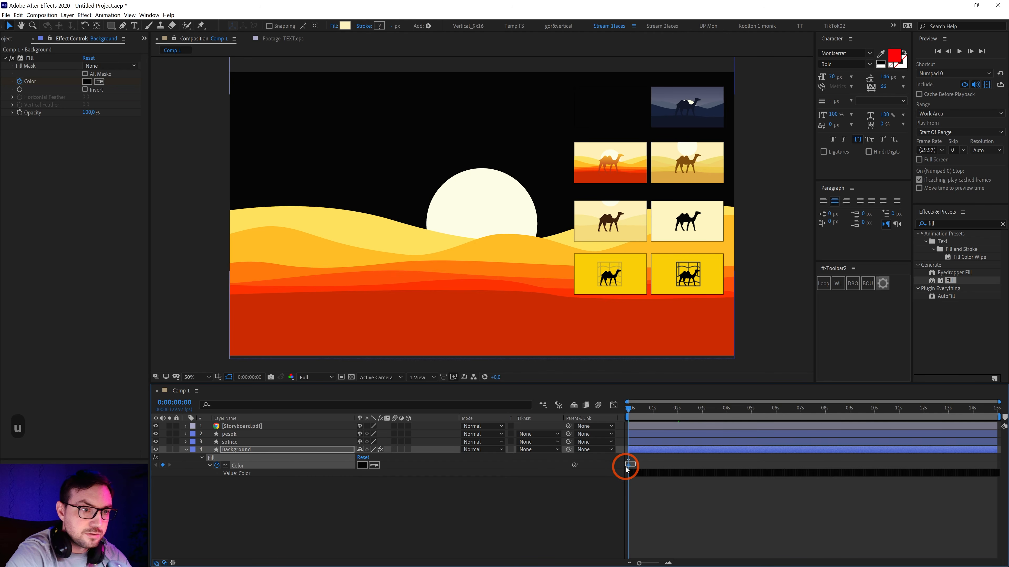
# Keyframe the Background layer's Fill color at 0:00:02:00 with the grey-blue night sky sampled from the second storyboard frame.
pyautogui.click(677, 409)
pyautogui.click(678, 428)
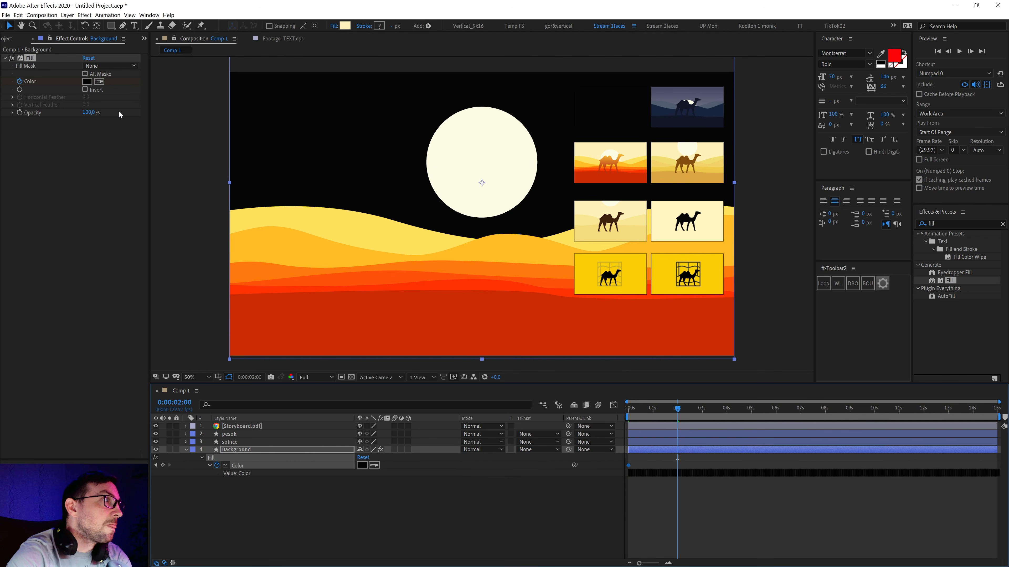
pyautogui.click(100, 82)
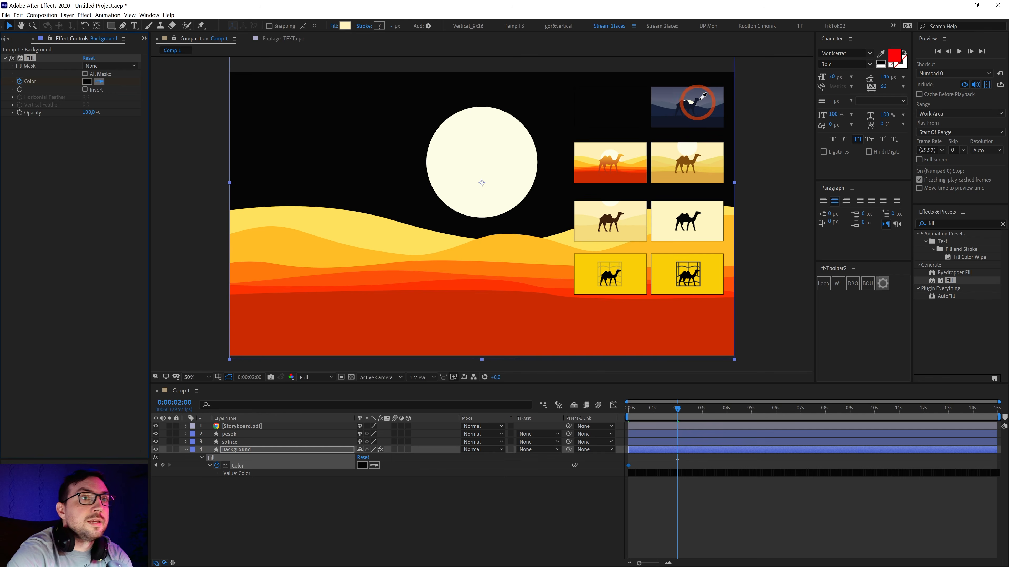
pyautogui.click(712, 89)
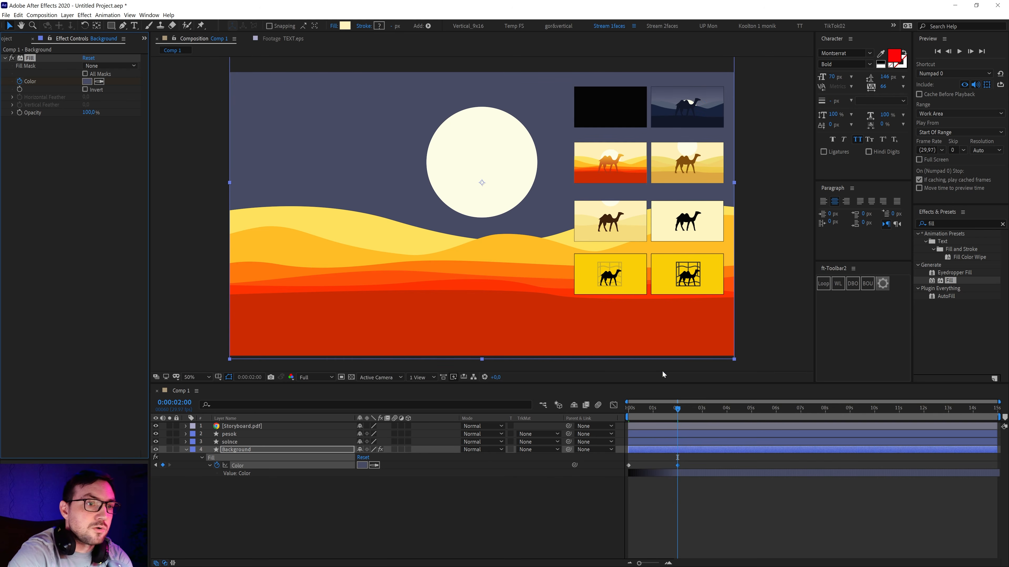
# Keyframe the Background layer's Fill color at 0:00:04:00 with the cream sky sampled from the third storyboard frame.
pyautogui.moveTo(675, 409)
pyautogui.mouseDown()
pyautogui.moveTo(631, 409)
pyautogui.moveTo(675, 423)
pyautogui.mouseUp()
pyautogui.keyDown('shift'); pyautogui.click(725, 408); pyautogui.keyUp('shift')
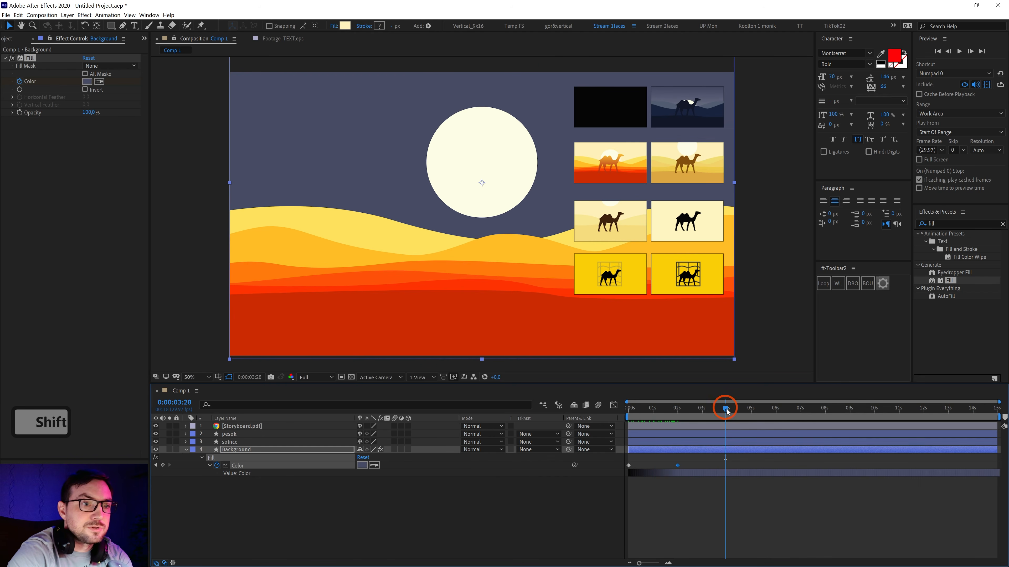
pyautogui.keyDown('shift'); pyautogui.click(739, 431); pyautogui.keyUp('shift')
pyautogui.press('pagedown')
pyautogui.press('pagedown')
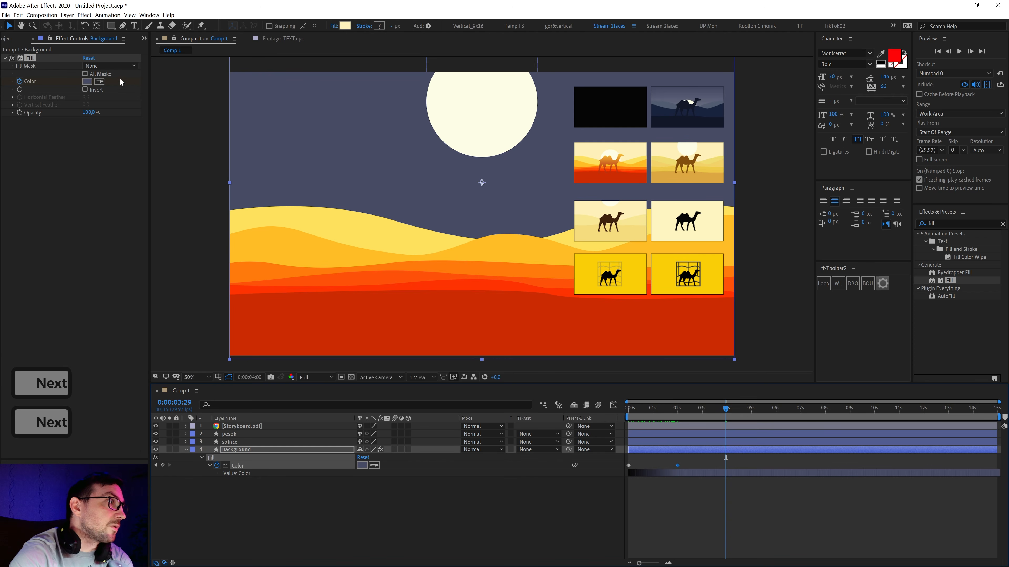
pyautogui.click(100, 82)
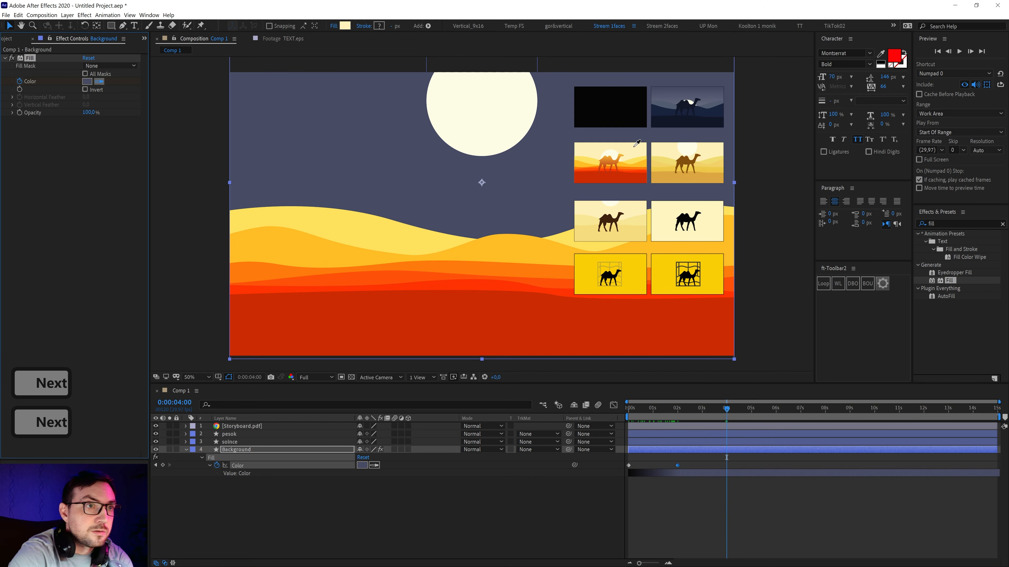
pyautogui.click(683, 227)
pyautogui.click(688, 270)
# Keyframe the Background layer's Fill color at 0:00:06:00 with the cream sky sampled from the fourth storyboard frame.
pyautogui.click(775, 409)
pyautogui.click(100, 81)
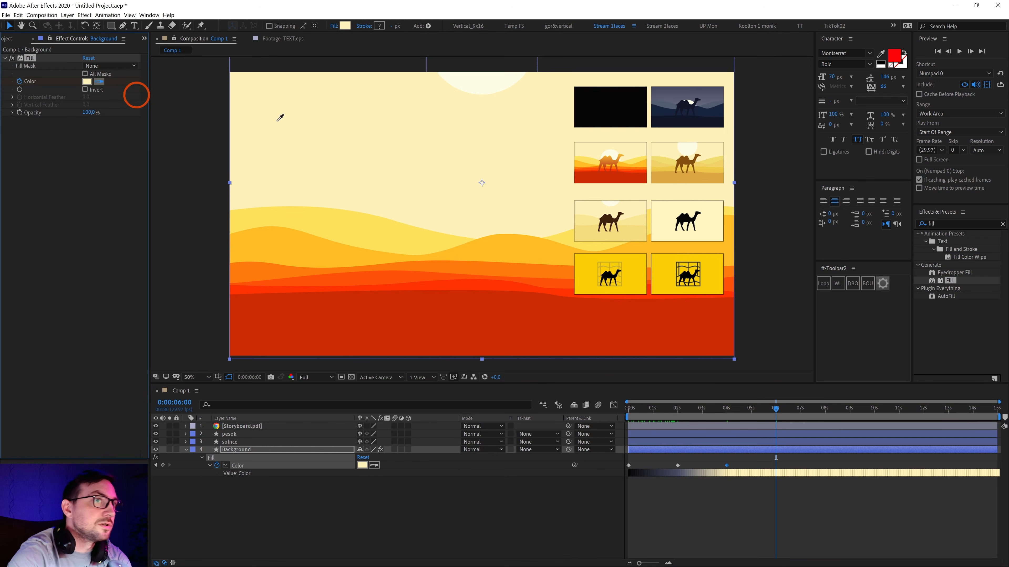
pyautogui.click(712, 148)
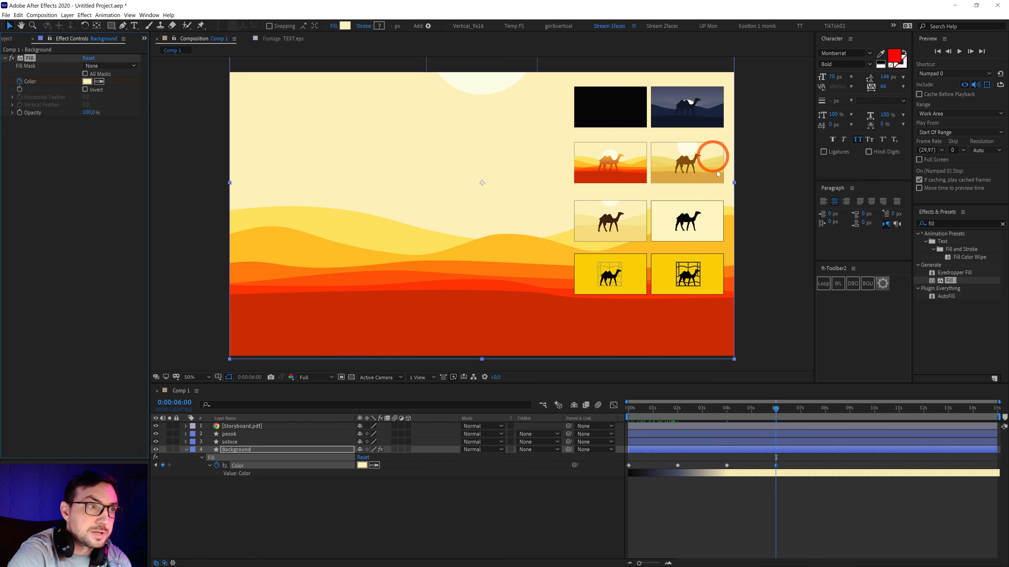
# Move the current time to 0:00:08:00.
pyautogui.click(827, 409)
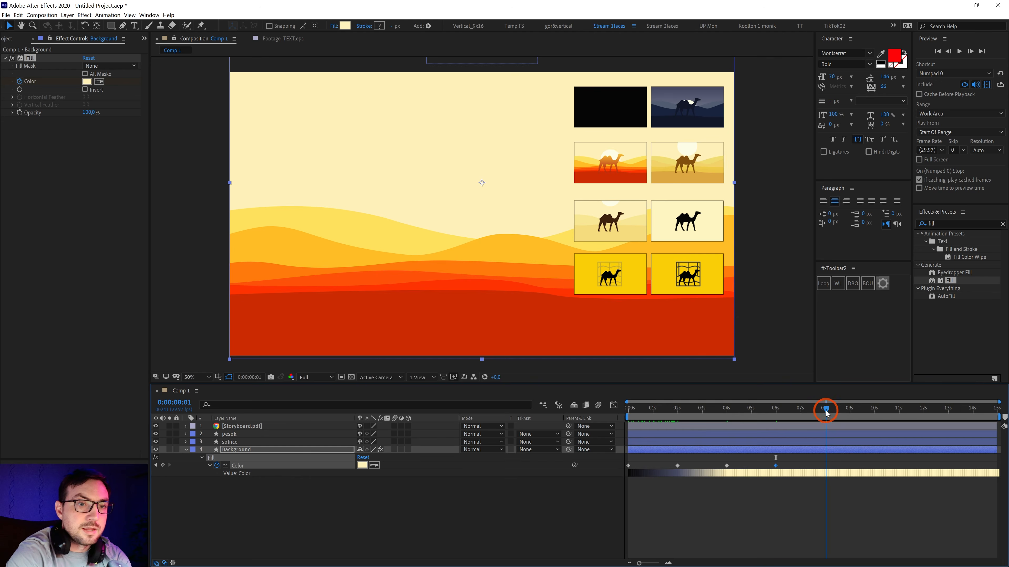
pyautogui.press('pageup')
pyautogui.press('pageup')
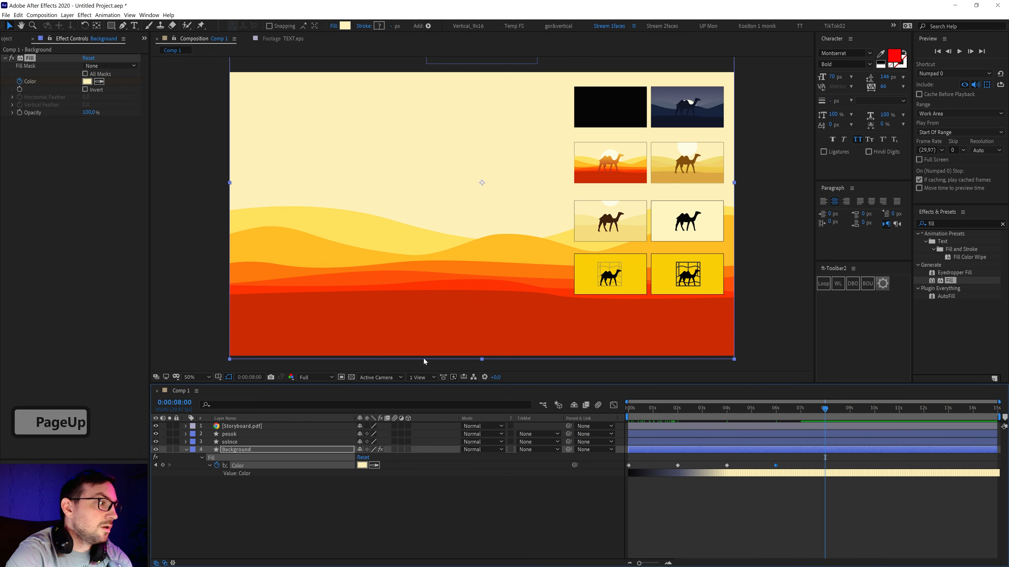
pyautogui.press('pagedown')
pyautogui.press('pagedown')
pyautogui.press('pagedown')
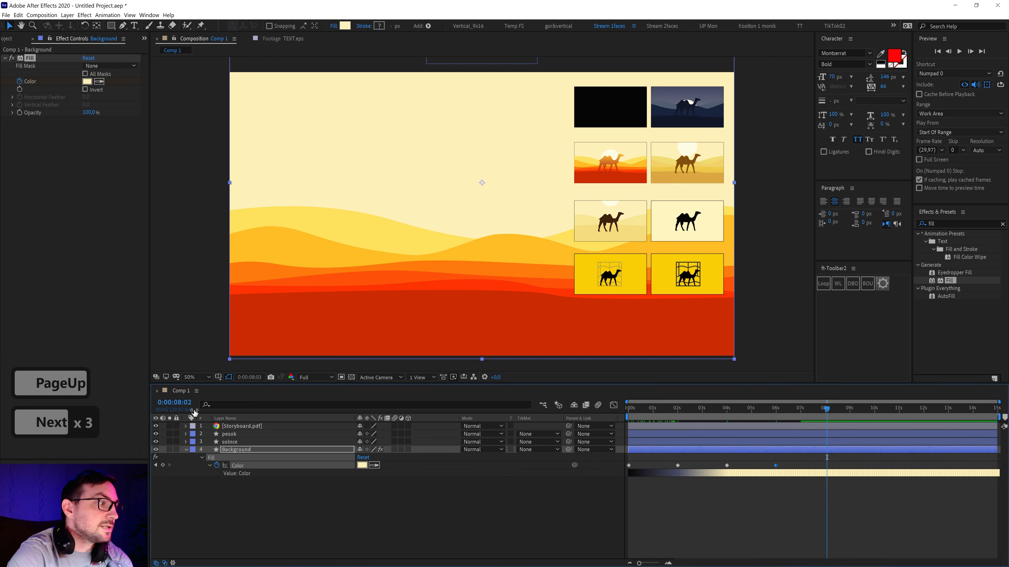
pyautogui.press('pageup')
pyautogui.press('pageup')
pyautogui.press('pageup')
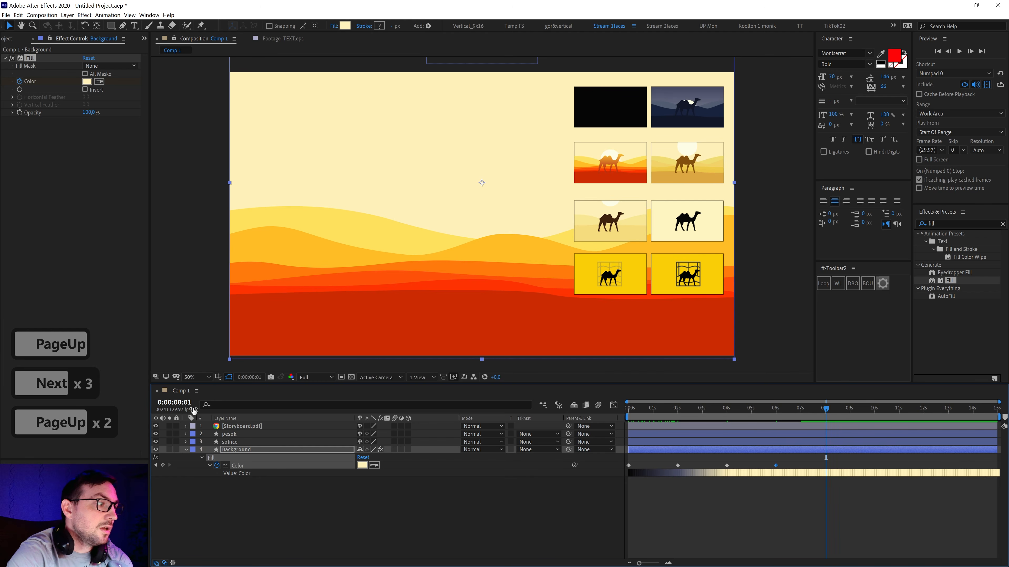
pyautogui.press('pagedown')
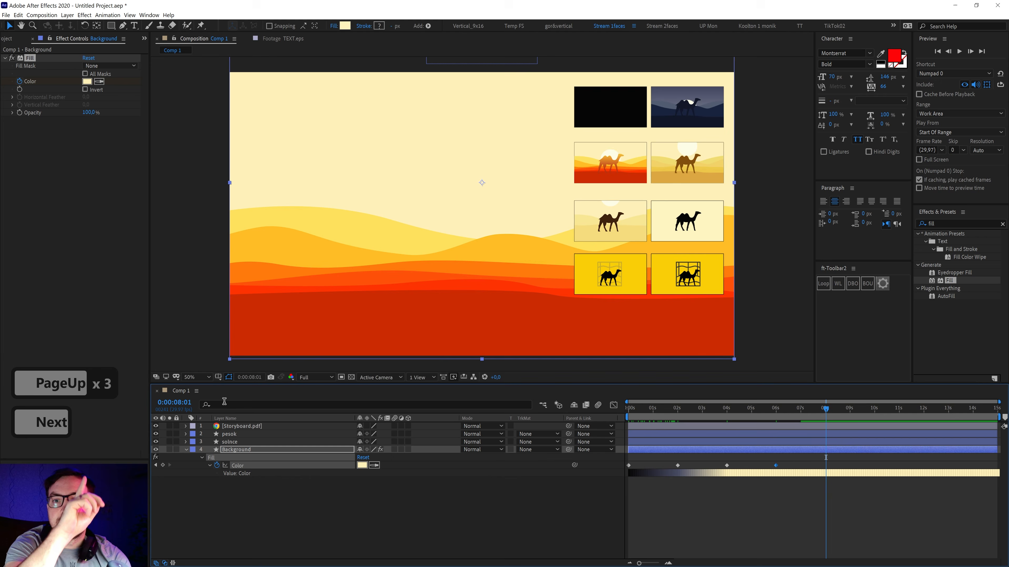
pyautogui.press('pageup')
pyautogui.press('pageup')
pyautogui.press('pageup')
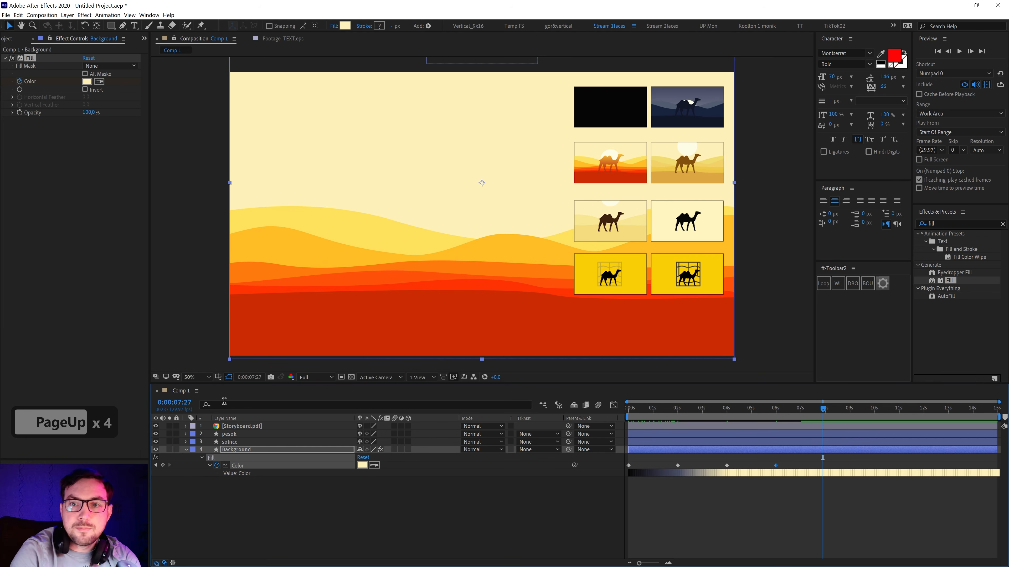
pyautogui.press('pagedown')
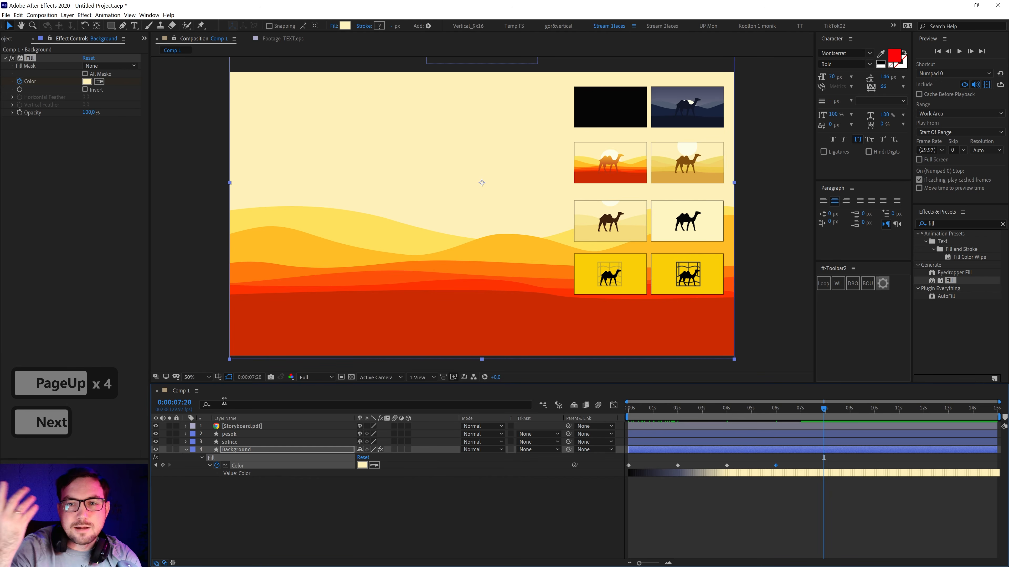
pyautogui.press('pagedown')
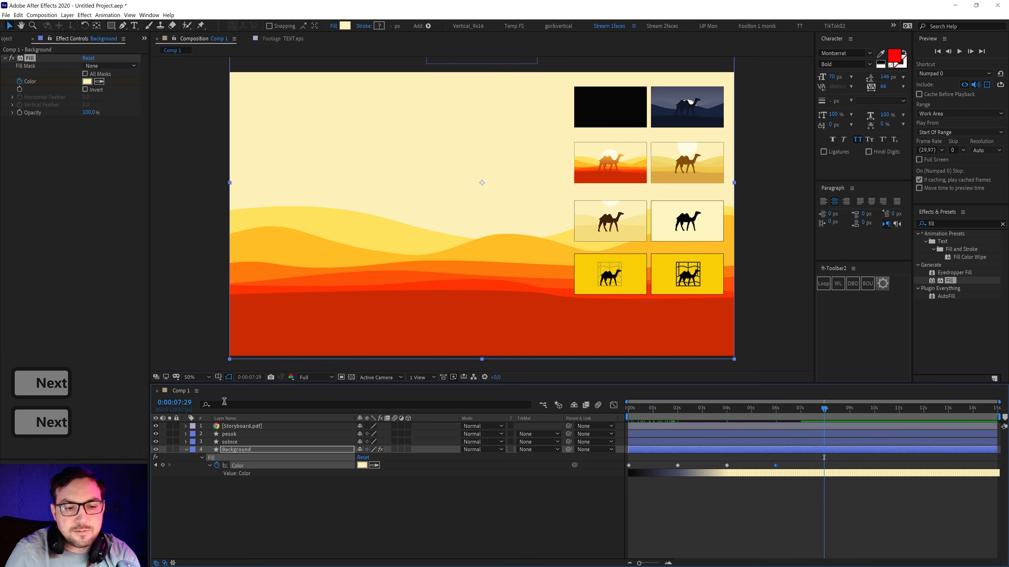
pyautogui.press('pagedown')
pyautogui.press('pagedown')
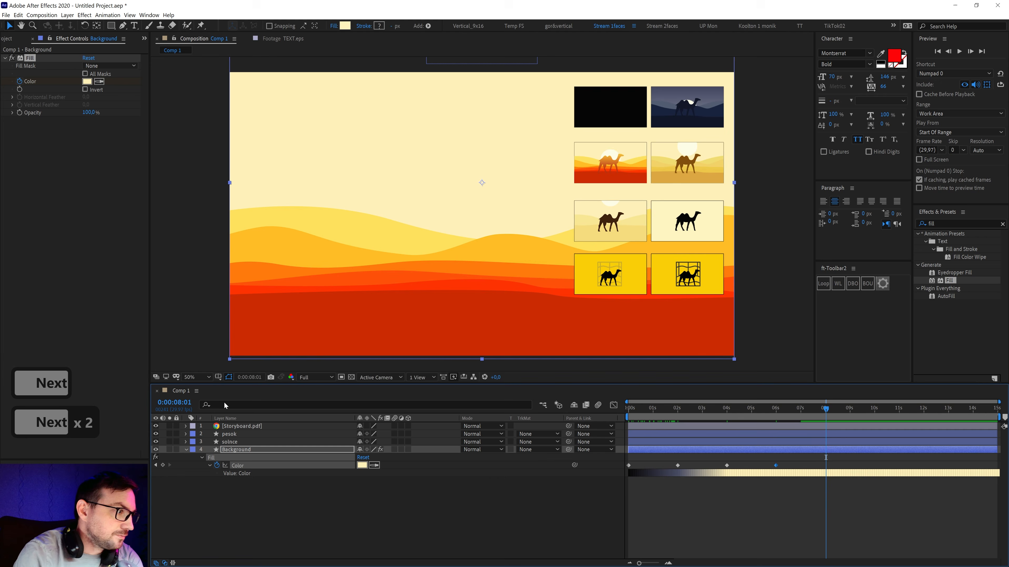
pyautogui.press('pagedown')
pyautogui.press('pagedown')
pyautogui.press('pageup')
pyautogui.press('pageup')
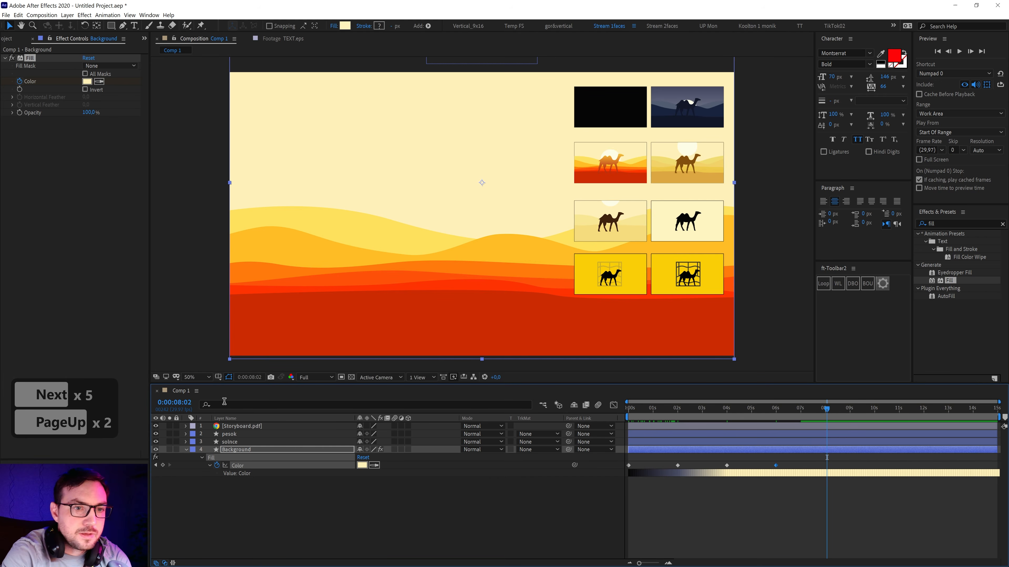
pyautogui.press('pageup')
pyautogui.press('pageup')
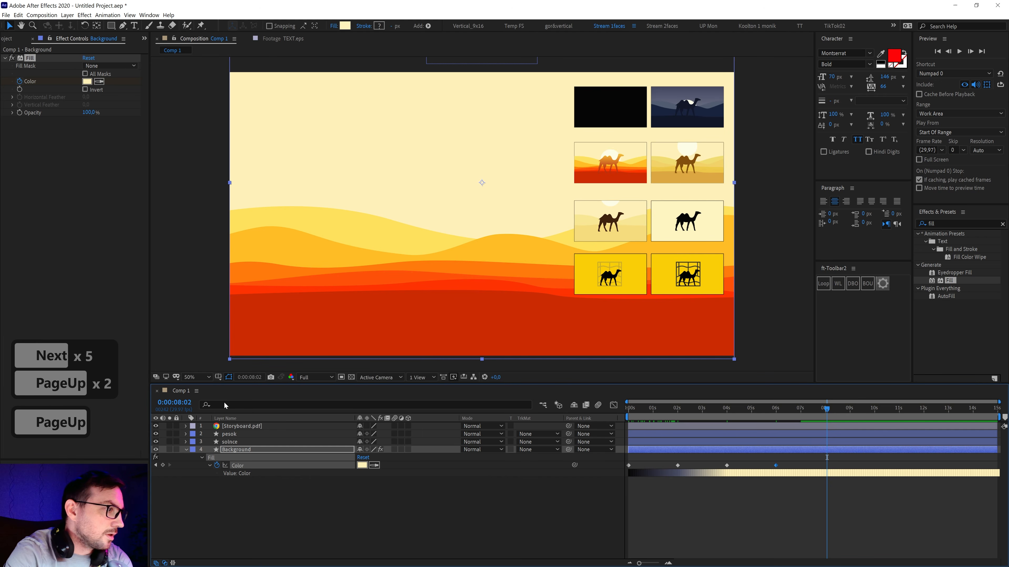
pyautogui.click(189, 403)
pyautogui.click(214, 491)
pyautogui.click(194, 408)
pyautogui.click(231, 360)
pyautogui.click(348, 311)
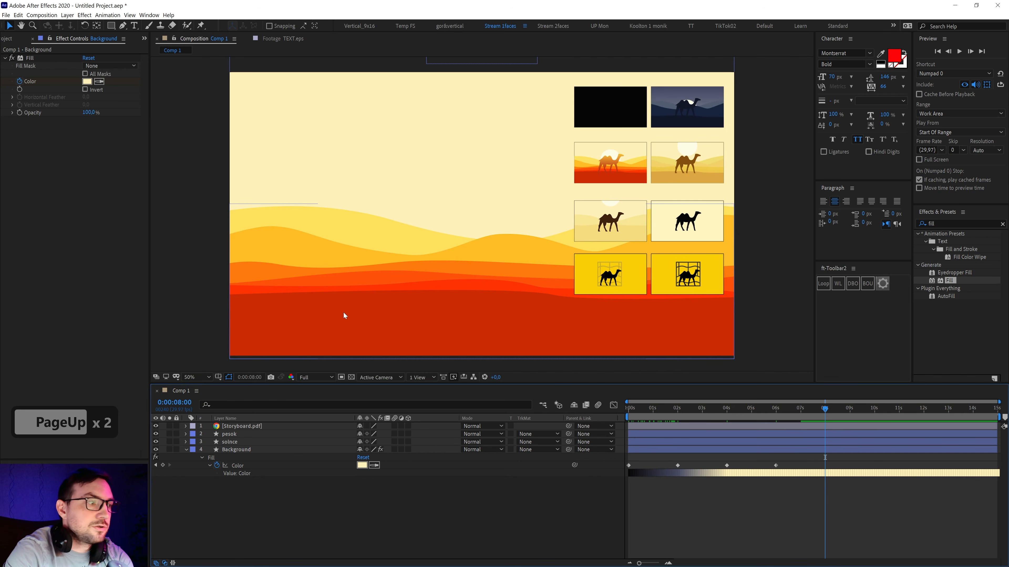
# Keyframe the Background layer's Fill color at 0:00:08:00 with the cream sky sampled from the fifth storyboard frame.
pyautogui.click(792, 450)
pyautogui.click(99, 82)
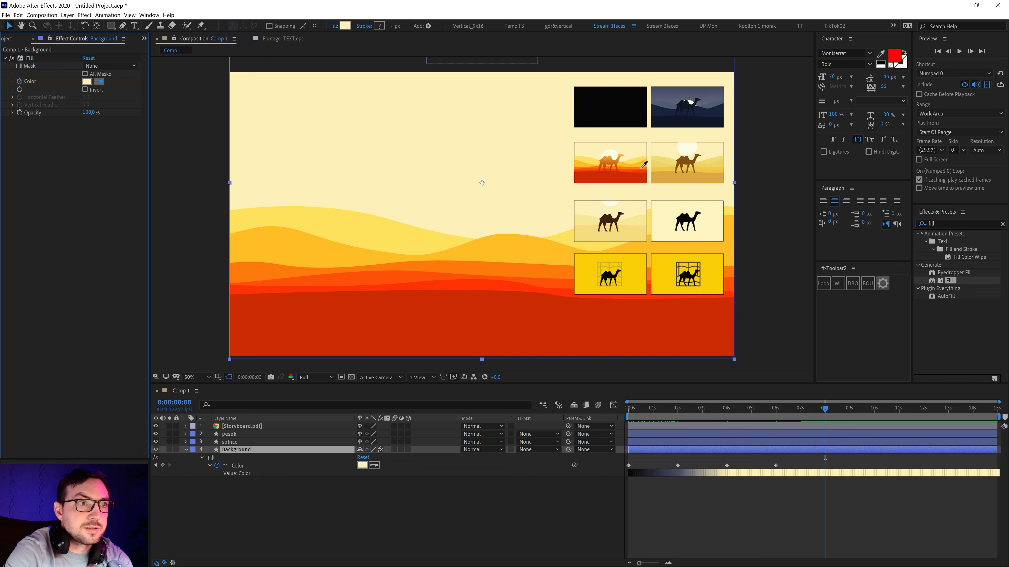
pyautogui.click(639, 204)
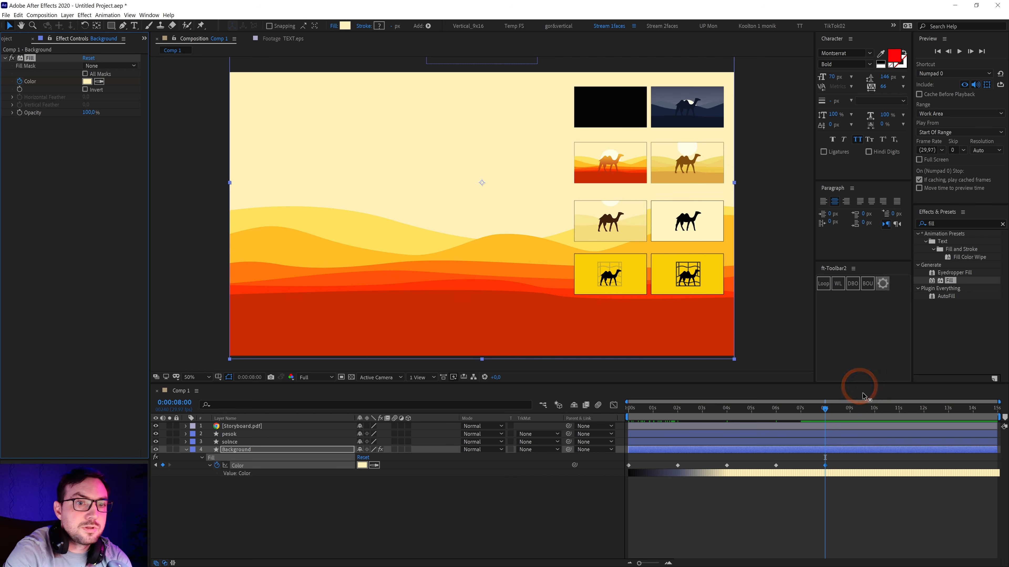
# Keyframe the Background's Fill color at 0:00:10:00 with the sixth storyboard frame's pale cream and at 0:00:12:00 with the seventh frame's yellow.
pyautogui.click(874, 413)
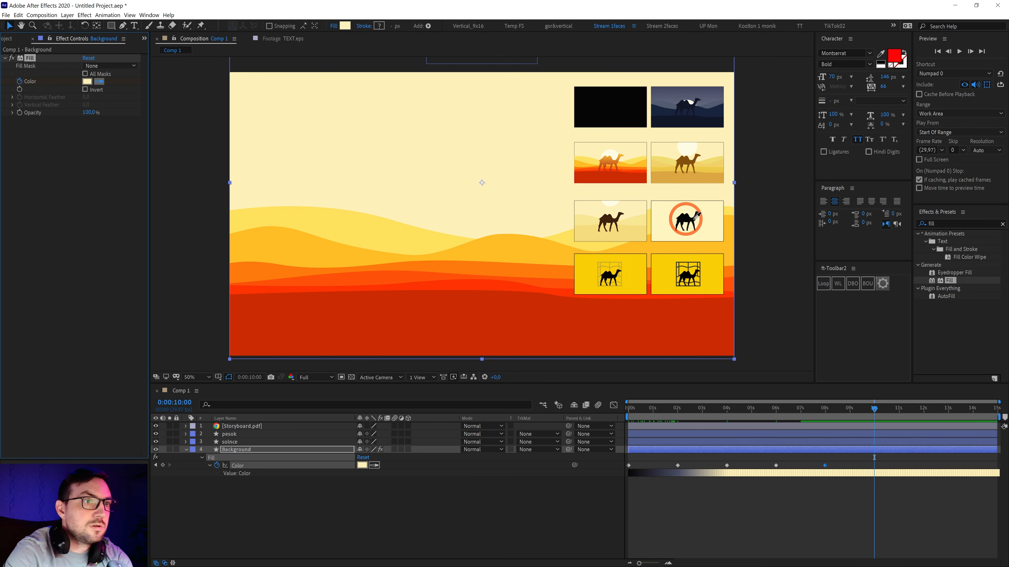
pyautogui.click(709, 222)
pyautogui.click(923, 412)
pyautogui.click(99, 82)
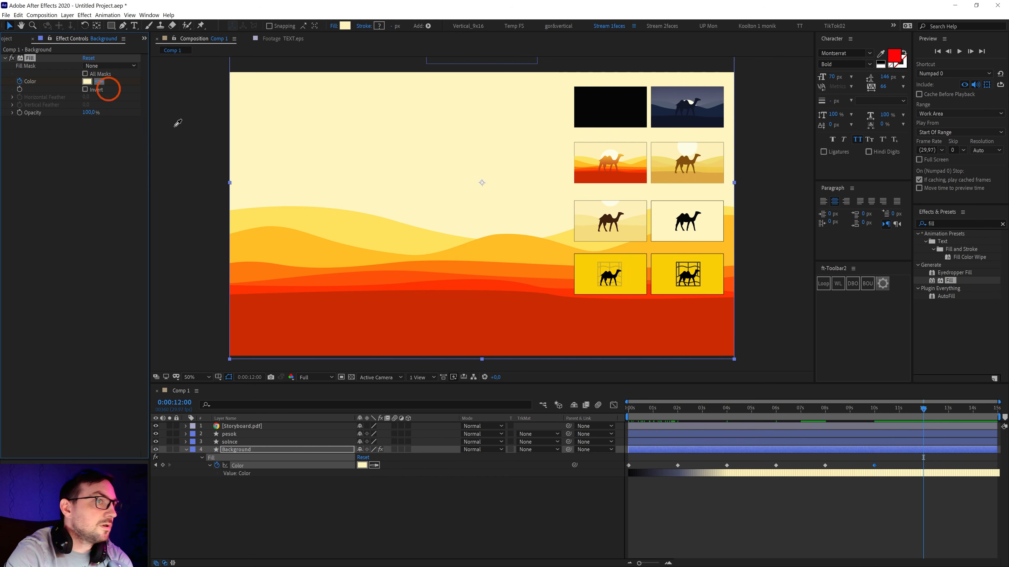
pyautogui.click(629, 273)
# Return to 0:00:00:00, collapse the Background layer, and expand the pesok layer's Contents and its Group 1.
pyautogui.moveTo(923, 411); pyautogui.dragTo(628, 413)
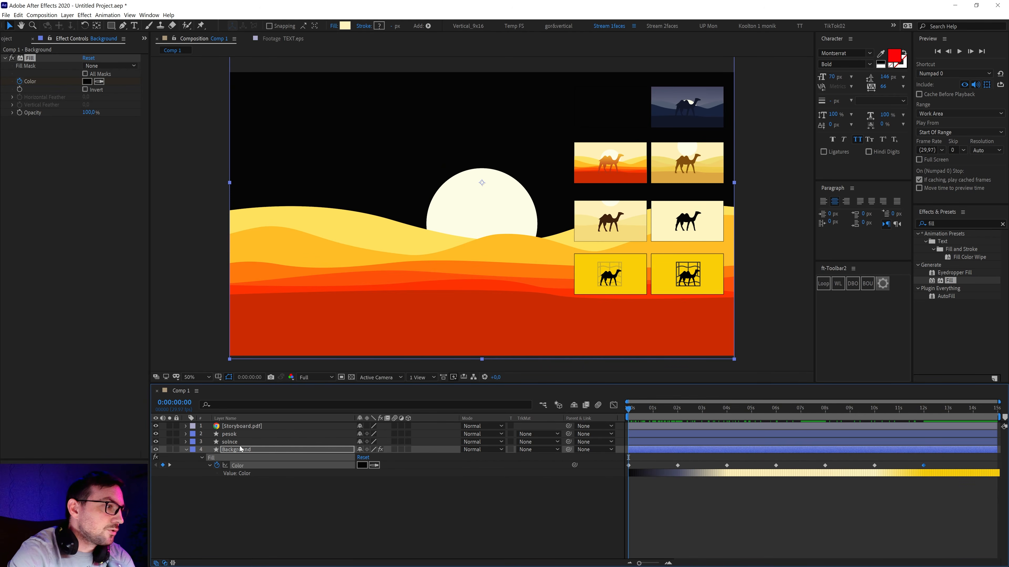
pyautogui.click(186, 449)
pyautogui.click(182, 437)
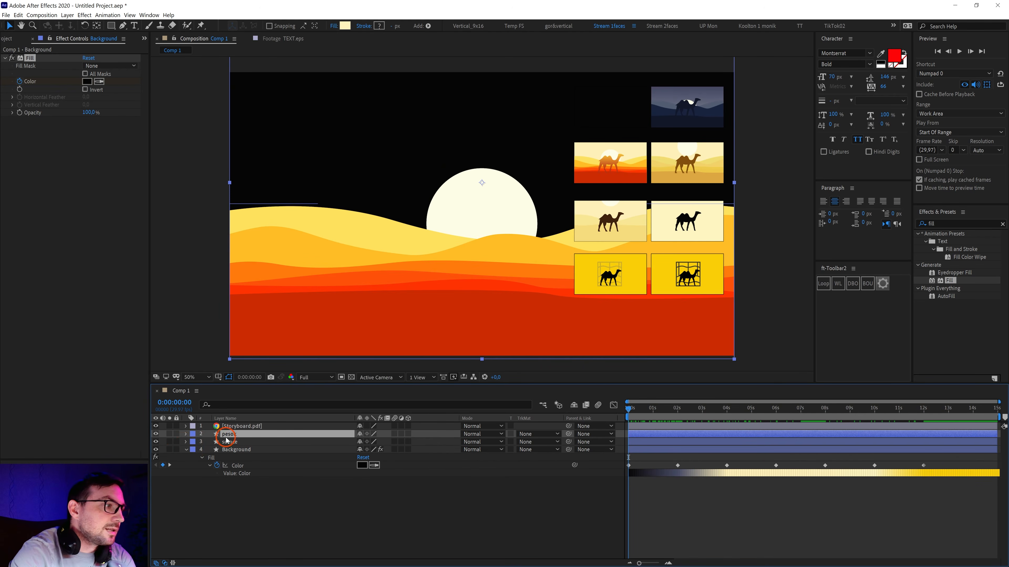
pyautogui.click(186, 434)
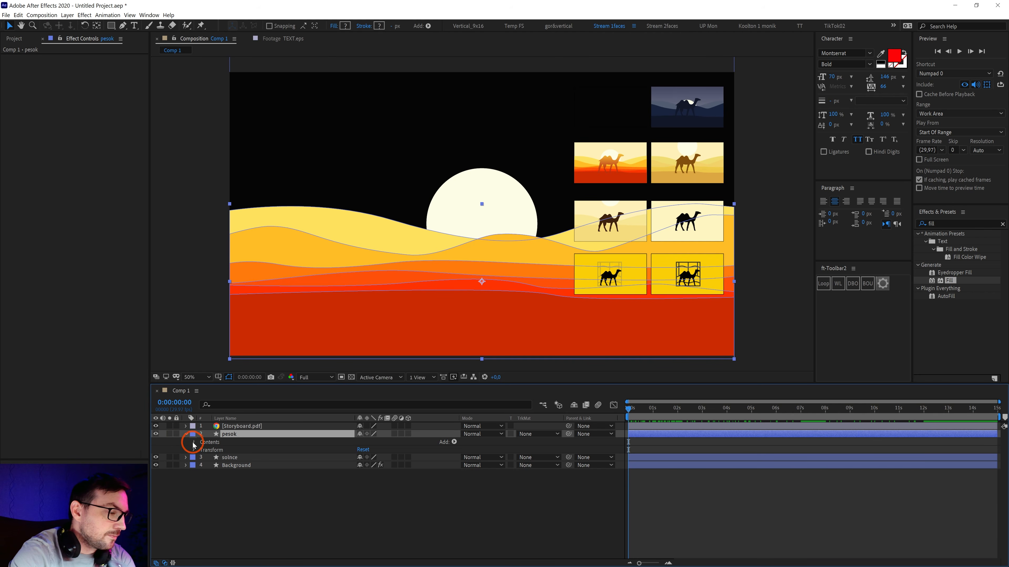
pyautogui.click(194, 443)
pyautogui.click(216, 450)
pyautogui.click(218, 458)
pyautogui.click(217, 449)
pyautogui.click(202, 449)
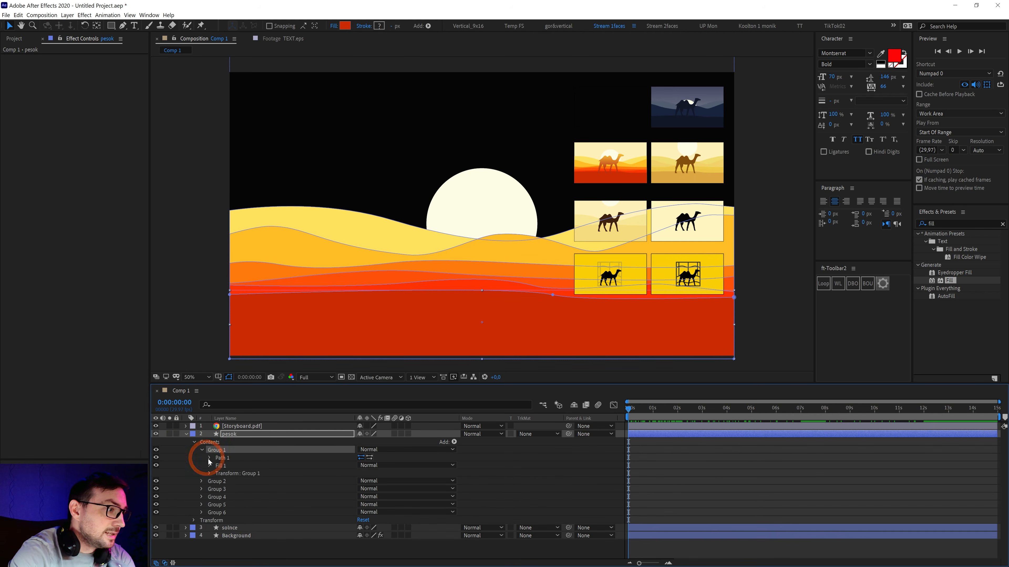
# At 0:00:04:00, enable keyframing for the Fill 1 color of Group 1 in the pesok layer, leaving Group 1 collapsed.
pyautogui.click(221, 466)
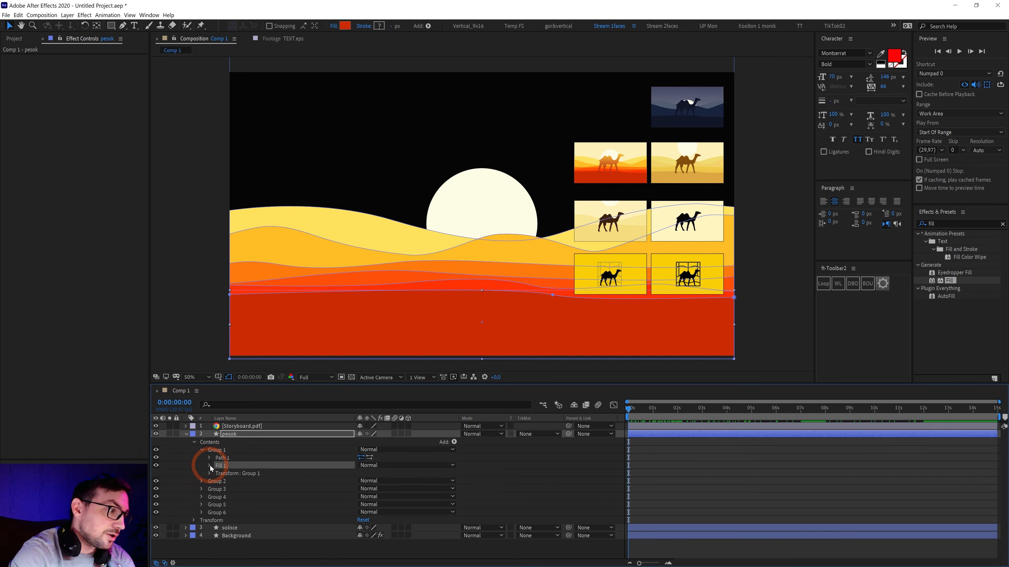
pyautogui.click(209, 465)
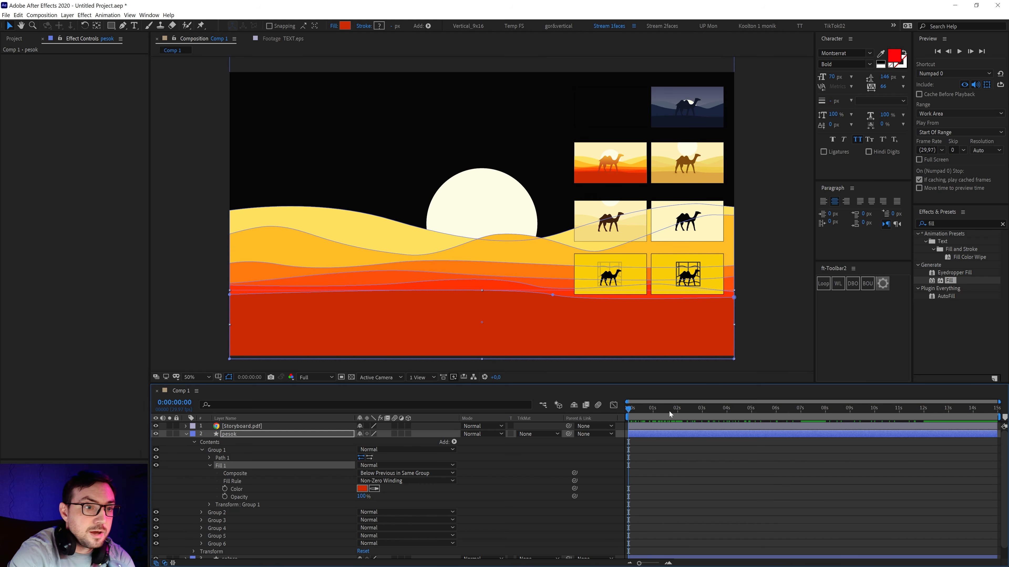
pyautogui.click(679, 411)
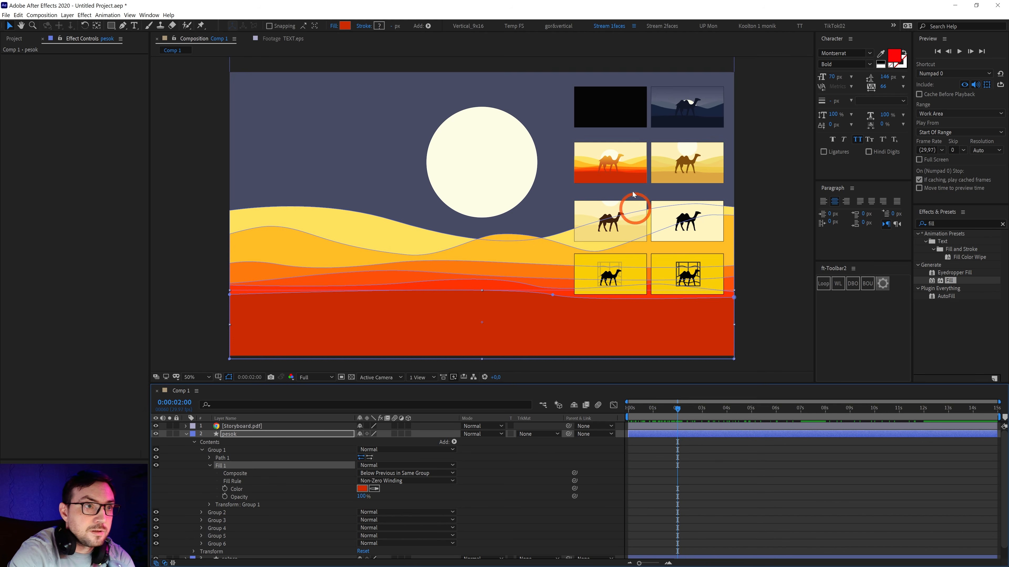
pyautogui.click(727, 411)
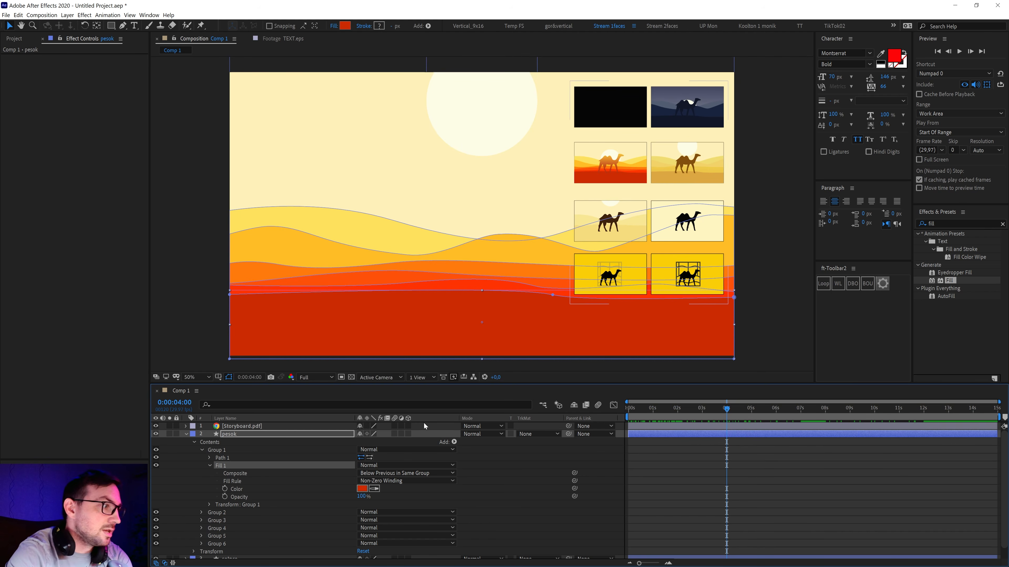
pyautogui.click(632, 175)
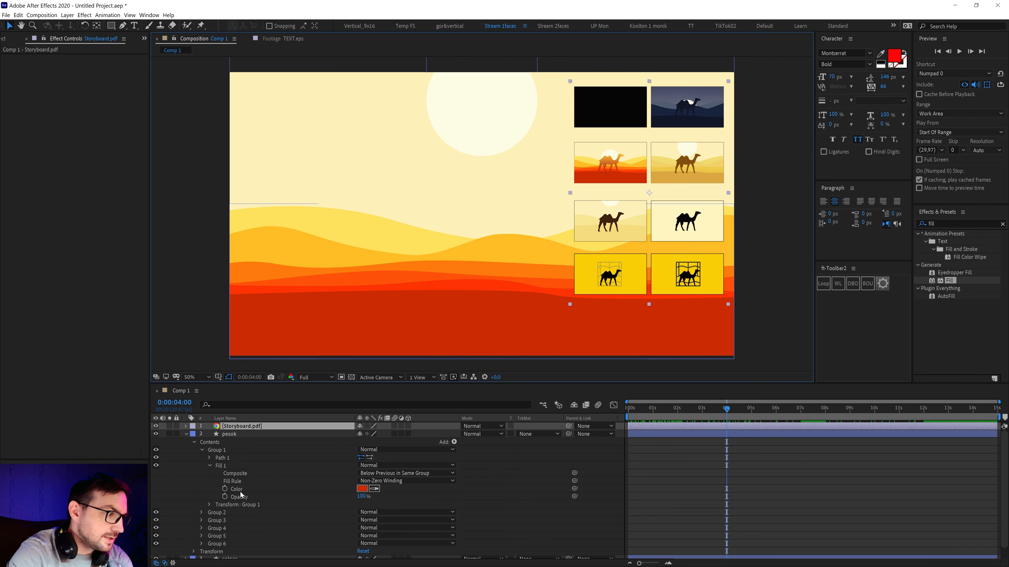
pyautogui.click(224, 488)
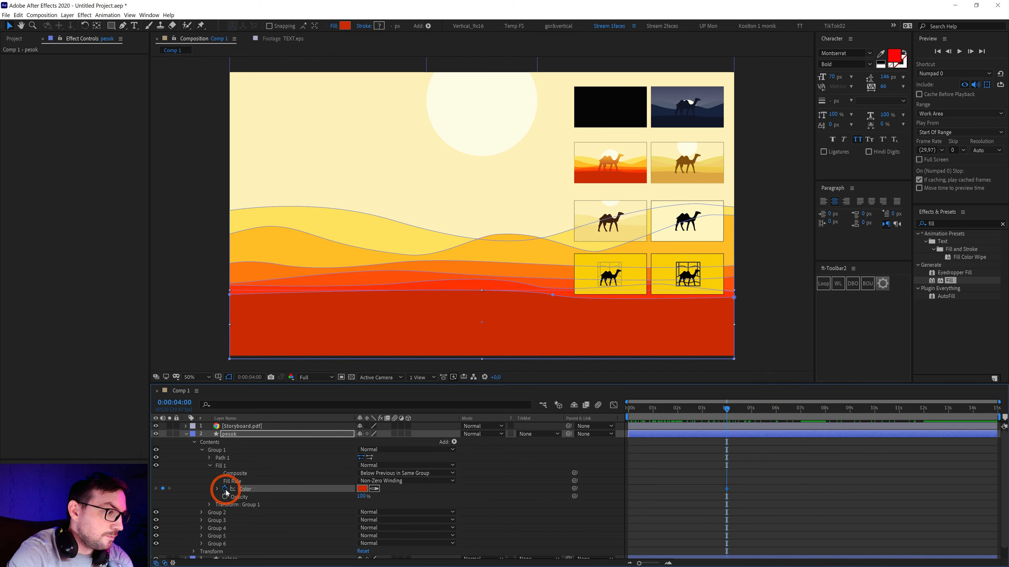
pyautogui.click(209, 466)
pyautogui.click(202, 449)
pyautogui.click(204, 459)
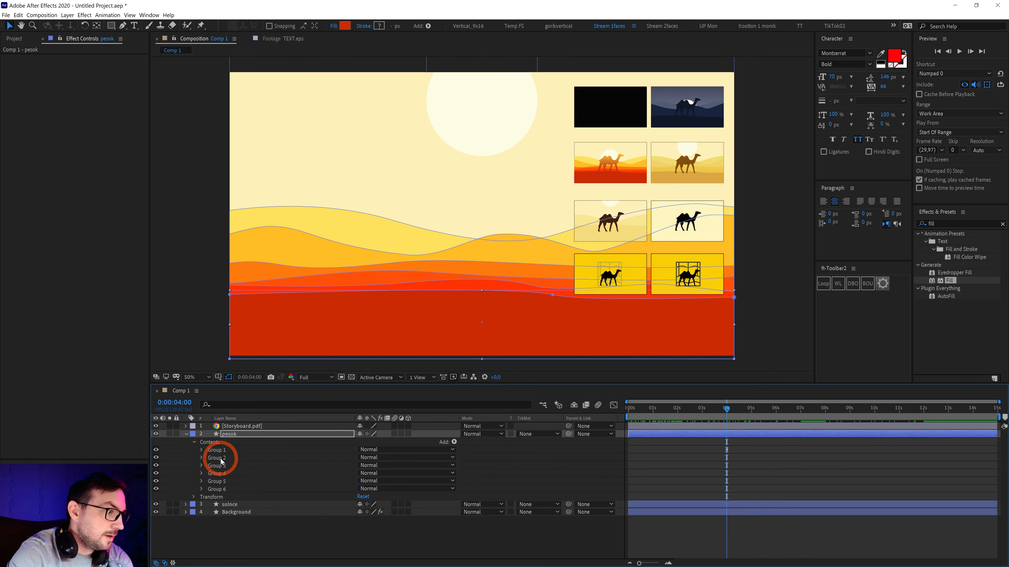
# Enable keyframing for Group 2's Fill 1 color at 0:00:04:00 and collapse the group.
pyautogui.click(201, 457)
pyautogui.click(210, 474)
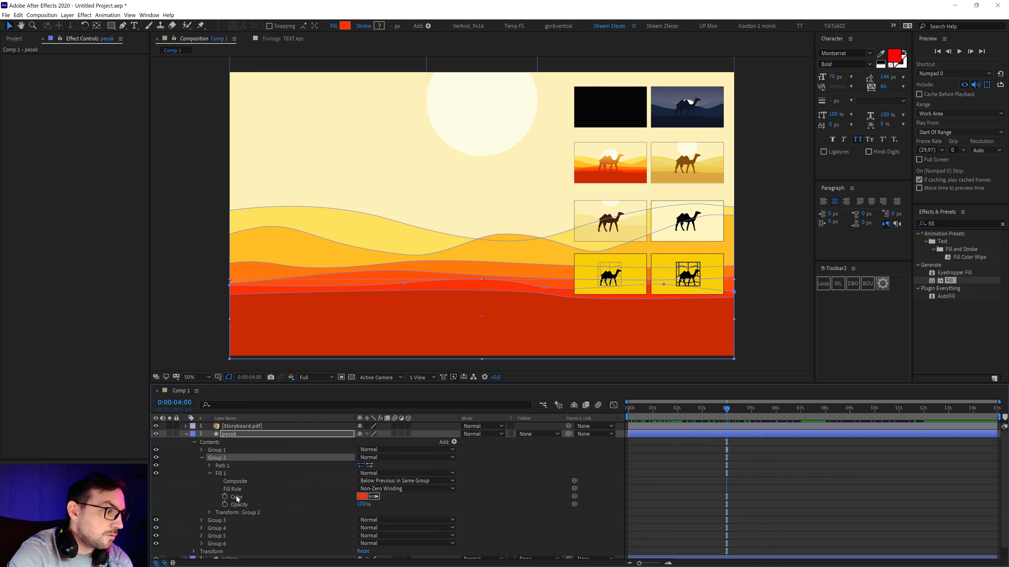
pyautogui.click(225, 497)
pyautogui.click(210, 473)
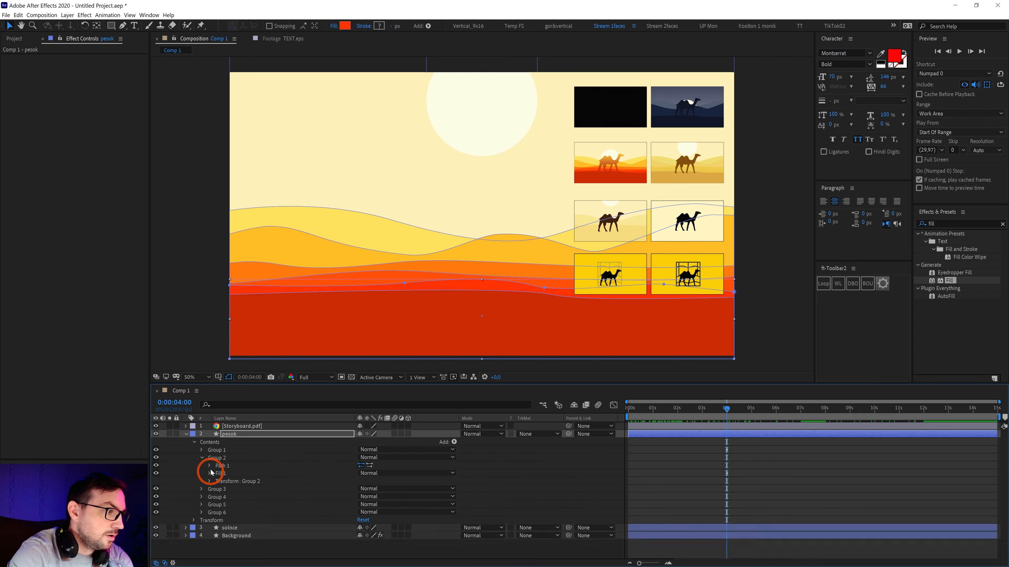
pyautogui.click(201, 457)
# Enable keyframing for Group 3's Fill 1 color at 0:00:04:00 and collapse the group.
pyautogui.click(199, 466)
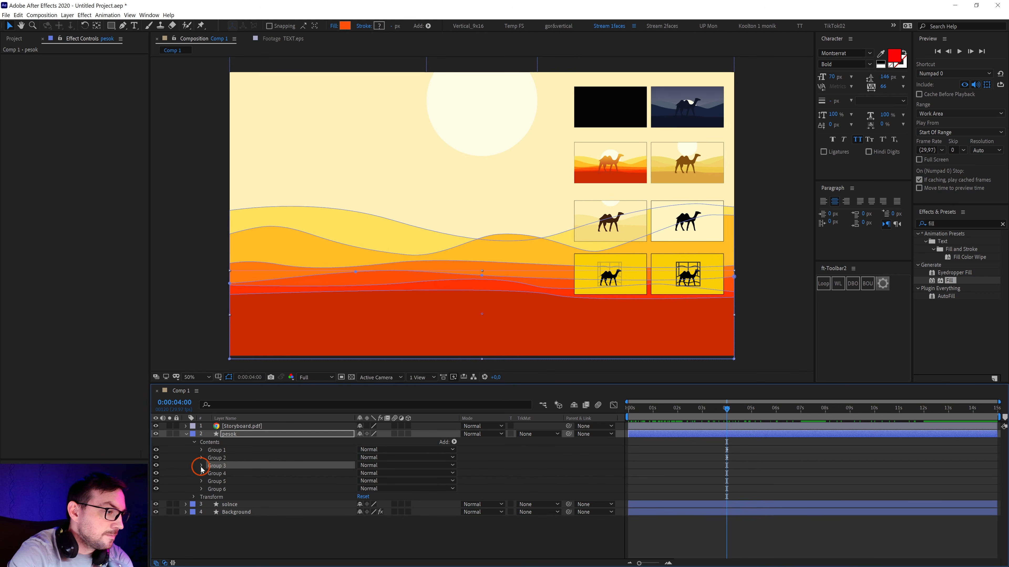
pyautogui.click(201, 466)
pyautogui.click(209, 481)
pyautogui.click(351, 503)
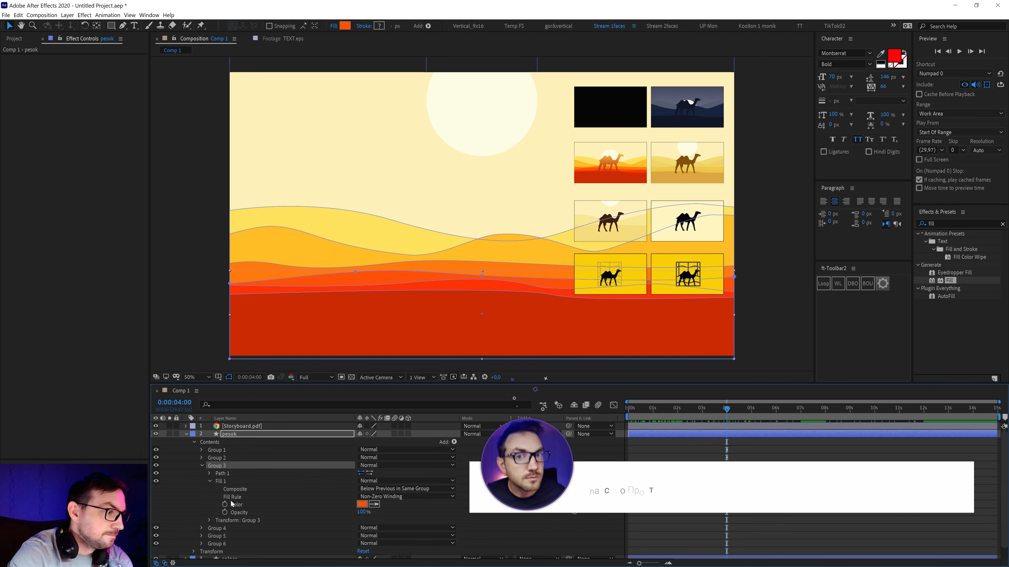
pyautogui.click(210, 481)
pyautogui.click(201, 465)
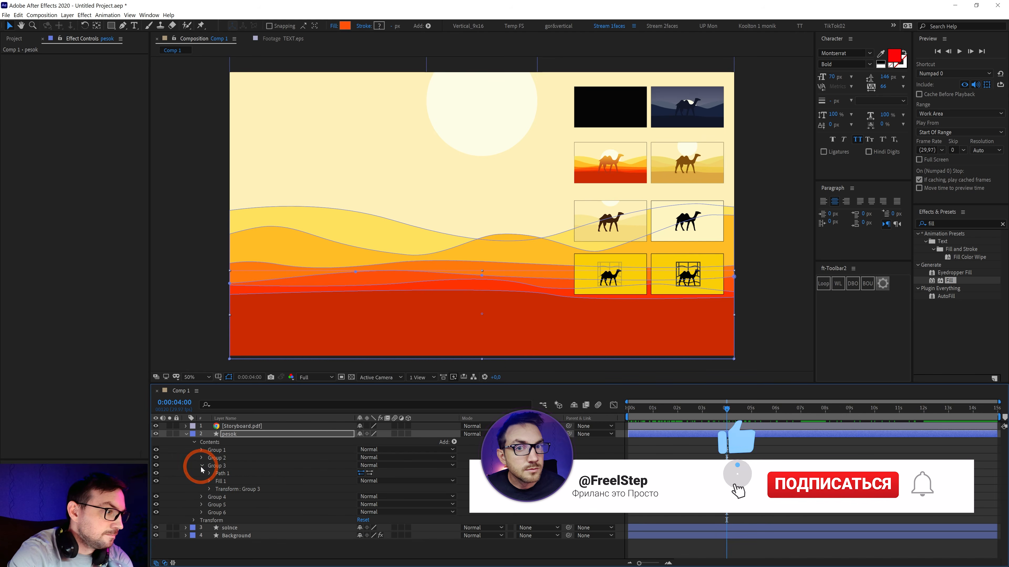
# Enable keyframing for the Fill 1 colors of Groups 4, 5 and 6 at 0:00:04:00, leaving the groups collapsed.
pyautogui.click(201, 473)
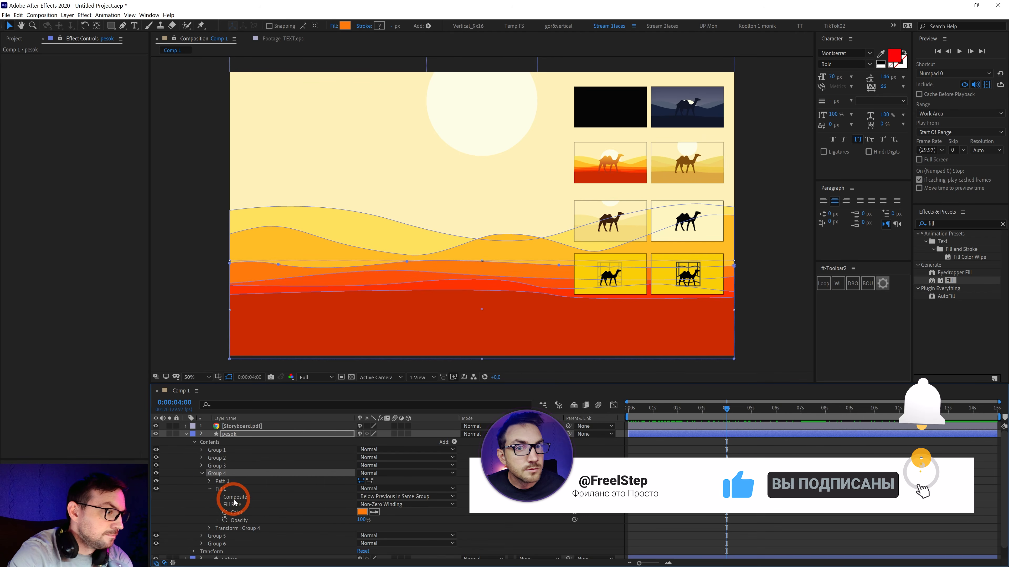
pyautogui.click(201, 473)
pyautogui.click(201, 482)
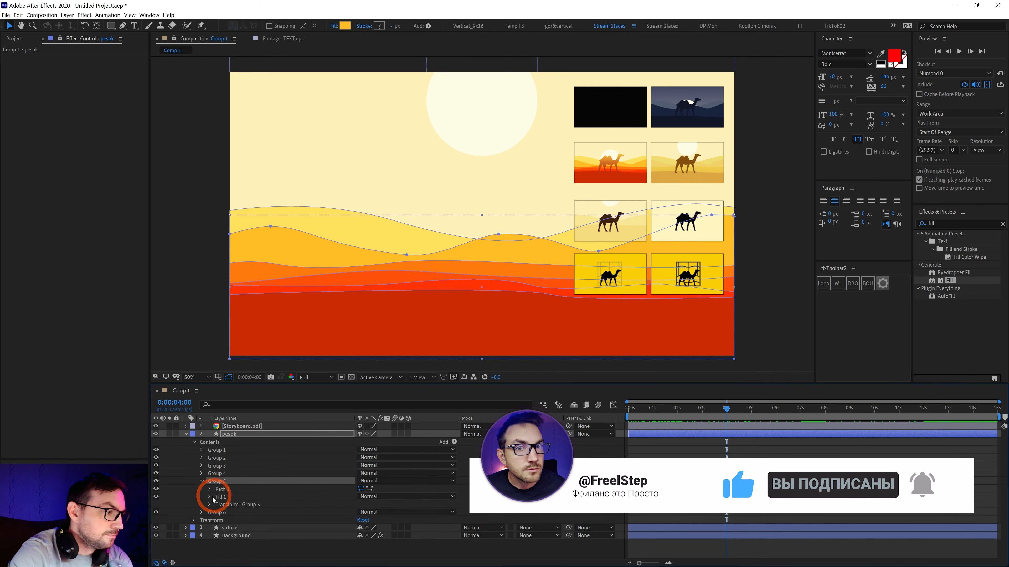
pyautogui.click(209, 497)
pyautogui.click(220, 481)
pyautogui.click(215, 489)
pyautogui.click(212, 505)
pyautogui.click(210, 505)
pyautogui.click(202, 489)
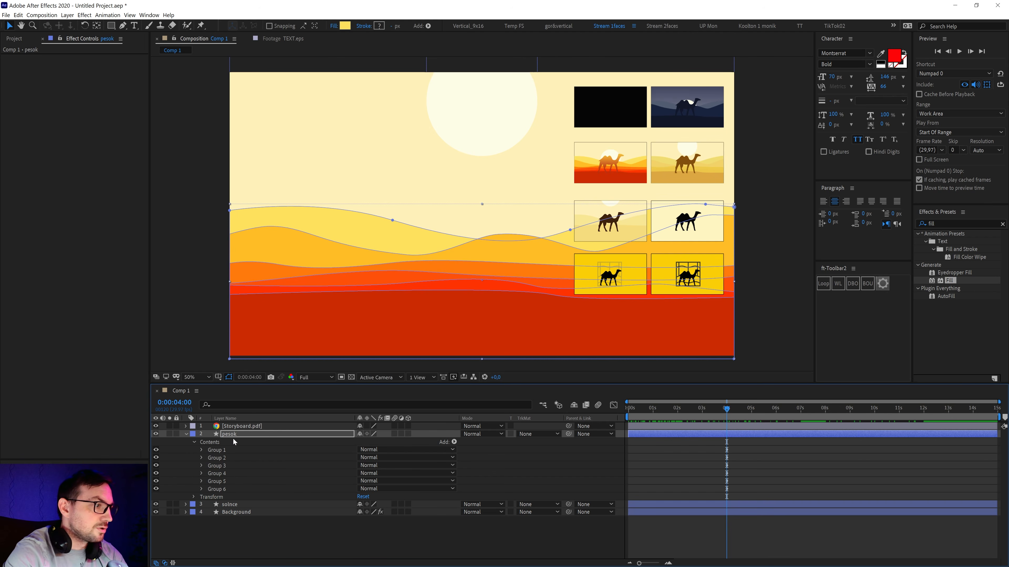
# Show only the pesok layer's keyframed Color properties and move the current time to 0:00:02:00.
pyautogui.press('u')
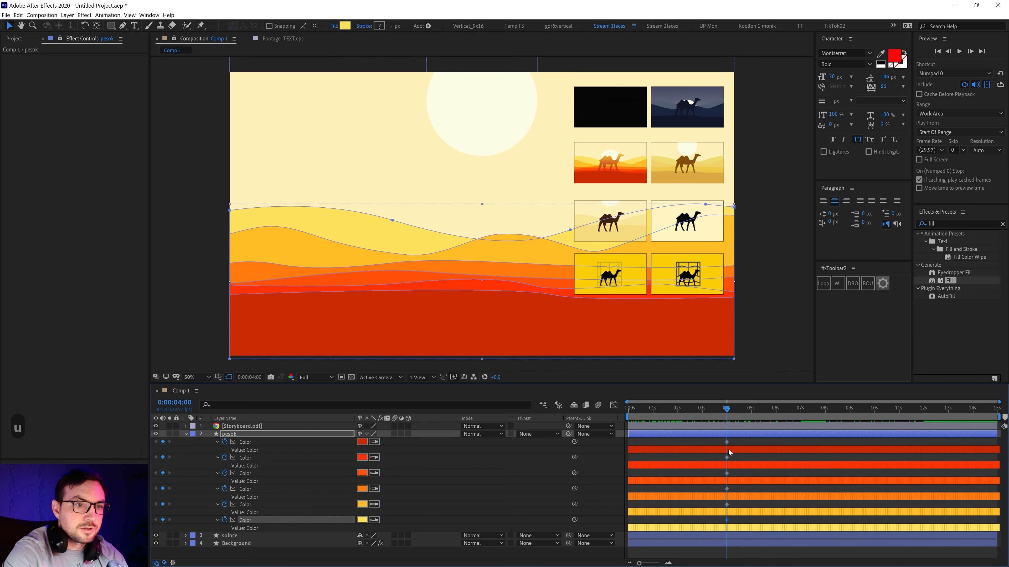
pyautogui.moveTo(720, 440); pyautogui.dragTo(737, 516)
pyautogui.click(736, 530)
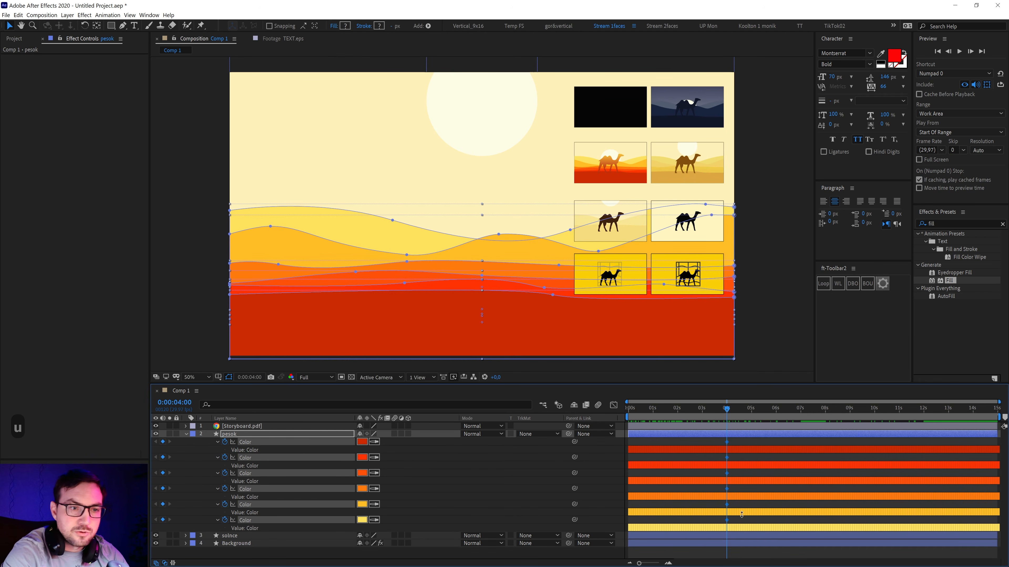
pyautogui.moveTo(725, 414); pyautogui.dragTo(675, 415)
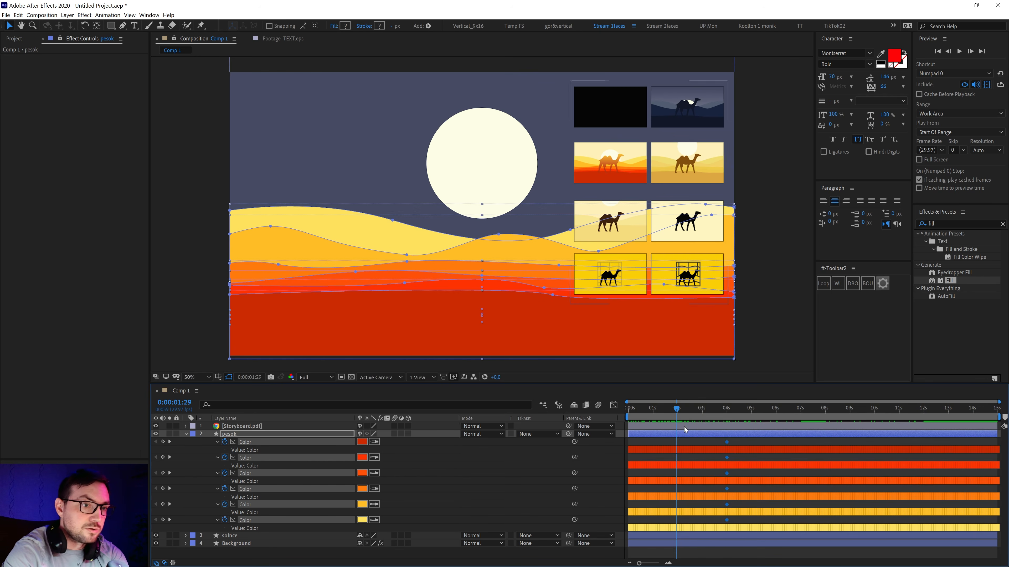
pyautogui.click(688, 440)
pyautogui.press('pagedown')
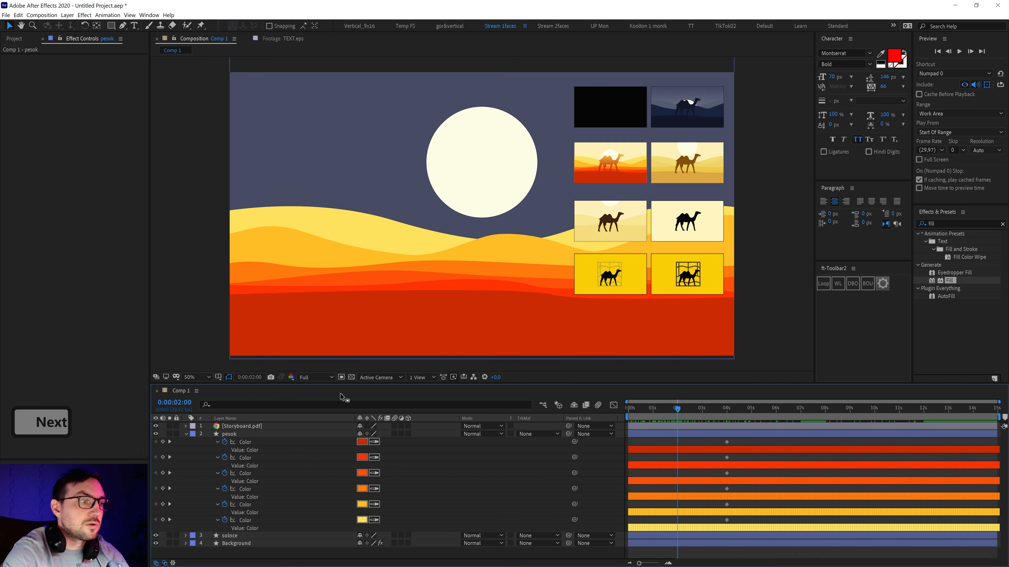
# Keyframe the pesok layer's first two Color properties at 0:00:02:00 with the dark navy foreground sampled from the second storyboard frame.
pyautogui.click(248, 435)
pyautogui.click(374, 441)
pyautogui.click(634, 181)
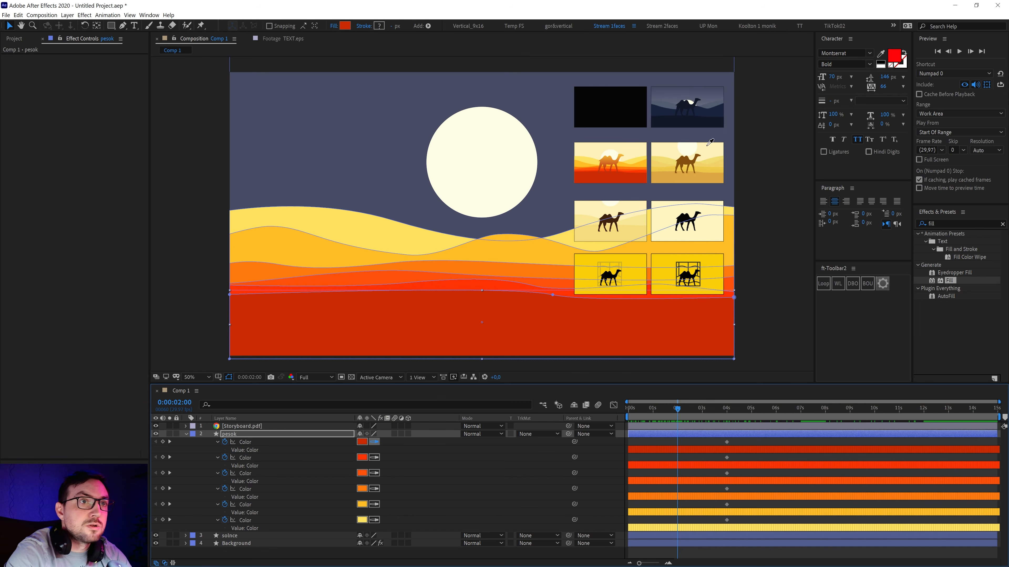
pyautogui.click(702, 122)
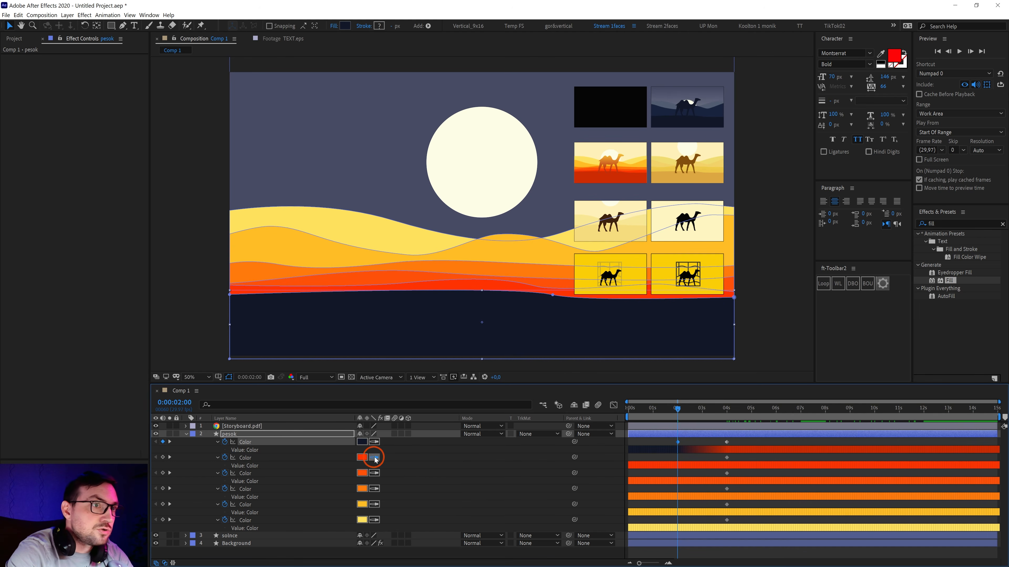
pyautogui.click(705, 121)
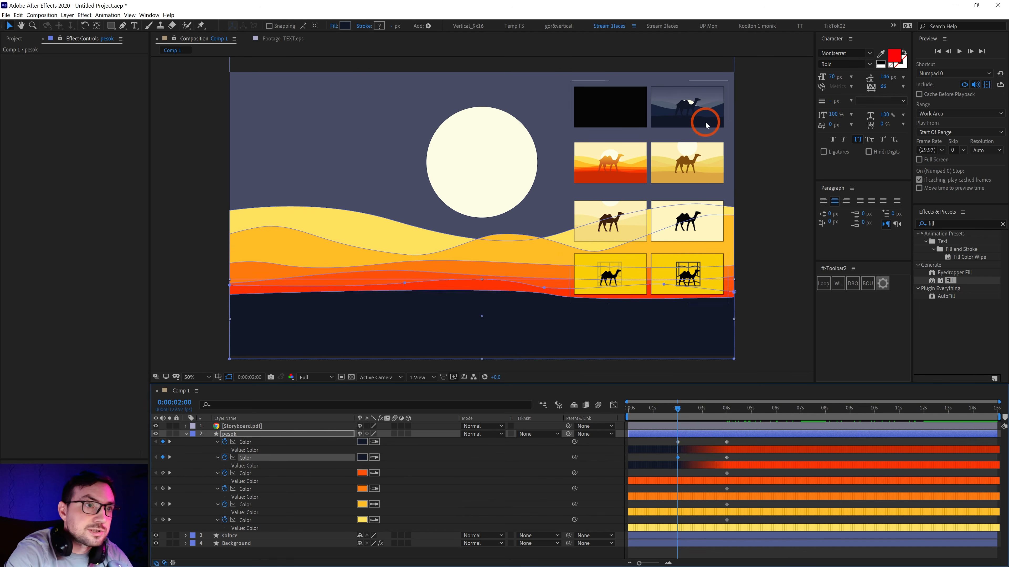
# Keyframe the third and fourth pesok colors at 0:00:02:00 with the dark blue dune color sampled from the second storyboard frame.
pyautogui.click(374, 473)
pyautogui.click(585, 271)
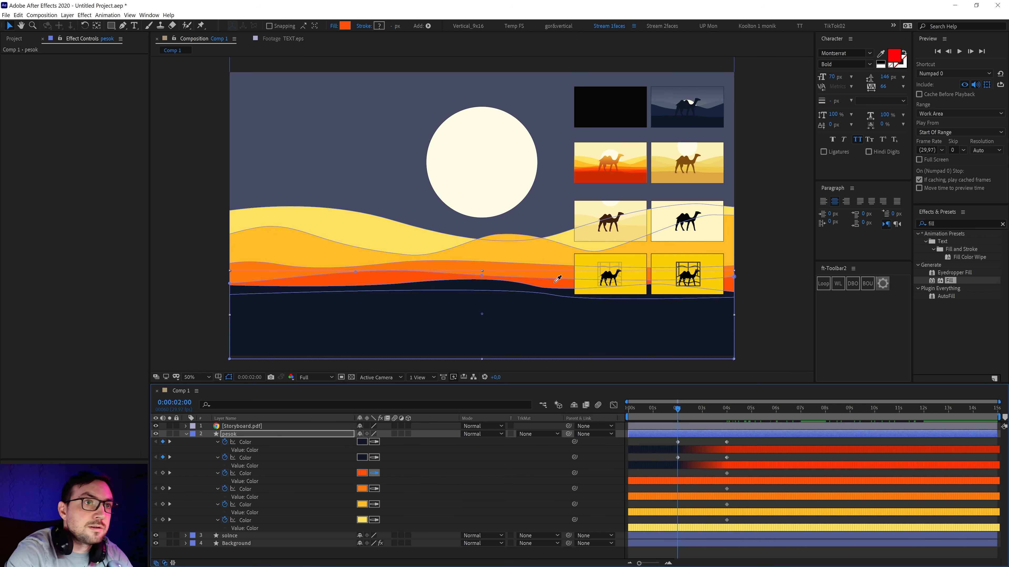
pyautogui.click(722, 110)
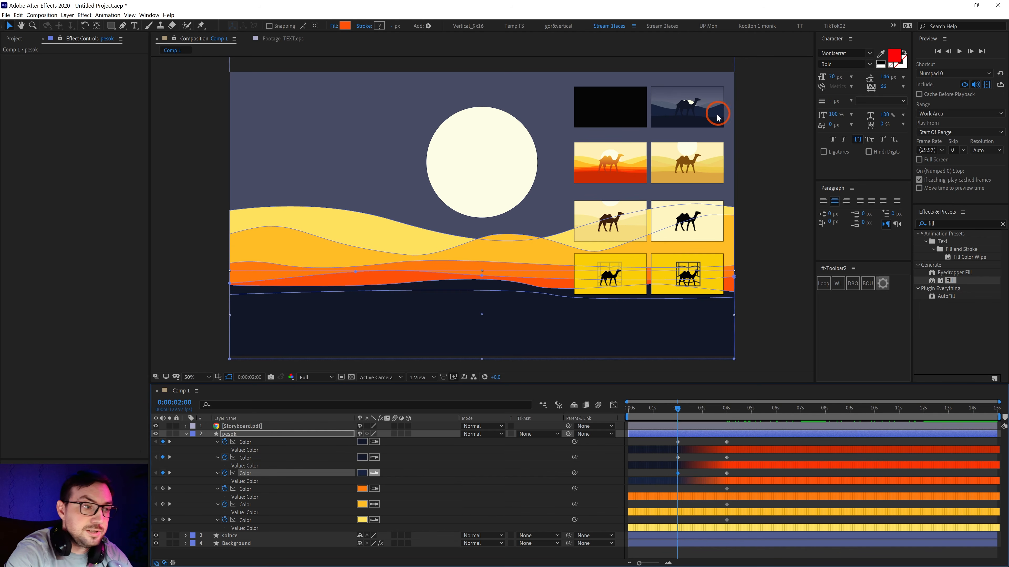
pyautogui.click(378, 489)
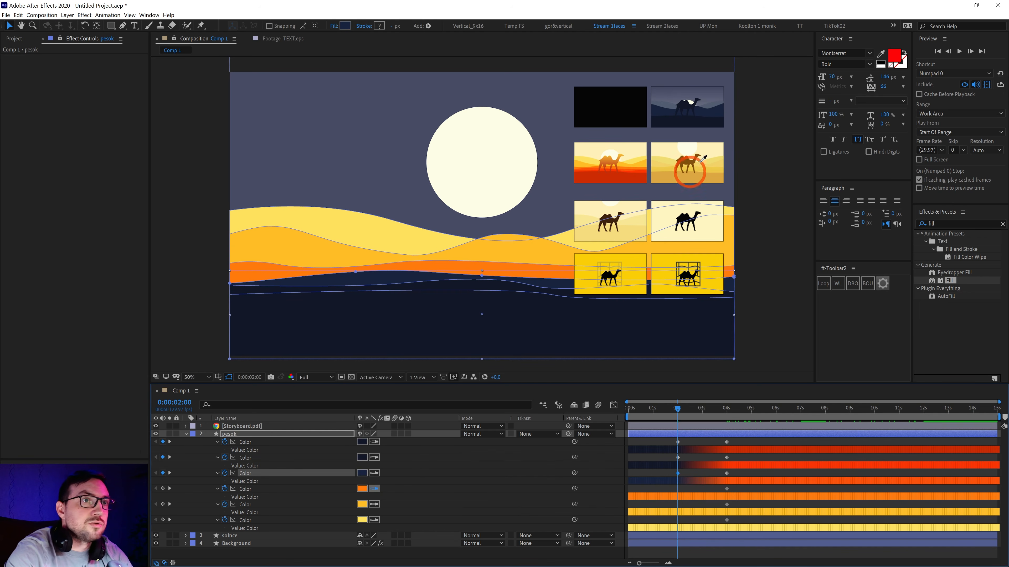
pyautogui.click(712, 112)
pyautogui.click(374, 486)
# Keyframe the fifth and sixth pesok colors at 0:00:02:00 with the grey-blue of the second storyboard frame's distant dunes.
pyautogui.click(374, 504)
pyautogui.click(698, 140)
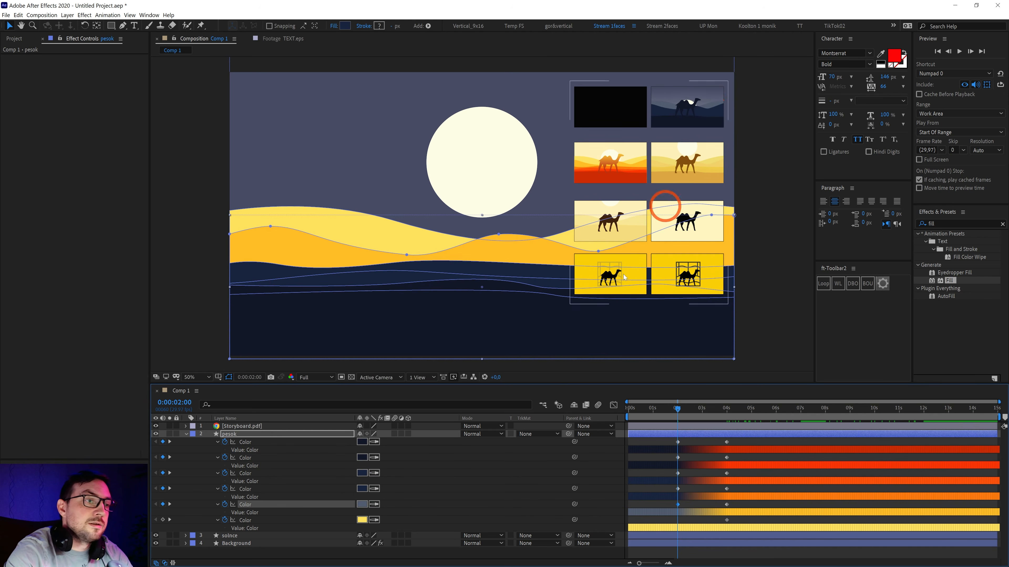
pyautogui.click(375, 519)
pyautogui.click(719, 98)
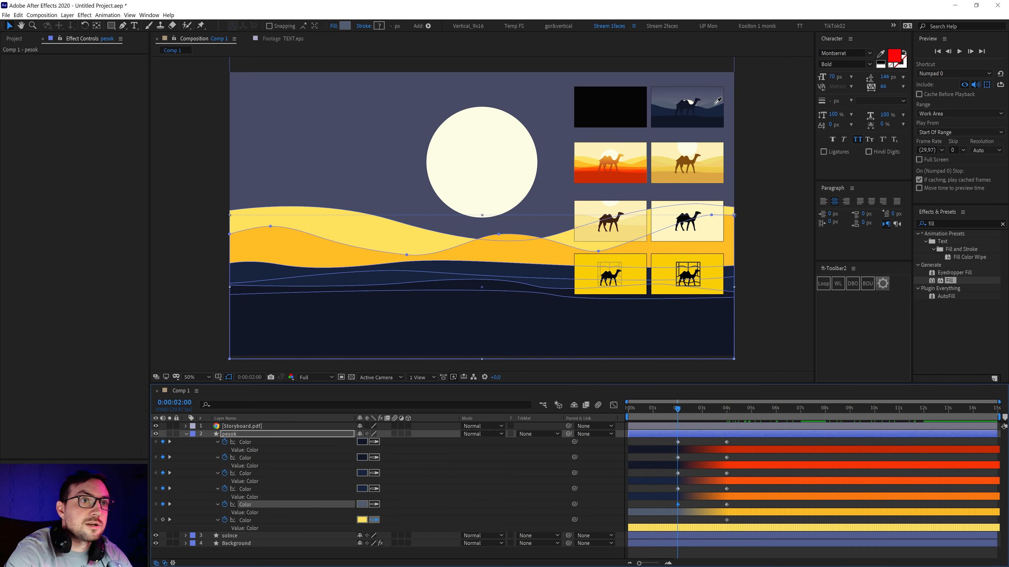
pyautogui.click(645, 510)
# At 0:00:06:00, keyframe the first two pesok colors with the ochre foreground sand sampled from the fourth storyboard frame.
pyautogui.click(462, 300)
pyautogui.moveTo(666, 409); pyautogui.dragTo(776, 424)
pyautogui.press('pageup')
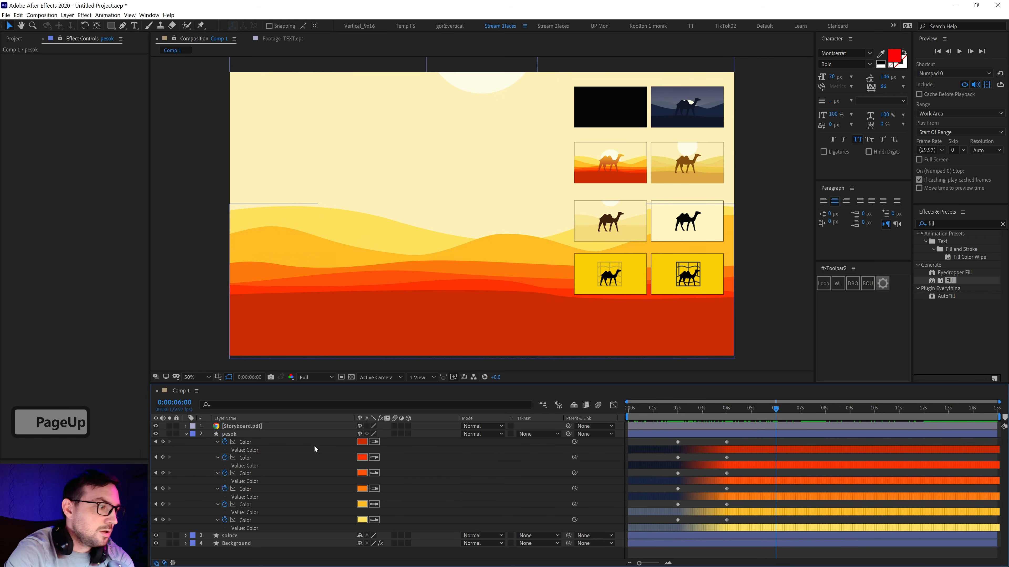
pyautogui.click(293, 434)
pyautogui.click(373, 441)
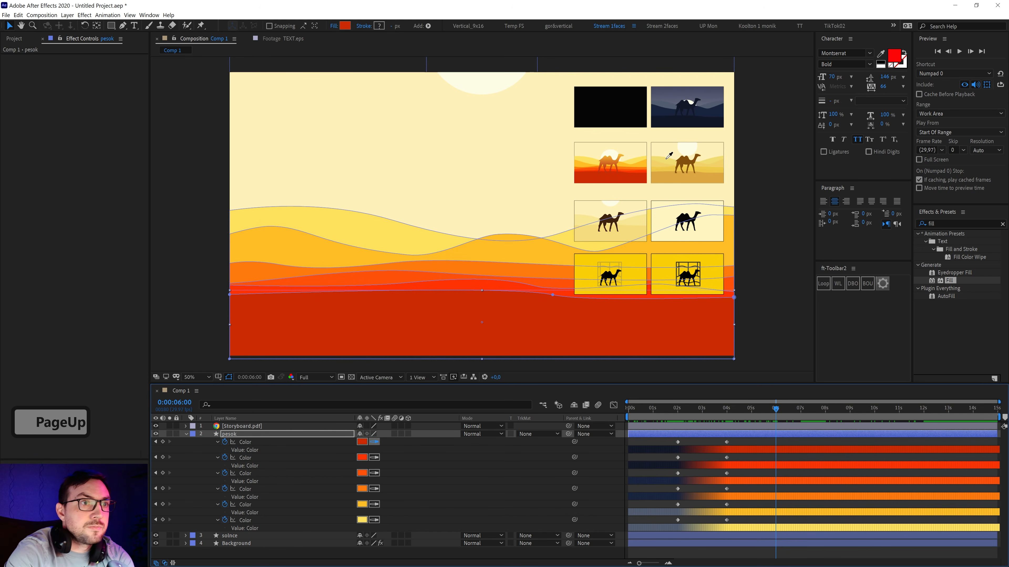
pyautogui.click(668, 177)
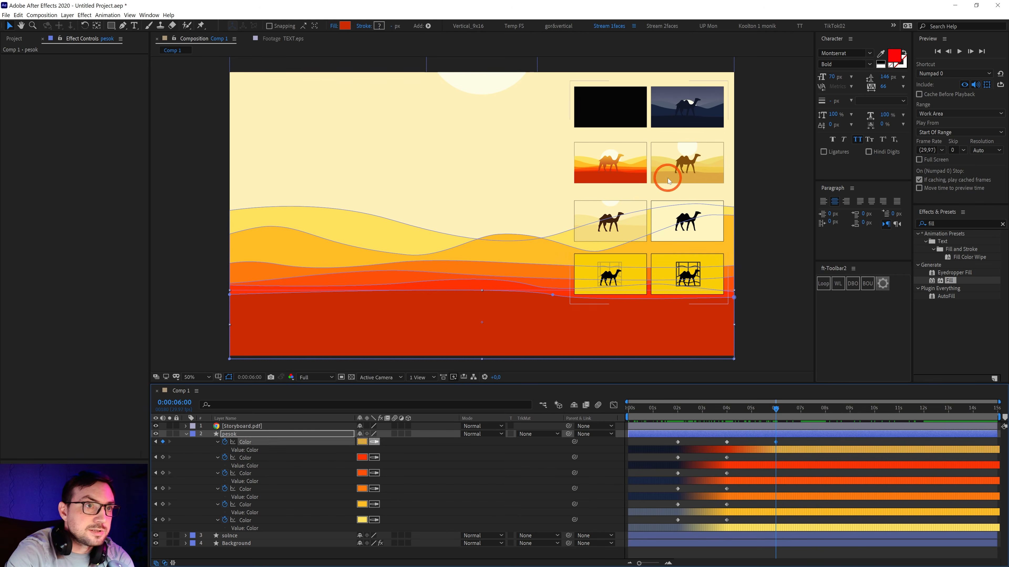
pyautogui.click(372, 458)
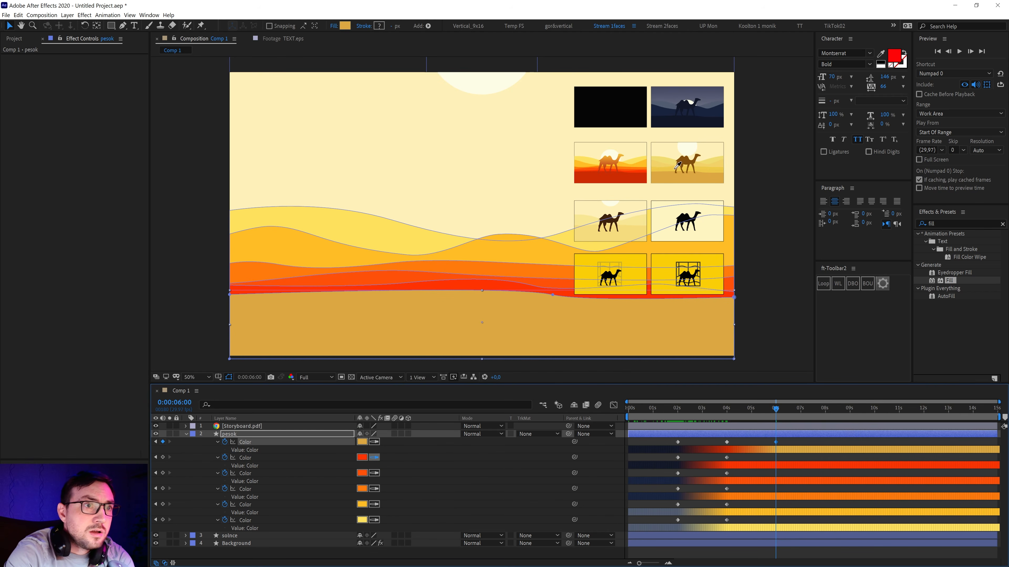
pyautogui.click(668, 175)
# Keyframe the third and fourth pesok colors at 0:00:06:00 with the lighter sandy yellow sampled from the fourth storyboard frame.
pyautogui.click(374, 473)
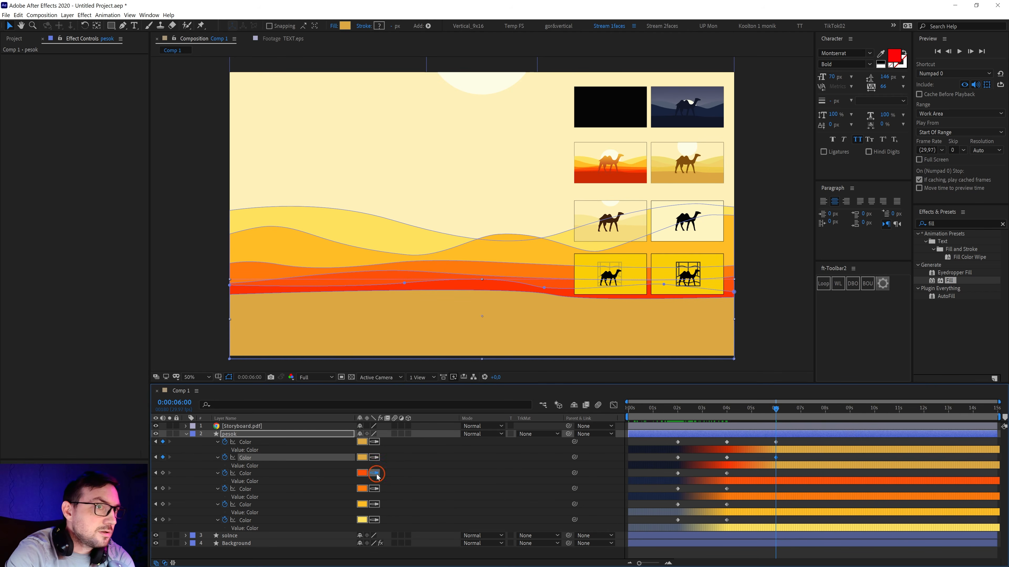
pyautogui.click(671, 166)
pyautogui.click(417, 484)
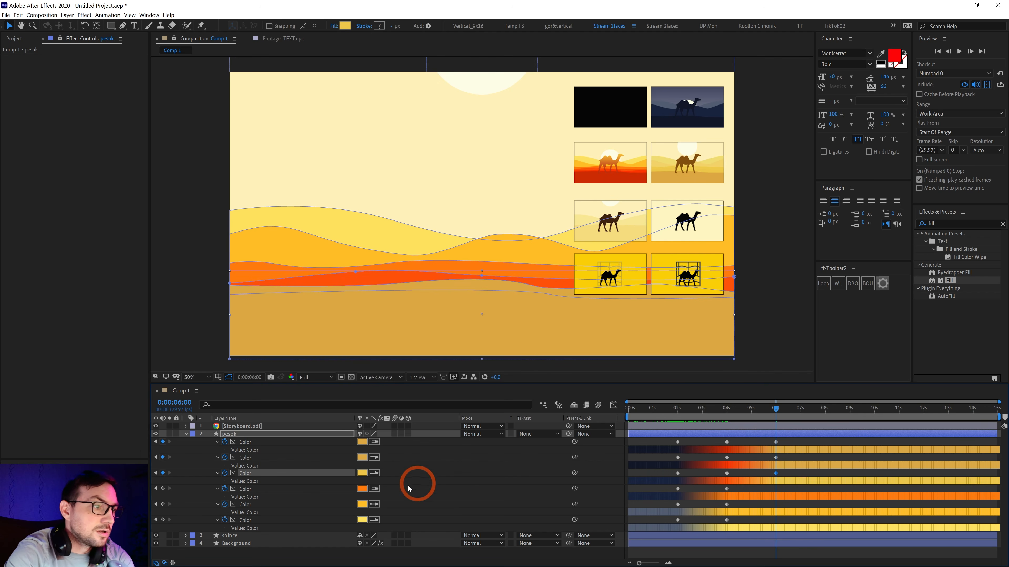
pyautogui.click(671, 165)
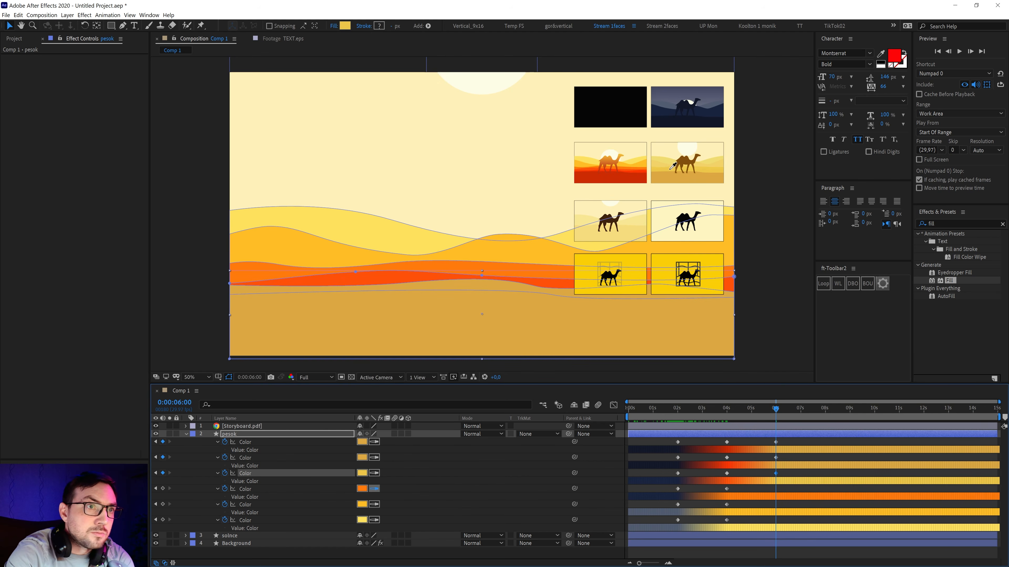
pyautogui.click(422, 466)
pyautogui.click(681, 184)
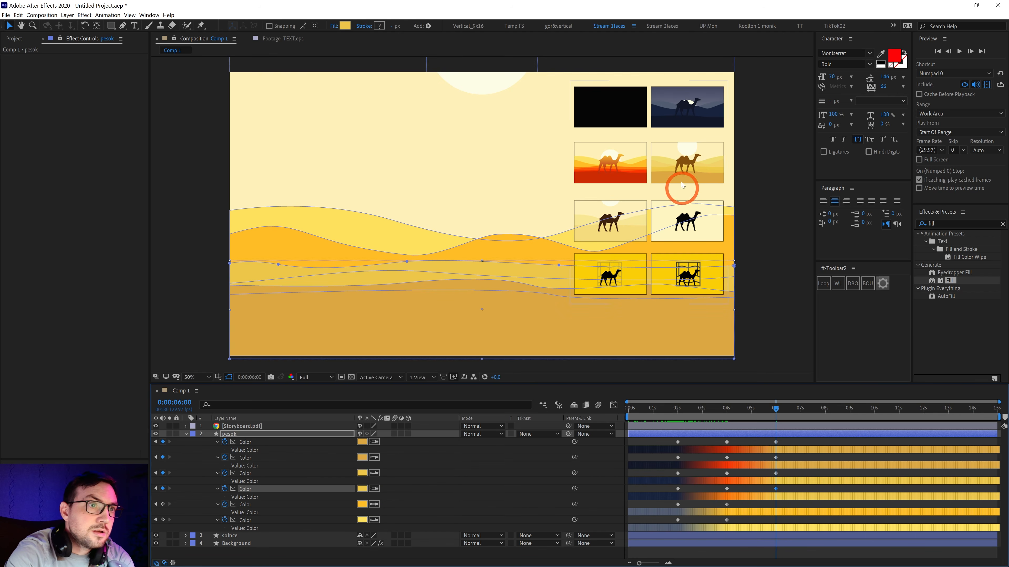
# Keyframe the fifth and sixth pesok colors at 0:00:06:00 with the pale yellows sampled from the distant dunes of the fourth storyboard frame.
pyautogui.click(374, 505)
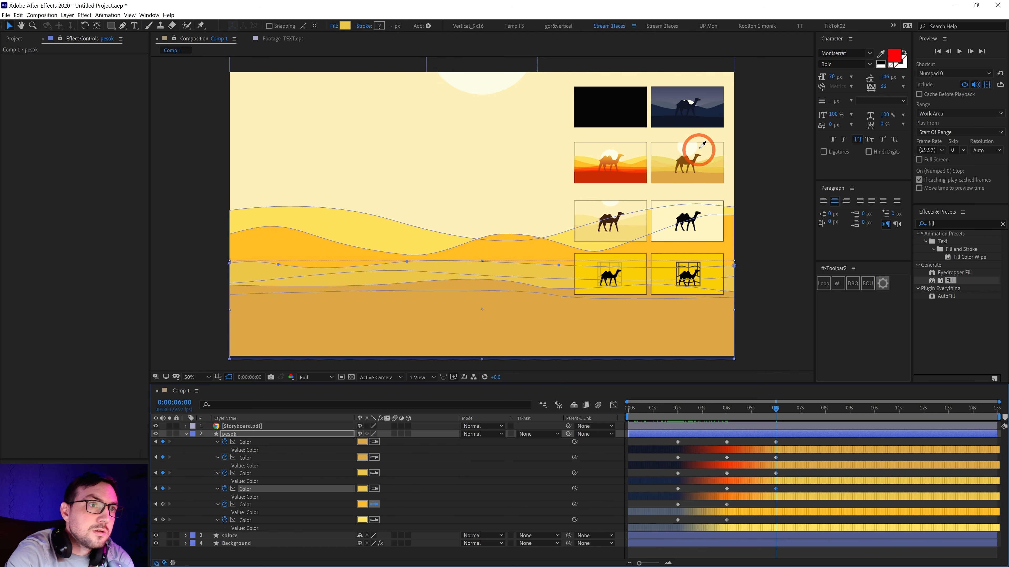
pyautogui.click(656, 161)
pyautogui.click(374, 520)
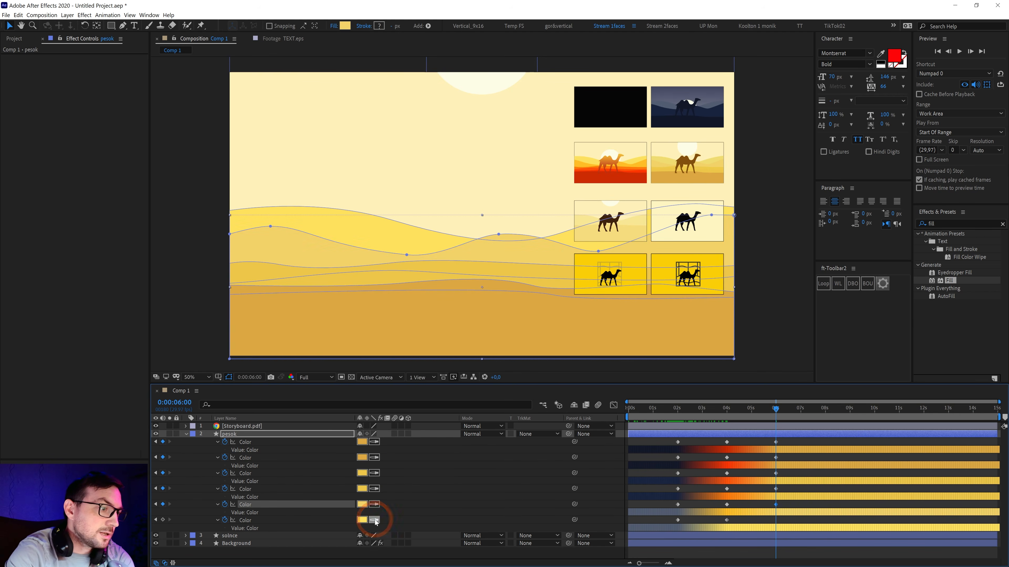
pyautogui.click(666, 161)
pyautogui.click(665, 160)
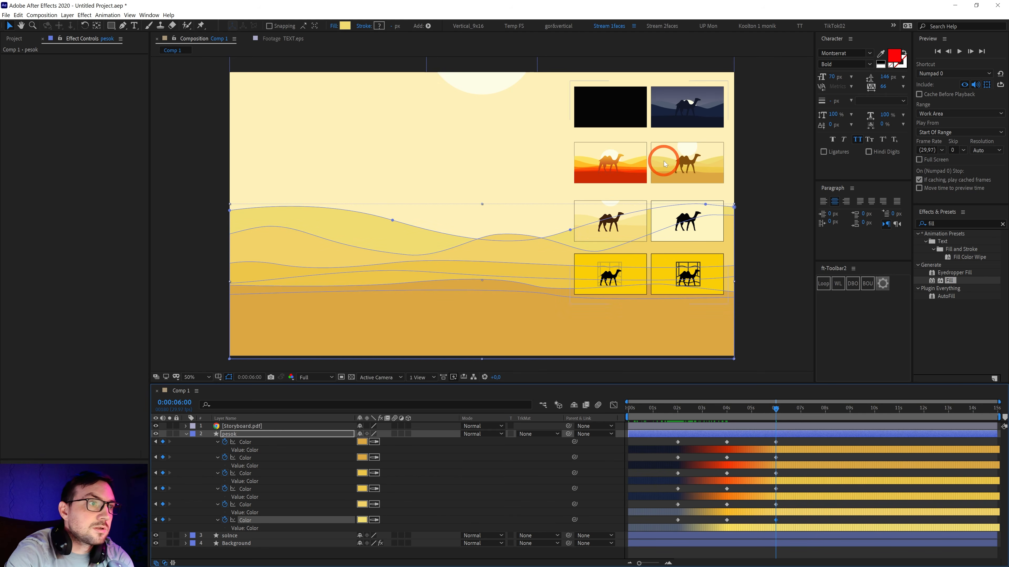
# At 0:00:08:00, keyframe the first three pesok colors with the light yellow foreground sand sampled from the fifth storyboard frame.
pyautogui.click(825, 409)
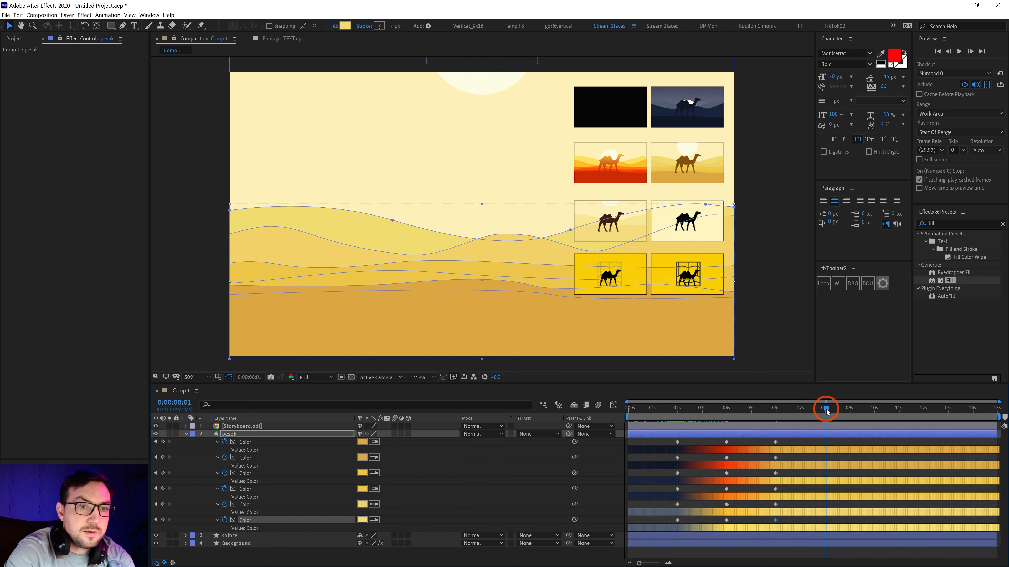
pyautogui.press('pageup')
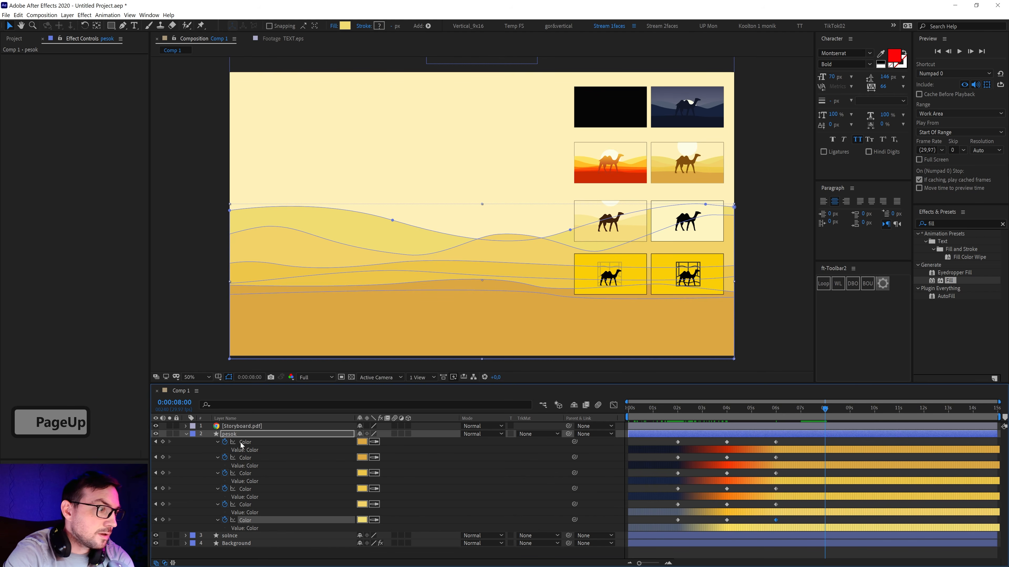
pyautogui.click(374, 442)
pyautogui.click(632, 237)
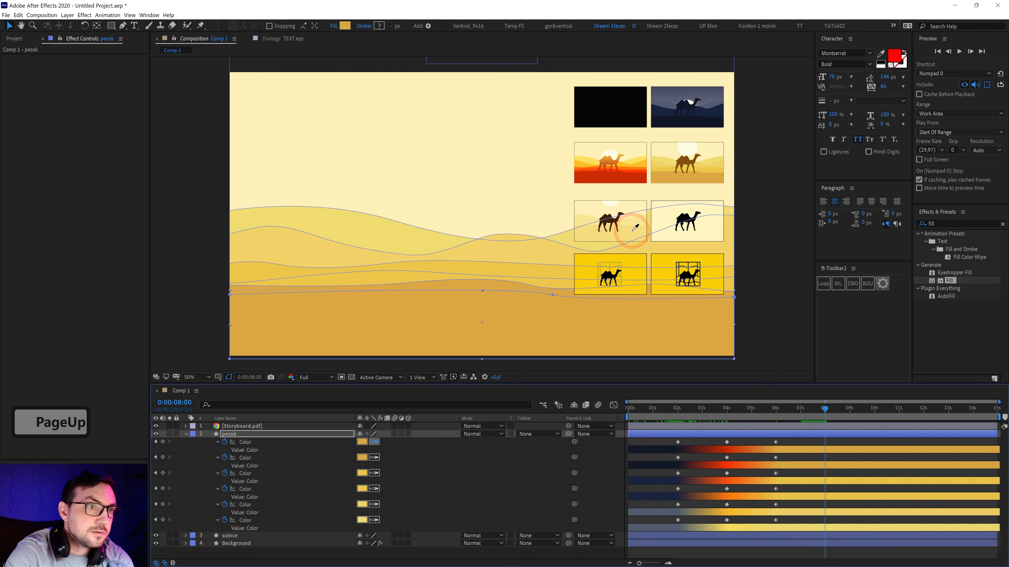
pyautogui.click(374, 457)
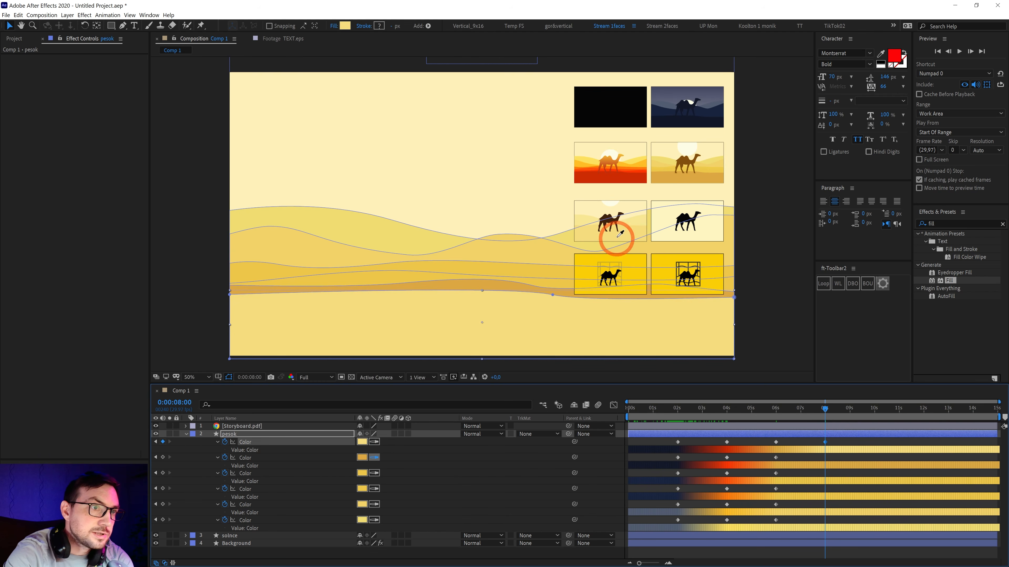
pyautogui.click(607, 248)
pyautogui.click(374, 473)
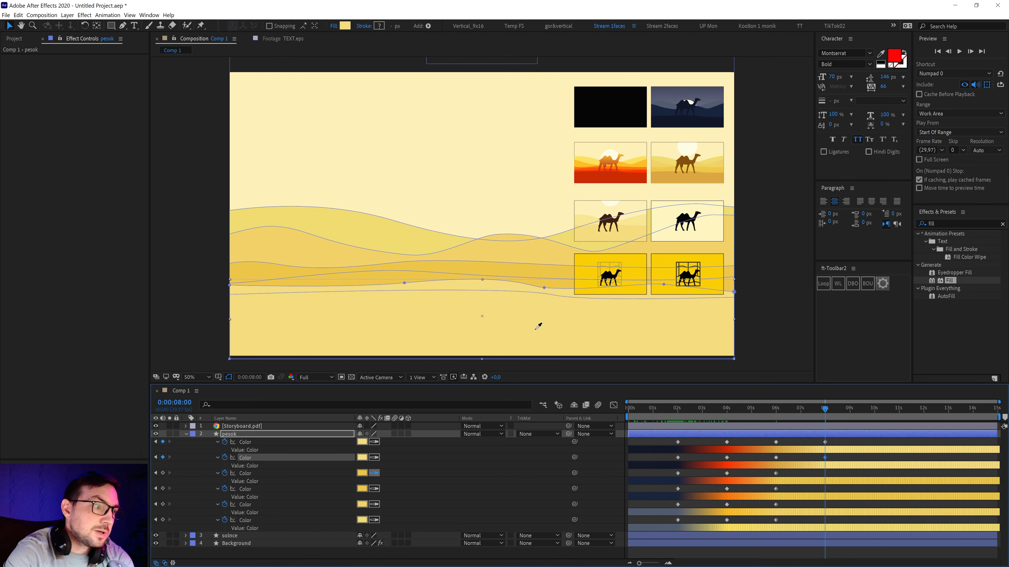
pyautogui.click(369, 454)
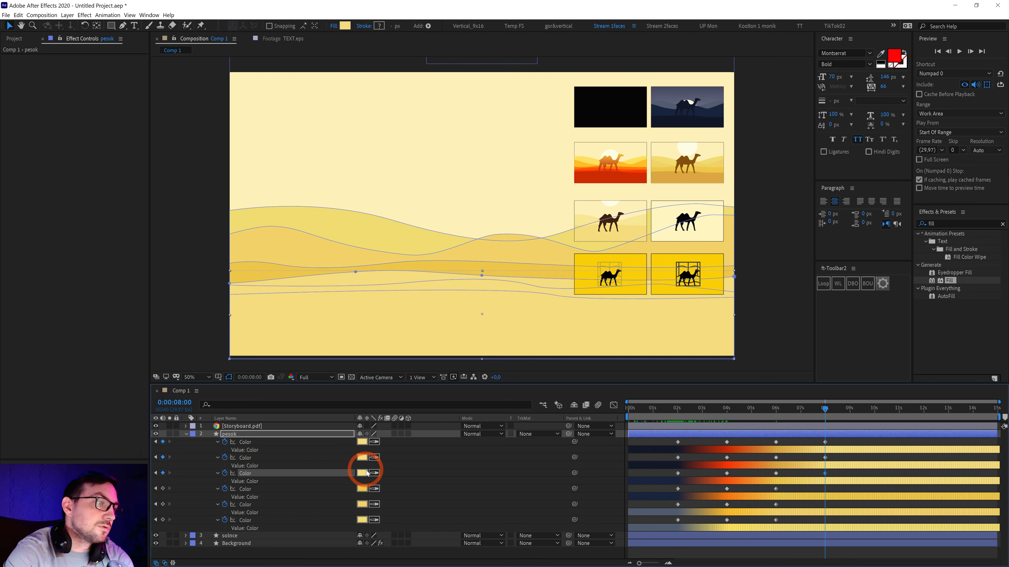
pyautogui.click(254, 457)
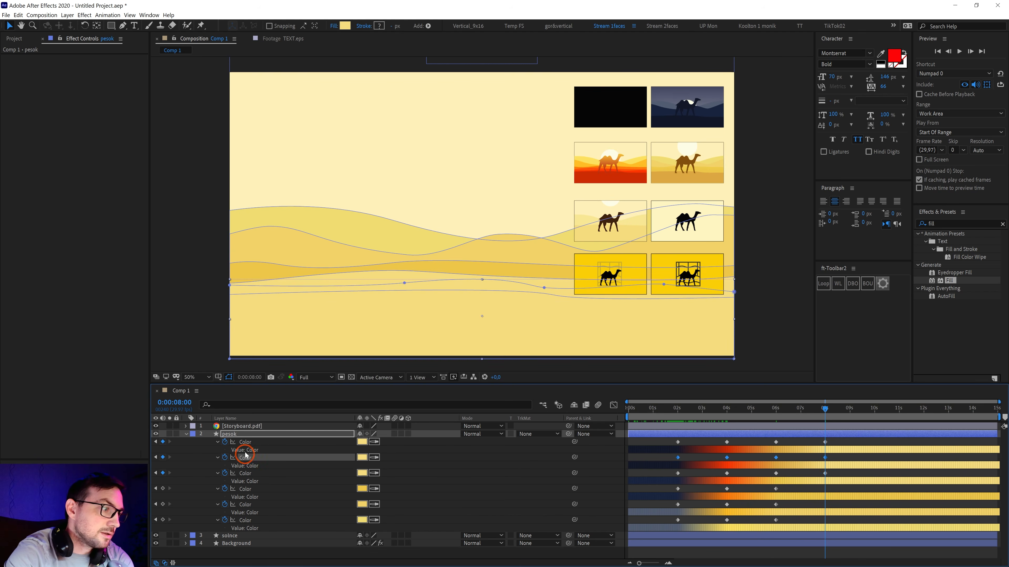
pyautogui.click(245, 442)
# Keyframe the fourth, fifth and sixth pesok colors at 0:00:08:00 with the paler yellow of the fifth storyboard frame's distant dunes.
pyautogui.click(374, 488)
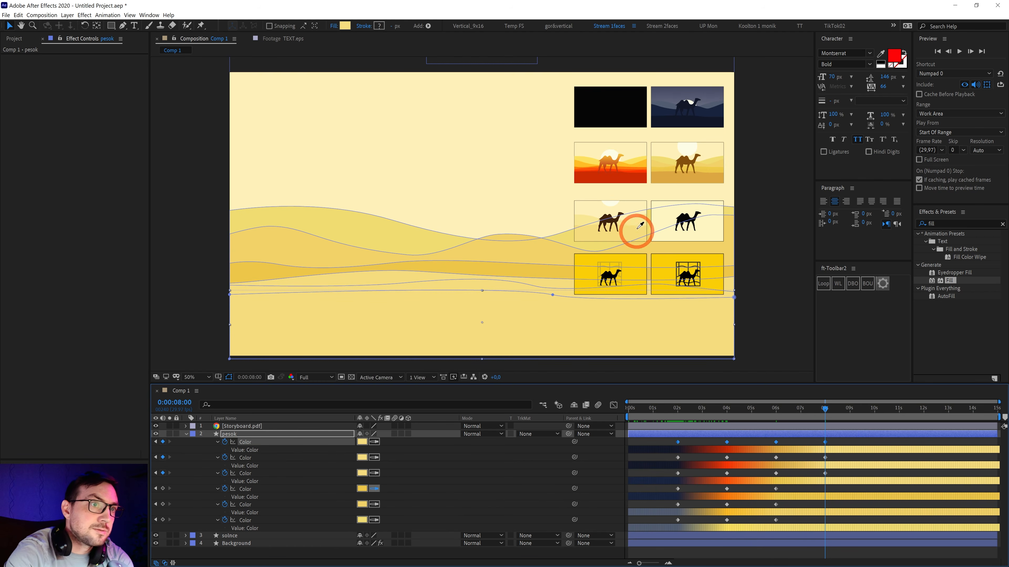
pyautogui.click(636, 220)
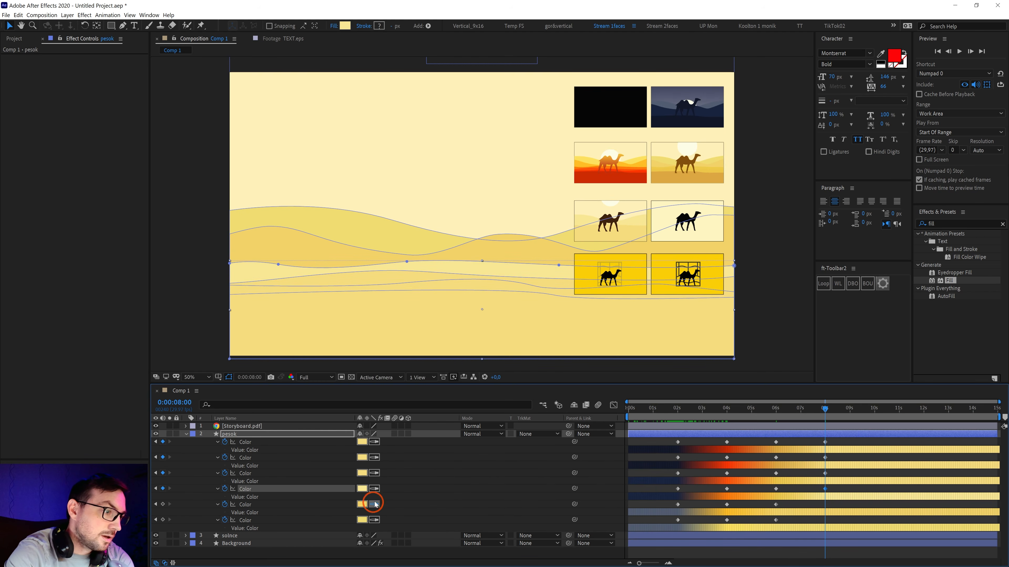
pyautogui.click(368, 491)
pyautogui.click(374, 520)
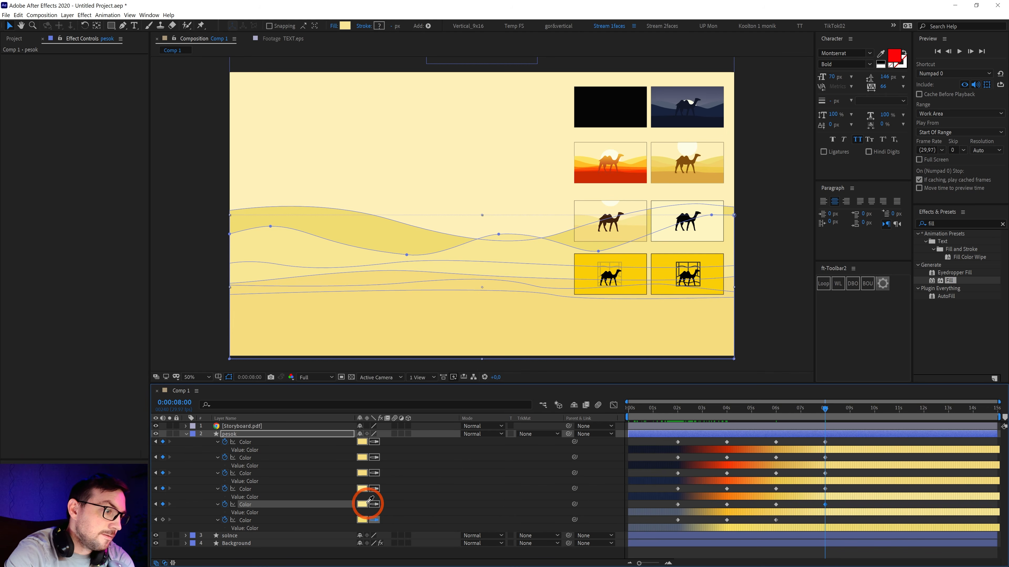
pyautogui.click(381, 510)
pyautogui.click(458, 497)
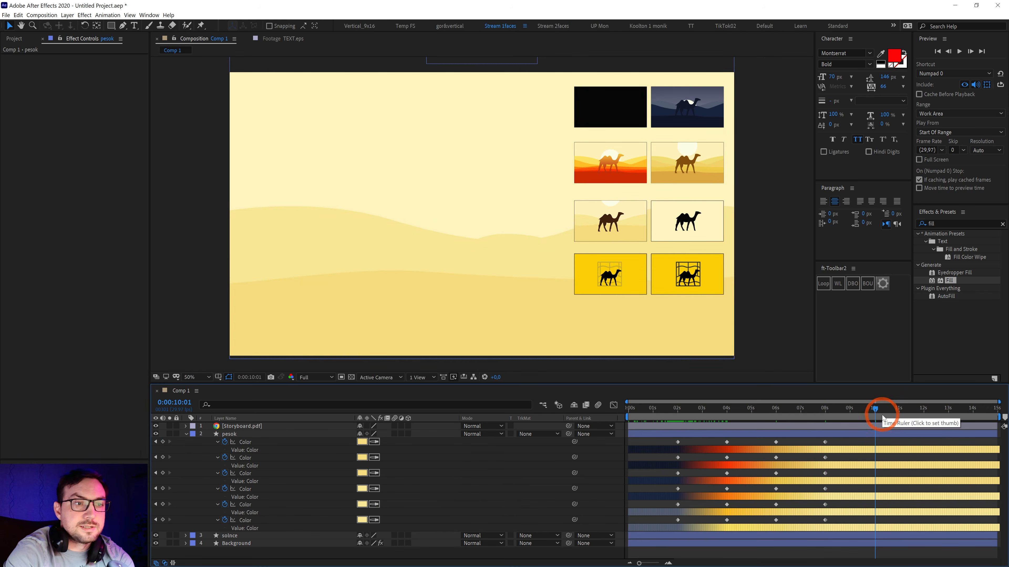
# At 0:00:10:00, keyframe the first three pesok colors with the cream background sampled from the sixth storyboard frame.
pyautogui.press('pageup')
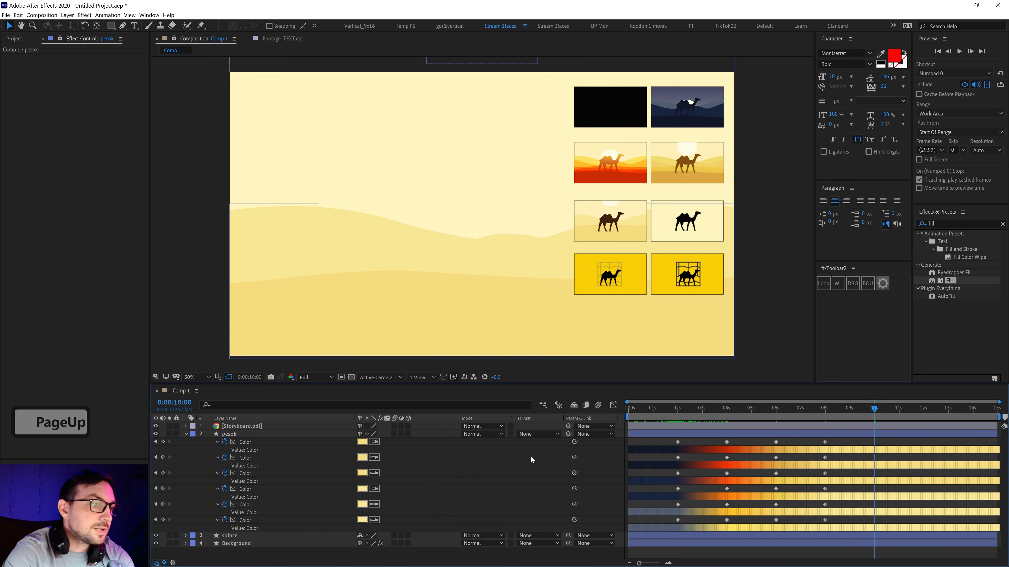
pyautogui.click(374, 442)
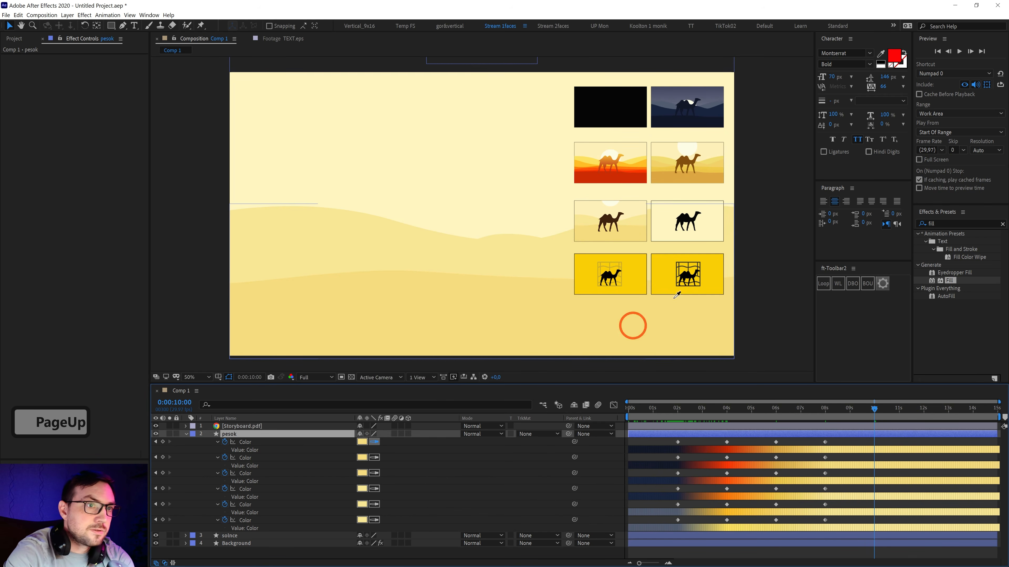
pyautogui.click(713, 225)
pyautogui.click(373, 458)
pyautogui.click(363, 440)
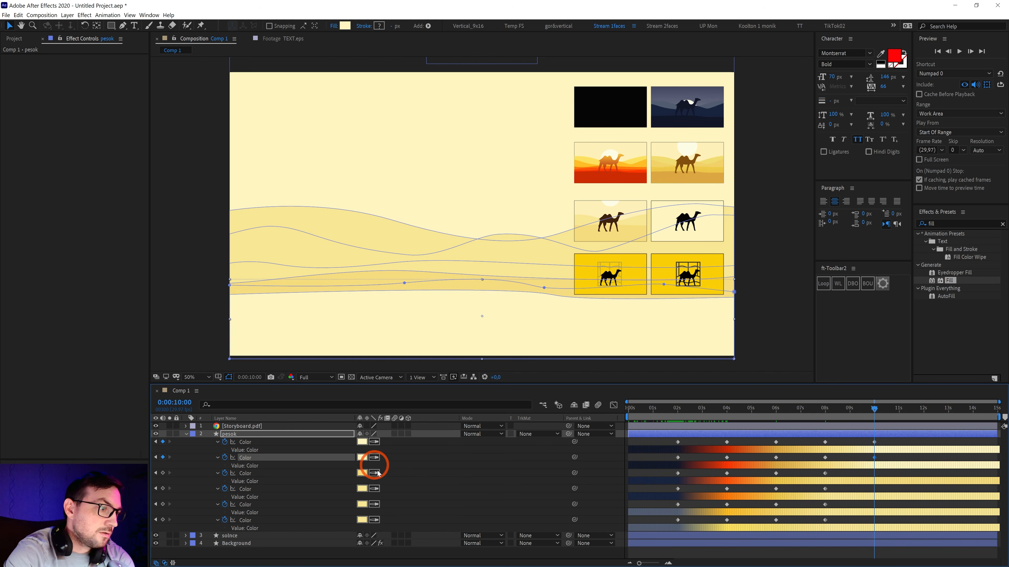
pyautogui.click(373, 473)
pyautogui.click(365, 457)
# Keyframe the fourth, fifth and sixth pesok colors at 0:00:10:00 with the same cream, sampled from the color swatches already set.
pyautogui.click(374, 489)
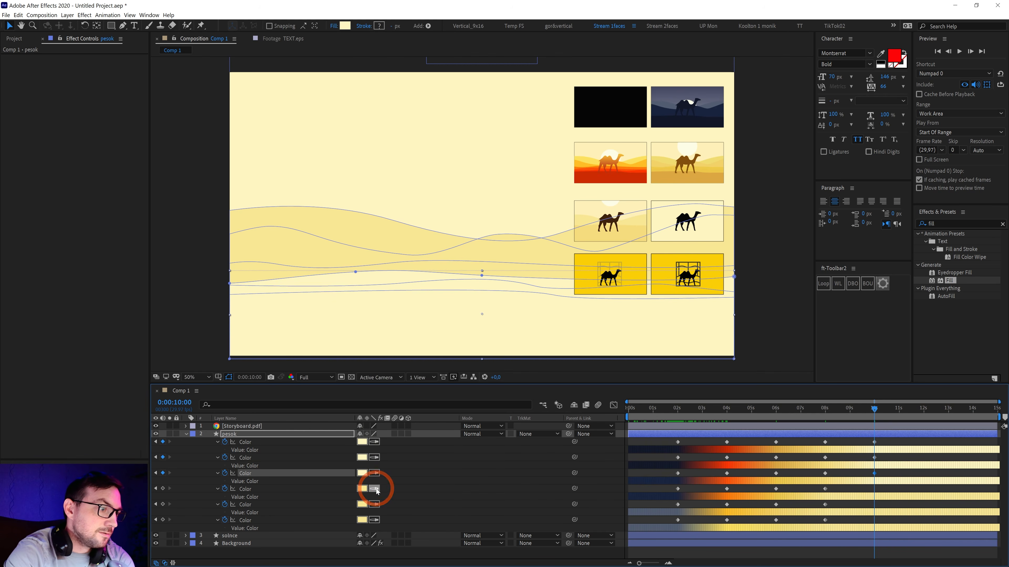
pyautogui.click(362, 473)
pyautogui.click(373, 503)
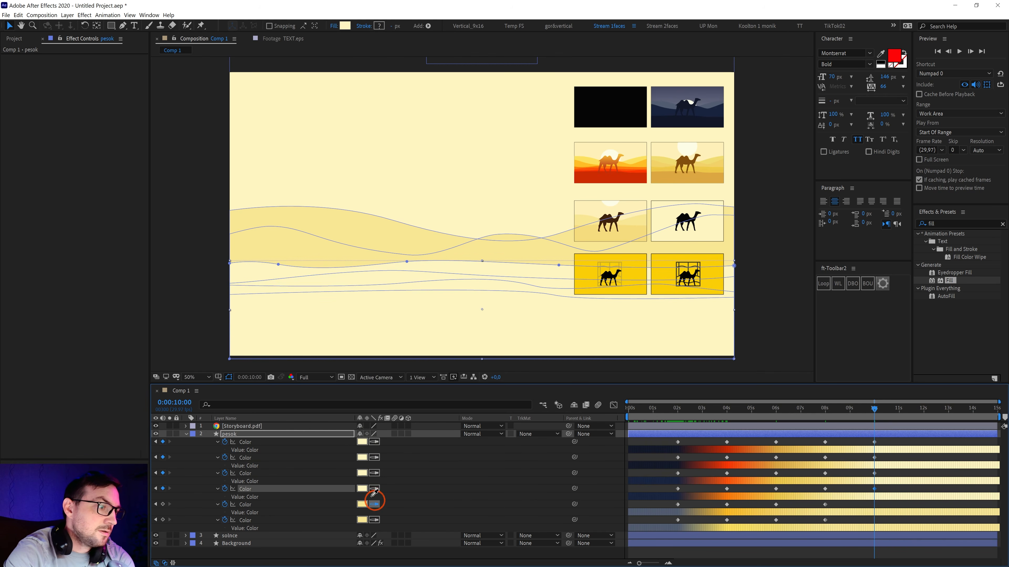
pyautogui.click(362, 488)
pyautogui.click(374, 520)
pyautogui.click(363, 504)
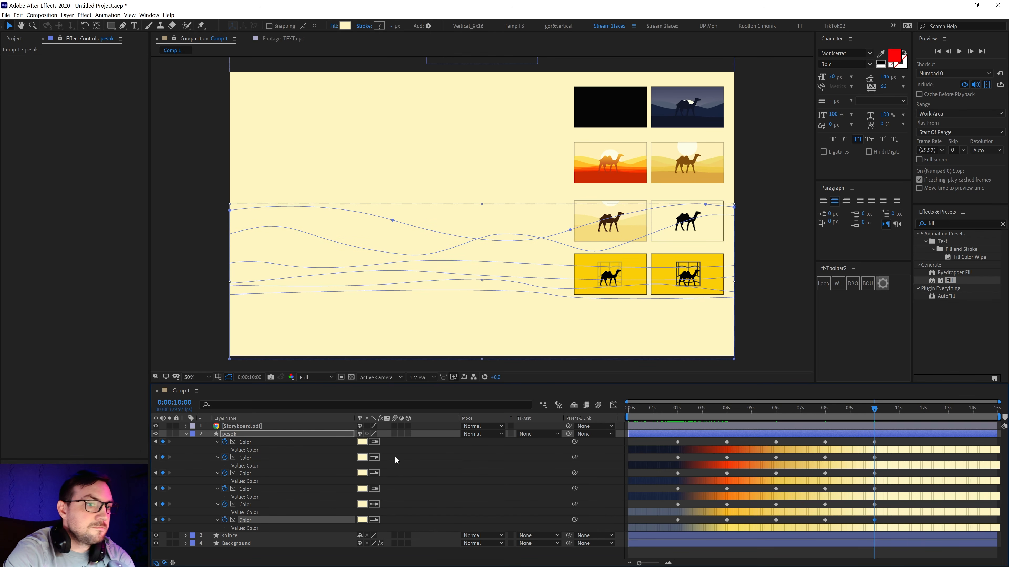
# At 0:00:00:00, keyframe the first pesok color as black.
pyautogui.moveTo(734, 409); pyautogui.dragTo(453, 487)
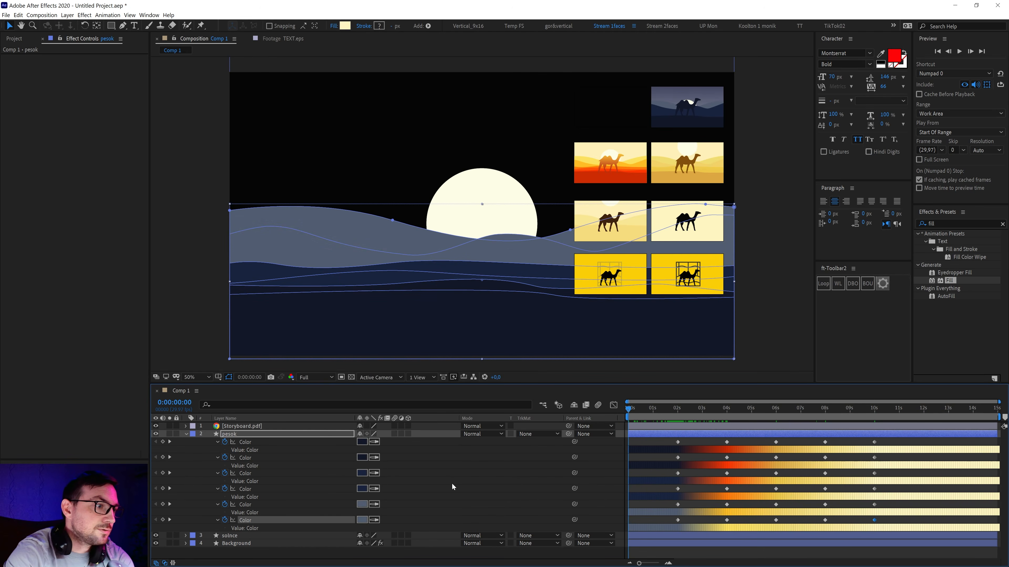
pyautogui.click(362, 442)
pyautogui.moveTo(487, 333); pyautogui.dragTo(380, 337)
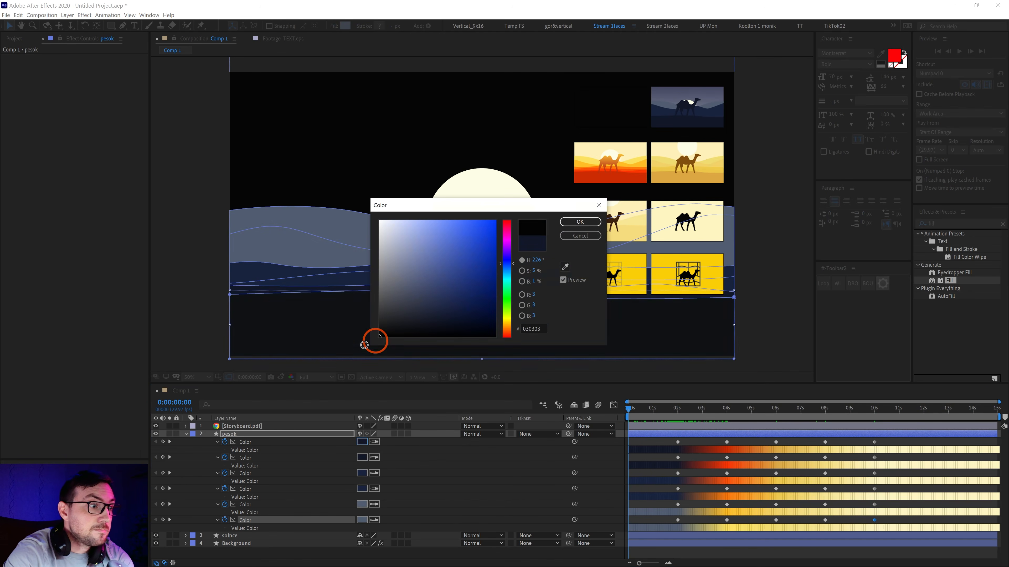
pyautogui.click(571, 223)
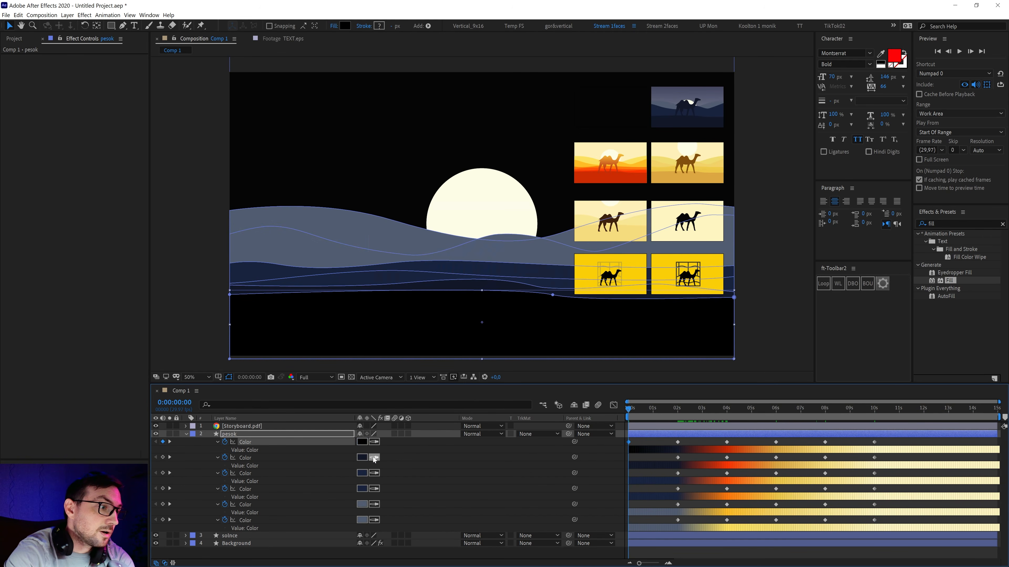
# Keyframe the remaining five pesok colors at 0:00:00:00 with the black sampled from the first color's swatch onward.
pyautogui.click(365, 439)
pyautogui.click(375, 473)
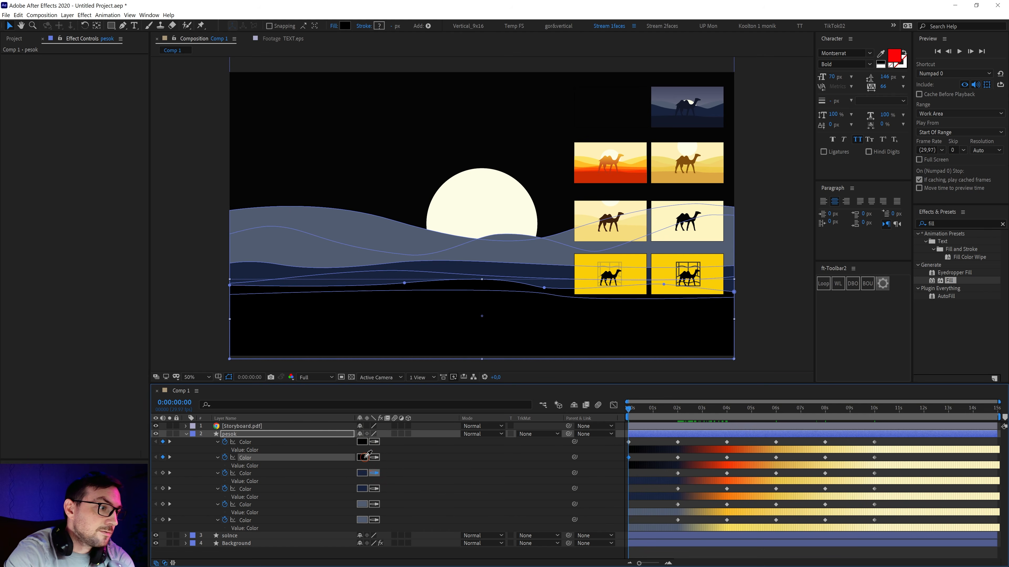
pyautogui.click(364, 457)
pyautogui.click(375, 489)
pyautogui.click(365, 473)
pyautogui.click(375, 504)
pyautogui.click(363, 489)
pyautogui.click(376, 516)
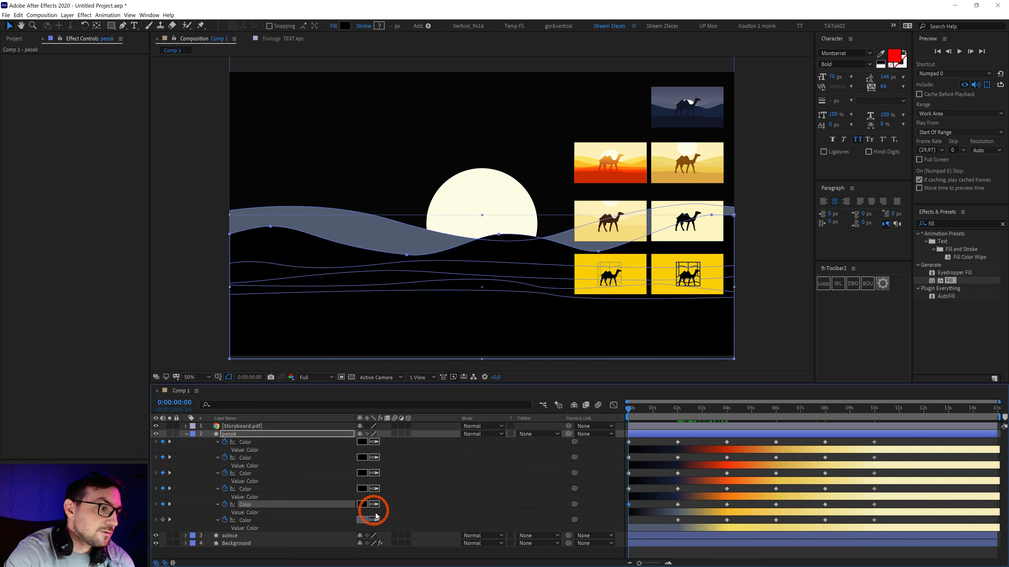
pyautogui.click(364, 502)
# Scrub through the timeline to about 0:00:12:07 to review the dune color transitions against the storyboard.
pyautogui.moveTo(643, 411); pyautogui.dragTo(953, 426)
pyautogui.moveTo(895, 440); pyautogui.dragTo(942, 468)
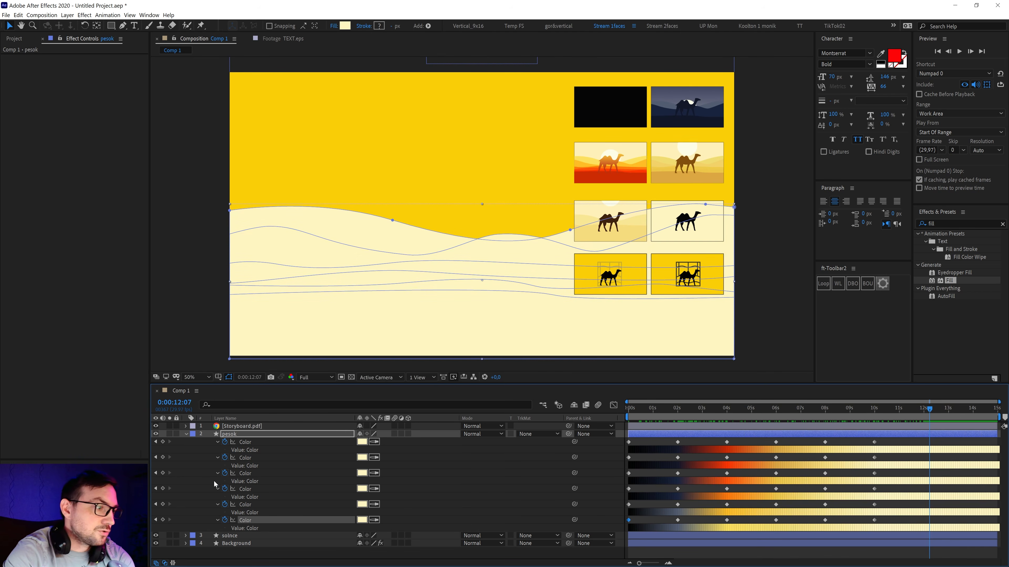
# Reveal the Background layer's keyframes and move the current time to its last color keyframe at 0:00:12:00.
pyautogui.click(240, 543)
pyautogui.press('u')
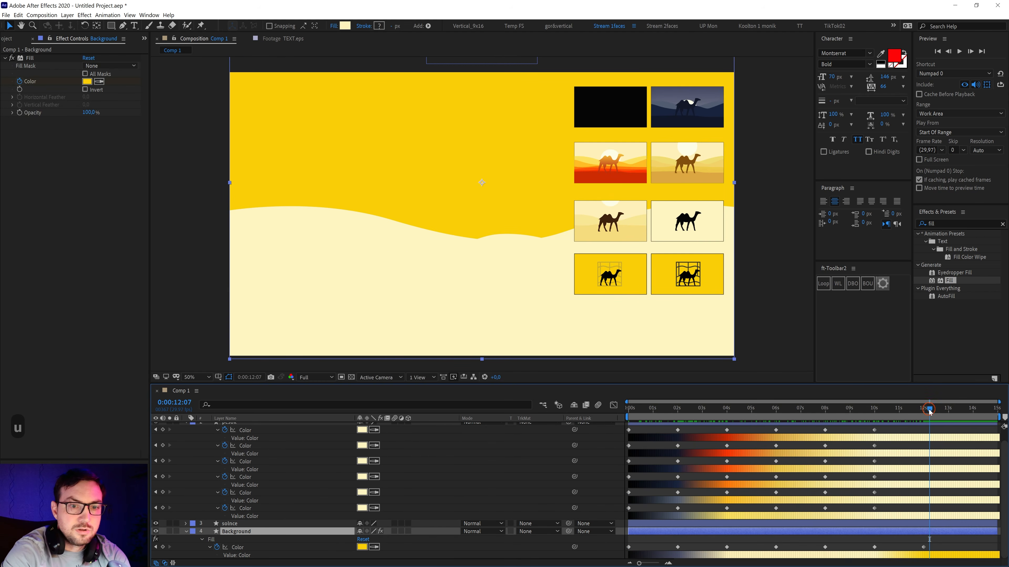
pyautogui.moveTo(929, 411); pyautogui.dragTo(925, 410)
pyautogui.press(',')
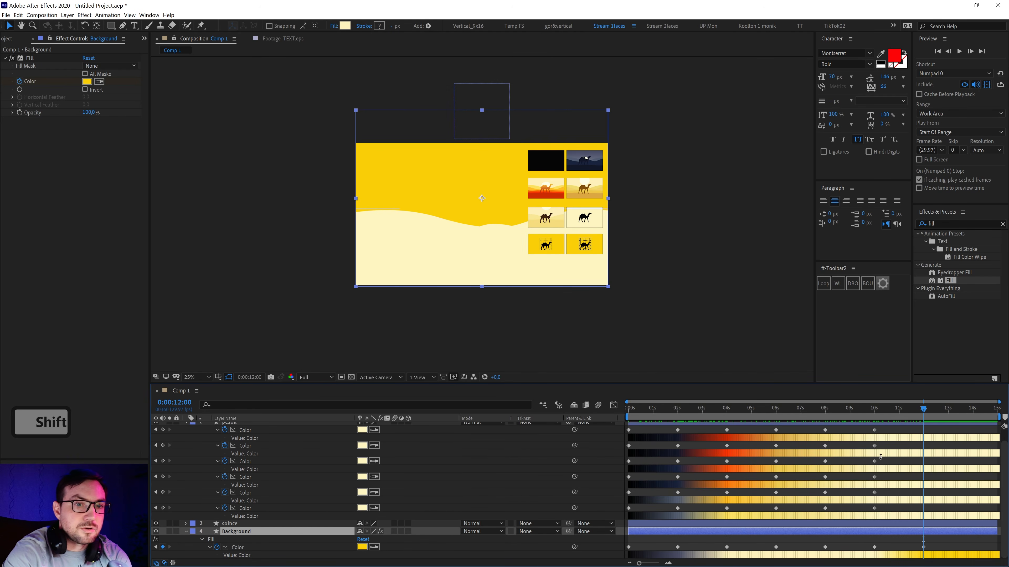
# Keyframe all six fill colors of the pesok layer at 12 seconds with the yellow sampled from the background.
pyautogui.scroll(2, 880, 456)
pyautogui.click(905, 436)
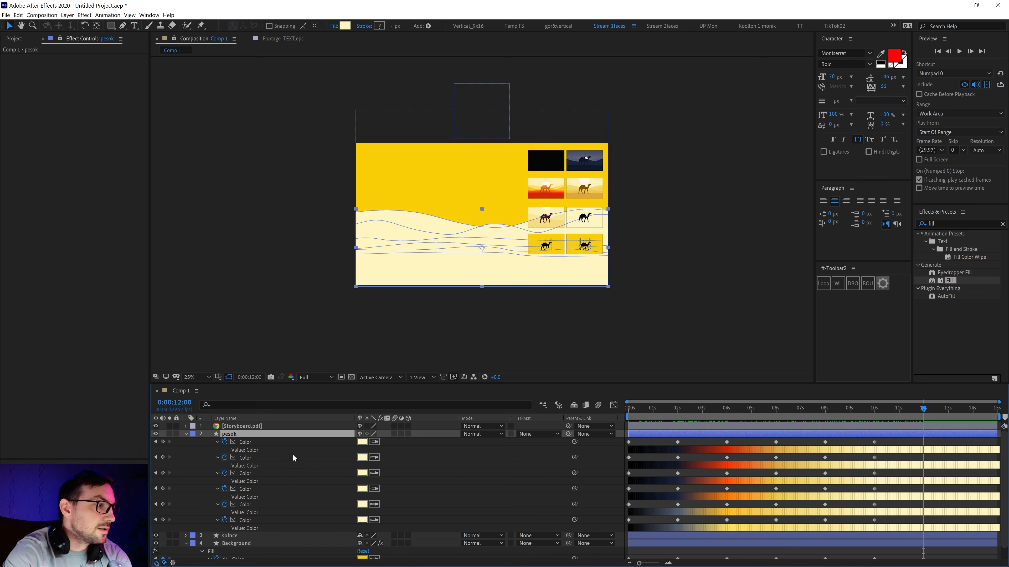
pyautogui.click(561, 242)
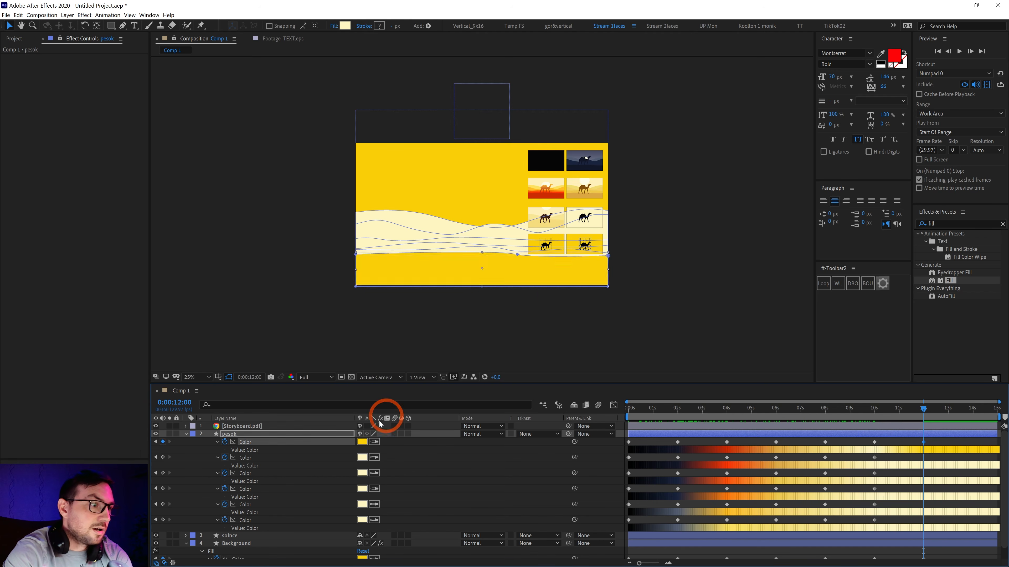
pyautogui.click(366, 443)
pyautogui.click(374, 473)
pyautogui.click(364, 455)
pyautogui.click(372, 486)
pyautogui.click(369, 471)
pyautogui.click(374, 504)
pyautogui.click(362, 488)
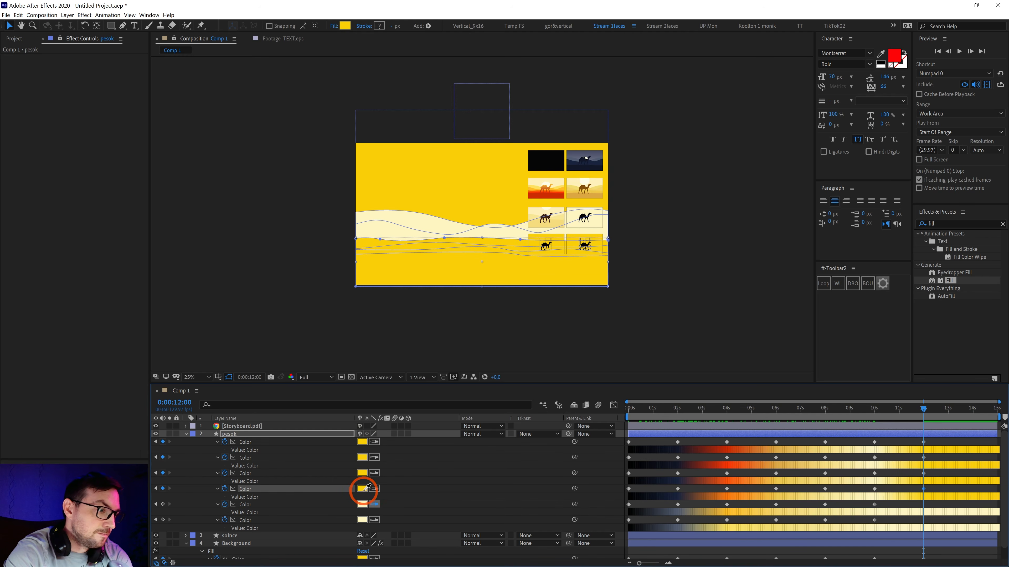
pyautogui.click(373, 521)
pyautogui.click(367, 509)
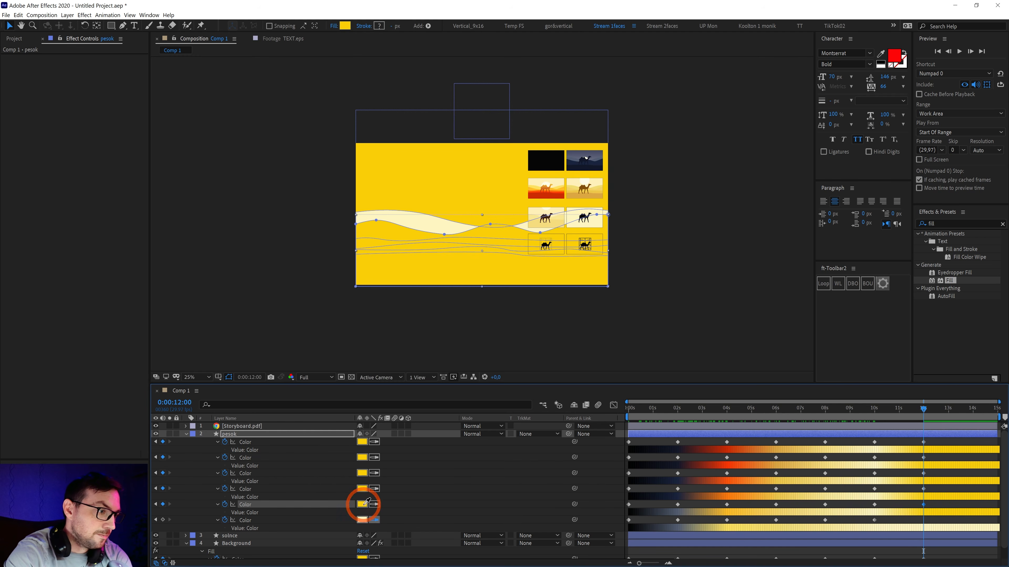
# Collapse the properties of the pesok and Background layers and scrub the timeline back to 0:00:00:00.
pyautogui.click(186, 433)
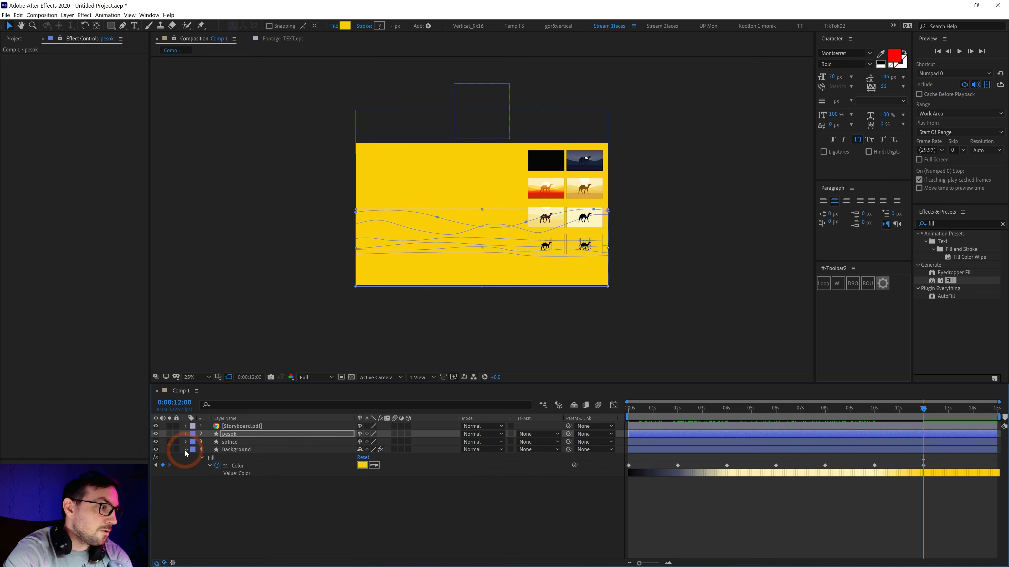
pyautogui.click(186, 451)
pyautogui.click(257, 489)
pyautogui.moveTo(776, 410); pyautogui.dragTo(626, 424)
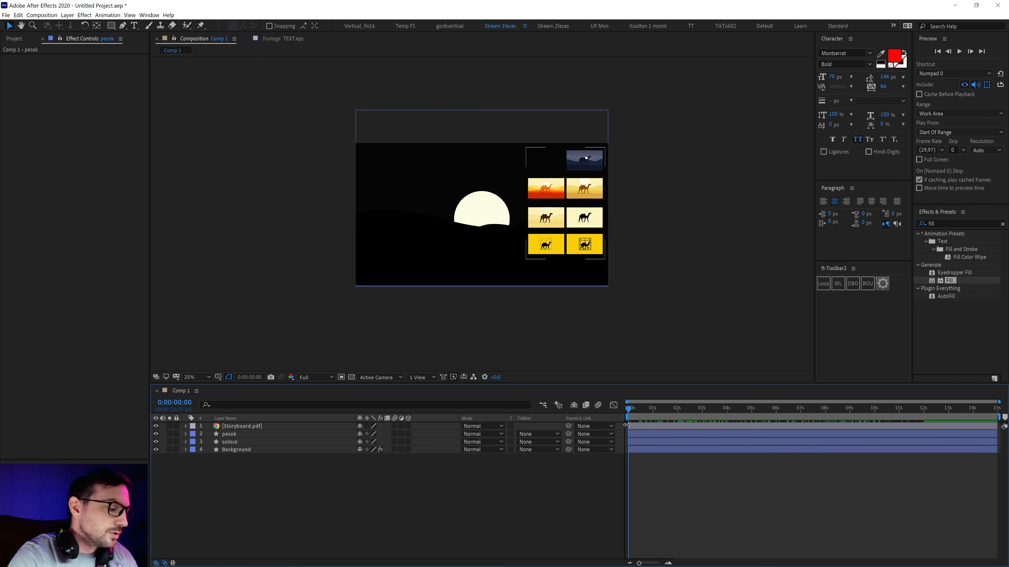
# Switch to Chrome and search YouTube for "camel walking green screen".
pyautogui.hotkey('alt', 'Tab')
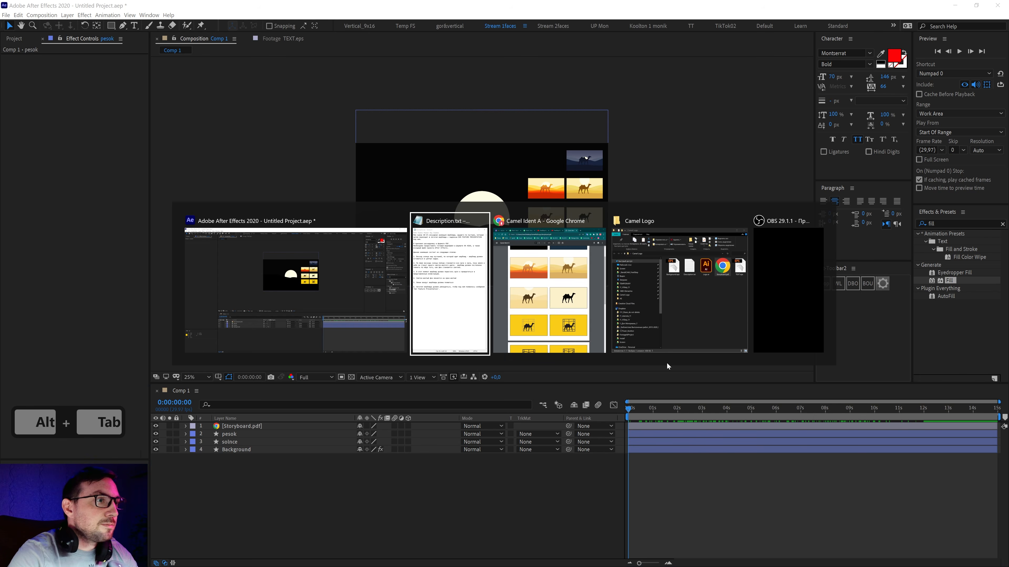
pyautogui.click(549, 286)
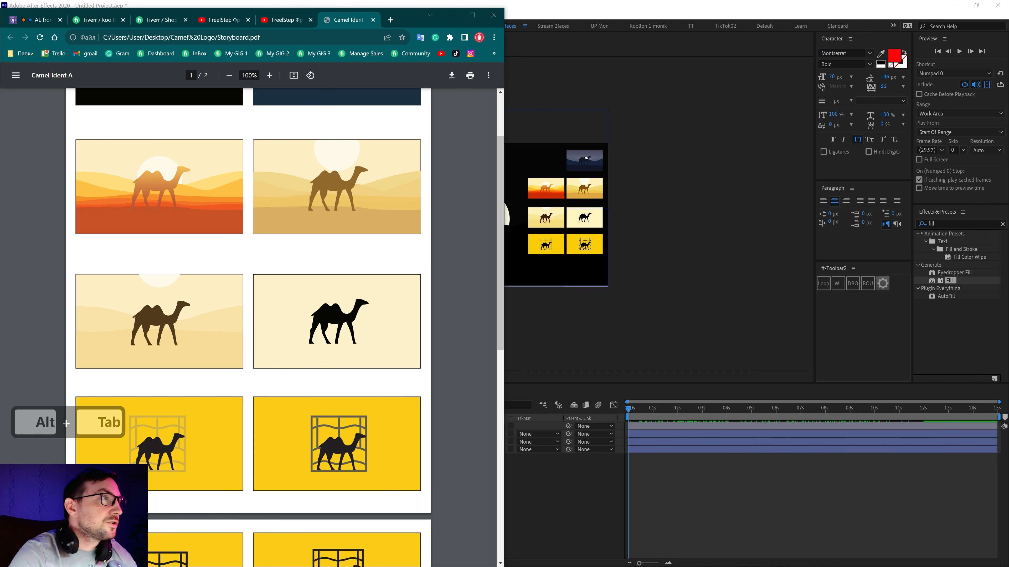
pyautogui.click(292, 22)
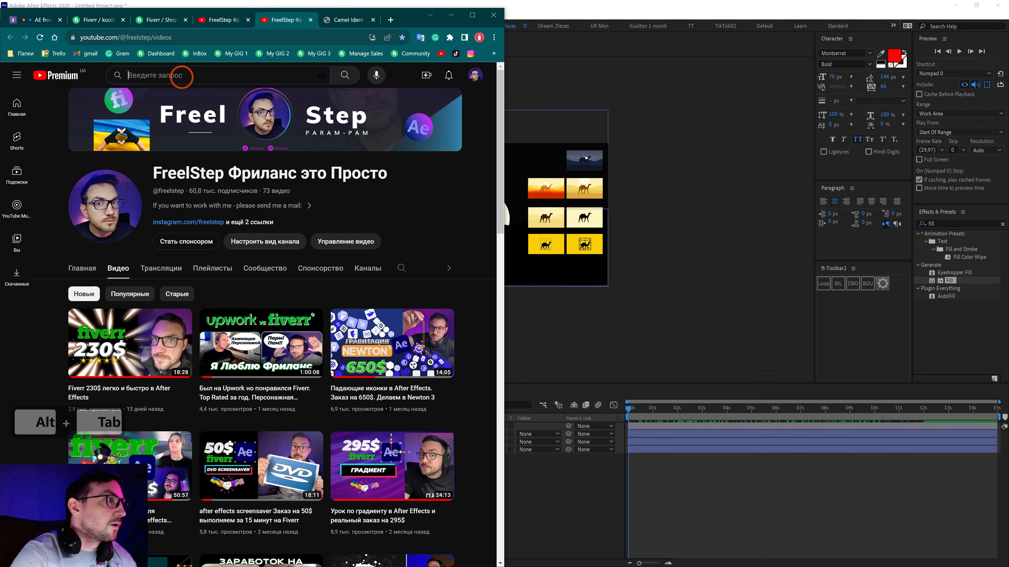
pyautogui.click(194, 75)
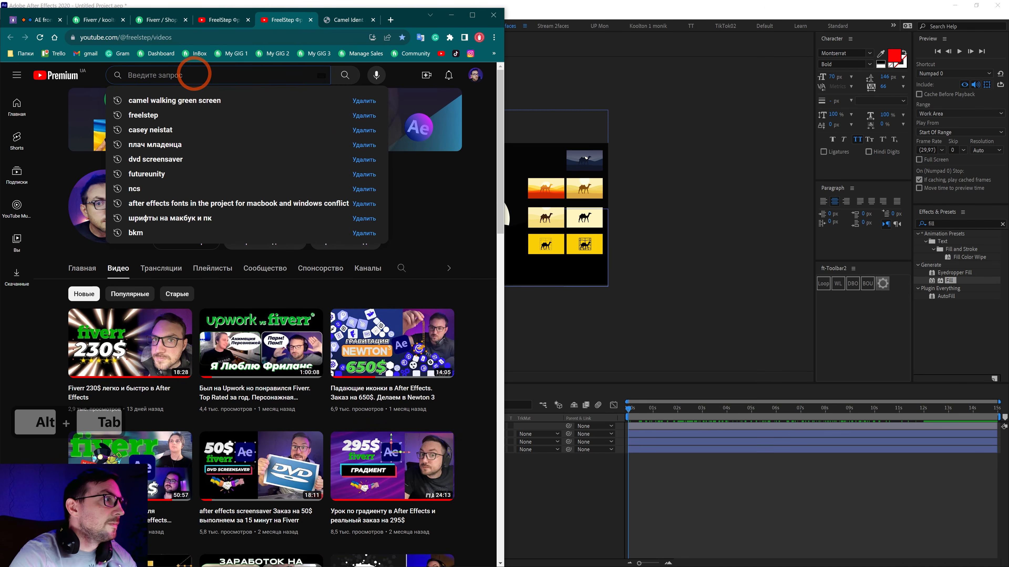
pyautogui.click(160, 101)
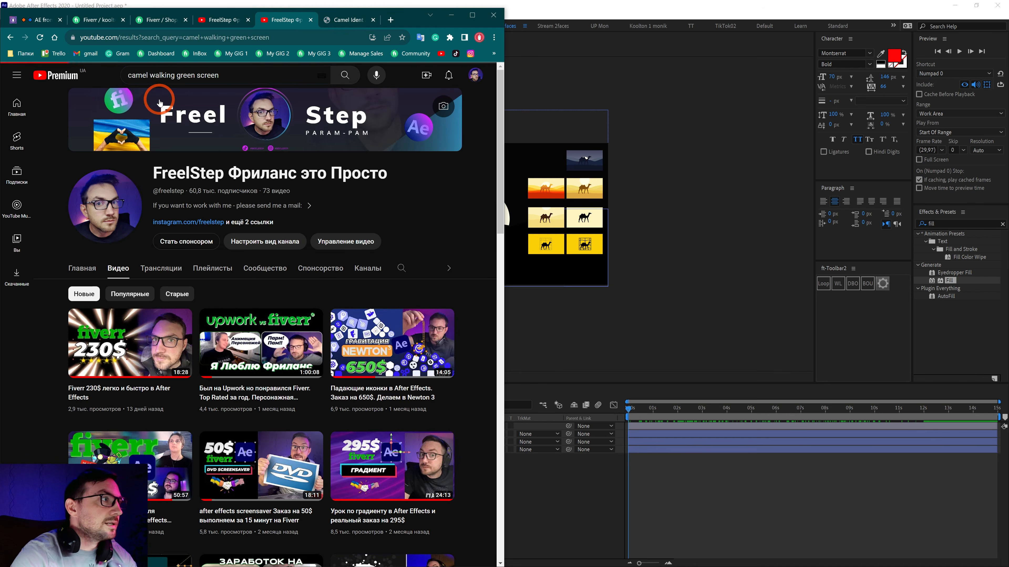
# Look through the search results and preview the clips for a single camel walking in side view.
pyautogui.doubleClick(137, 75)
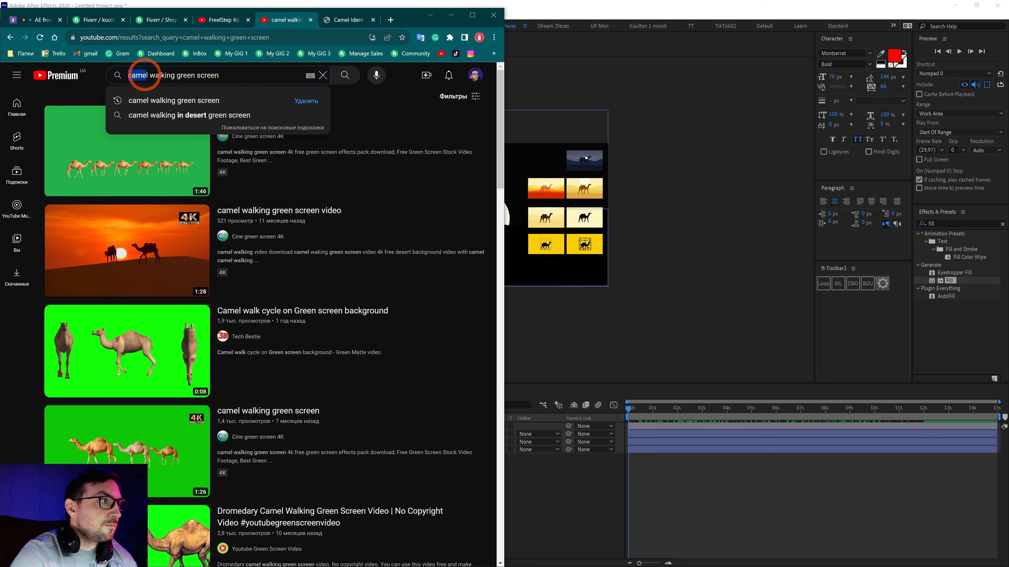
pyautogui.moveTo(180, 75); pyautogui.dragTo(218, 76)
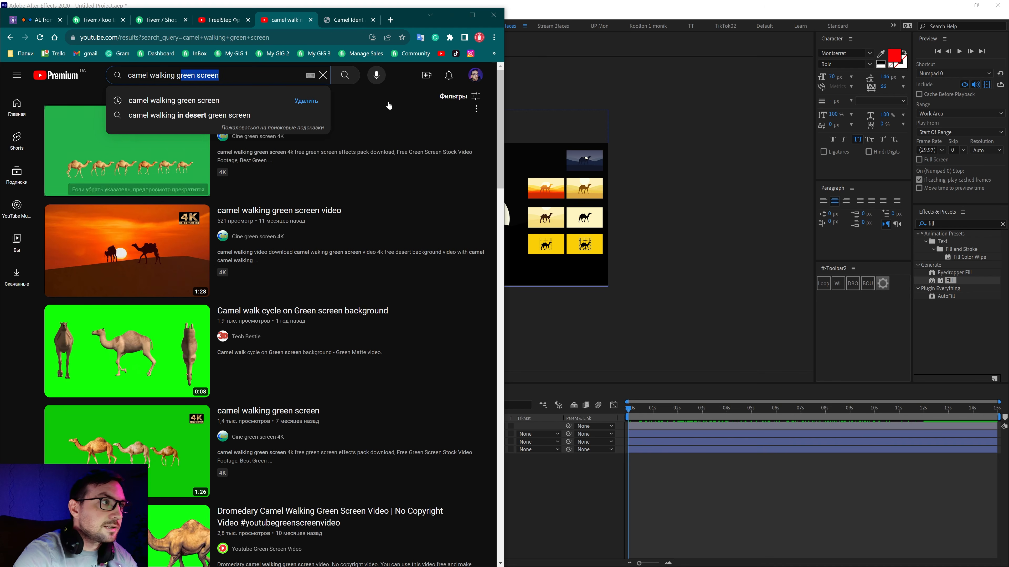
pyautogui.click(35, 148)
pyautogui.scroll(-6, 169, 215)
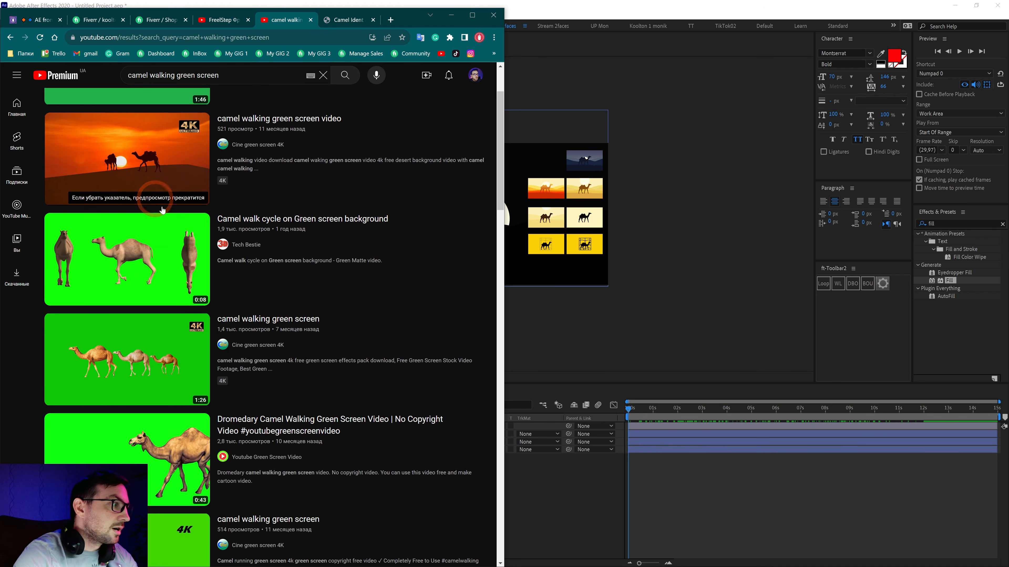
pyautogui.scroll(-10, 180, 217)
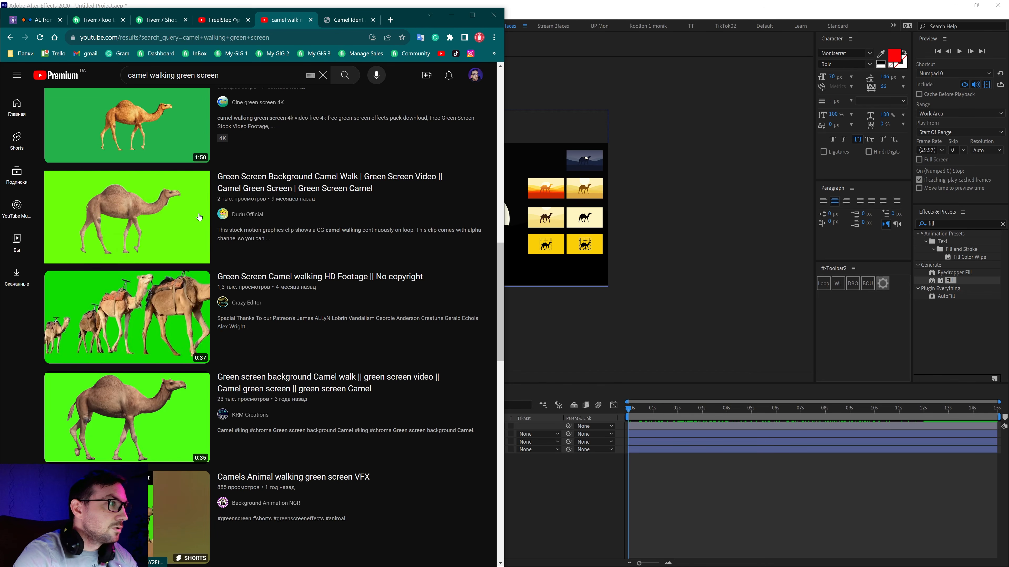
pyautogui.scroll(2, 153, 216)
pyautogui.moveTo(152, 215)
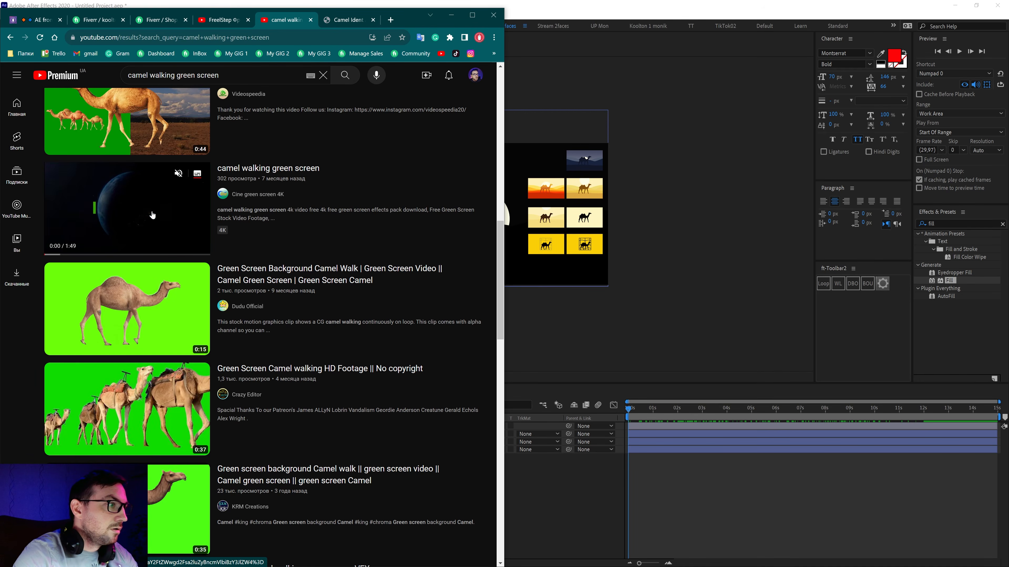
pyautogui.moveTo(131, 302)
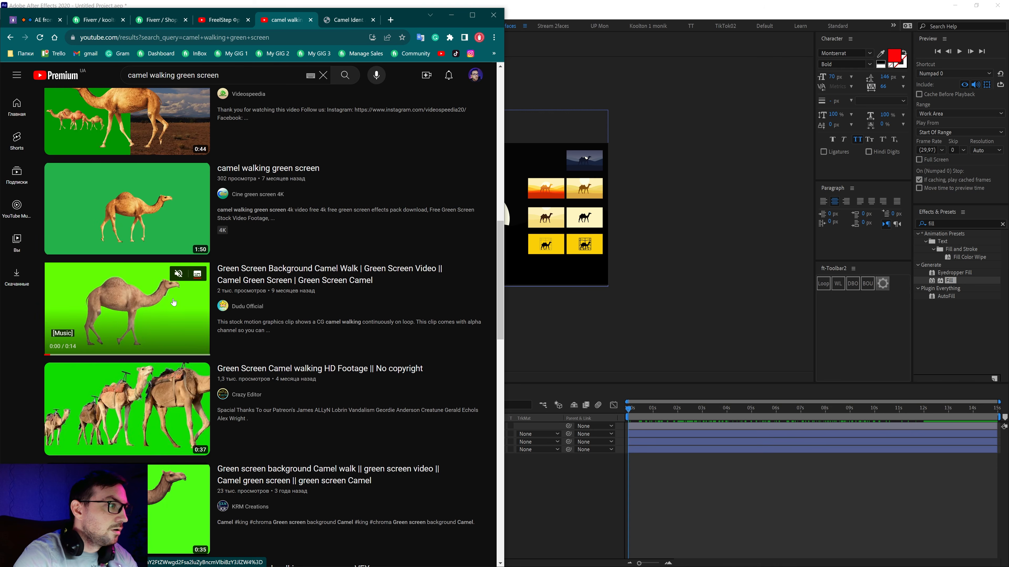
pyautogui.scroll(-2, 130, 231)
pyautogui.moveTo(135, 234)
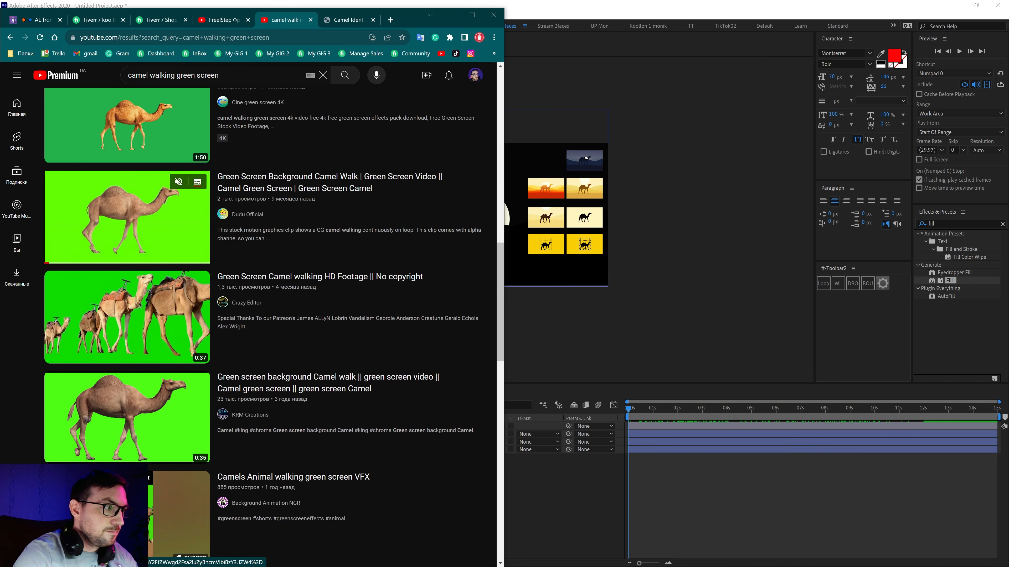
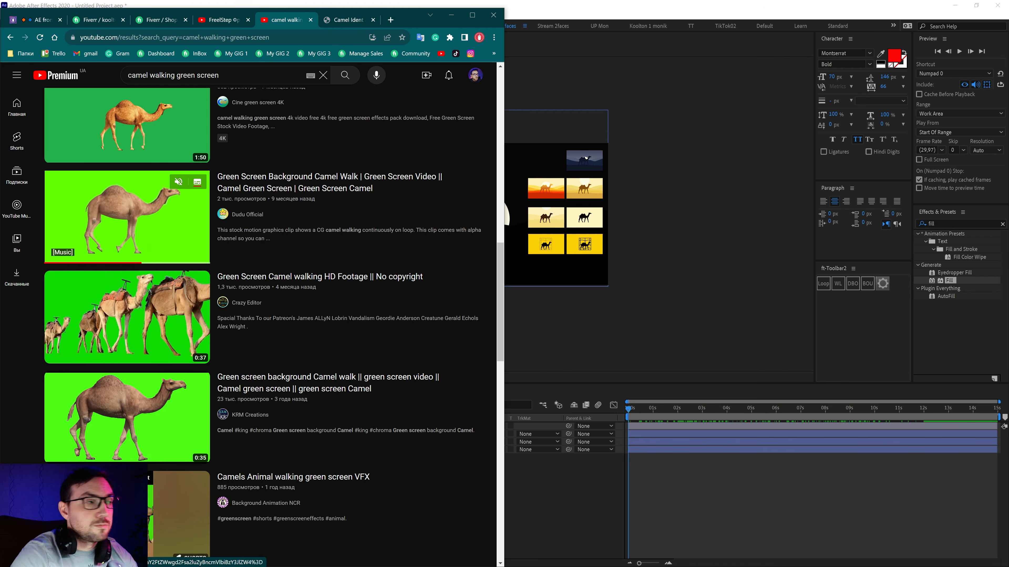
# Open the "Green Screen Background Camel Walk" video, mute it, maximize the browser window and pause playback.
pyautogui.click(137, 221)
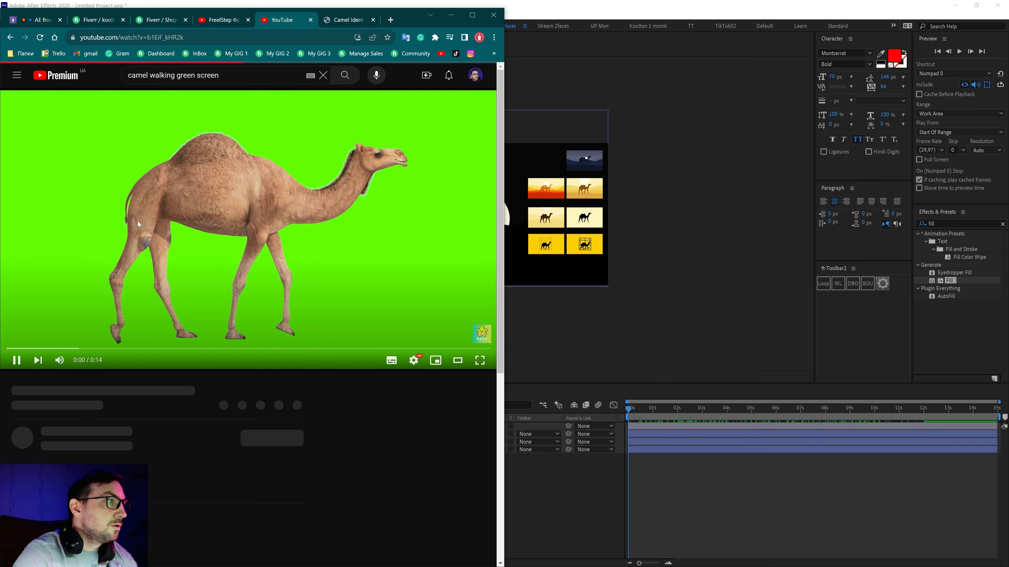
pyautogui.click(60, 360)
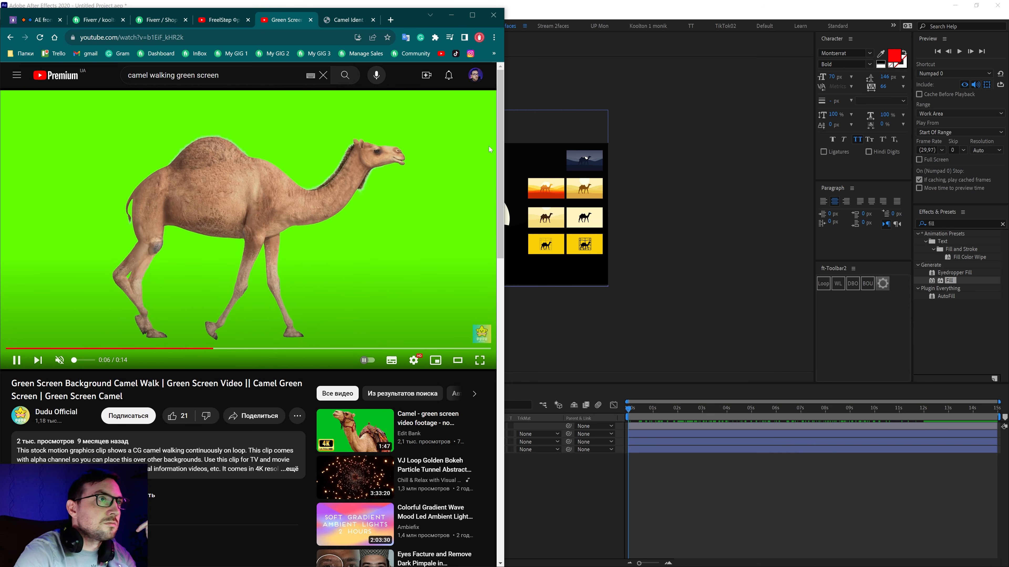
pyautogui.click(472, 14)
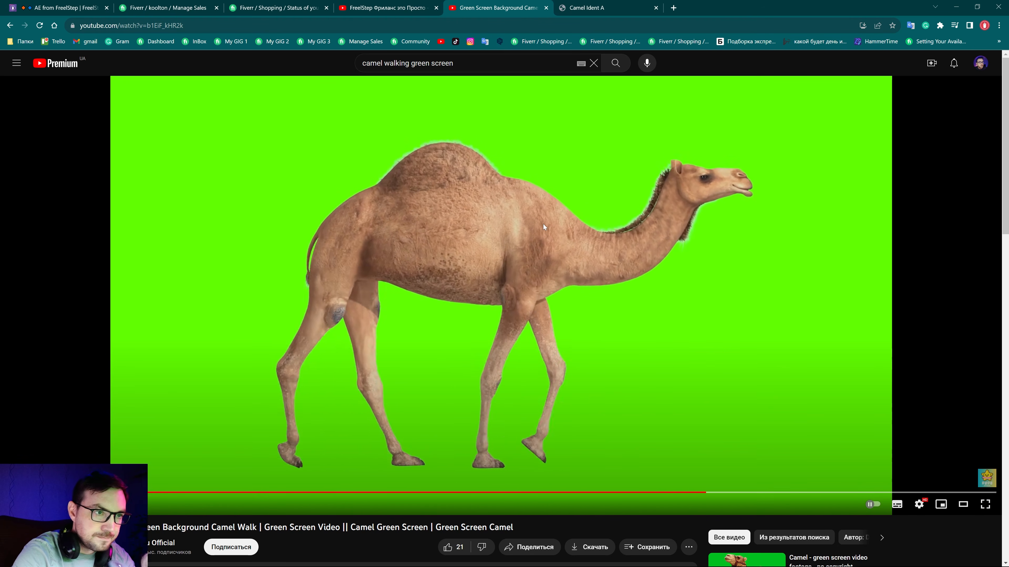
pyautogui.click(526, 200)
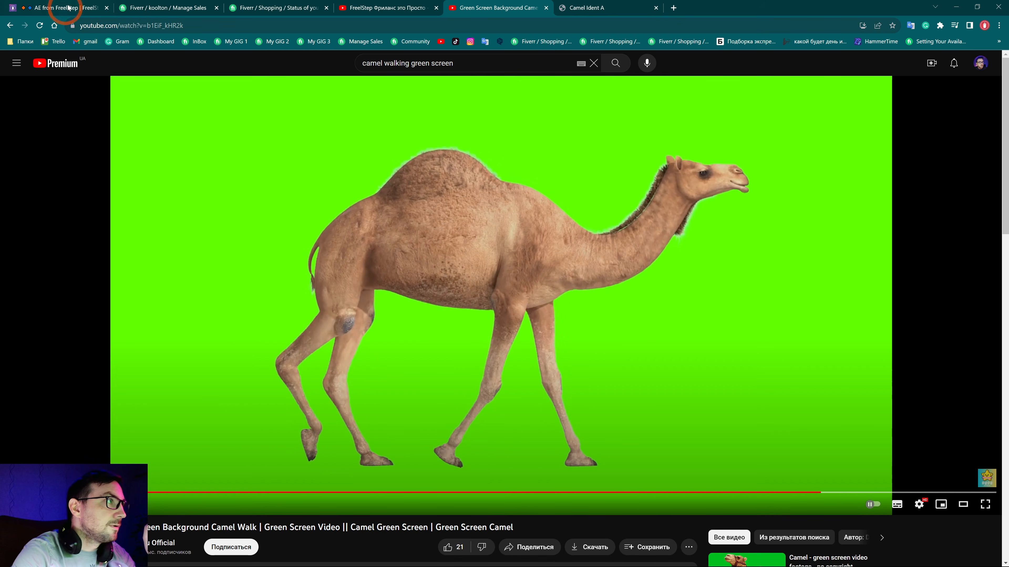
# Change the video address to ssyoutube.com/watch?v=b1EiF_kHR2k and load the download page.
pyautogui.click(114, 25)
pyautogui.moveTo(100, 25); pyautogui.dragTo(12, 25)
pyautogui.press('Delete')
pyautogui.press('Delete')
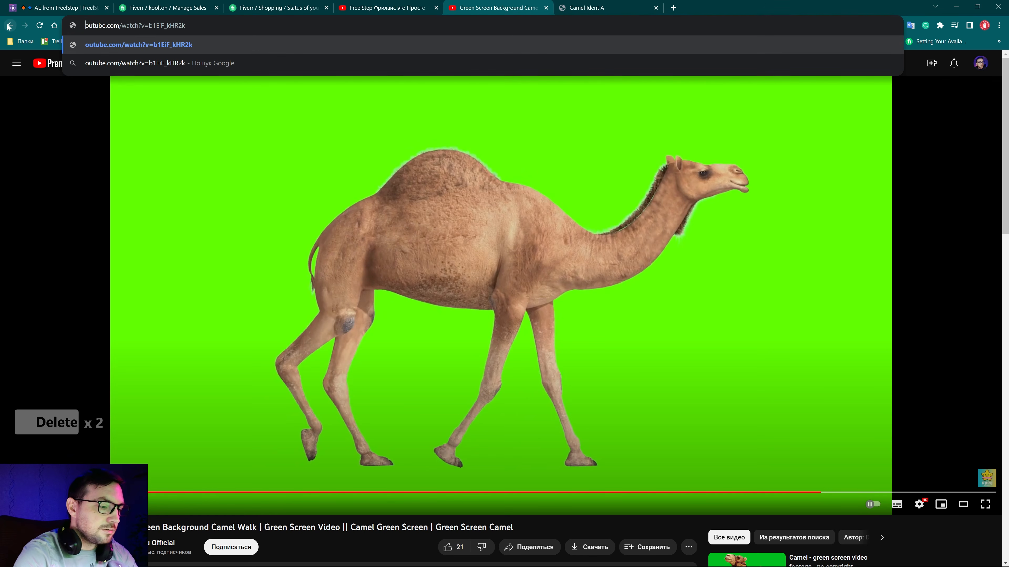
pyautogui.hotkey('ctrl', 'z')
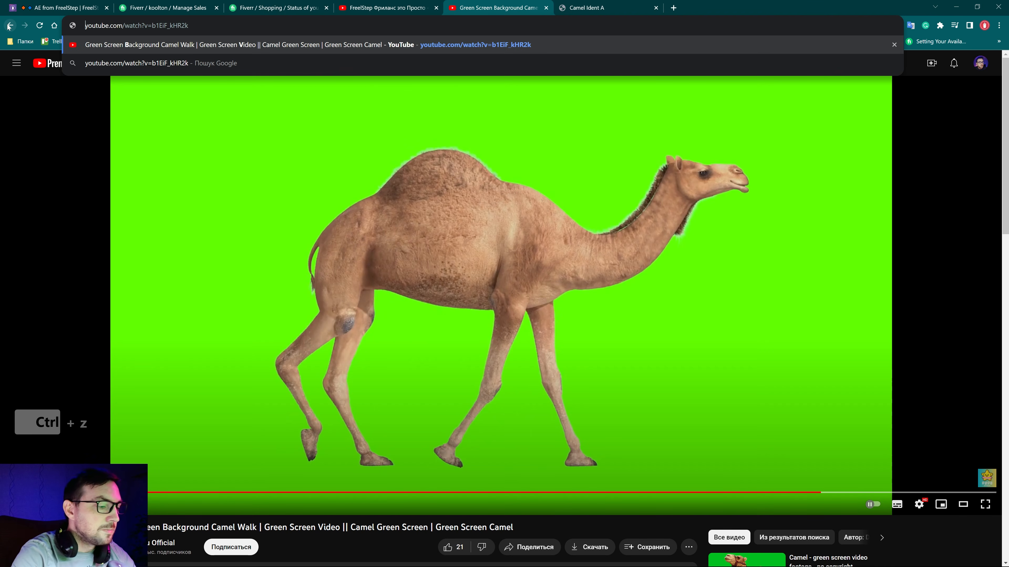
pyautogui.write('ss')
pyautogui.press('Return')
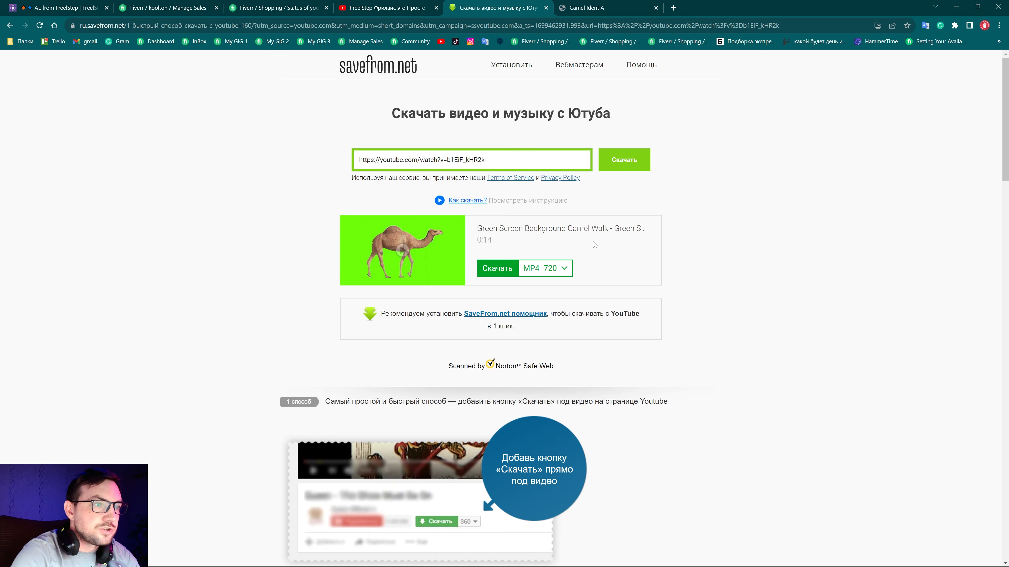
# Choose the soundless MP4 1080 version of the camel clip and download the video file.
pyautogui.scroll(-2, 632, 240)
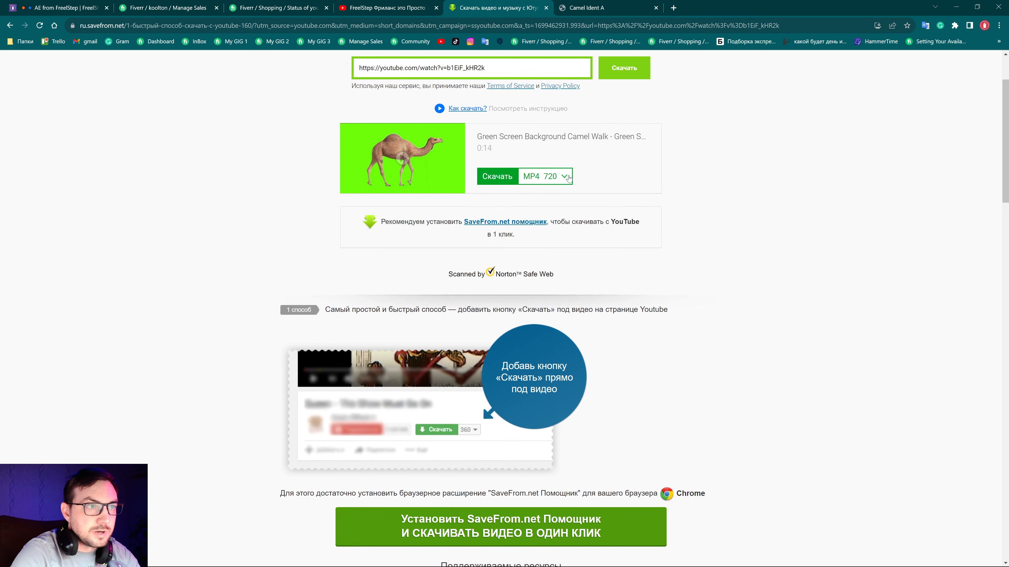
pyautogui.click(566, 178)
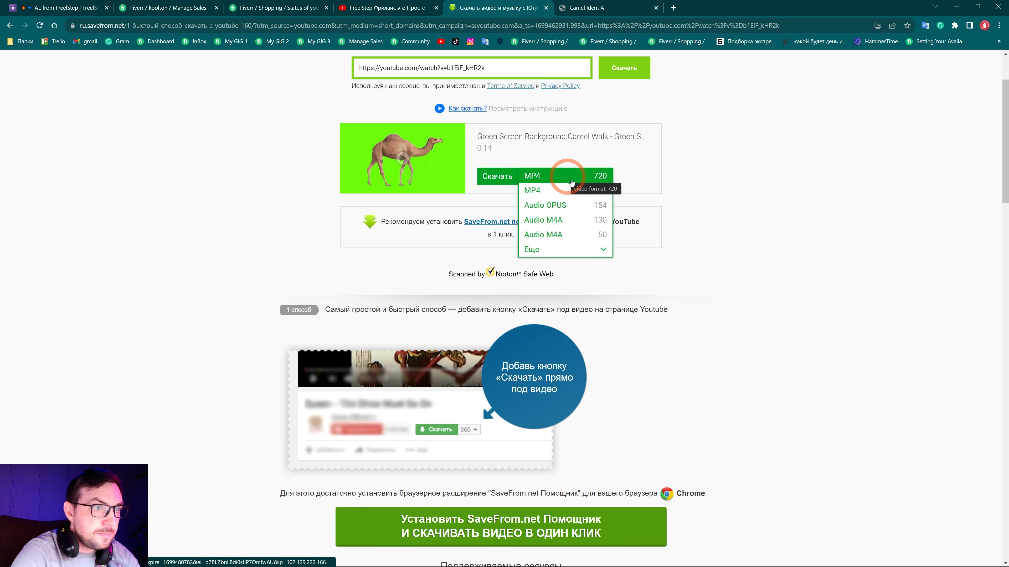
pyautogui.click(598, 248)
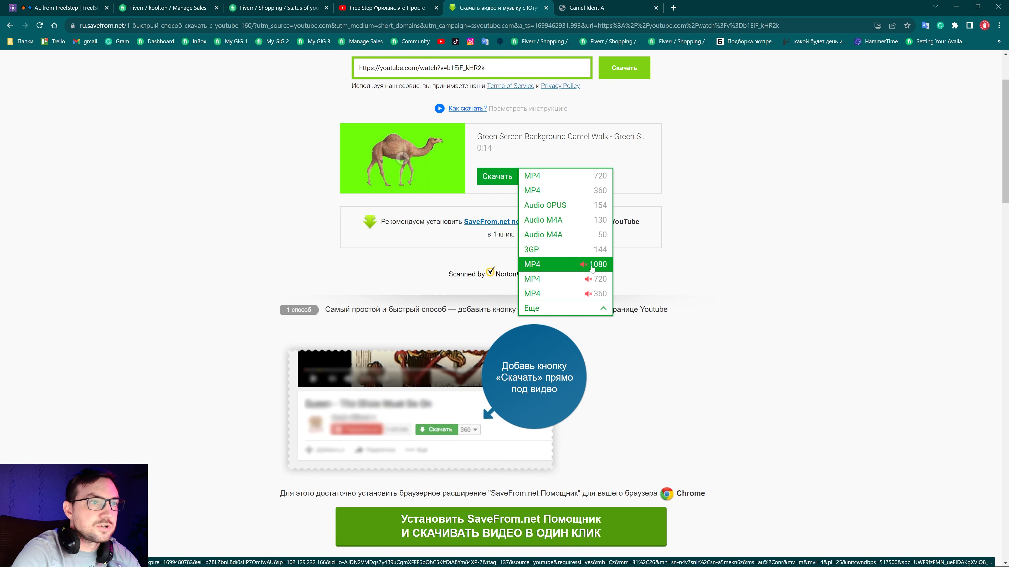
pyautogui.click(595, 269)
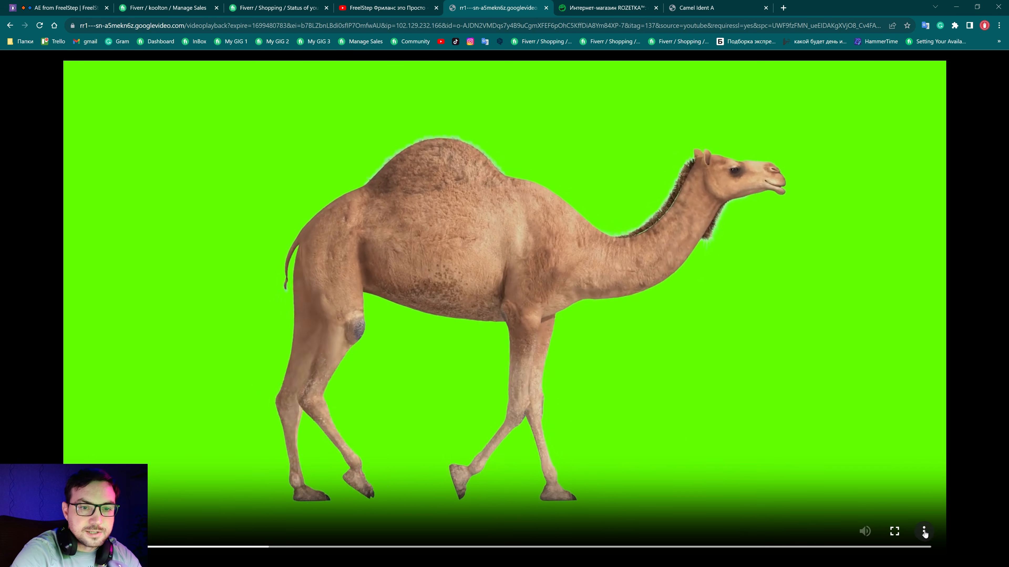
pyautogui.click(924, 531)
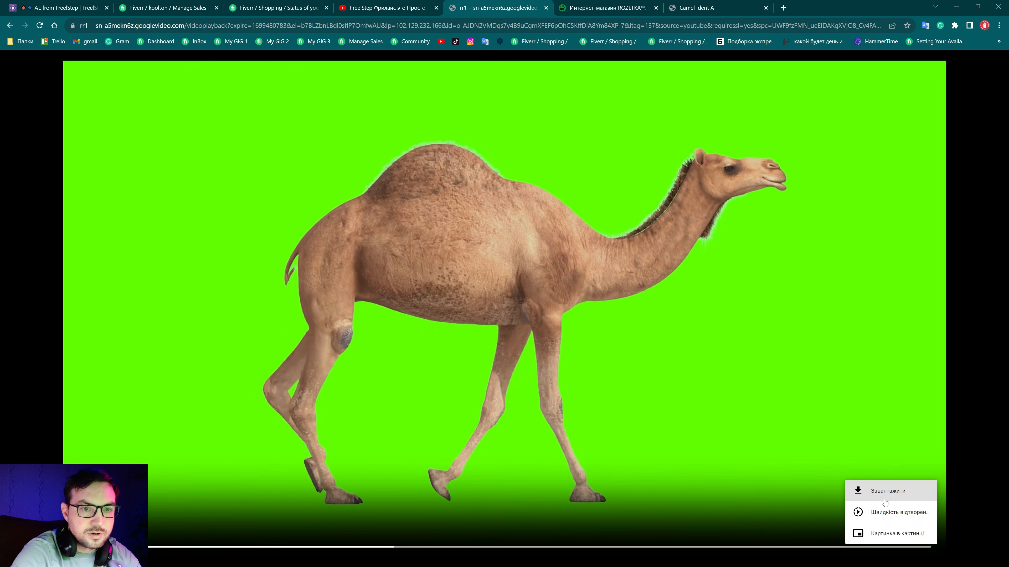
pyautogui.click(885, 502)
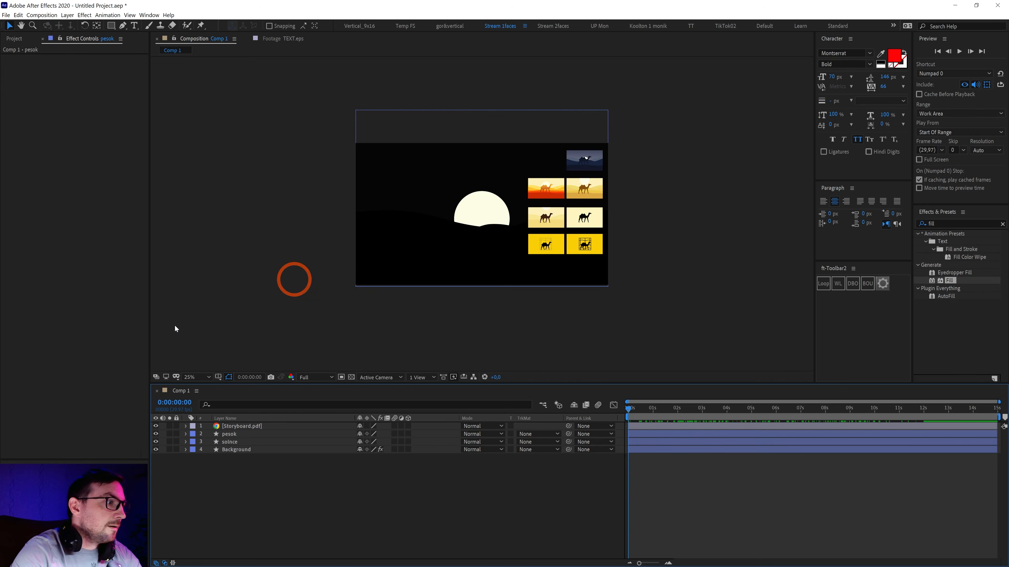
# Import videoplayback.mp4 from the desktop into the project and add it to Comp 1 as the top layer.
pyautogui.click(14, 38)
pyautogui.click(59, 198)
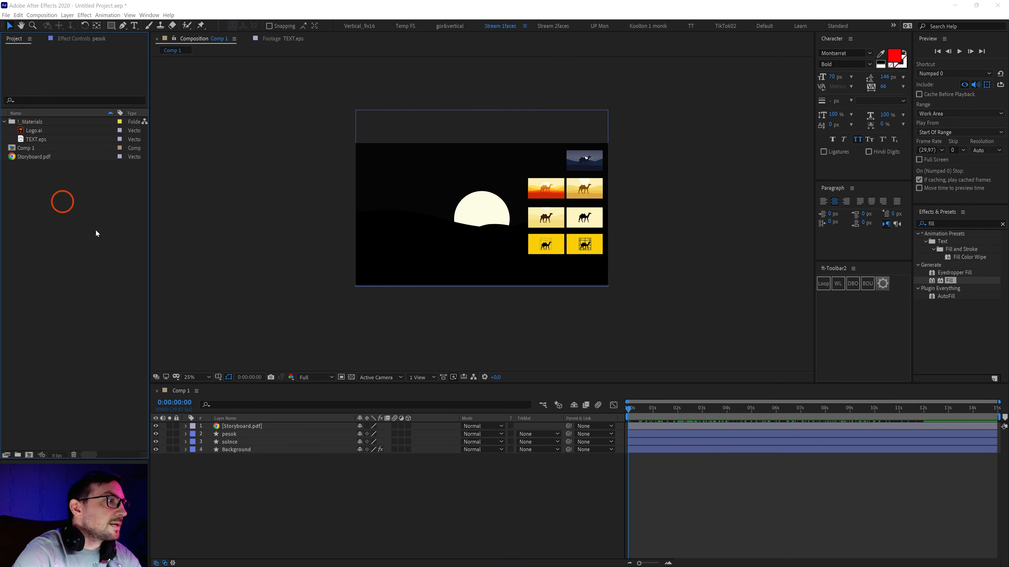
pyautogui.scroll(10, 187, 198)
pyautogui.click(36, 90)
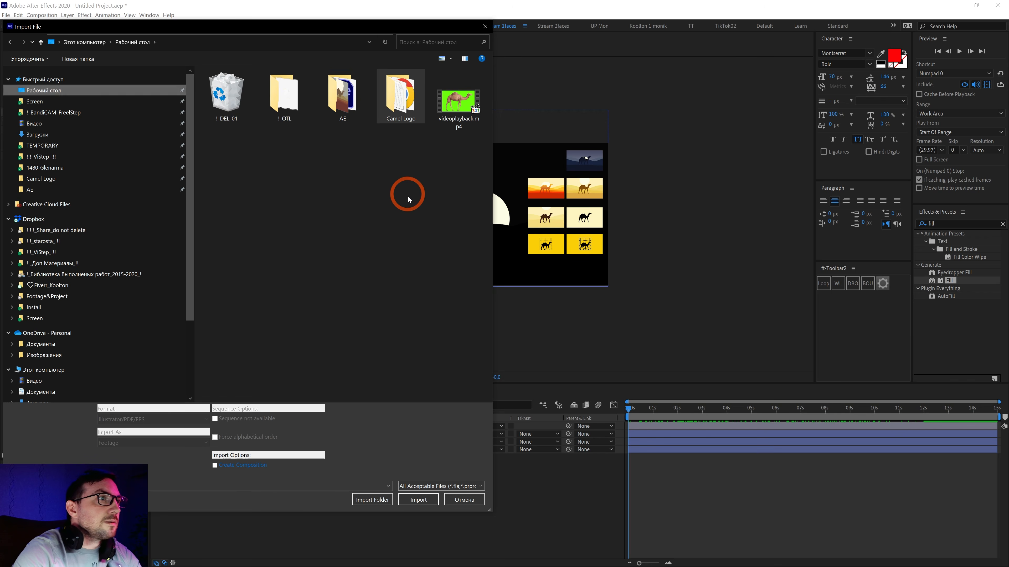
pyautogui.click(457, 107)
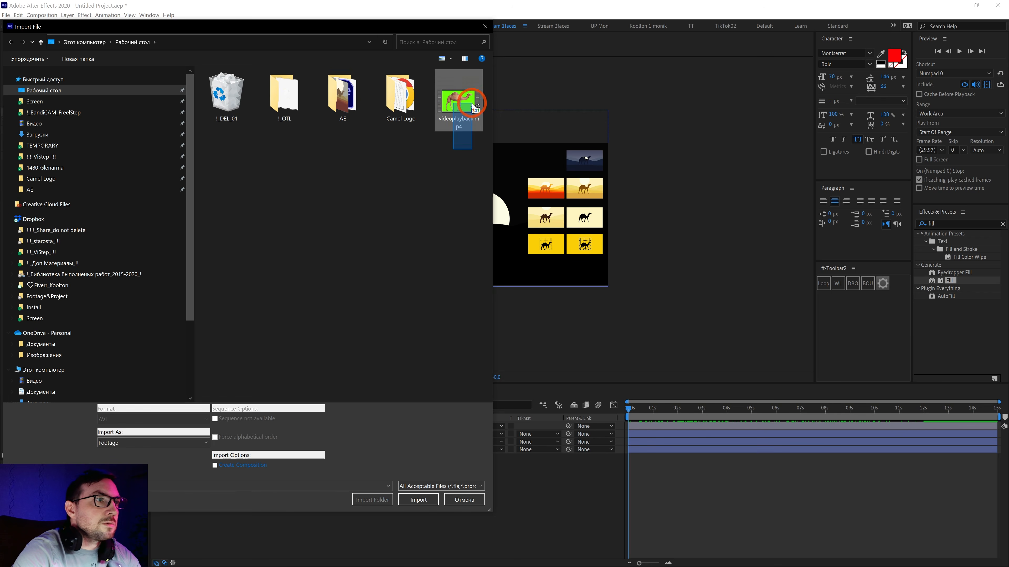
pyautogui.doubleClick(459, 112)
pyautogui.click(141, 159)
pyautogui.moveTo(33, 167); pyautogui.dragTo(252, 424)
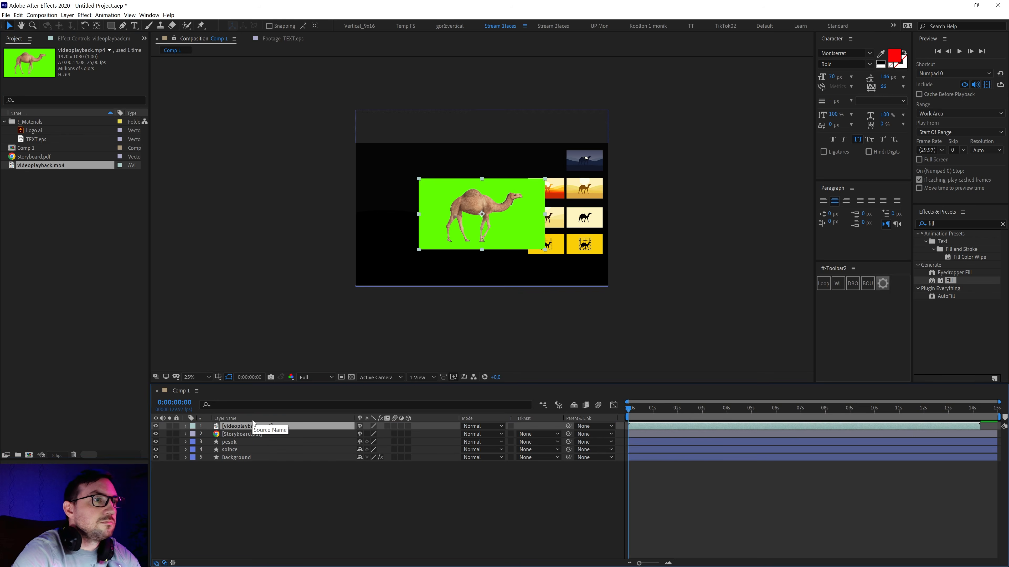
# Apply the Keylight (1.2) effect to the videoplayback.mp4 layer and sample the clip's green background as the Screen Colour.
pyautogui.moveTo(675, 408)
pyautogui.mouseDown()
pyautogui.moveTo(969, 409)
pyautogui.moveTo(691, 407)
pyautogui.mouseUp()
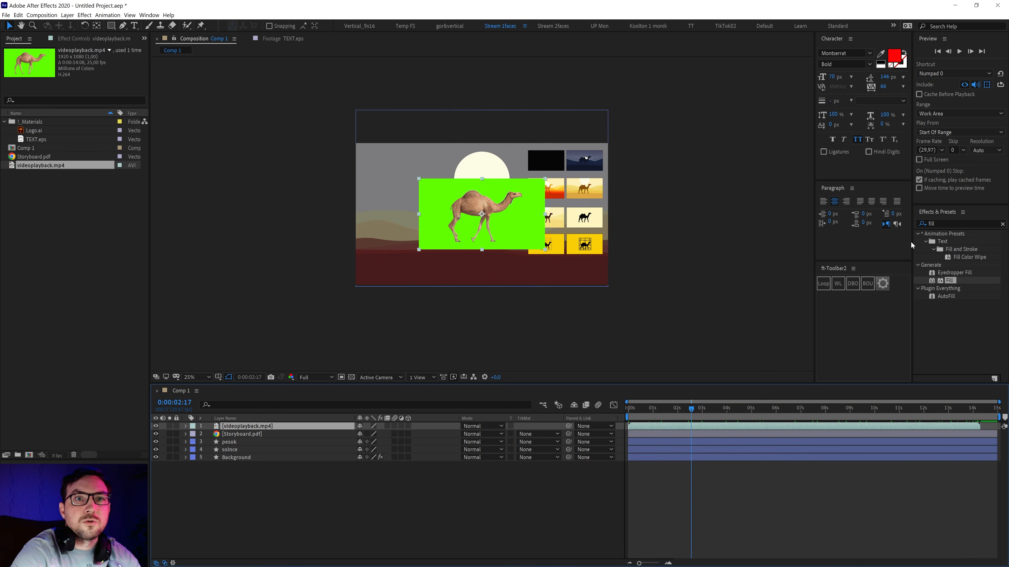
pyautogui.click(947, 225)
pyautogui.scroll(2, 479, 244)
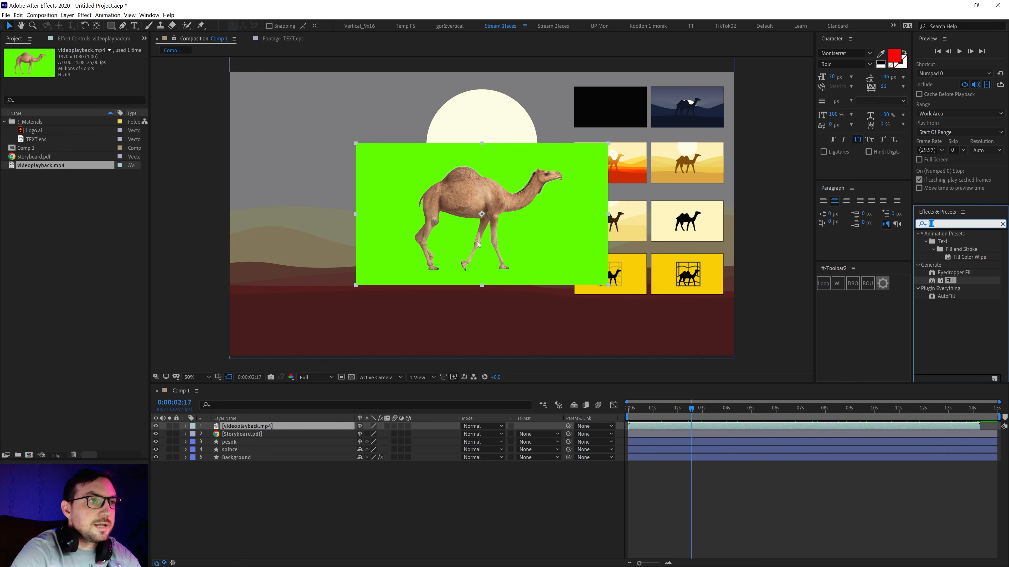
pyautogui.click(950, 222)
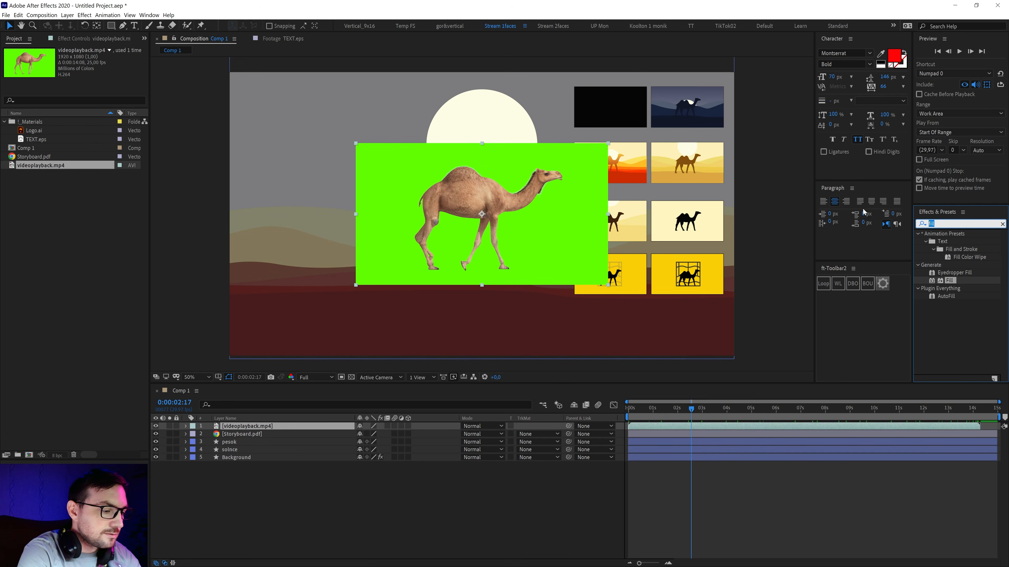
pyautogui.write('keyl')
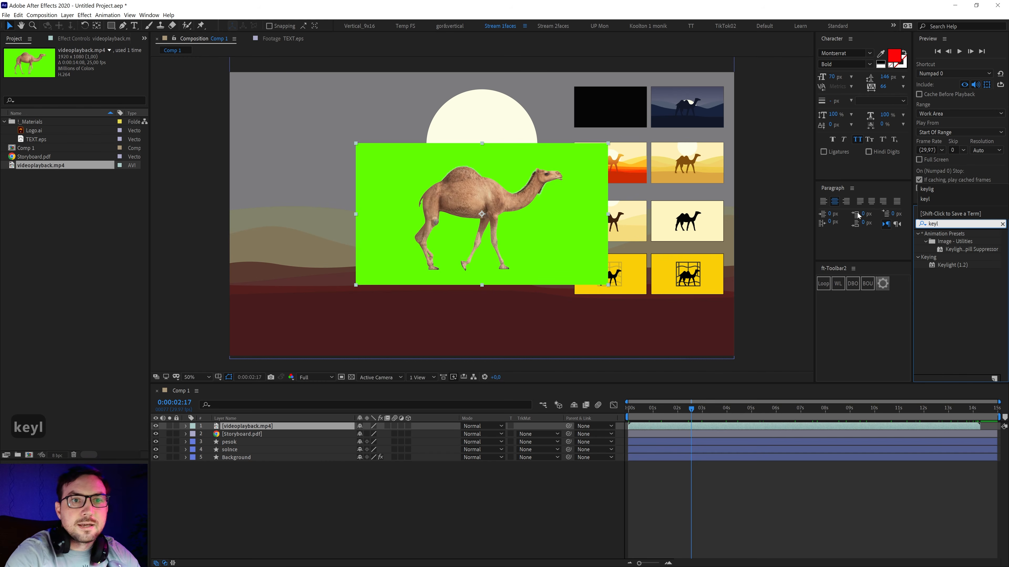
pyautogui.moveTo(962, 268); pyautogui.dragTo(269, 427)
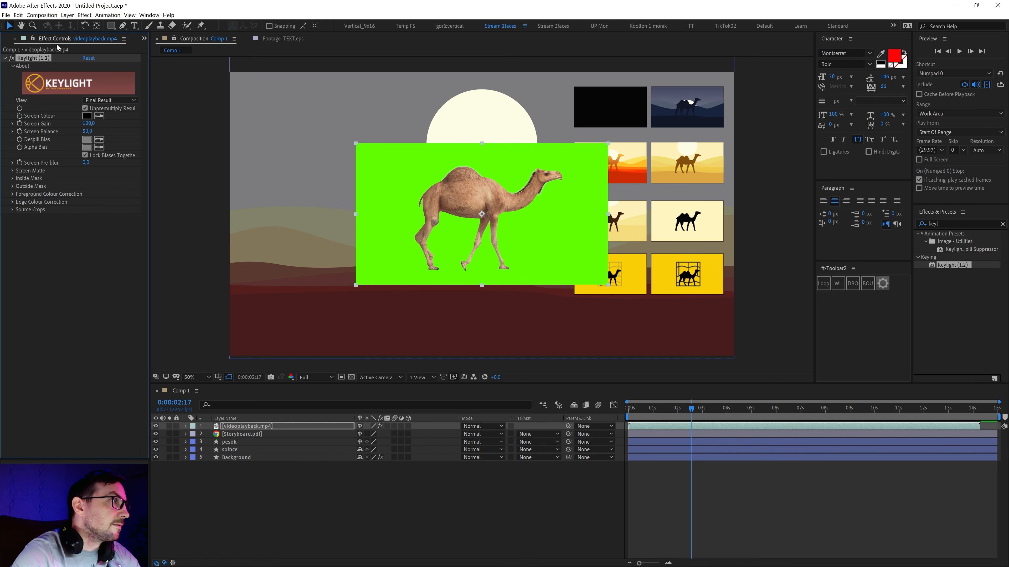
pyautogui.click(99, 116)
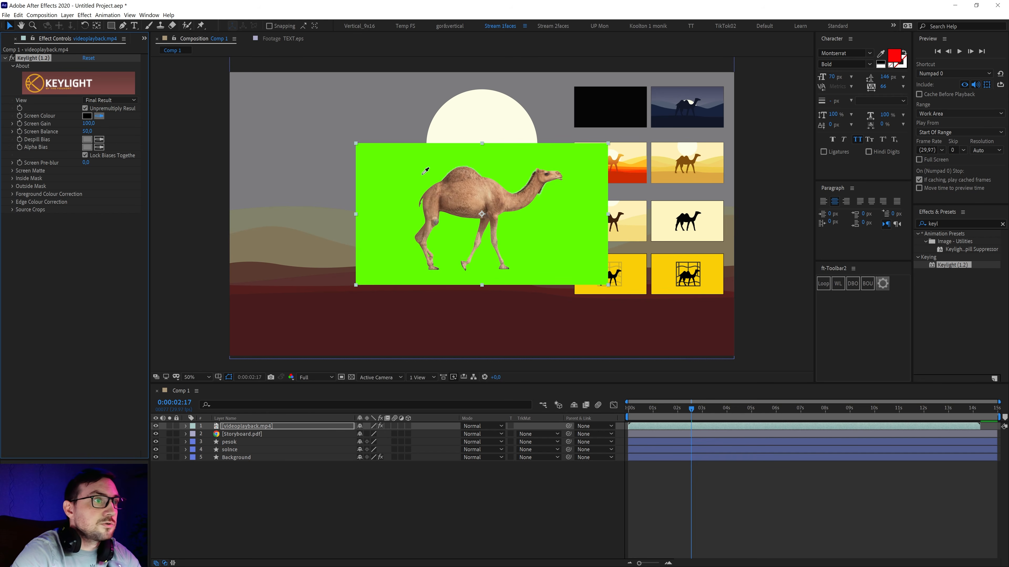
pyautogui.click(422, 177)
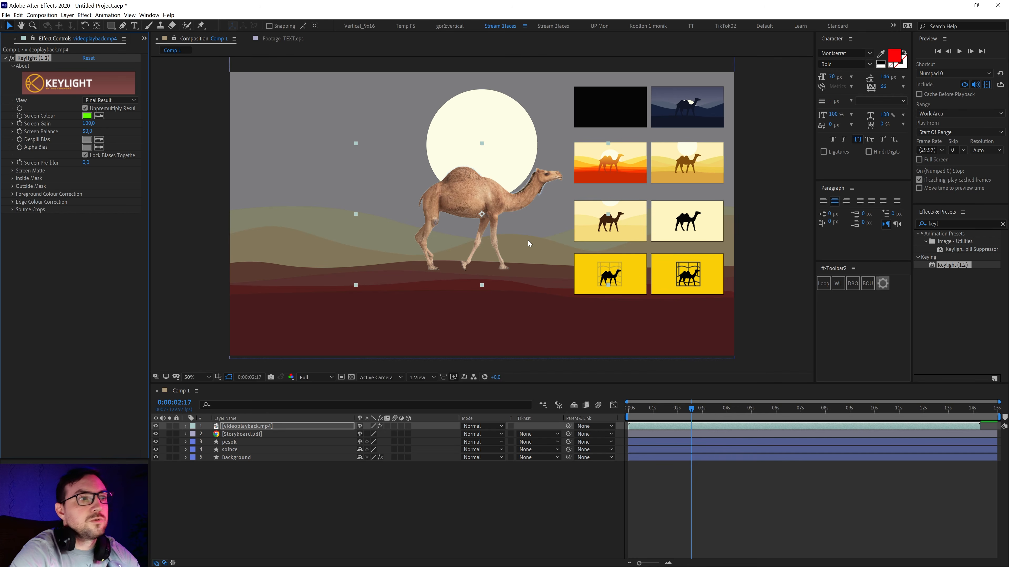
# Apply a Fill effect to the videoplayback.mp4 layer and confirm red as the camel's fill color.
pyautogui.moveTo(956, 225); pyautogui.dragTo(902, 226)
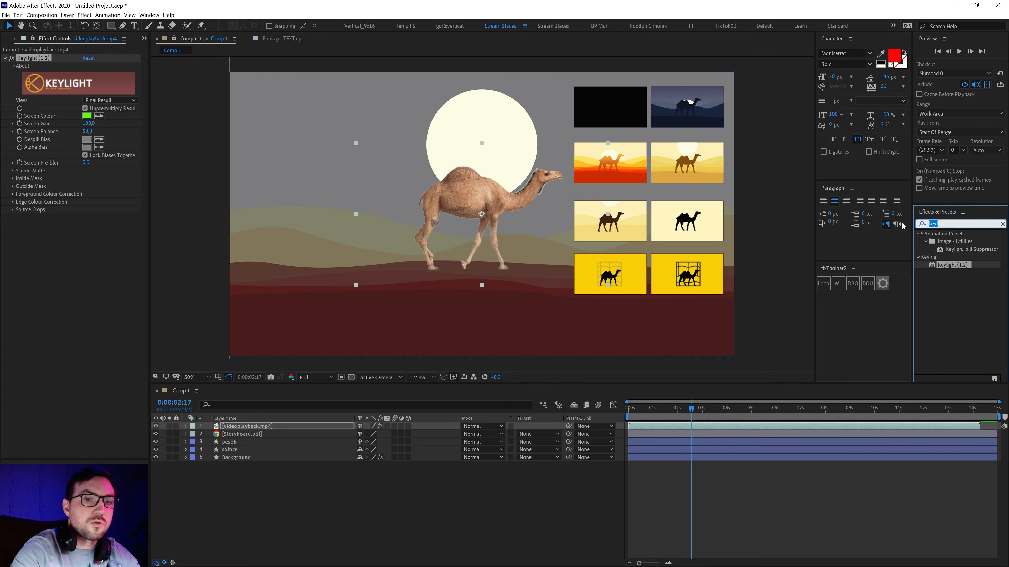
pyautogui.write('fill')
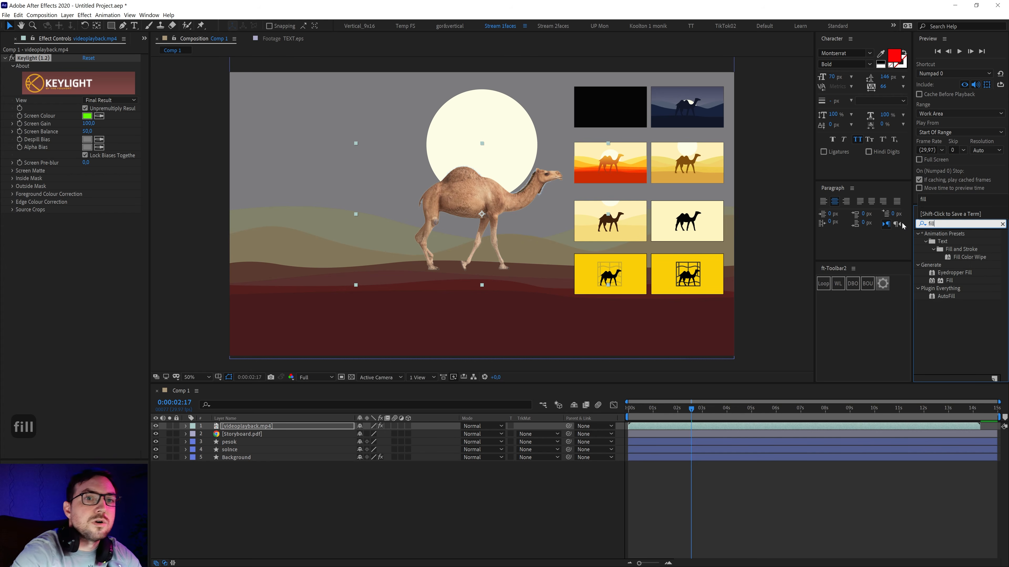
pyautogui.moveTo(949, 281); pyautogui.dragTo(254, 432)
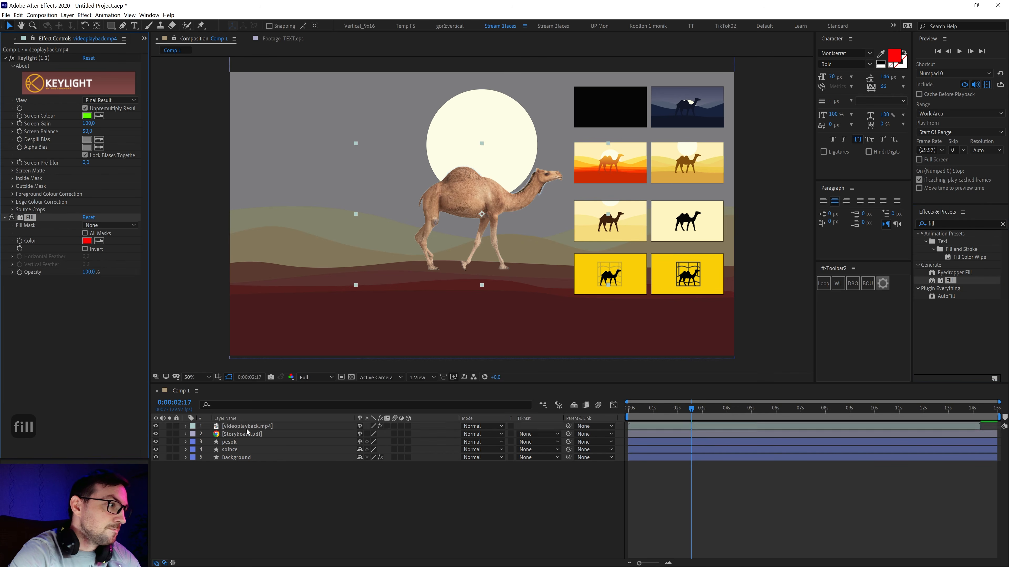
pyautogui.click(87, 240)
pyautogui.click(379, 335)
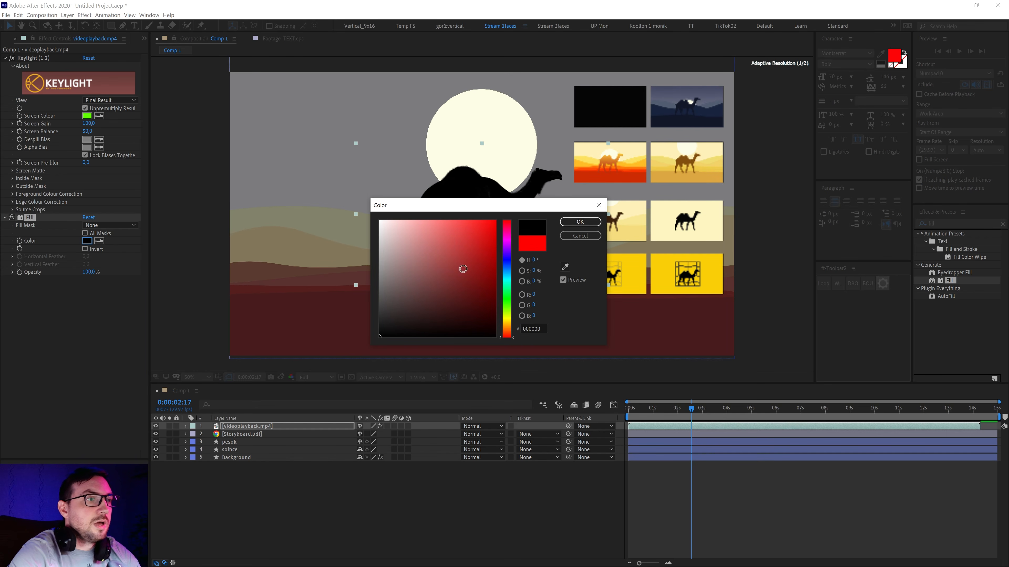
pyautogui.click(540, 241)
pyautogui.click(580, 221)
# Hide the Storyboard.pdf layer and review the background color transition between about 10 and 11 seconds.
pyautogui.moveTo(671, 407); pyautogui.dragTo(892, 413)
pyautogui.click(834, 434)
pyautogui.click(156, 434)
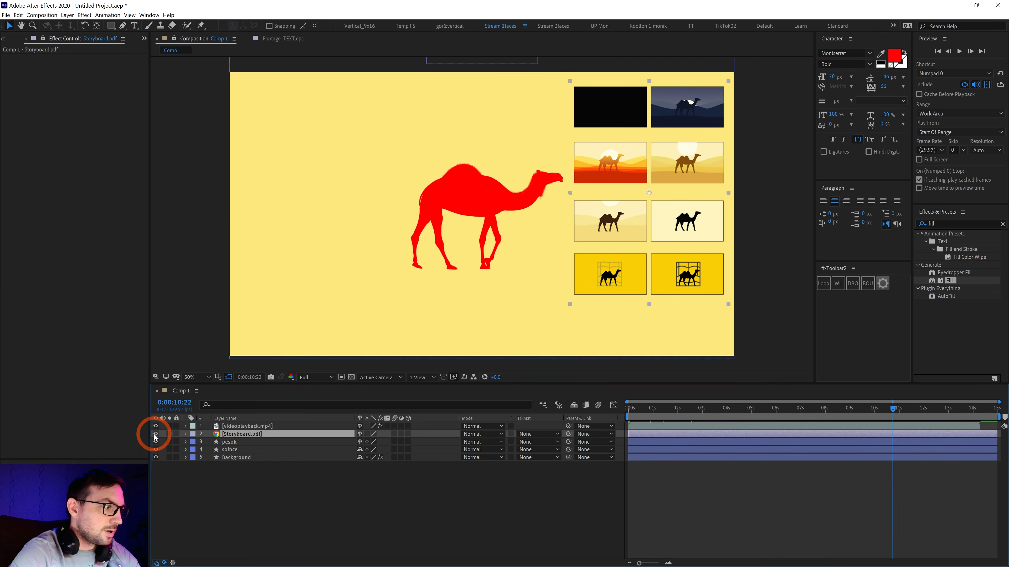
pyautogui.click(732, 437)
pyautogui.moveTo(878, 412); pyautogui.dragTo(899, 410)
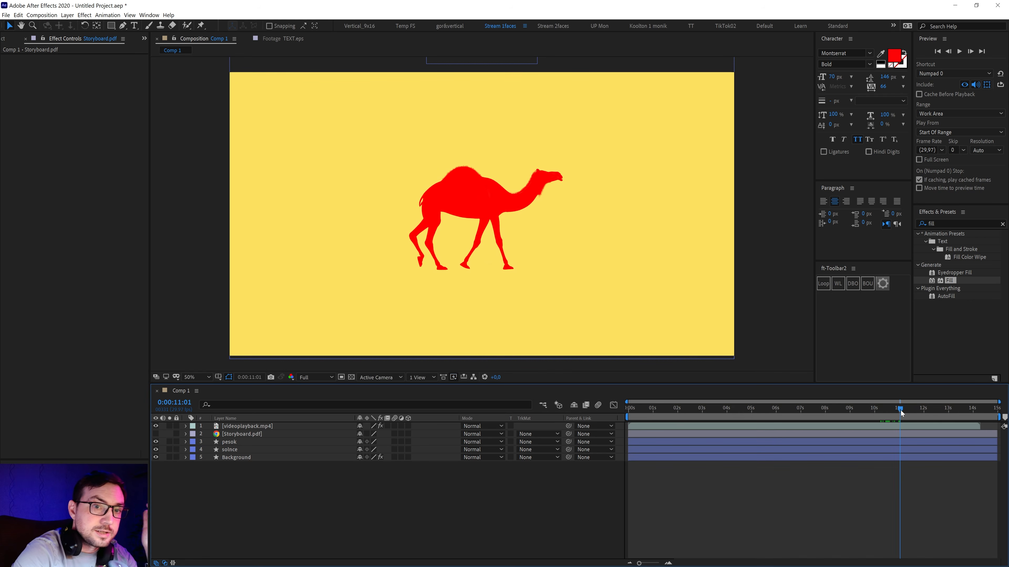
pyautogui.moveTo(900, 411); pyautogui.dragTo(876, 424)
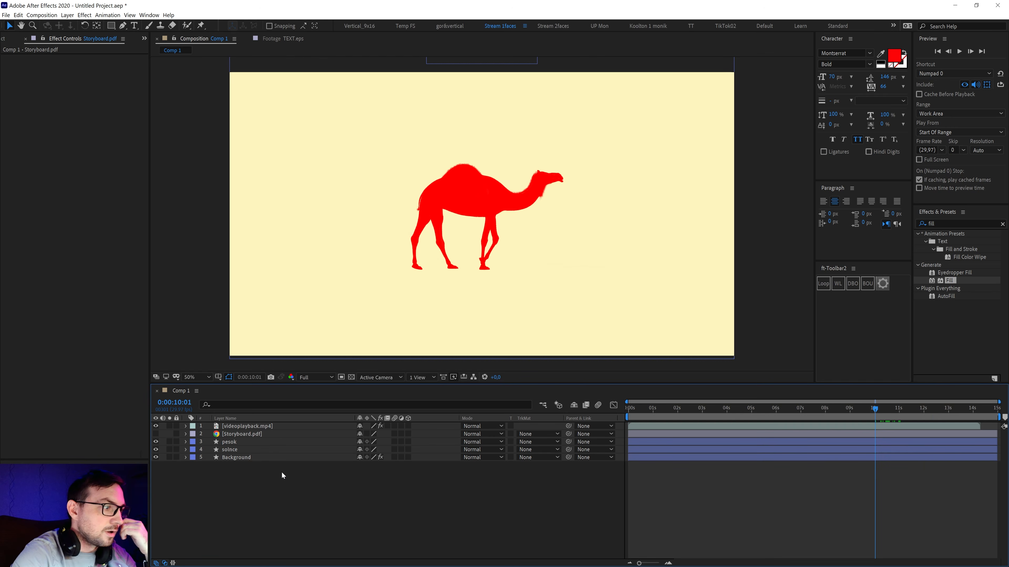
# Show the keyframes of the pesok, solnce and Background layers, enlarge the timeline, and check the frame just past the last color keyframes.
pyautogui.moveTo(265, 490); pyautogui.dragTo(218, 445)
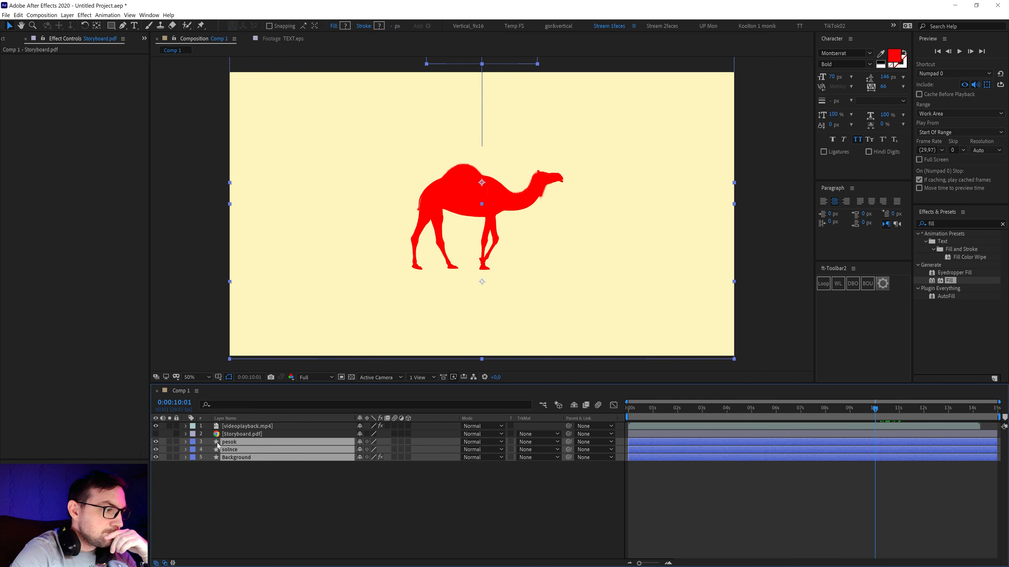
pyautogui.press('u')
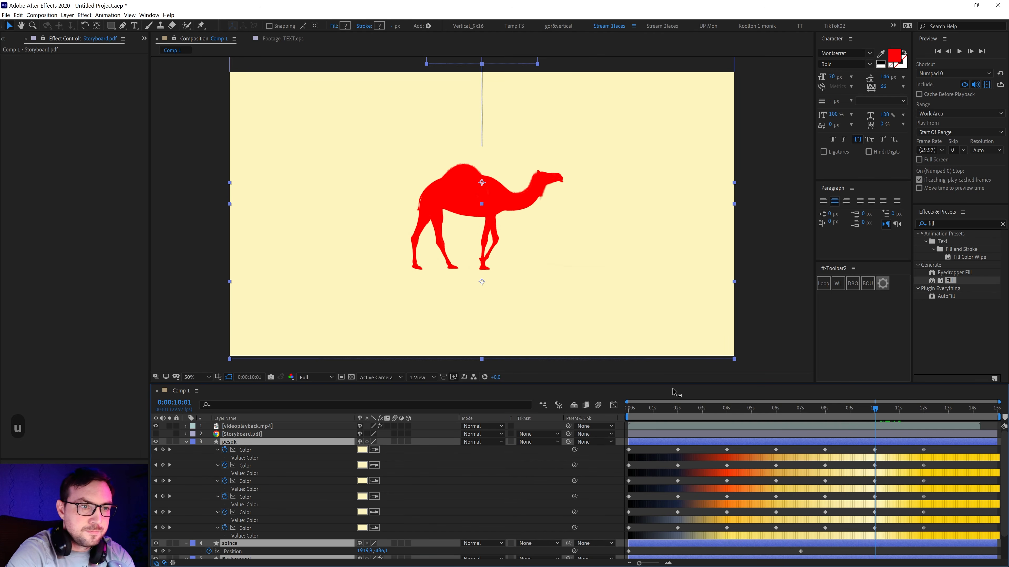
pyautogui.moveTo(667, 384); pyautogui.dragTo(662, 326)
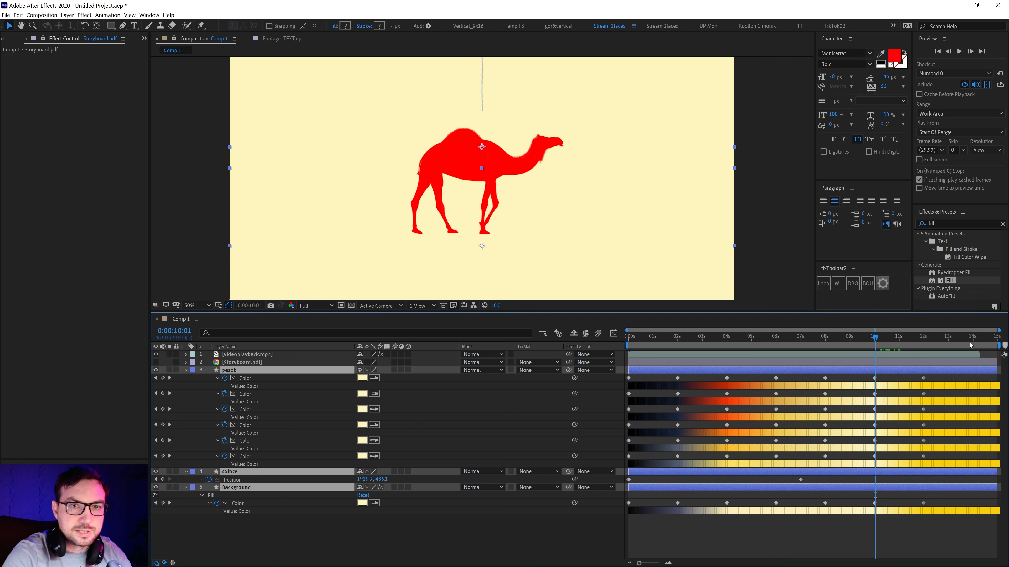
pyautogui.moveTo(935, 338); pyautogui.dragTo(935, 379)
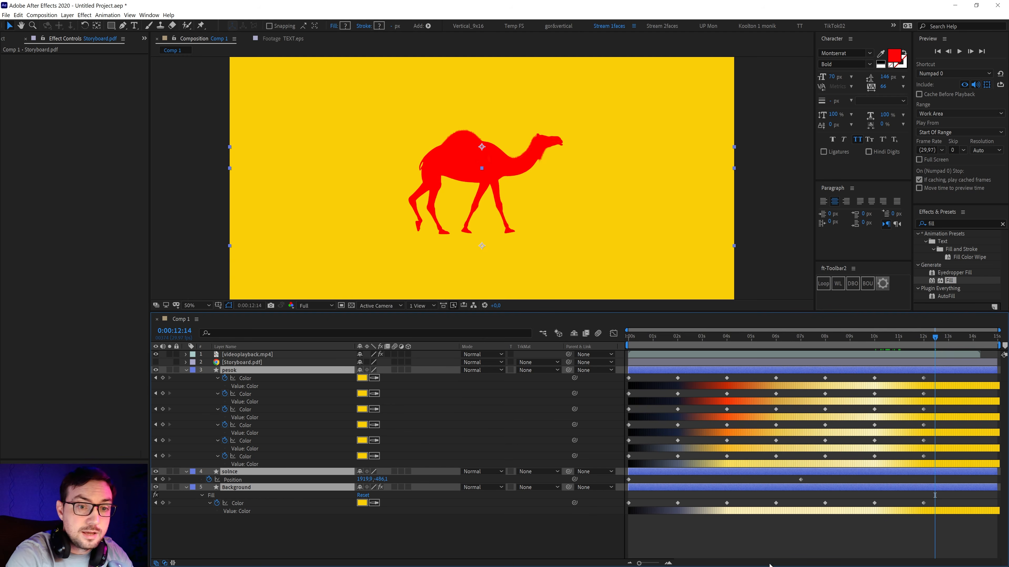
# Select all keyframes of the pesok, solnce and Background layers and compress them proportionally so the last ones land at about 0:00:09:09.
pyautogui.moveTo(949, 379); pyautogui.dragTo(473, 558)
pyautogui.moveTo(730, 341); pyautogui.dragTo(596, 372)
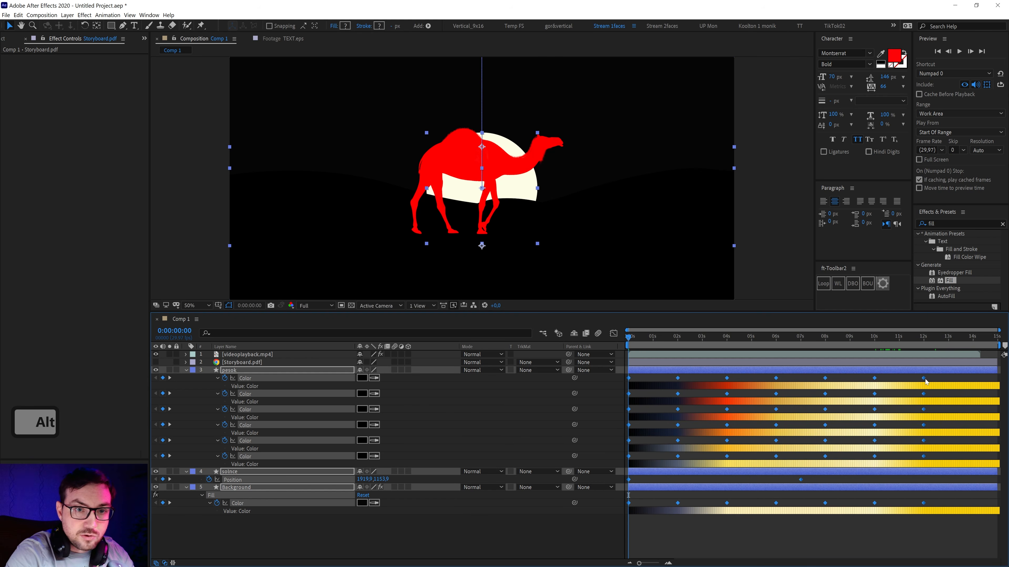
pyautogui.moveTo(902, 390); pyautogui.dragTo(891, 392)
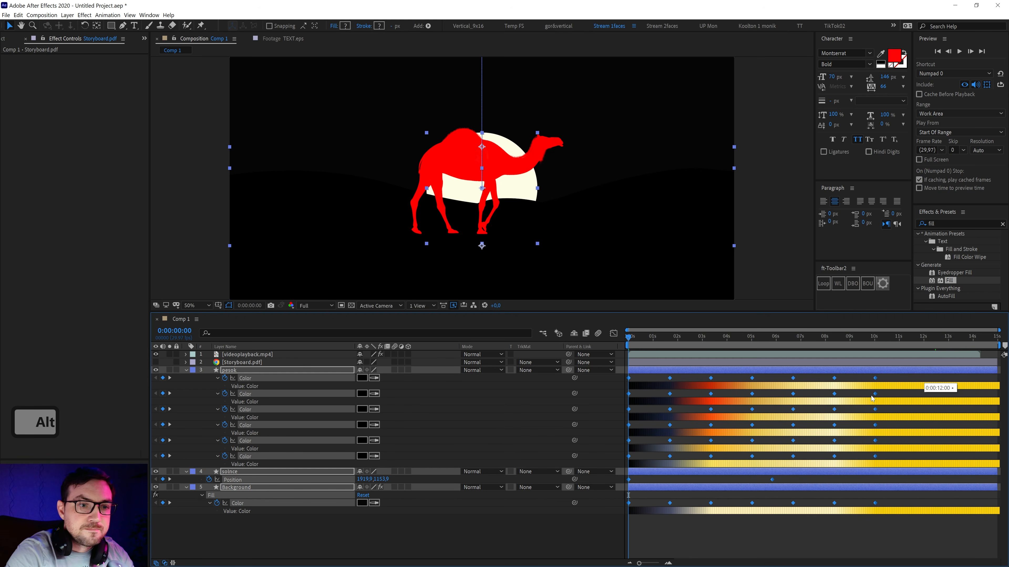
pyautogui.moveTo(861, 401); pyautogui.dragTo(859, 402)
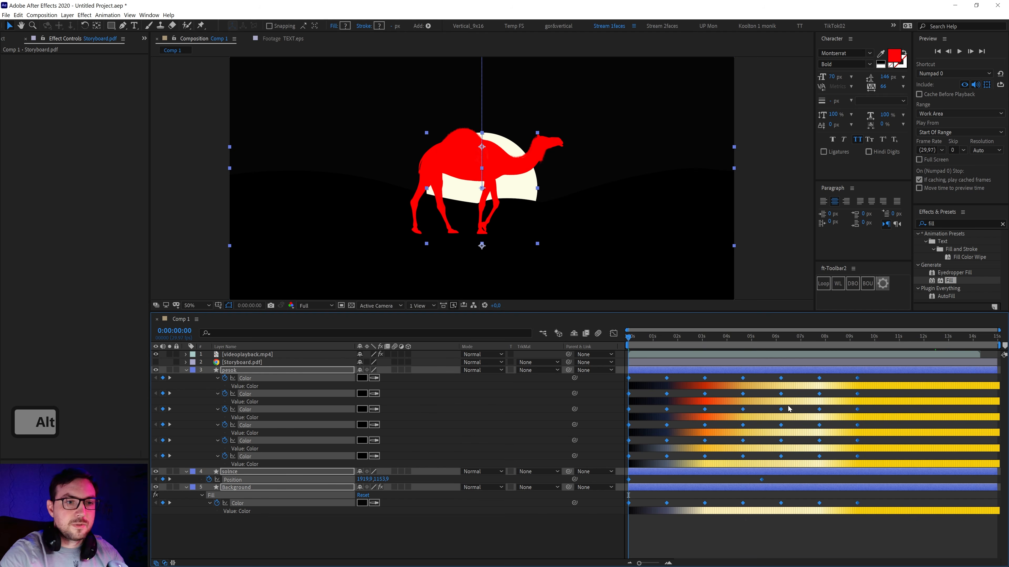
# Move the solnce layer's final Position keyframe to 0:00:08:00 and check the frame at the last color keyframes.
pyautogui.moveTo(742, 341); pyautogui.dragTo(826, 381)
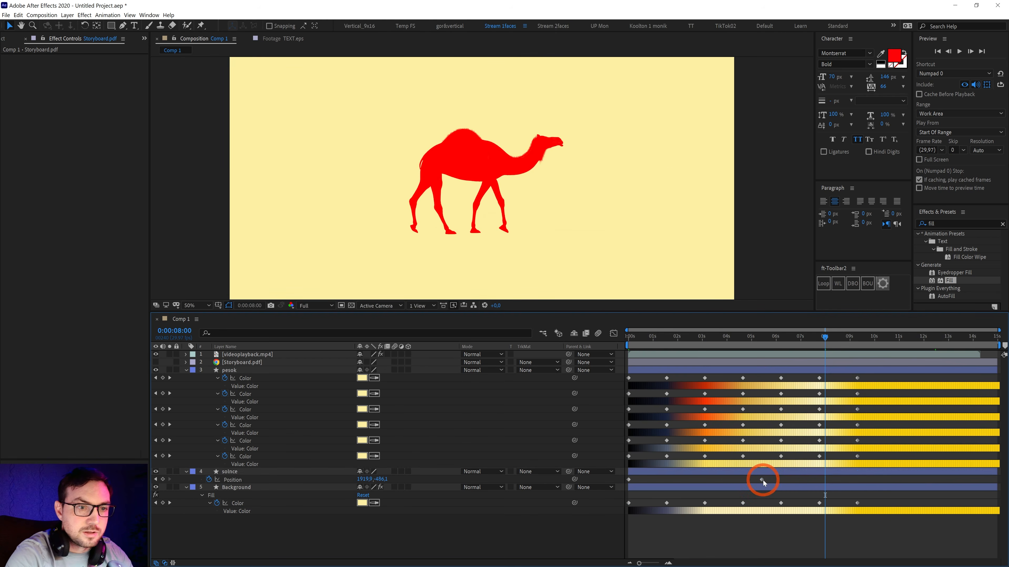
pyautogui.moveTo(761, 480); pyautogui.dragTo(824, 480)
pyautogui.moveTo(812, 345); pyautogui.dragTo(858, 378)
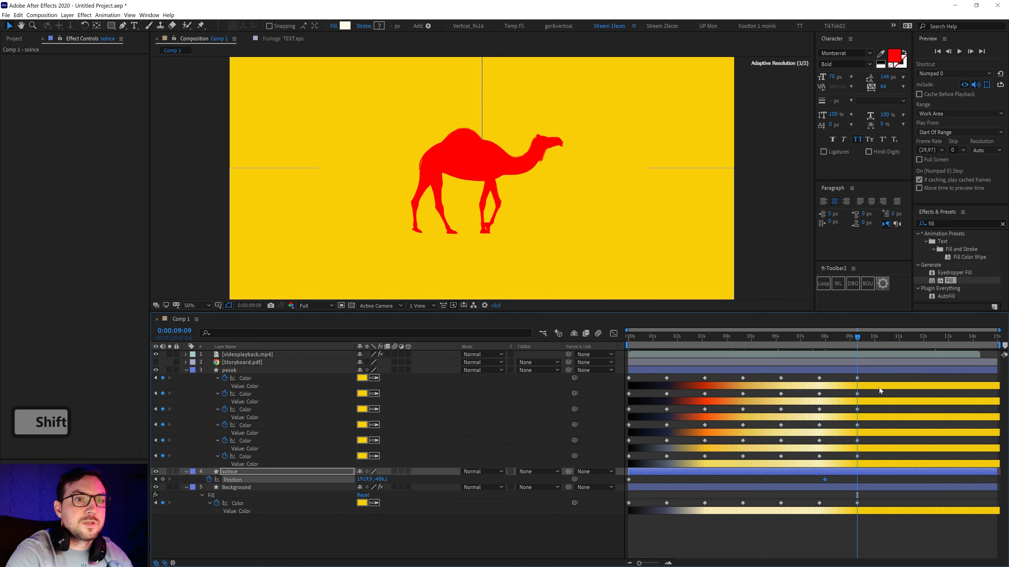
# Set the current time to 0:00:09:00, collapse the properties of the pesok, solnce and Background layers, and clear the layer selection.
pyautogui.moveTo(853, 338); pyautogui.dragTo(848, 337)
pyautogui.press('pagedown')
pyautogui.press('pagedown')
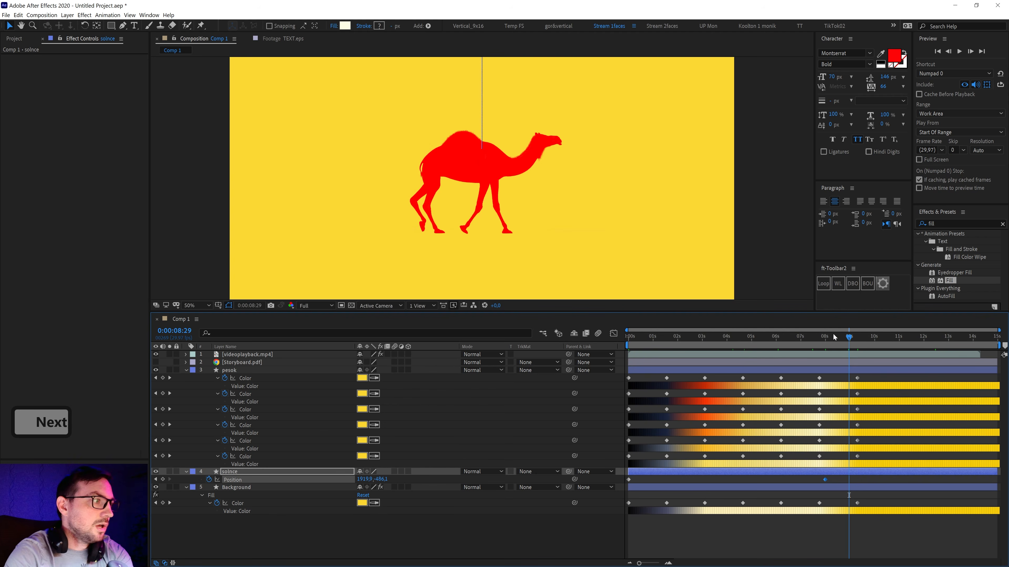
pyautogui.click(187, 371)
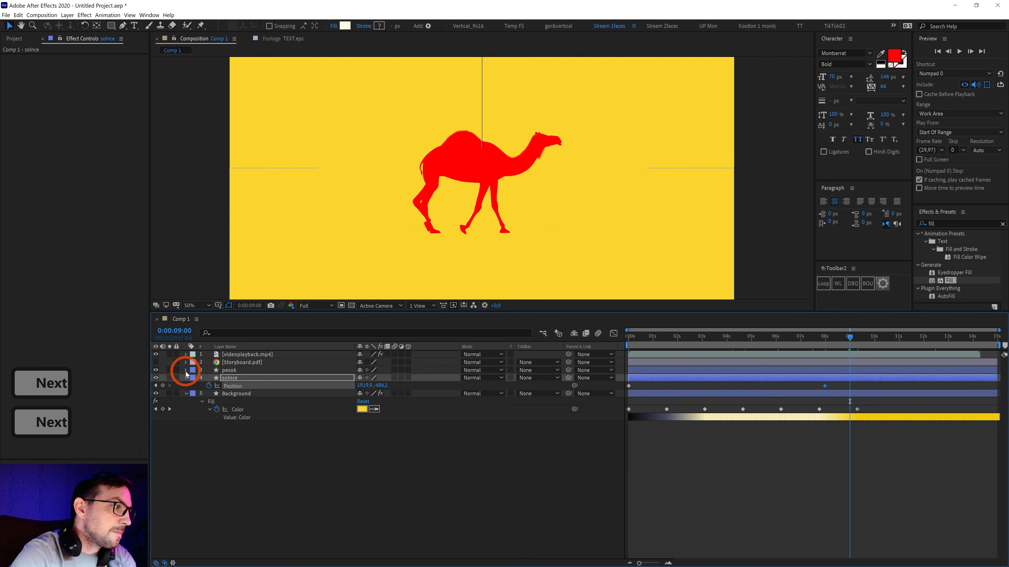
pyautogui.click(187, 387)
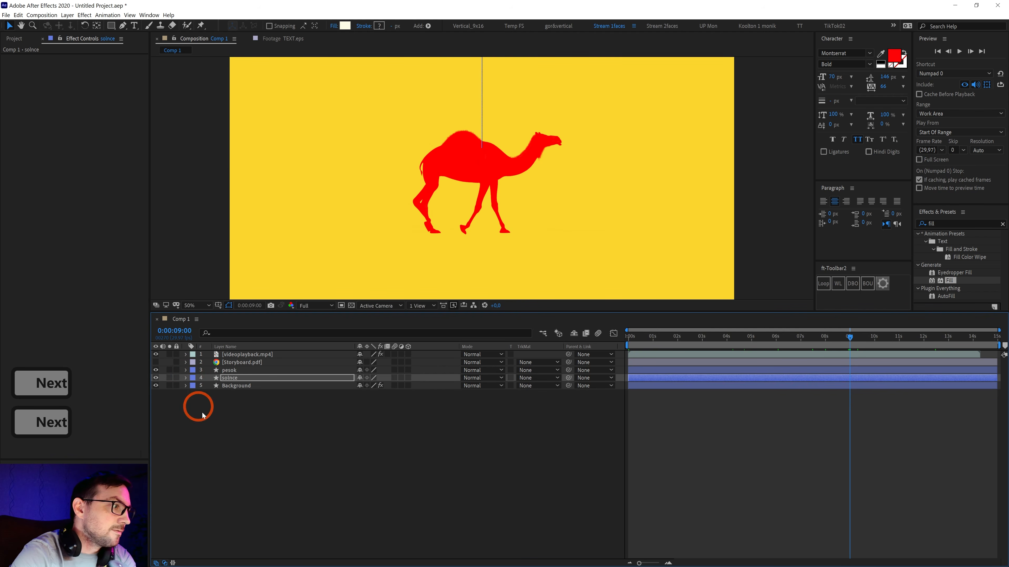
pyautogui.click(217, 439)
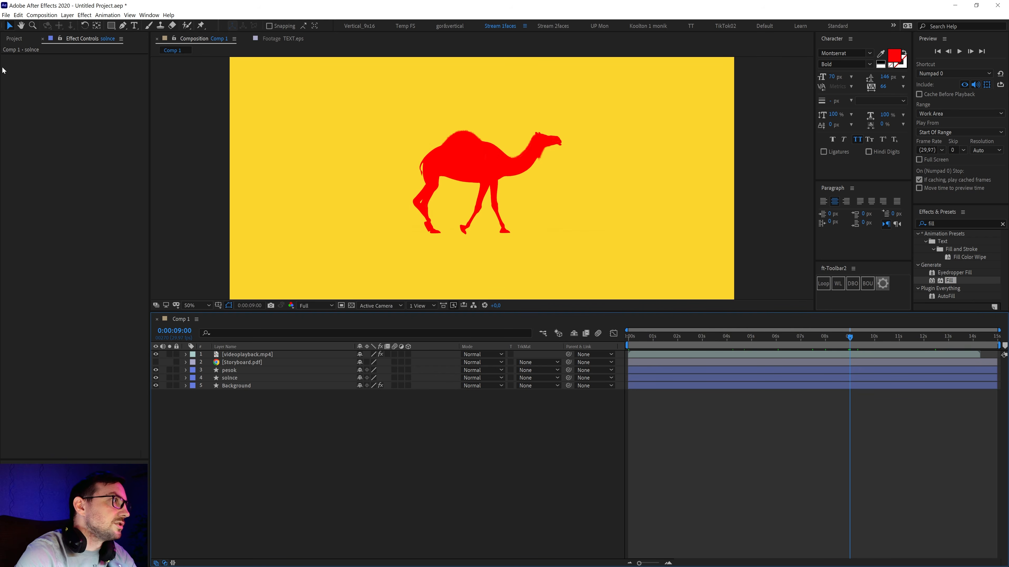
# Add Logo.ai from the project materials to Comp 1 as the top layer and solo it.
pyautogui.click(15, 41)
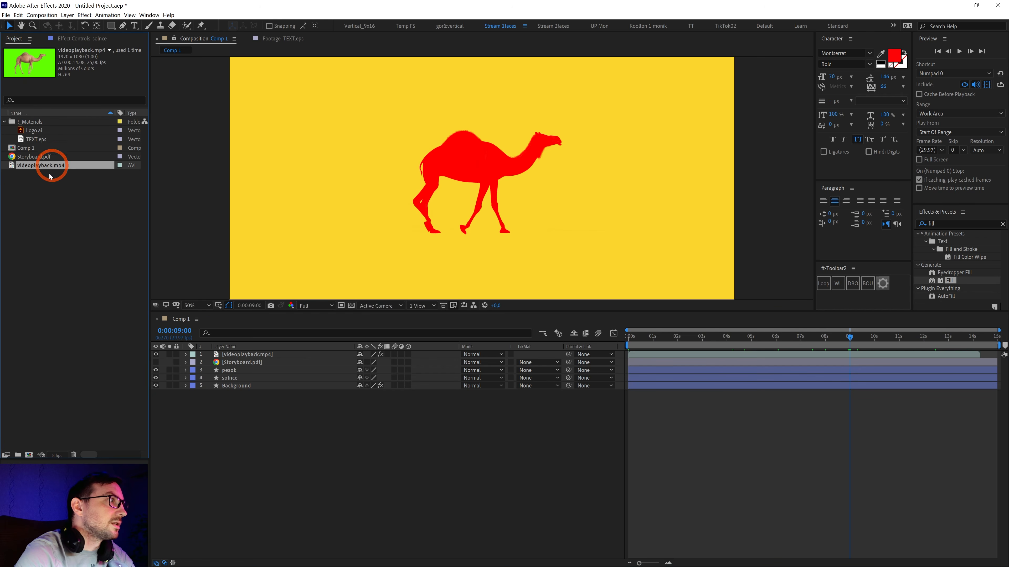
pyautogui.click(34, 131)
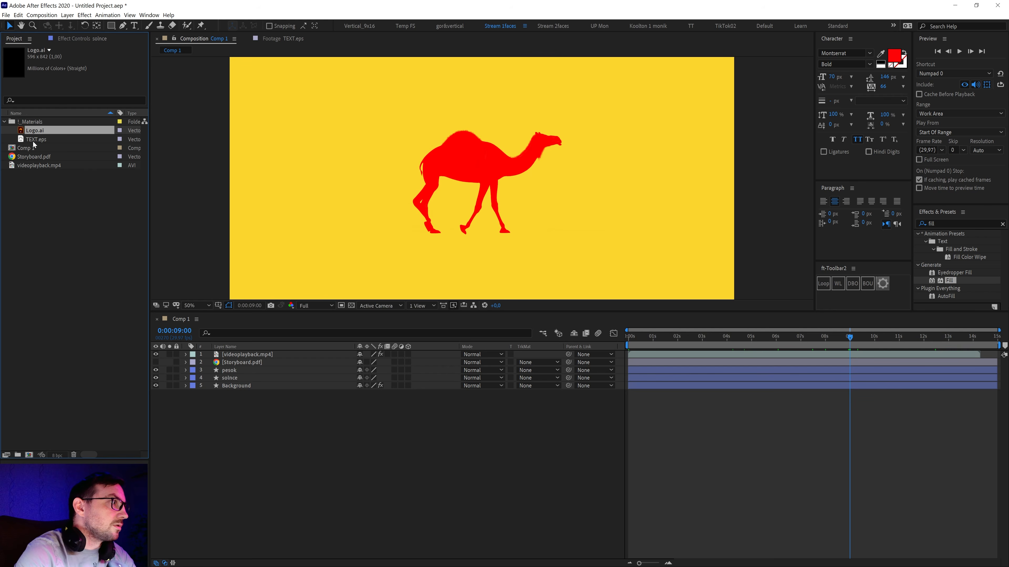
pyautogui.moveTo(35, 134); pyautogui.dragTo(243, 355)
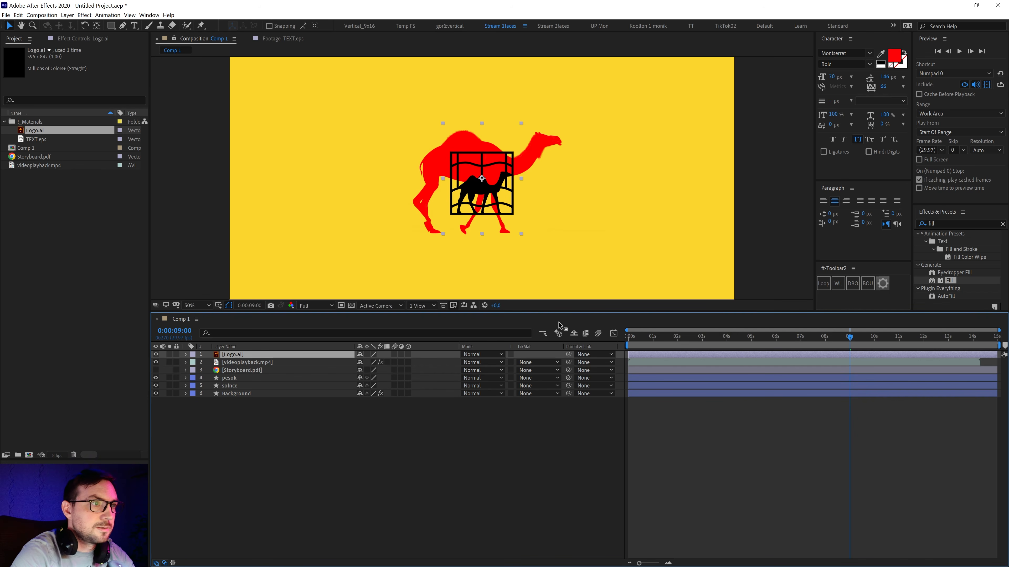
pyautogui.click(171, 355)
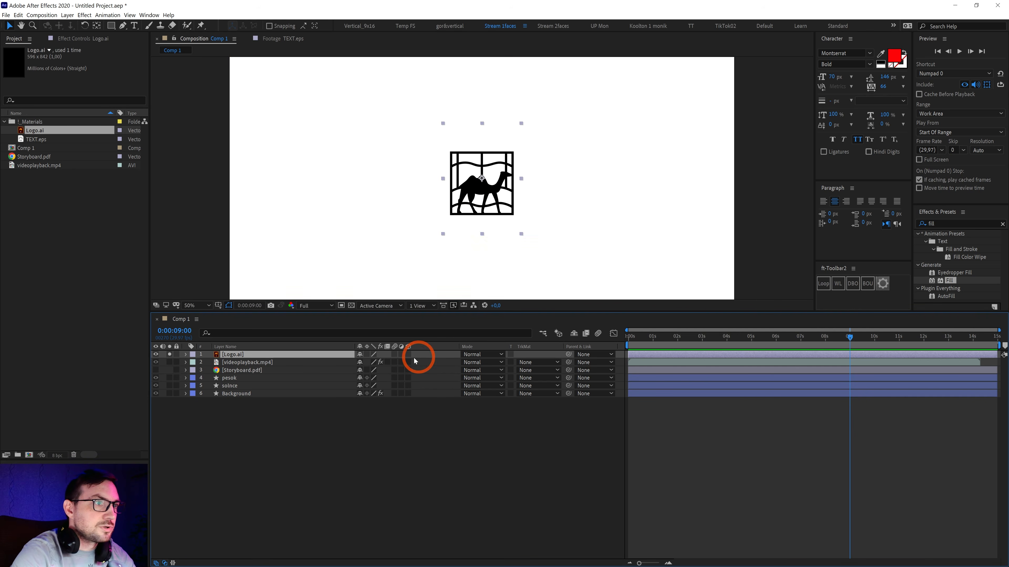
# Create shapes from the Logo.ai vector layer and delete the original Logo.ai layer from the composition.
pyautogui.rightClick(236, 356)
pyautogui.moveTo(284, 287)
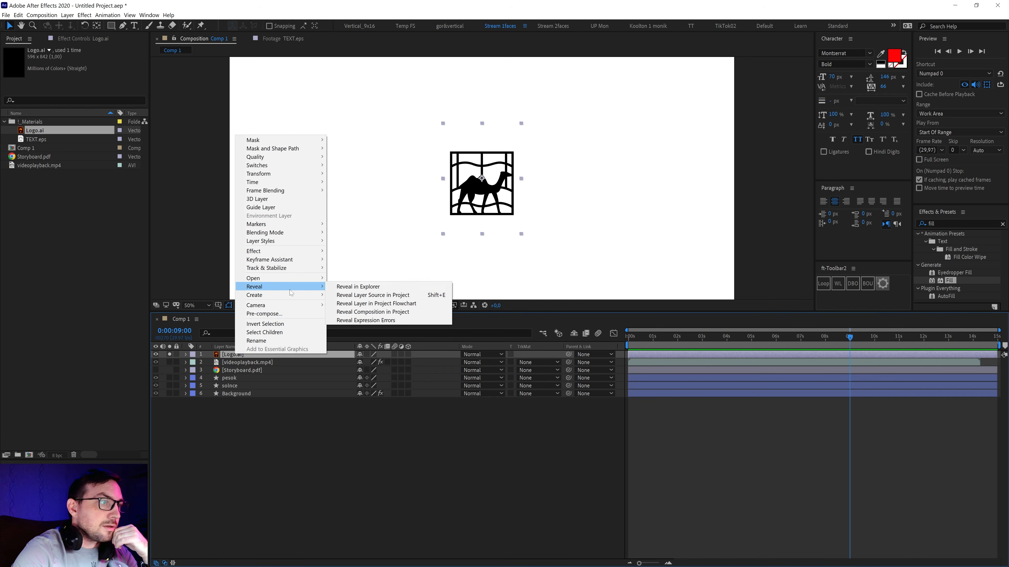
pyautogui.click(263, 295)
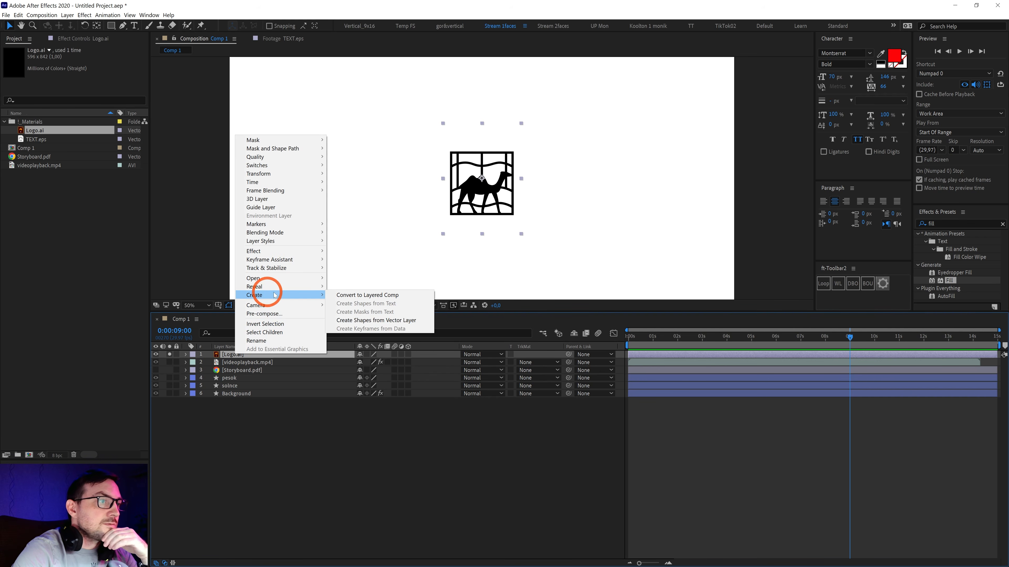
pyautogui.click(377, 320)
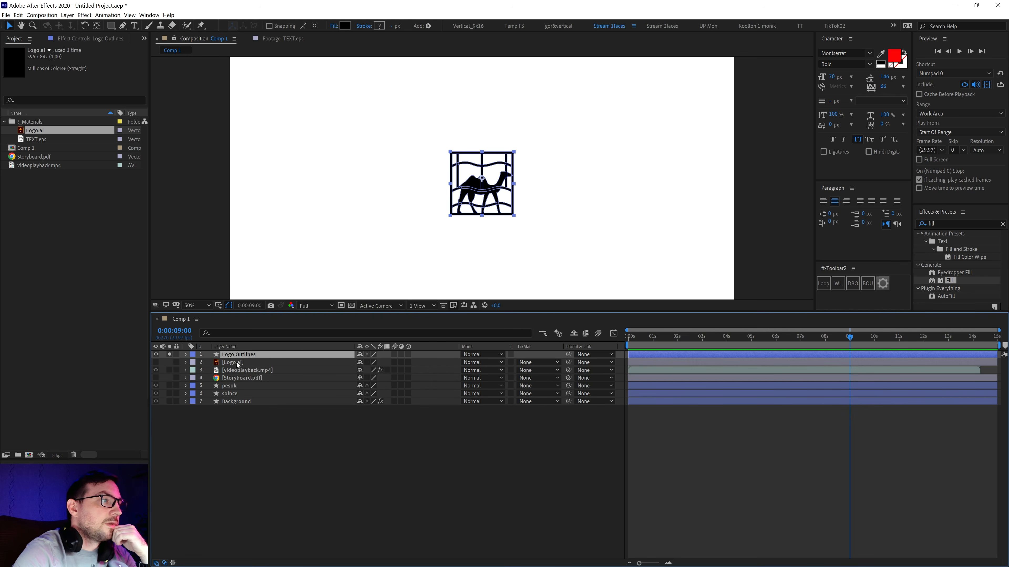
pyautogui.click(238, 363)
pyautogui.press('Delete')
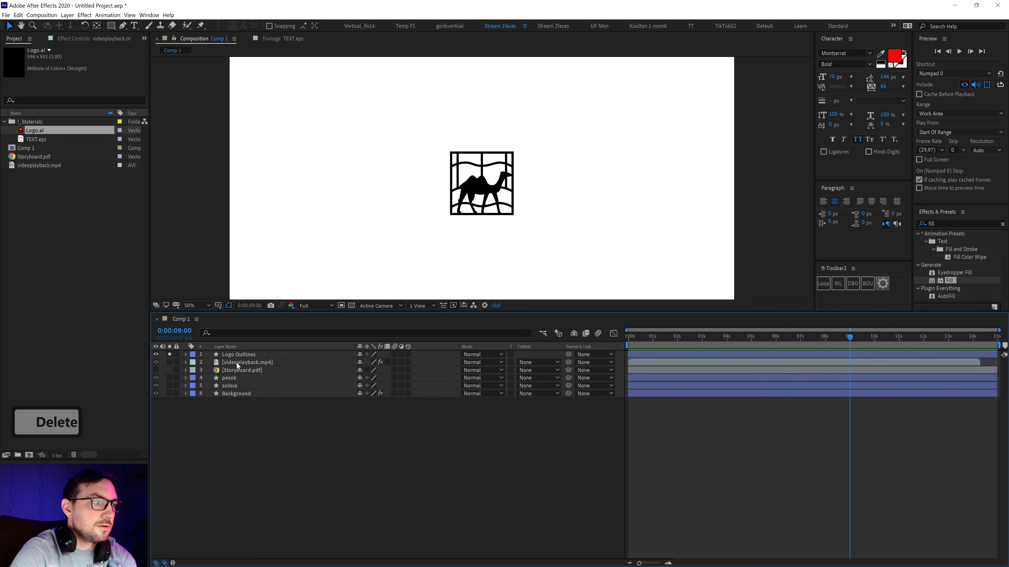
# Delete the Logo.ai footage from the project's materials folder.
pyautogui.click(116, 273)
pyautogui.click(32, 131)
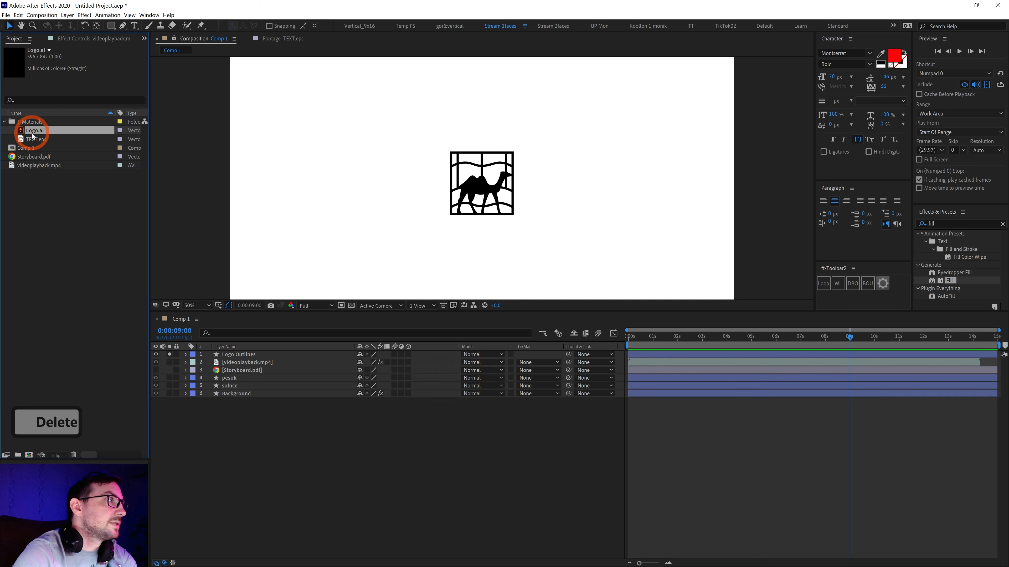
pyautogui.press('Delete')
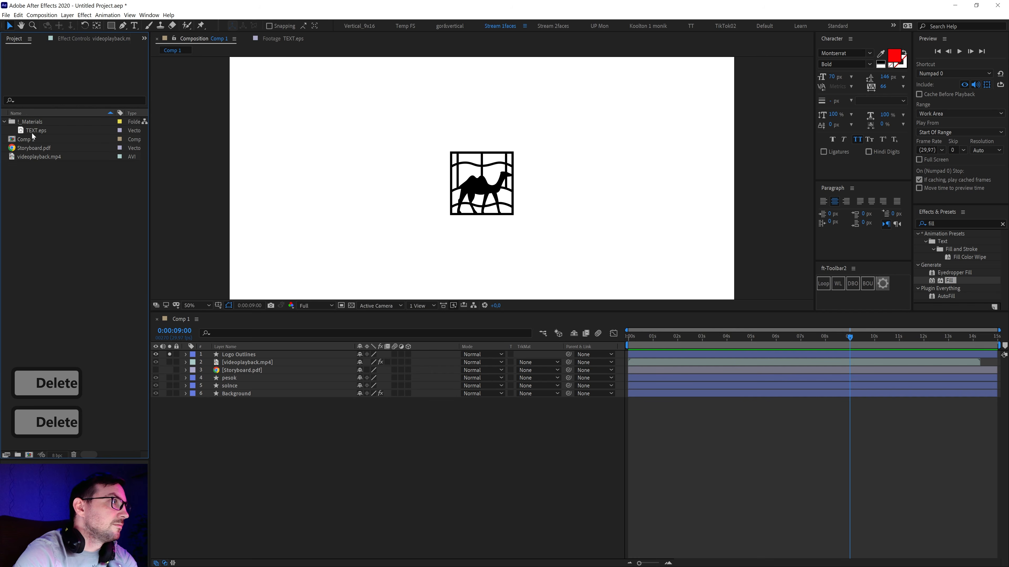
# Examine which logo part each of Group 1 to Group 8 in Logo Outlines holds by toggling their visibility.
pyautogui.click(230, 354)
pyautogui.click(185, 355)
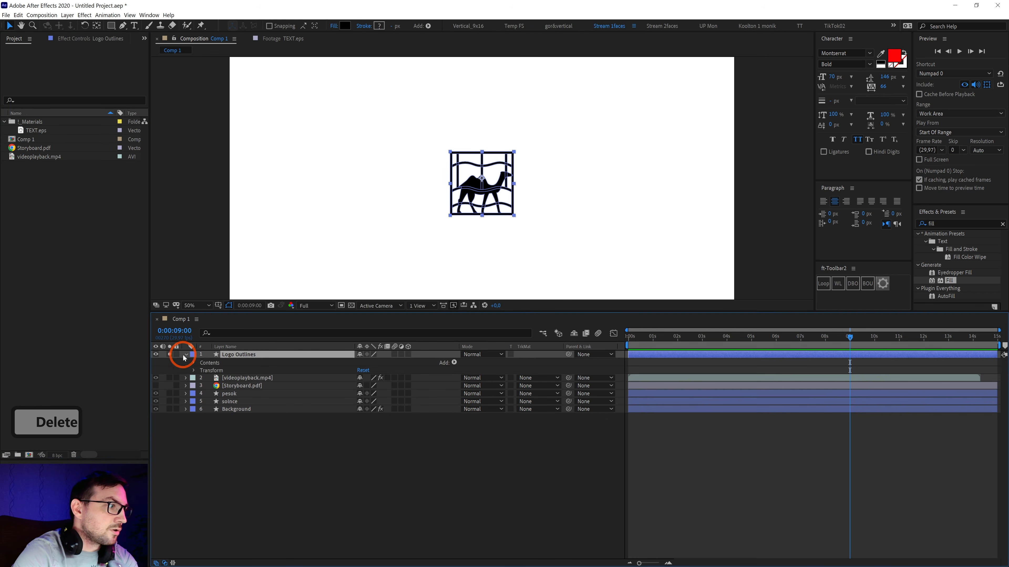
pyautogui.click(193, 362)
pyautogui.click(215, 370)
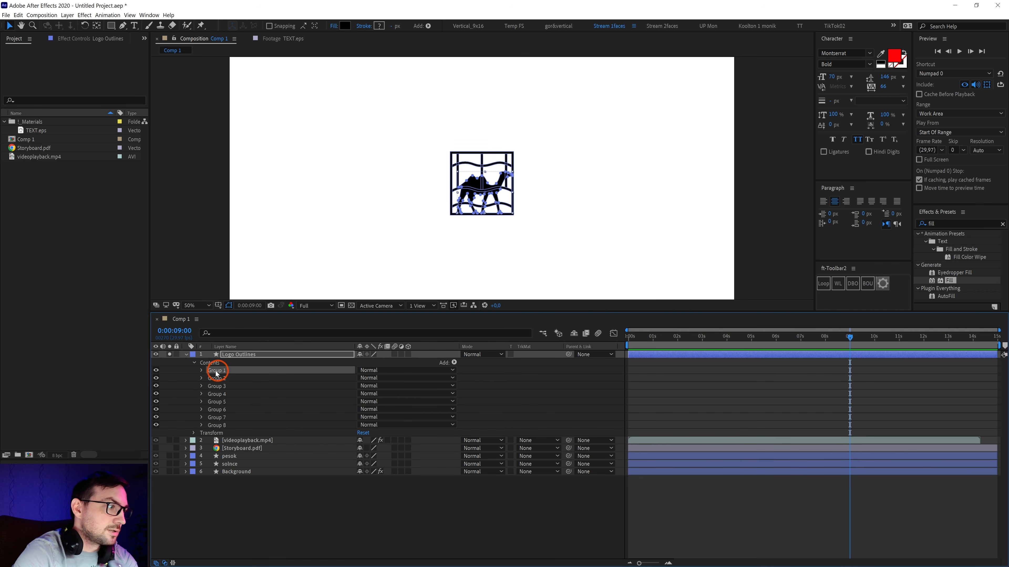
pyautogui.click(156, 370)
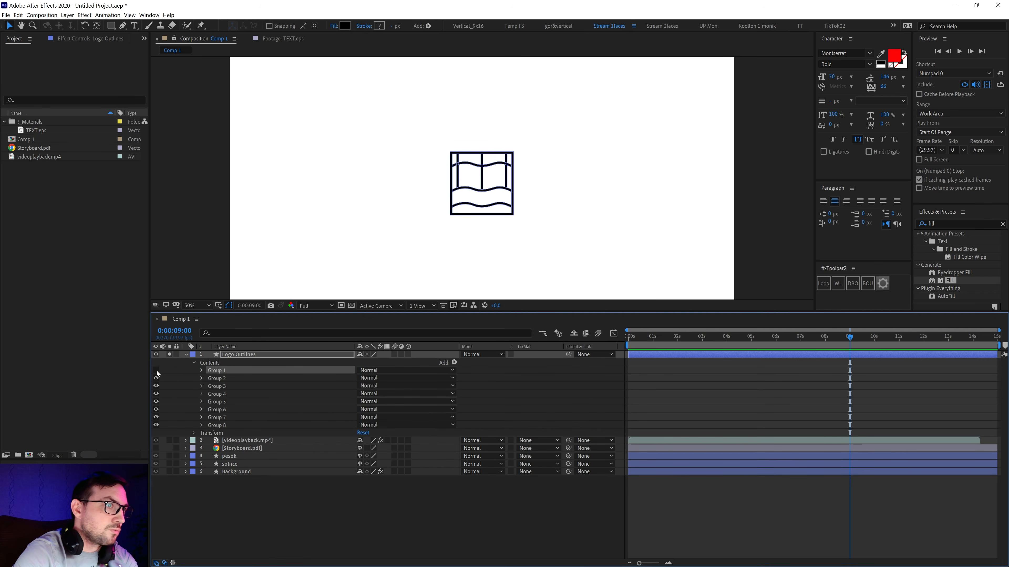
pyautogui.click(156, 370)
pyautogui.click(156, 370)
pyautogui.click(156, 371)
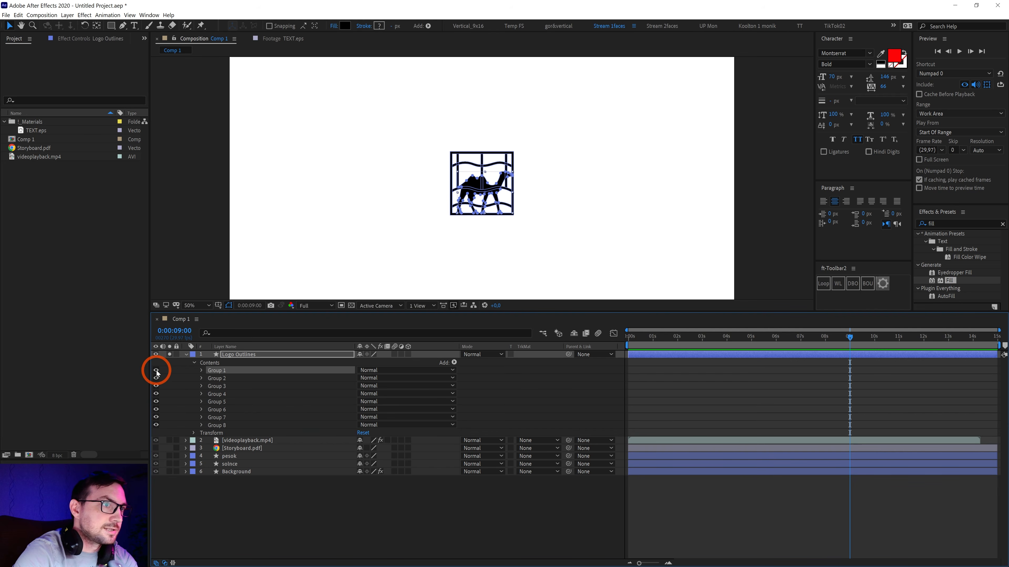
pyautogui.click(156, 377)
pyautogui.click(156, 386)
pyautogui.click(156, 394)
pyautogui.click(156, 402)
pyautogui.click(156, 409)
pyautogui.click(156, 417)
pyautogui.click(156, 424)
pyautogui.moveTo(155, 422); pyautogui.dragTo(155, 378)
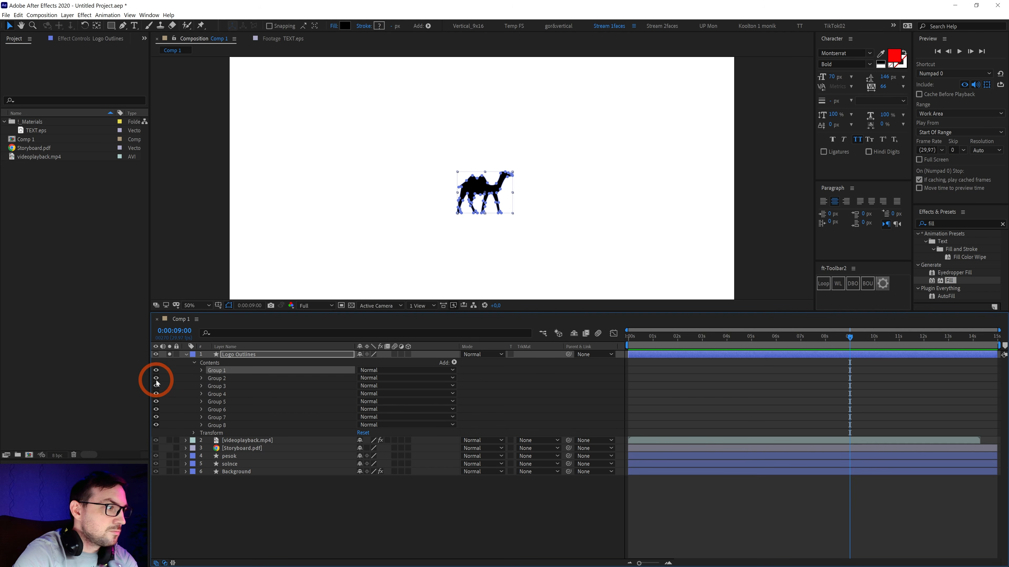
pyautogui.click(186, 354)
# Duplicate the Logo Outlines layer and rename the original as camel.
pyautogui.click(238, 355)
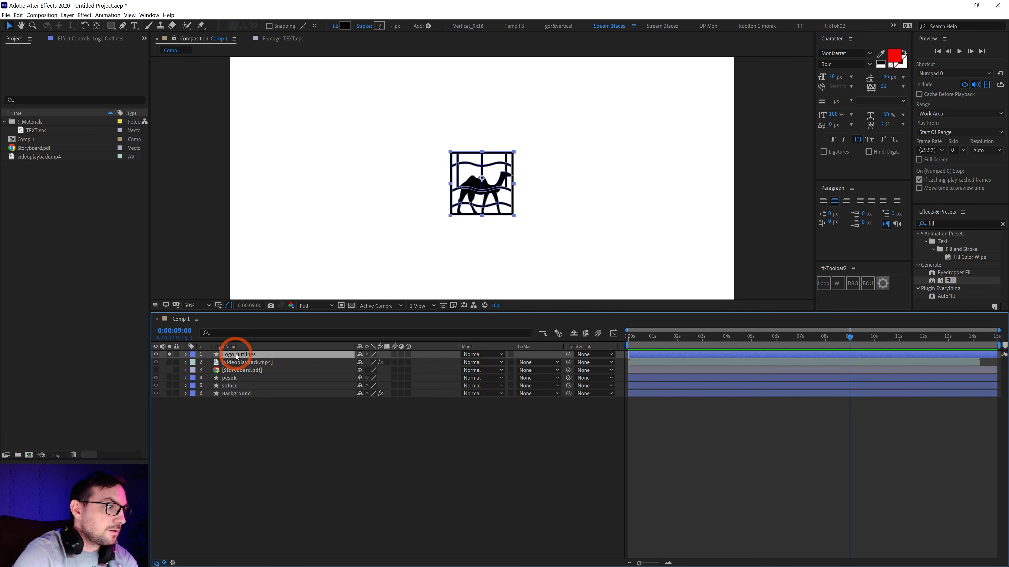
pyautogui.hotkey('ctrl', 'd')
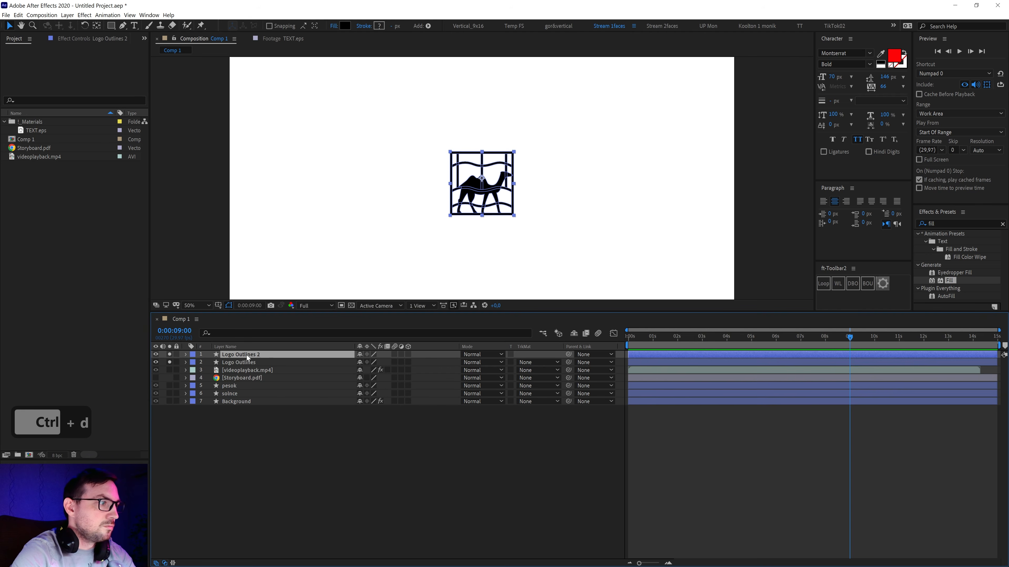
pyautogui.click(244, 362)
pyautogui.press('Return')
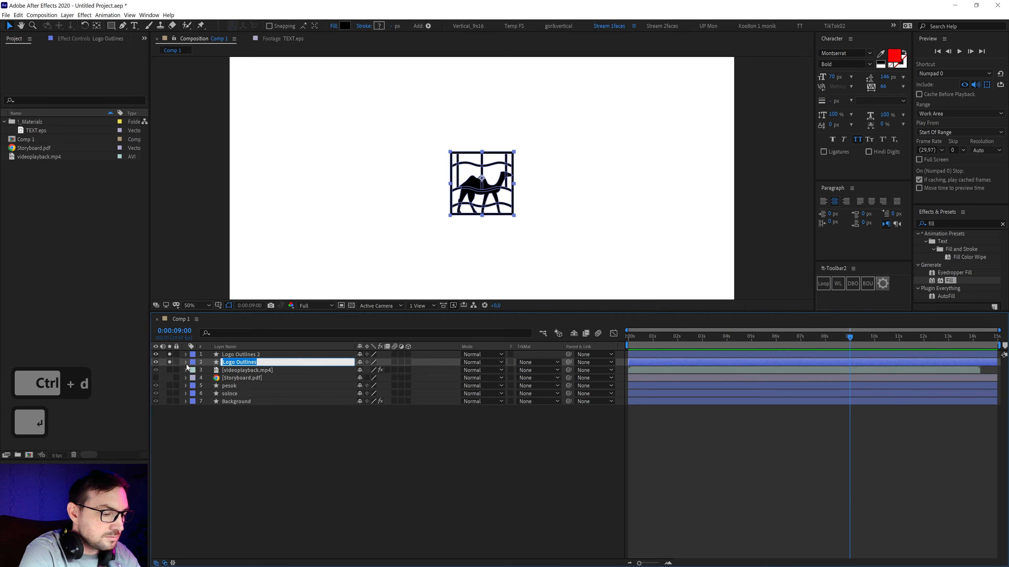
pyautogui.write('ca')
pyautogui.press('BackSpace')
pyautogui.write('a')
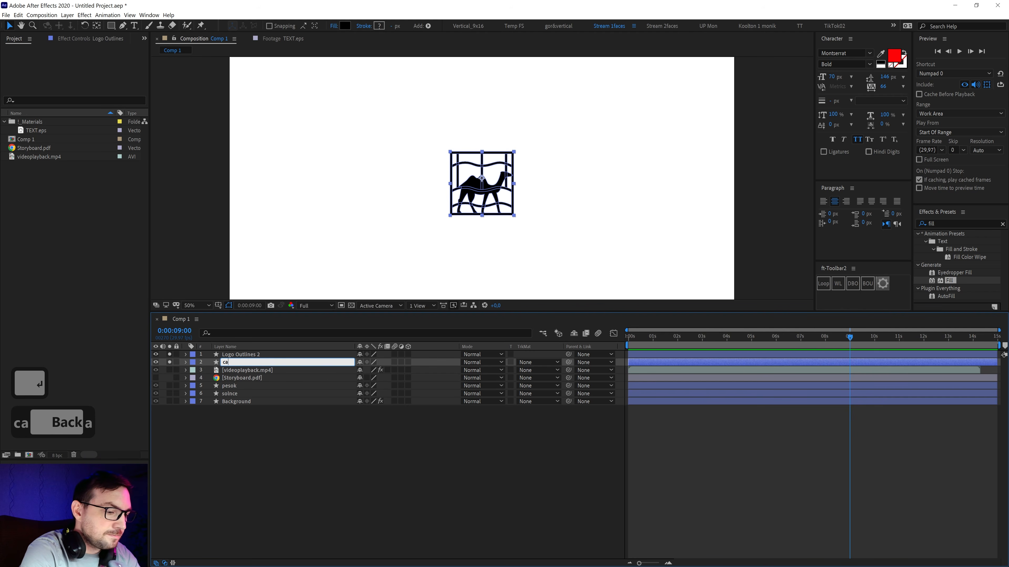
pyautogui.write('mel')
pyautogui.press('Return')
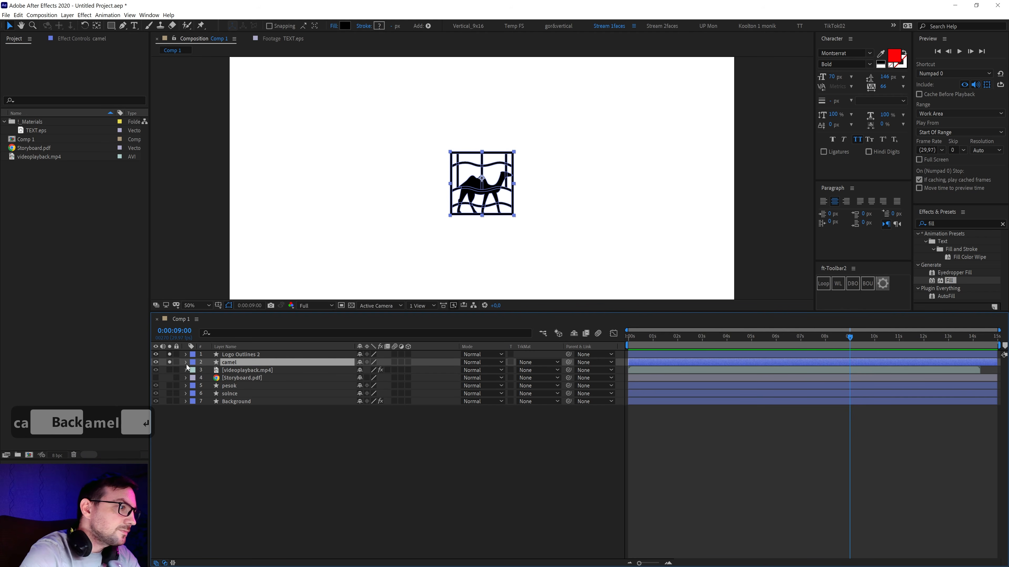
# Rename the duplicated Logo Outlines 2 layer as frame.
pyautogui.click(239, 355)
pyautogui.press('Return')
pyautogui.write('frame')
pyautogui.press('Return')
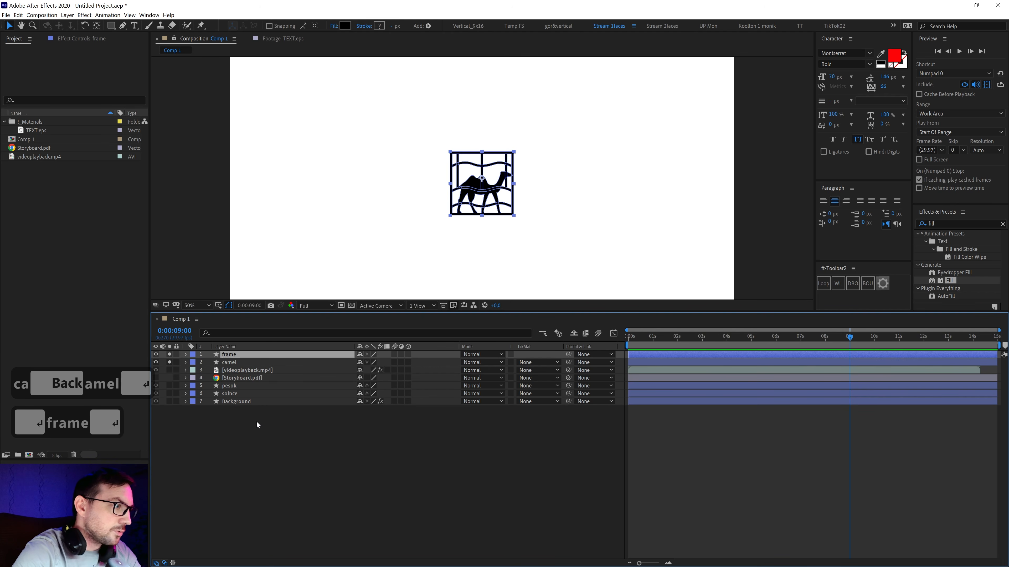
# Delete Group 2 to Group 8 from the camel layer, keeping only the camel silhouette in Group 1.
pyautogui.click(232, 364)
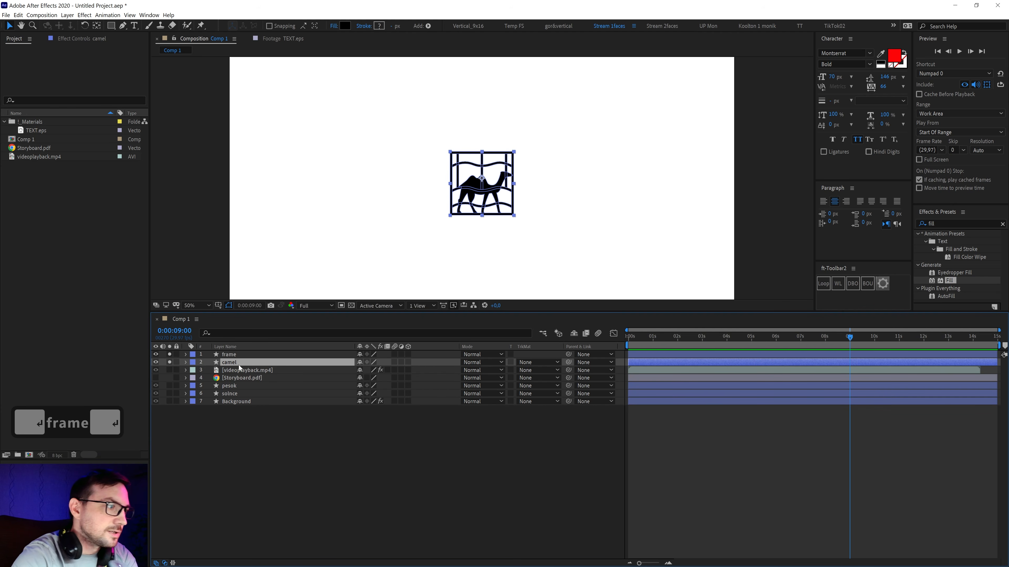
pyautogui.click(185, 362)
pyautogui.click(214, 377)
pyautogui.click(155, 379)
pyautogui.click(156, 378)
pyautogui.click(155, 379)
pyautogui.click(156, 378)
pyautogui.click(156, 378)
pyautogui.click(217, 385)
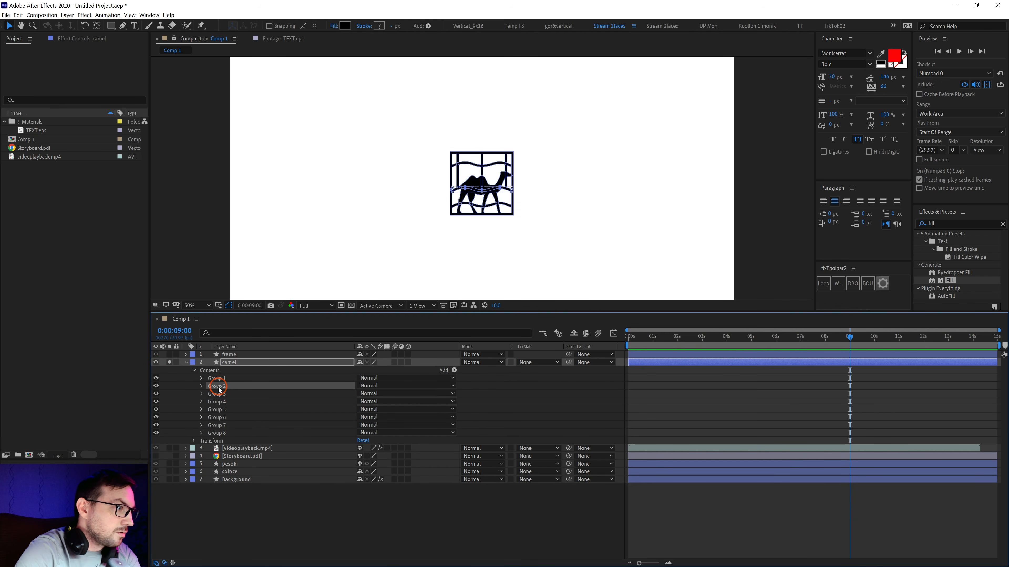
pyautogui.keyDown('shift'); pyautogui.click(219, 430); pyautogui.keyUp('shift')
pyautogui.press('Delete')
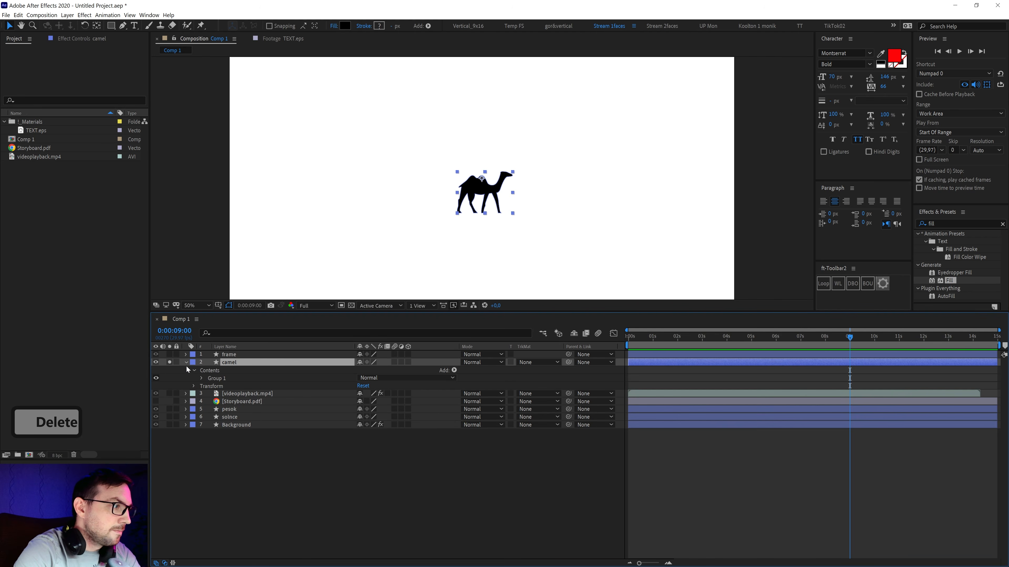
pyautogui.click(186, 362)
# Solo the frame layer instead of camel and delete its Group 1 camel silhouette, keeping the grid shapes.
pyautogui.click(170, 362)
pyautogui.click(169, 354)
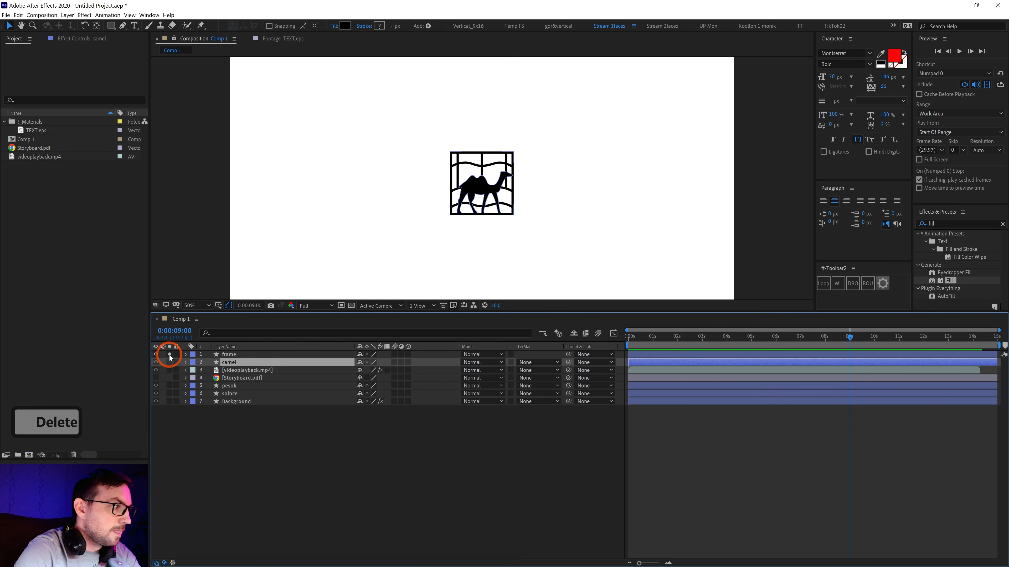
pyautogui.click(228, 355)
pyautogui.click(186, 354)
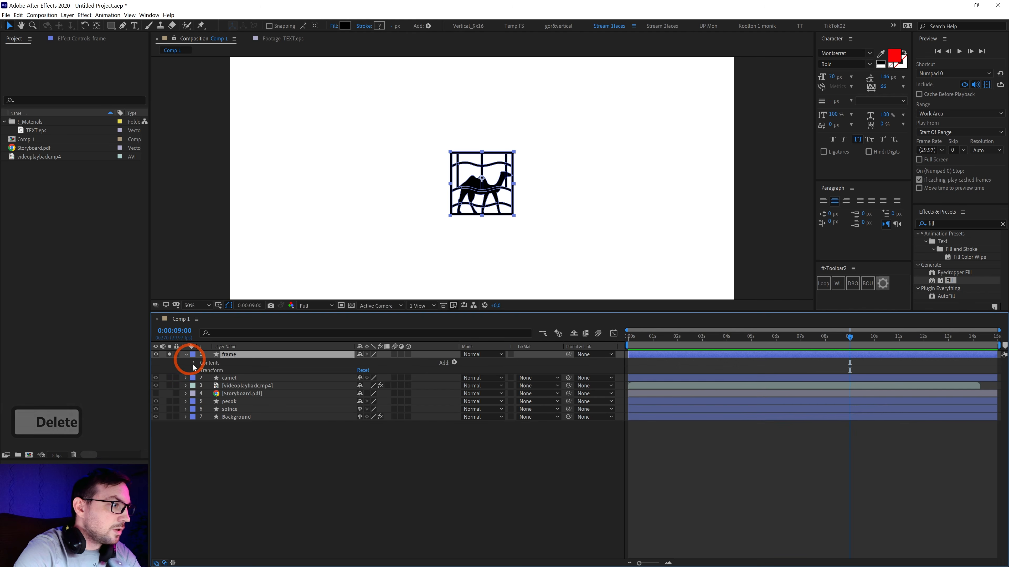
pyautogui.click(193, 363)
pyautogui.click(183, 371)
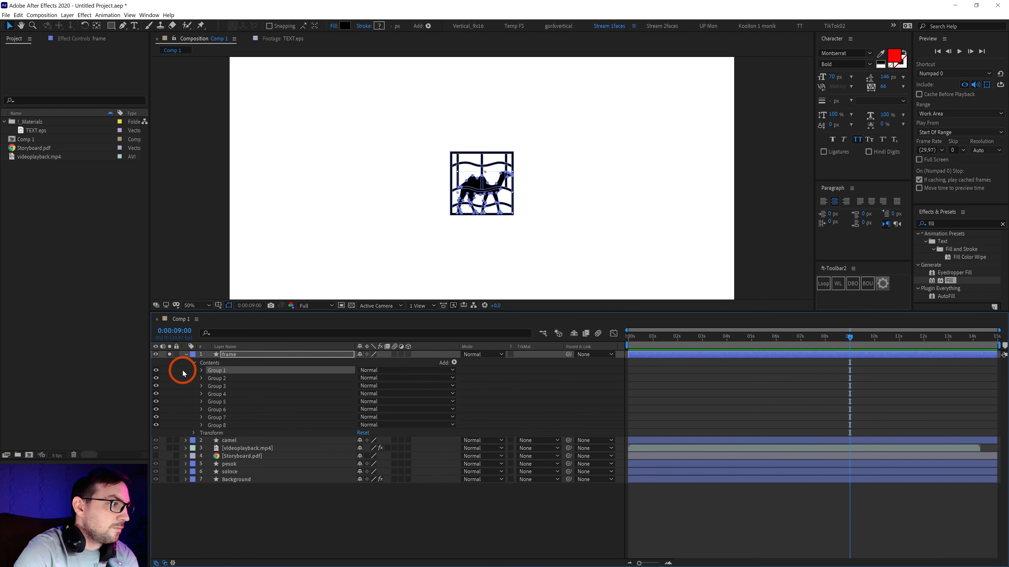
pyautogui.press('Delete')
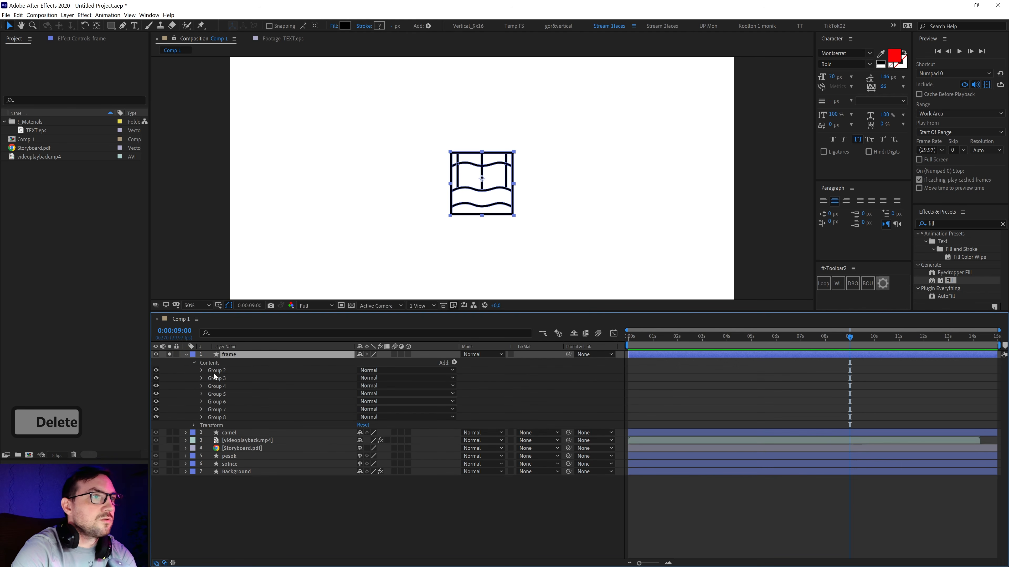
pyautogui.click(187, 355)
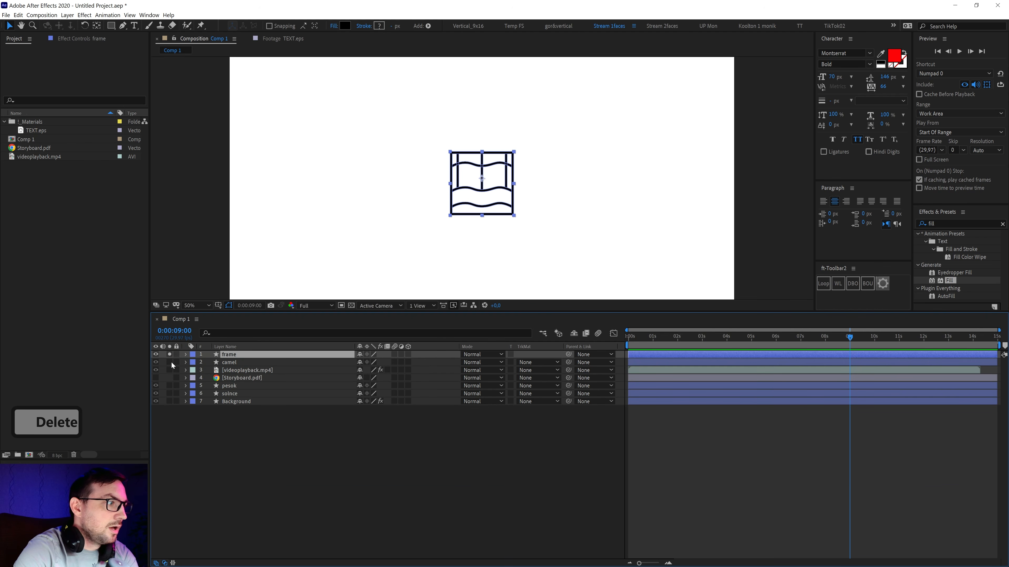
# Place the frame layer below camel with both soloed, and parent camel to frame.
pyautogui.moveTo(226, 356); pyautogui.dragTo(226, 365)
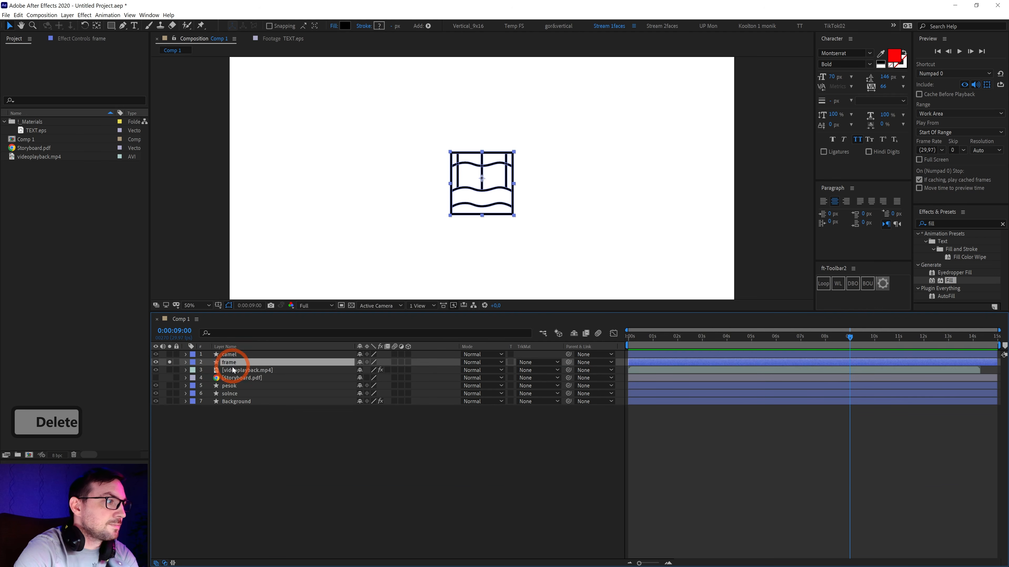
pyautogui.click(170, 354)
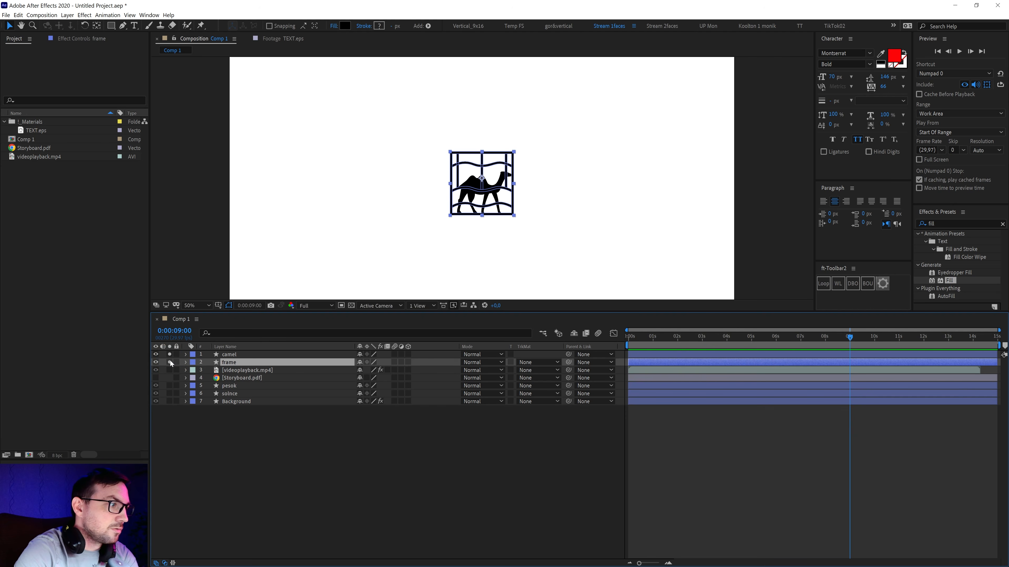
pyautogui.click(227, 354)
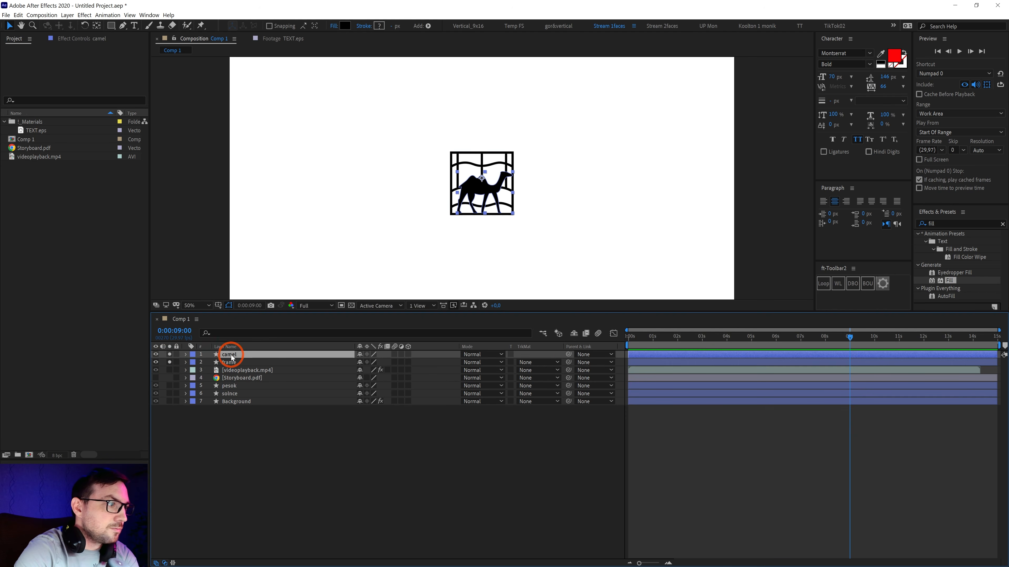
pyautogui.moveTo(569, 355); pyautogui.dragTo(234, 364)
# Scale the frame layer to about 126%, then center its anchor point in the layer and the layer in the composition.
pyautogui.click(232, 363)
pyautogui.press('s')
pyautogui.moveTo(372, 370); pyautogui.dragTo(403, 375)
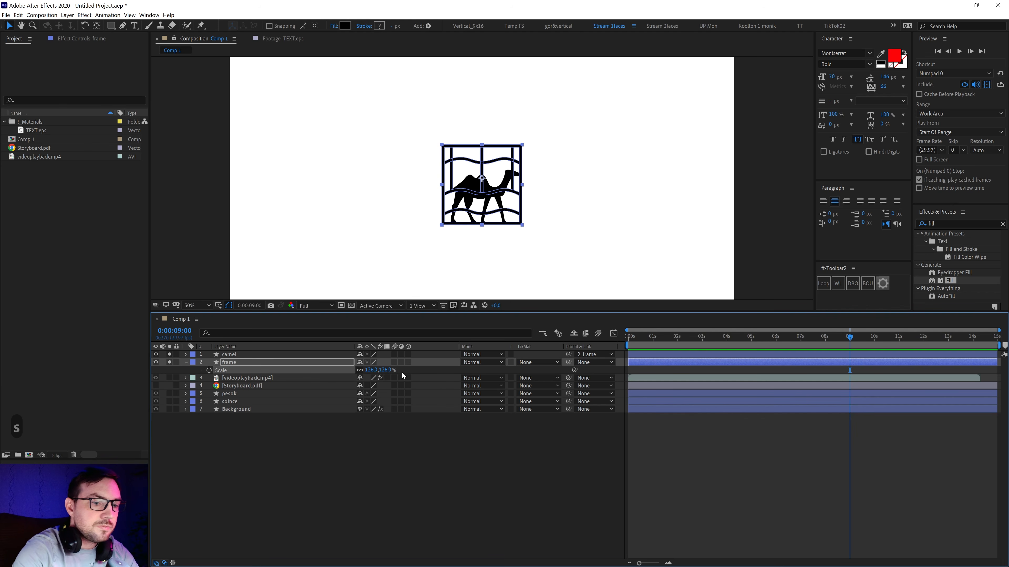
pyautogui.hotkey('ctrl', 'alt', 'Home')
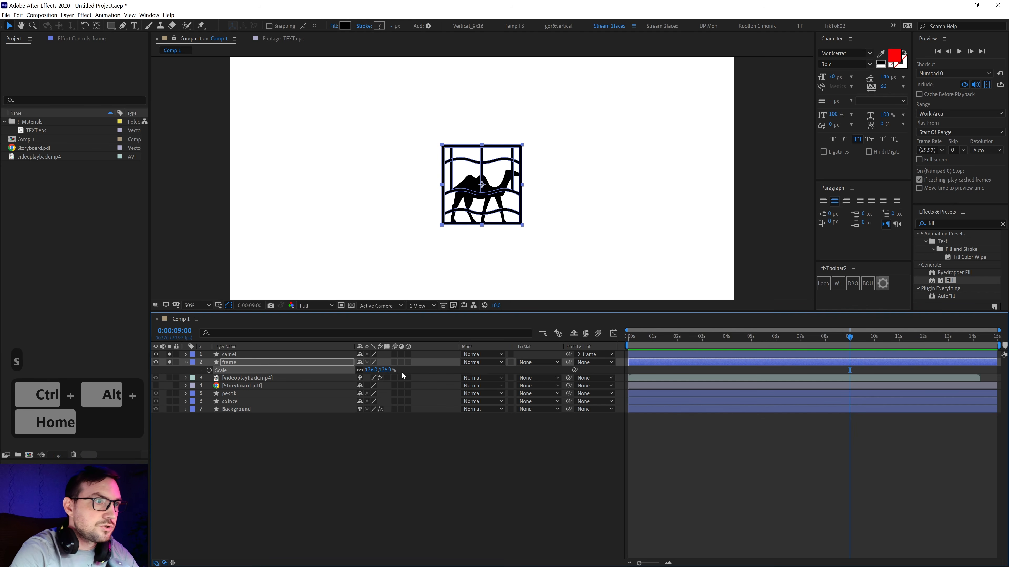
pyautogui.hotkey('ctrl', 'Home')
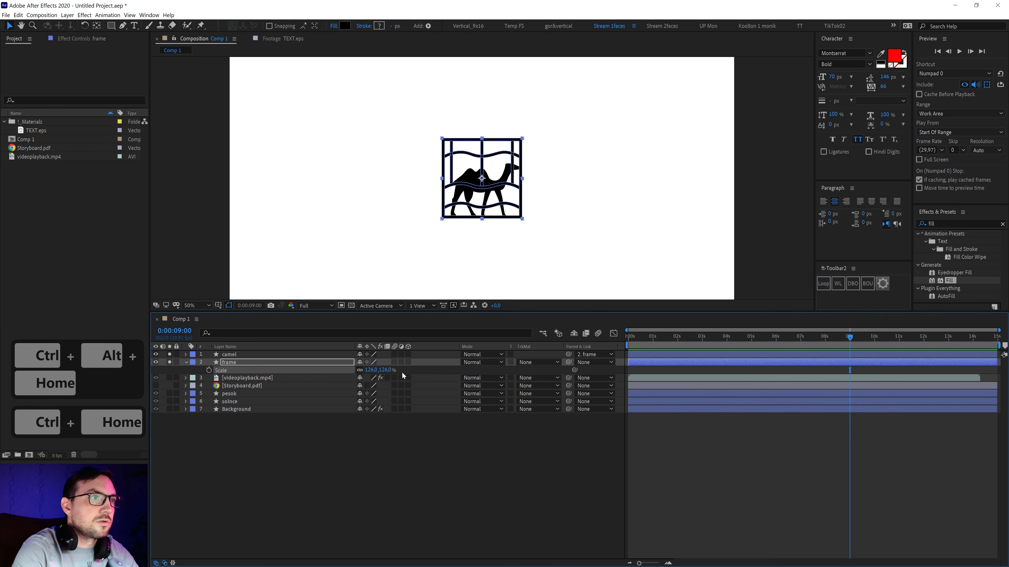
# Set the frame layer's Scale to 200% and clear the layer selection.
pyautogui.moveTo(372, 369); pyautogui.dragTo(395, 370)
pyautogui.click(371, 369)
pyautogui.write('200')
pyautogui.press('Return')
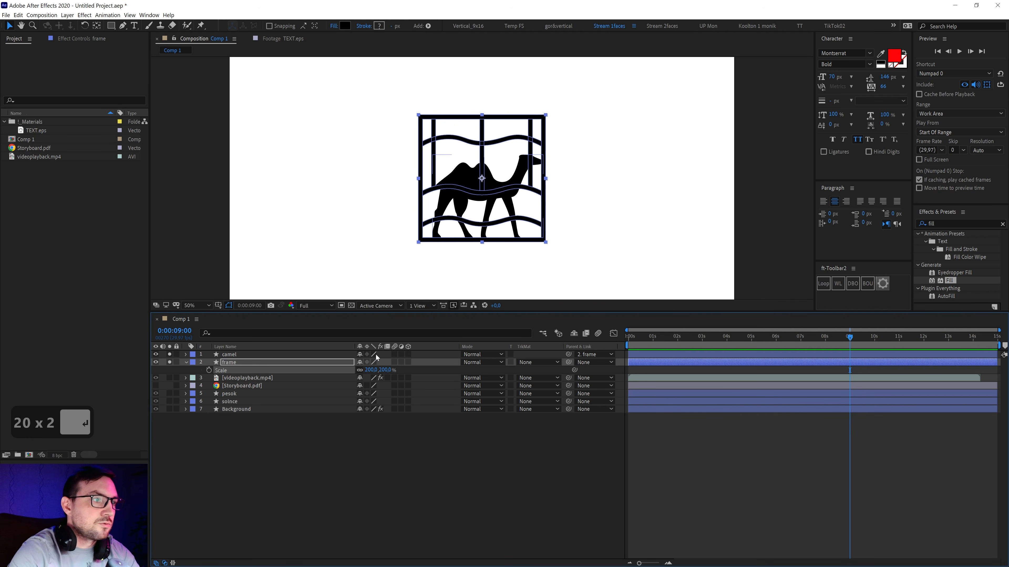
pyautogui.click(418, 448)
# Try enlarging the frame layer to about 742% to check the vector edges, and undo the scale change.
pyautogui.click(367, 362)
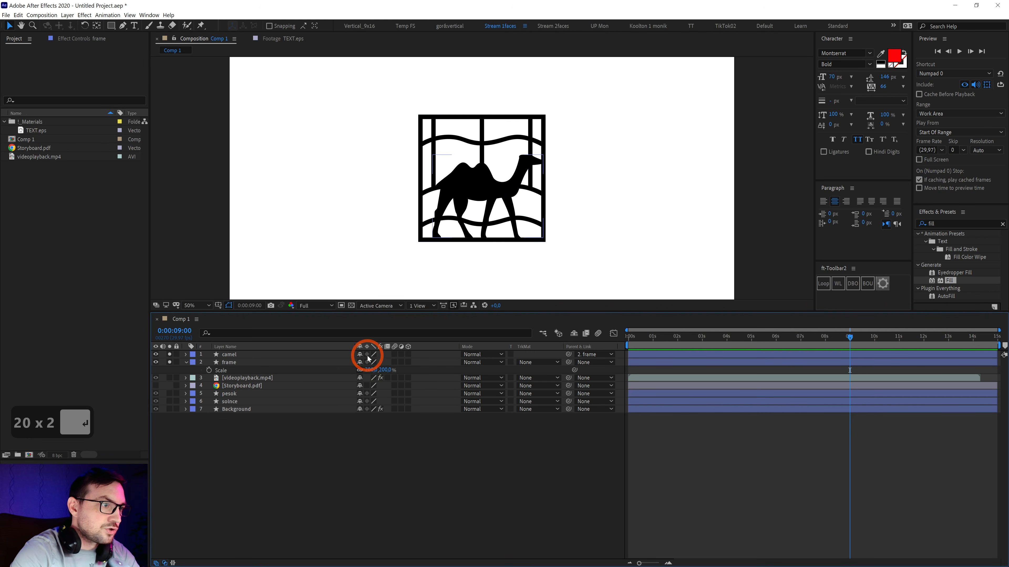
pyautogui.moveTo(375, 370); pyautogui.dragTo(607, 356)
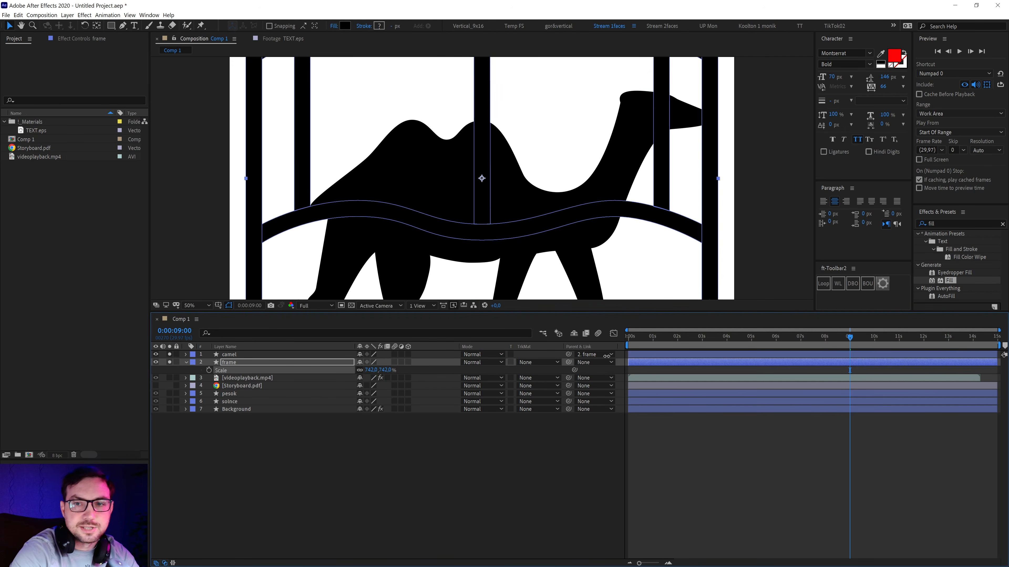
pyautogui.hotkey('ctrl', 'z')
pyautogui.scroll(-2, 475, 303)
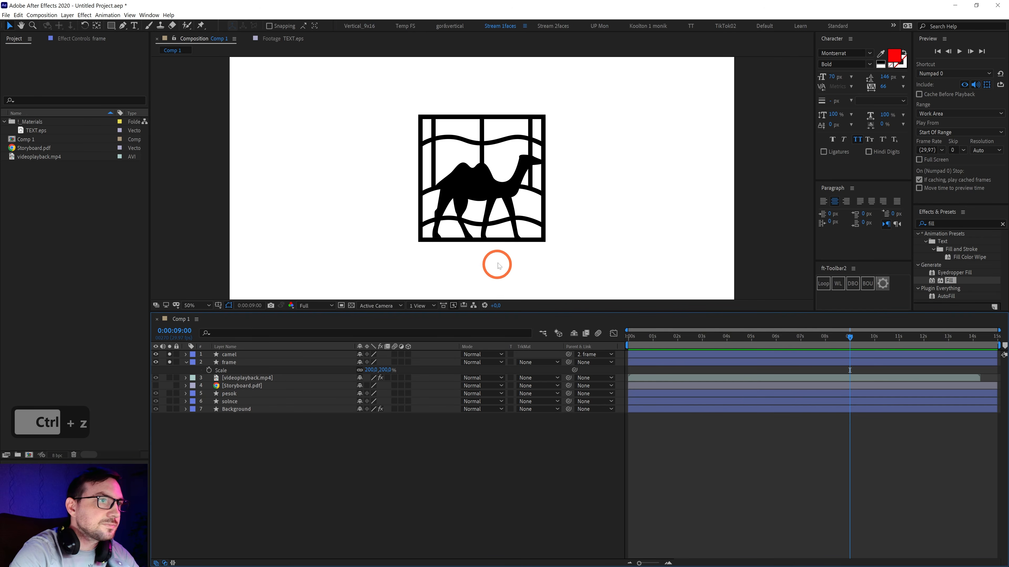
# Solo the videoplayback.mp4 layer alongside the logo and set the frame layer's Scale to 250%.
pyautogui.click(497, 264)
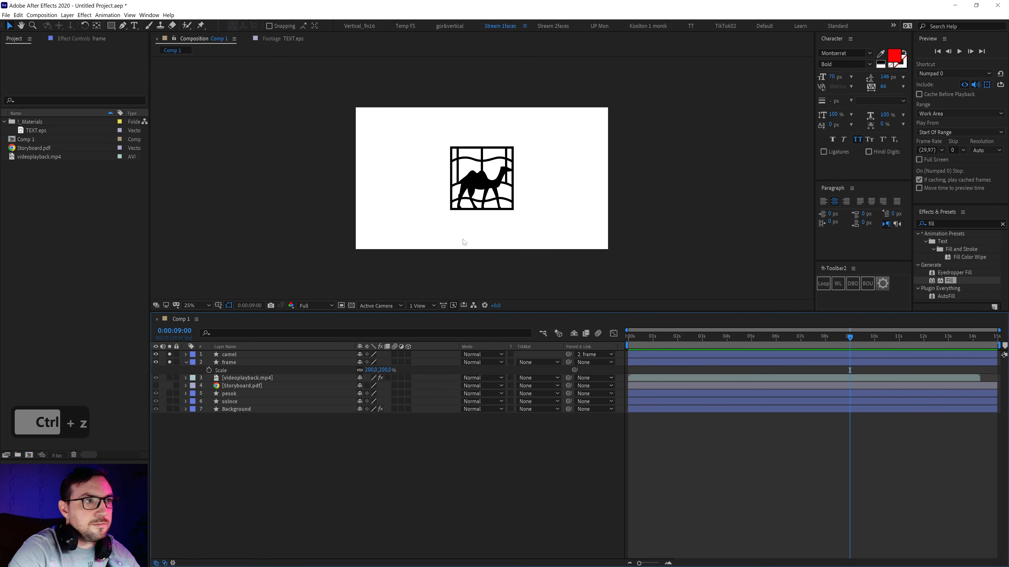
pyautogui.click(170, 377)
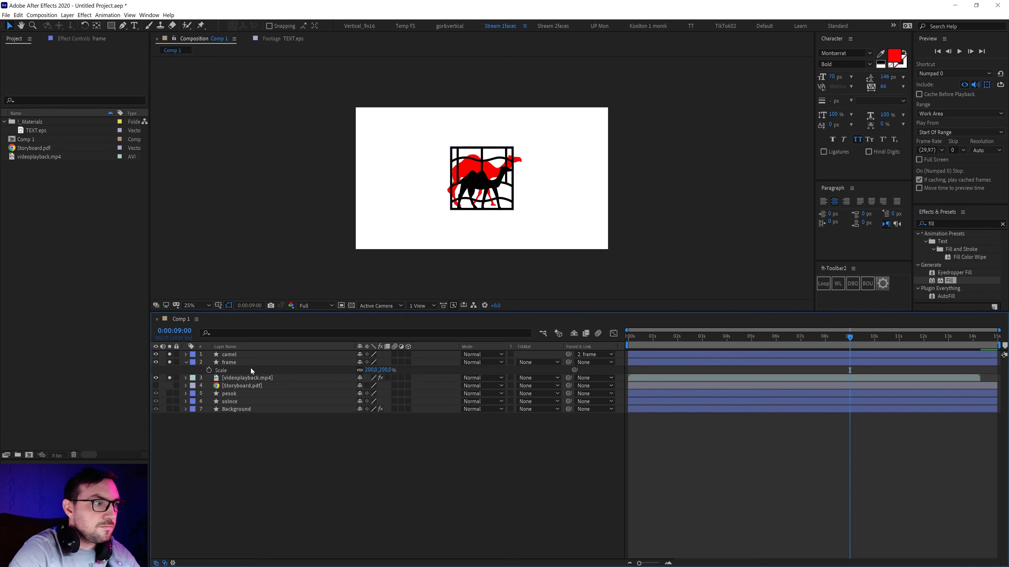
pyautogui.click(367, 369)
pyautogui.write('250')
pyautogui.press('Return')
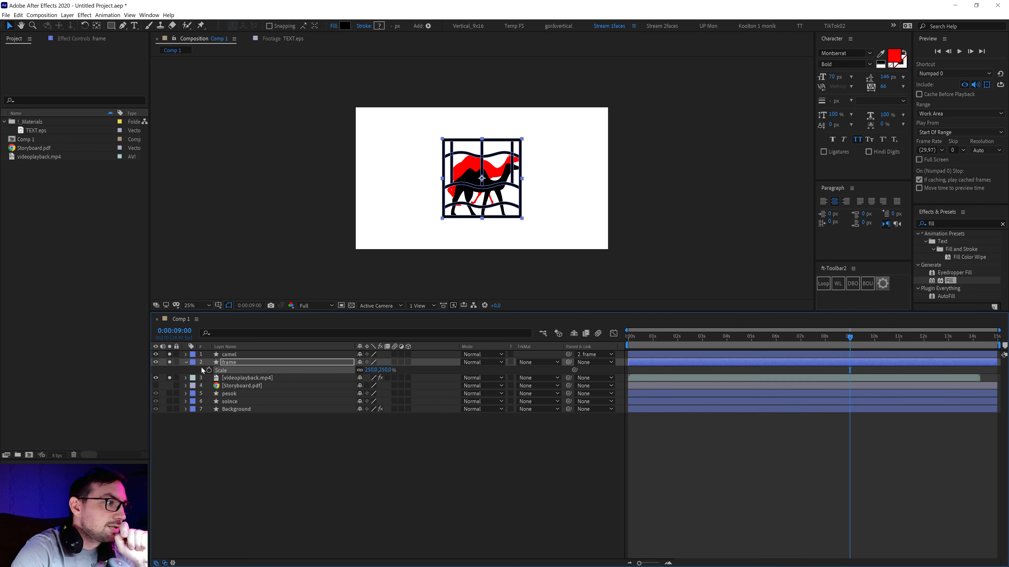
# Move the videoplayback.mp4 layer above camel in the layer stack and have it soloed.
pyautogui.click(169, 377)
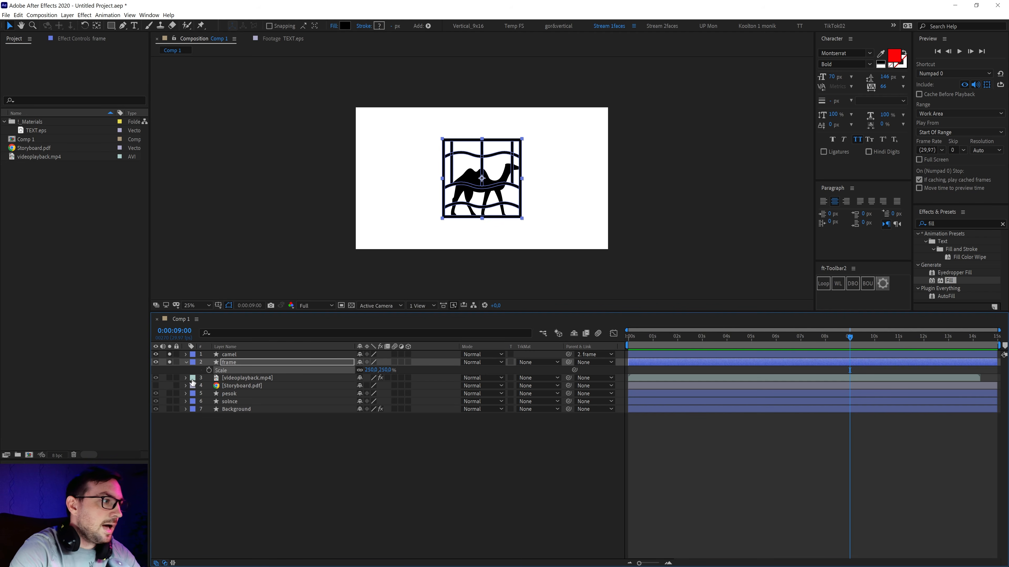
pyautogui.moveTo(238, 377); pyautogui.dragTo(253, 353)
pyautogui.click(169, 354)
# Position the red walking camel over the logo's black camel, fine-tuning the overlap at several times up to 0:00:09:00.
pyautogui.moveTo(487, 167); pyautogui.dragTo(490, 183)
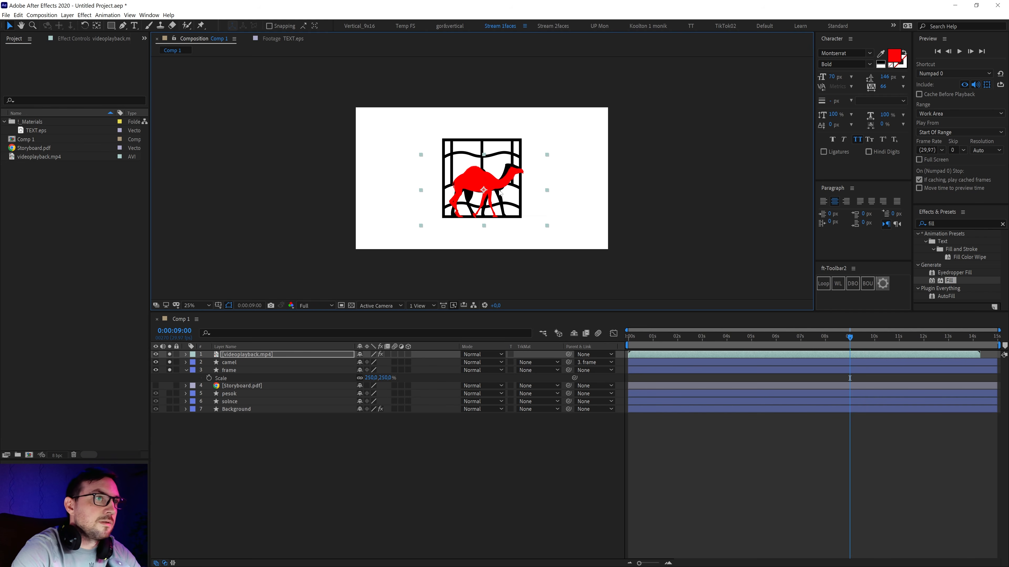
pyautogui.moveTo(781, 338); pyautogui.dragTo(802, 337)
pyautogui.moveTo(492, 188); pyautogui.dragTo(490, 188)
pyautogui.moveTo(803, 340); pyautogui.dragTo(849, 365)
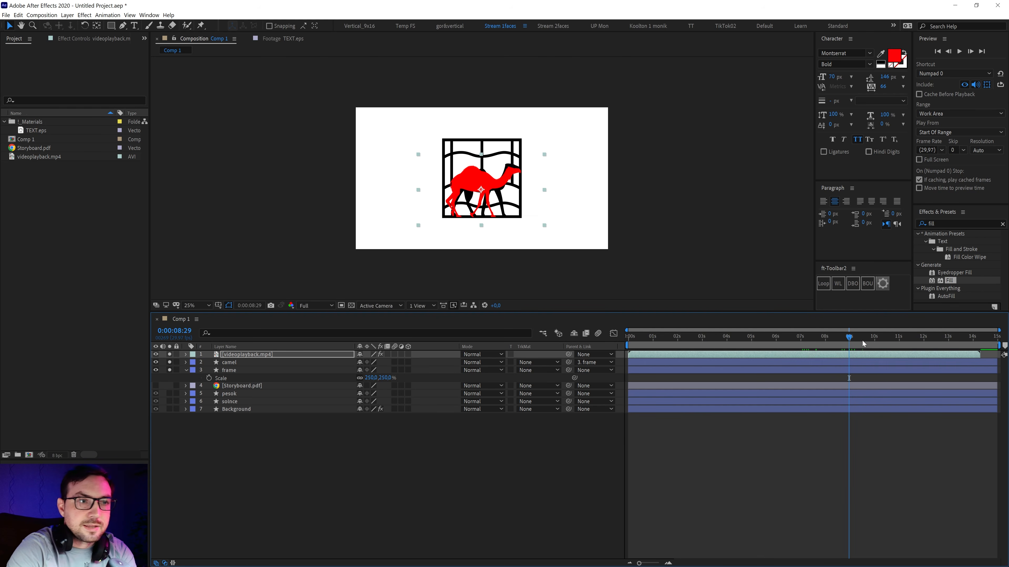
pyautogui.press('pagedown')
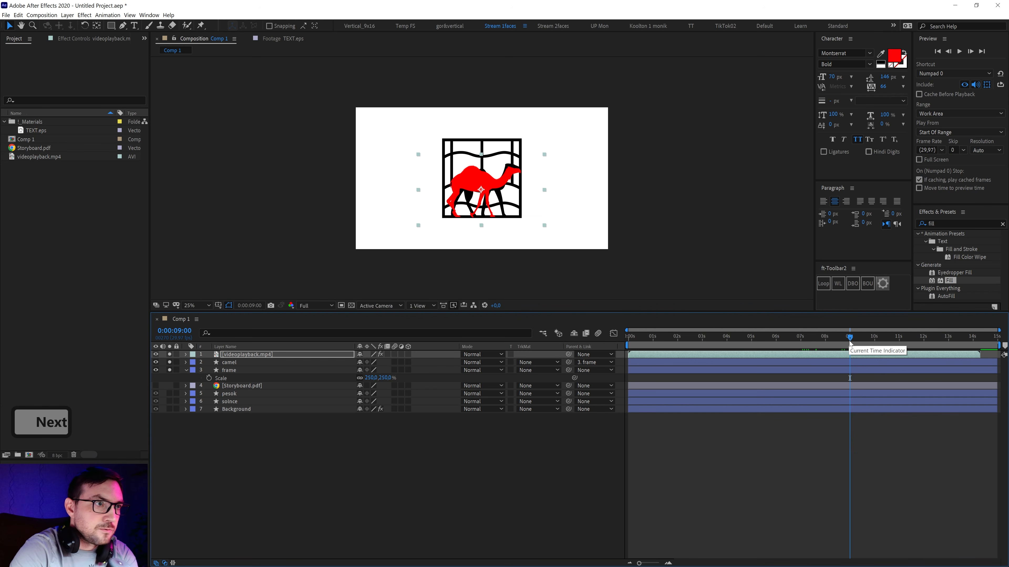
# Trim the start of the frame layer to 0:00:08:01.
pyautogui.moveTo(850, 343); pyautogui.dragTo(826, 344)
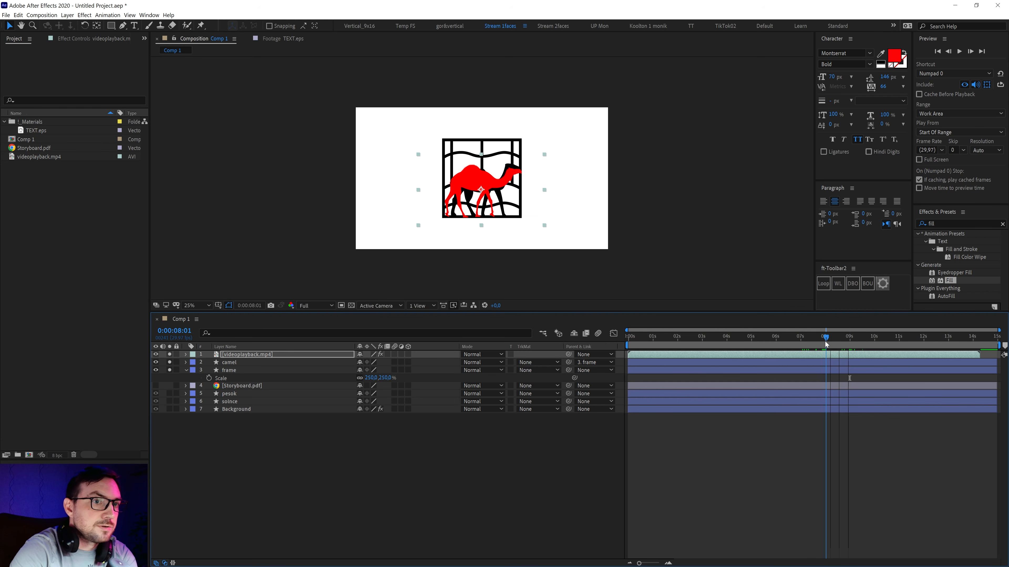
pyautogui.click(235, 371)
pyautogui.moveTo(628, 370); pyautogui.dragTo(826, 371)
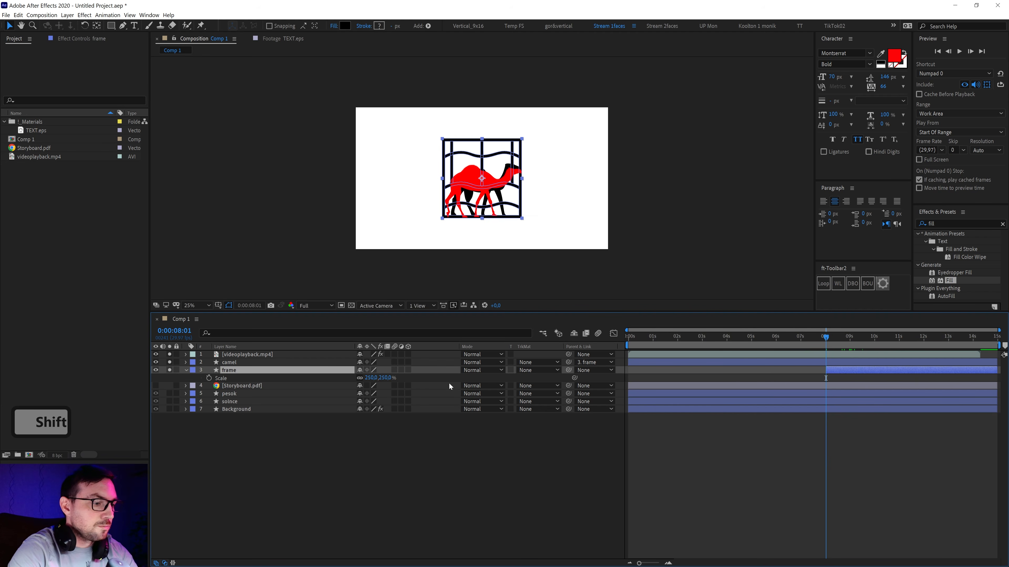
# Fade in the frame layer with Opacity keyframes of 0% at 0:00:08:01 and 100% at 0:00:09:01.
pyautogui.press('t')
pyautogui.moveTo(364, 382); pyautogui.dragTo(221, 367)
pyautogui.click(208, 379)
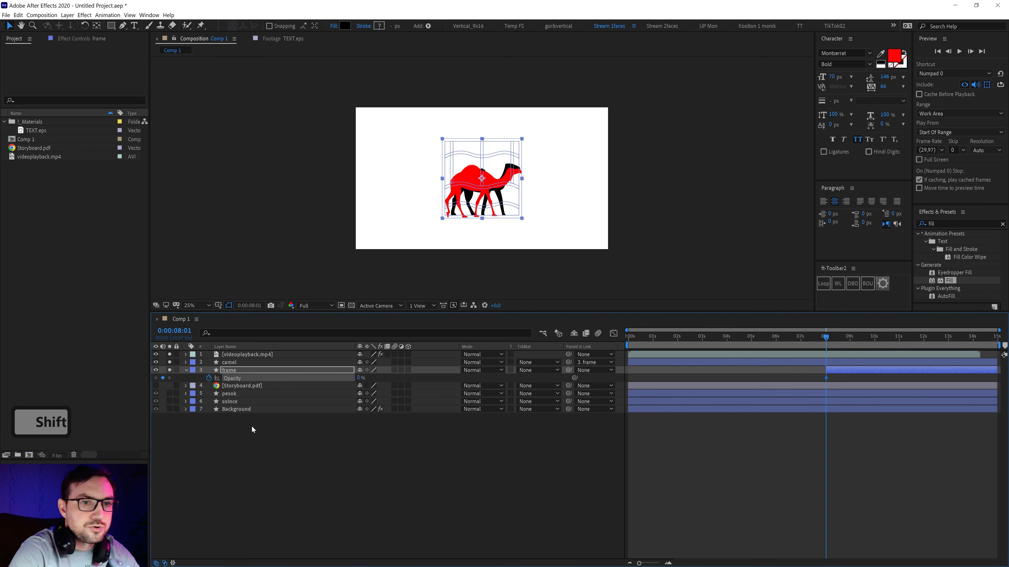
pyautogui.hotkey('shift', 'pagedown')
pyautogui.hotkey('shift', 'pagedown')
pyautogui.hotkey('shift', 'pagedown')
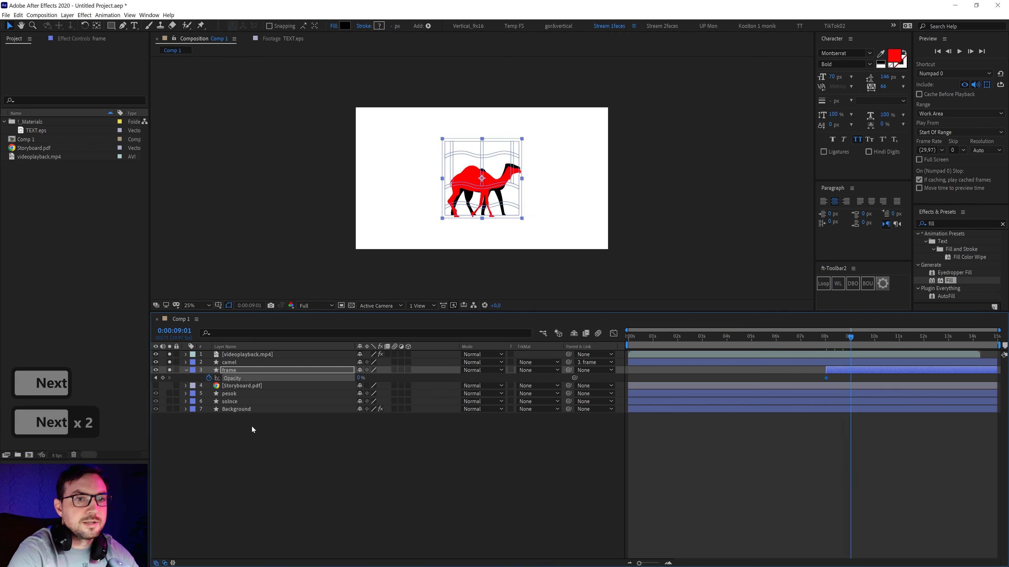
pyautogui.moveTo(359, 380); pyautogui.dragTo(401, 376)
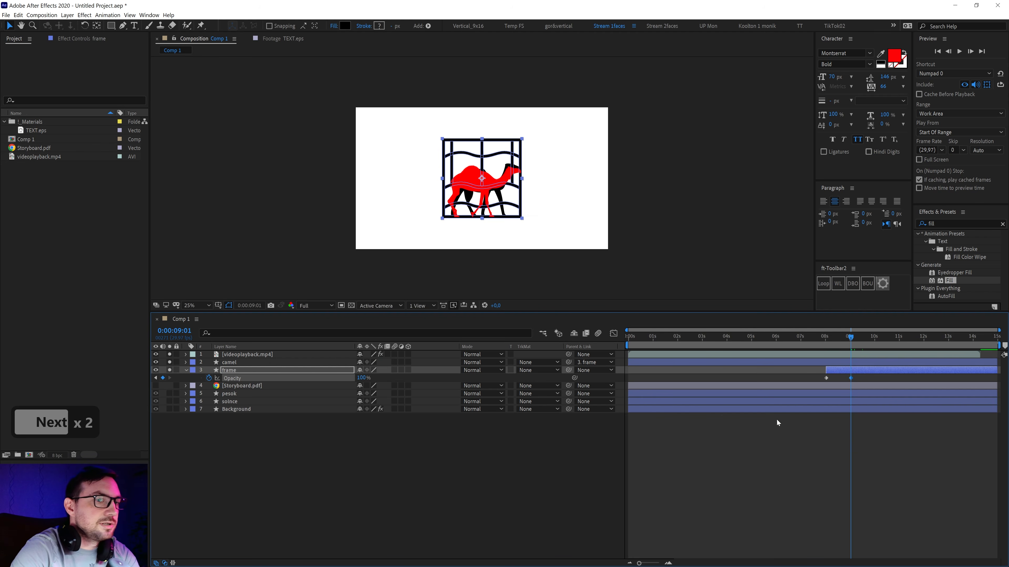
pyautogui.moveTo(845, 338)
pyautogui.mouseDown()
pyautogui.moveTo(822, 344)
pyautogui.moveTo(847, 356)
pyautogui.mouseUp()
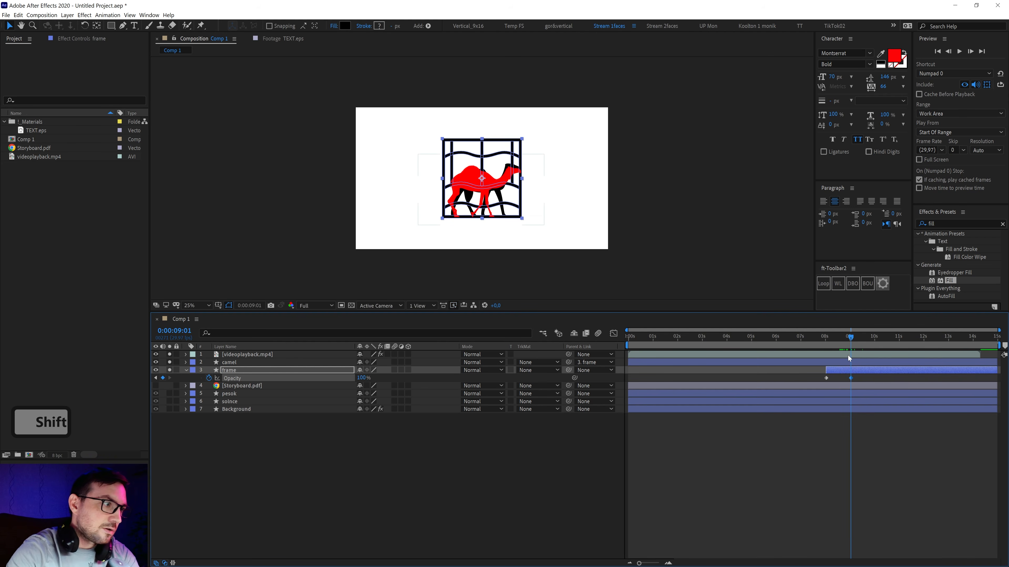
# Collapse the frame layer's properties and parent both the videoplayback.mp4 and camel layers to frame.
pyautogui.click(185, 370)
pyautogui.click(229, 354)
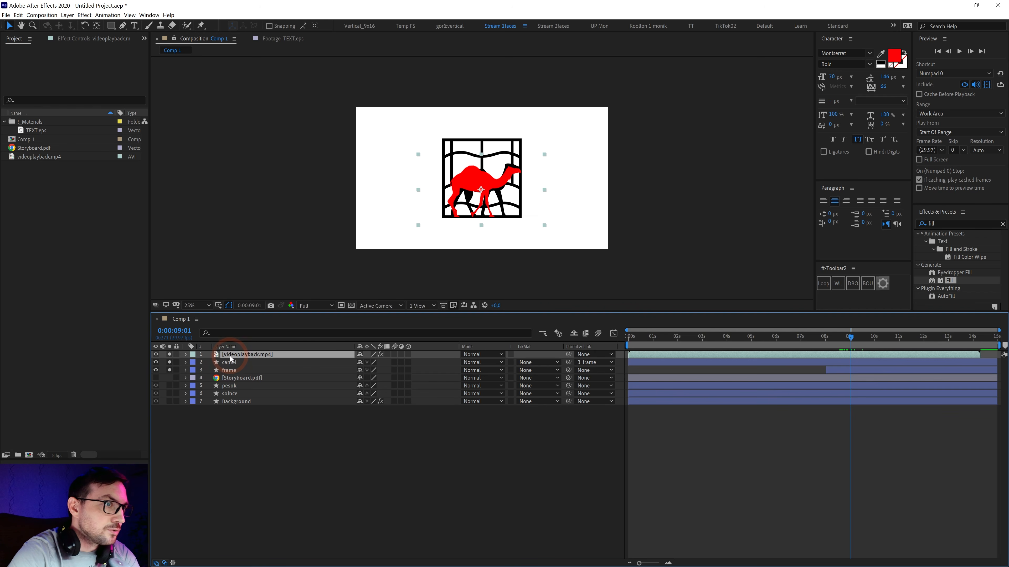
pyautogui.click(230, 362)
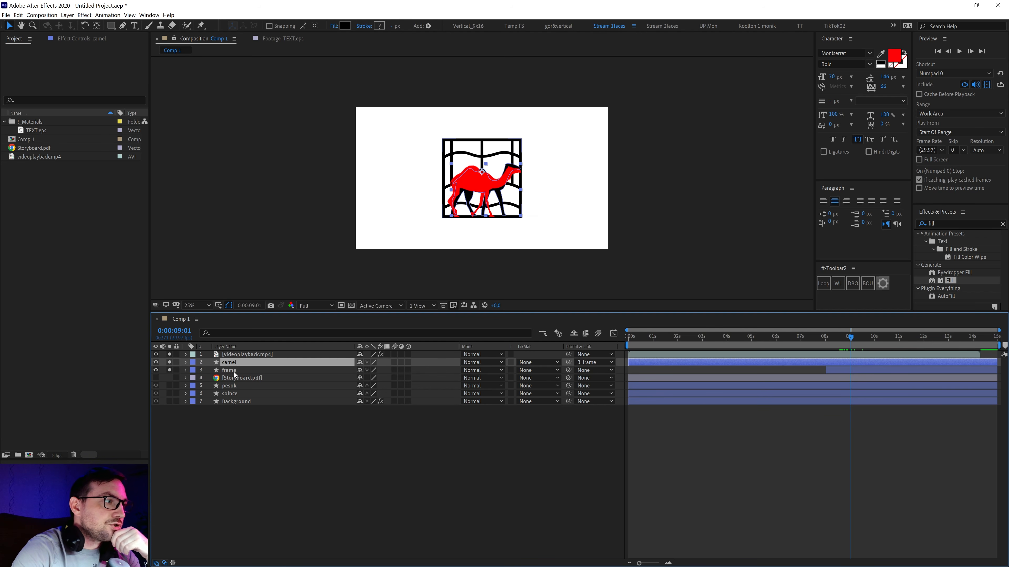
pyautogui.keyDown('shift'); pyautogui.click(235, 355); pyautogui.keyUp('shift')
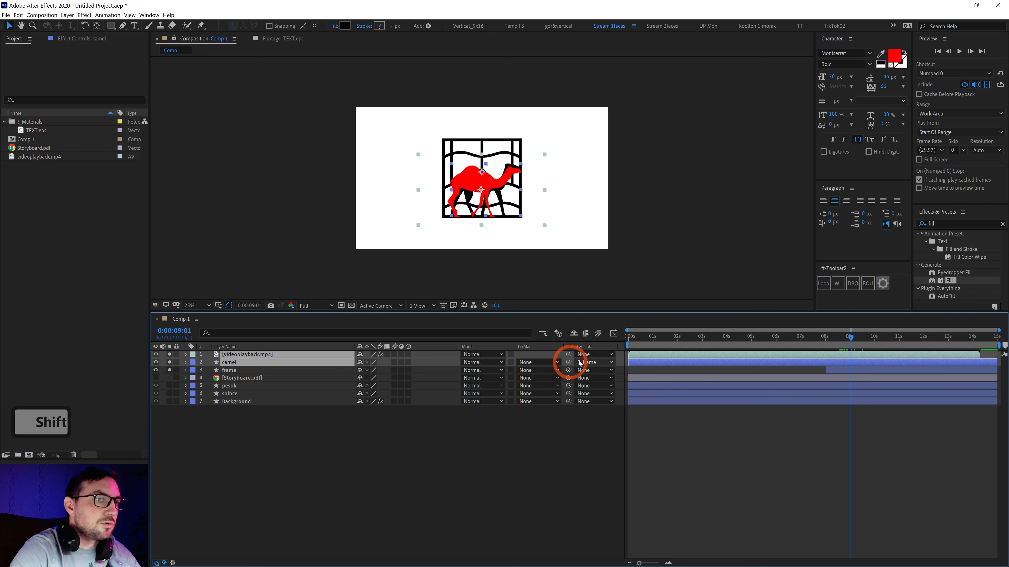
pyautogui.moveTo(570, 355); pyautogui.dragTo(232, 372)
# Add a Scale keyframe to the frame layer at 0:00:09:01.
pyautogui.click(233, 371)
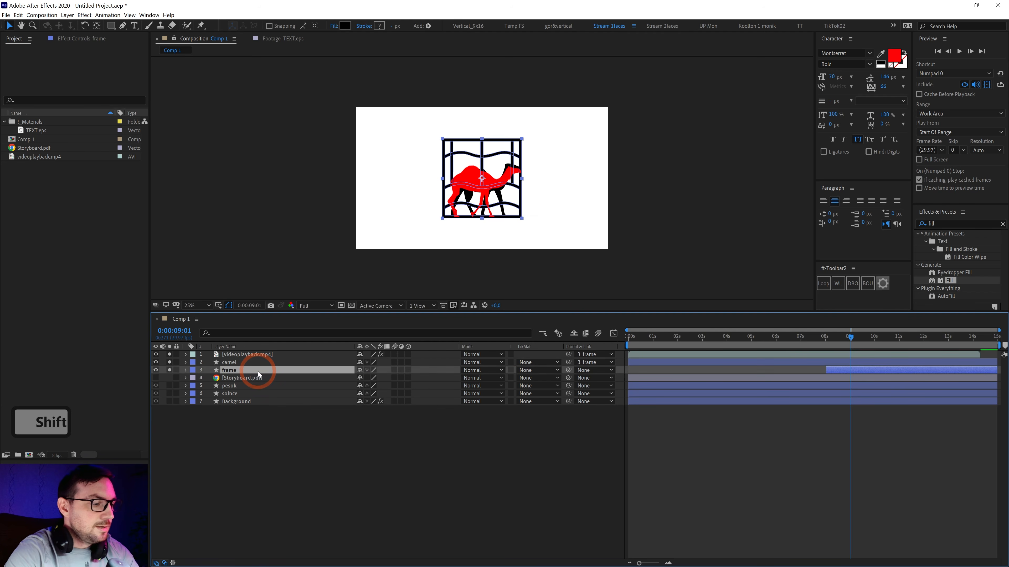
pyautogui.press('s')
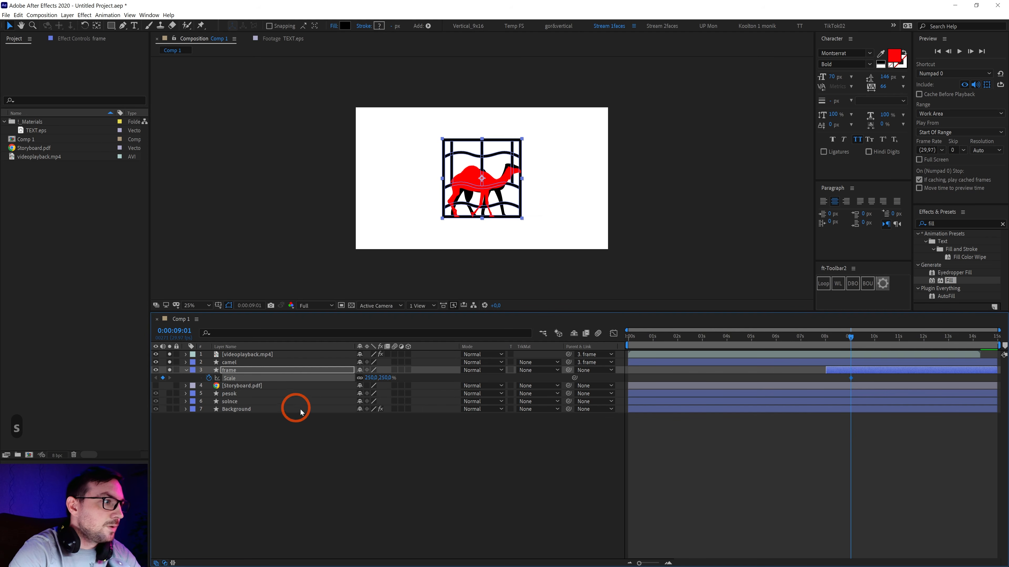
pyautogui.press('shift')
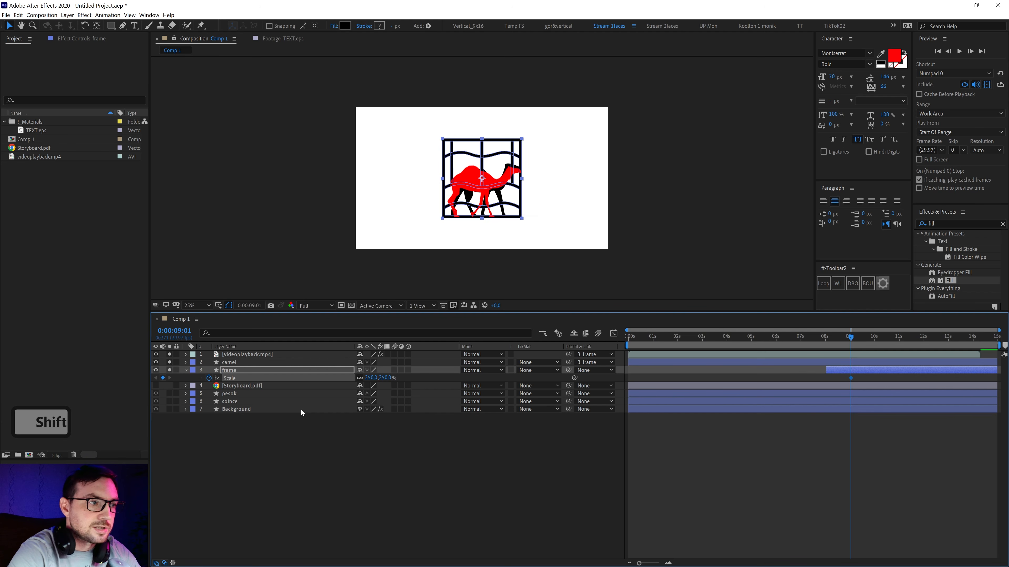
# Set the frame layer's Scale to 150% at 0:00:10:01 to make a second keyframe.
pyautogui.hotkey('shift', 'pagedown')
pyautogui.hotkey('shift', 'pagedown')
pyautogui.hotkey('shift', 'pagedown')
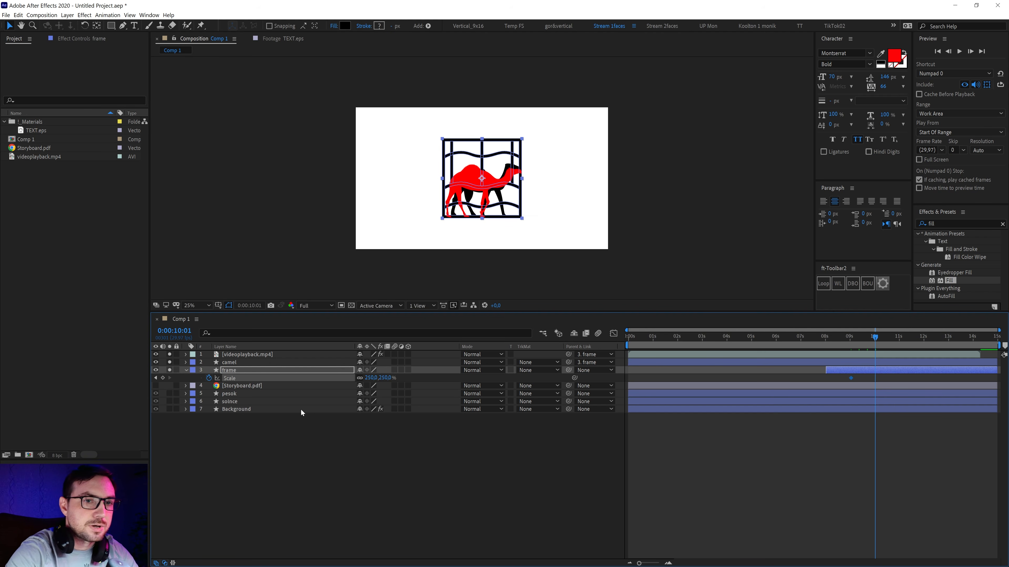
pyautogui.press('pageup')
pyautogui.press('pagedown')
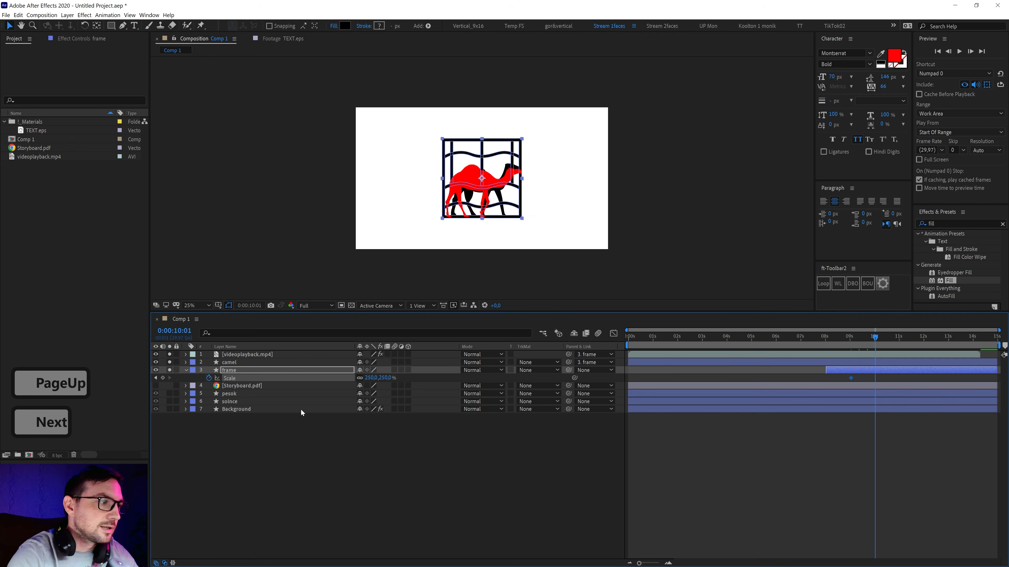
pyautogui.click(371, 378)
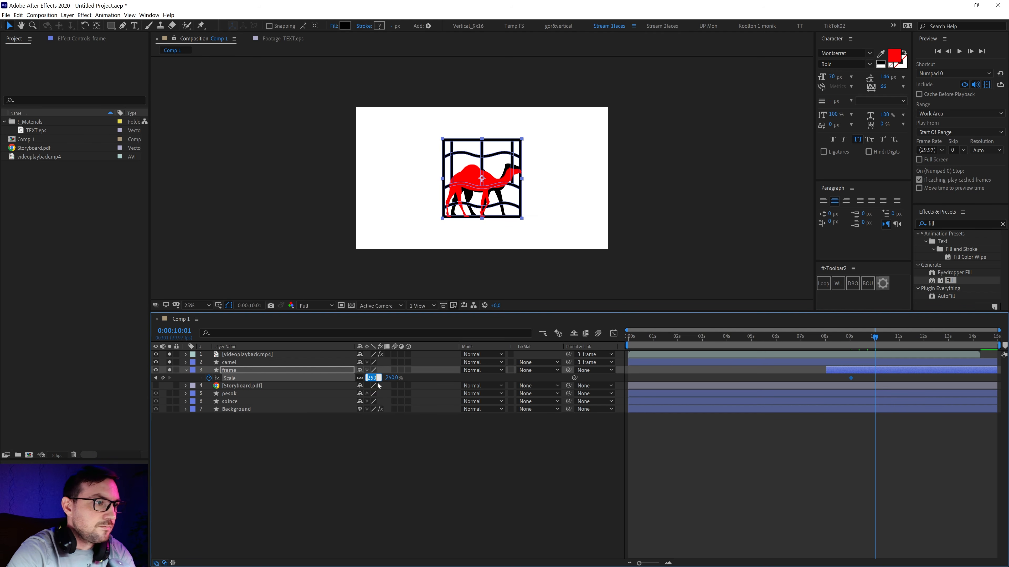
pyautogui.write('236')
pyautogui.click(378, 450)
pyautogui.click(365, 378)
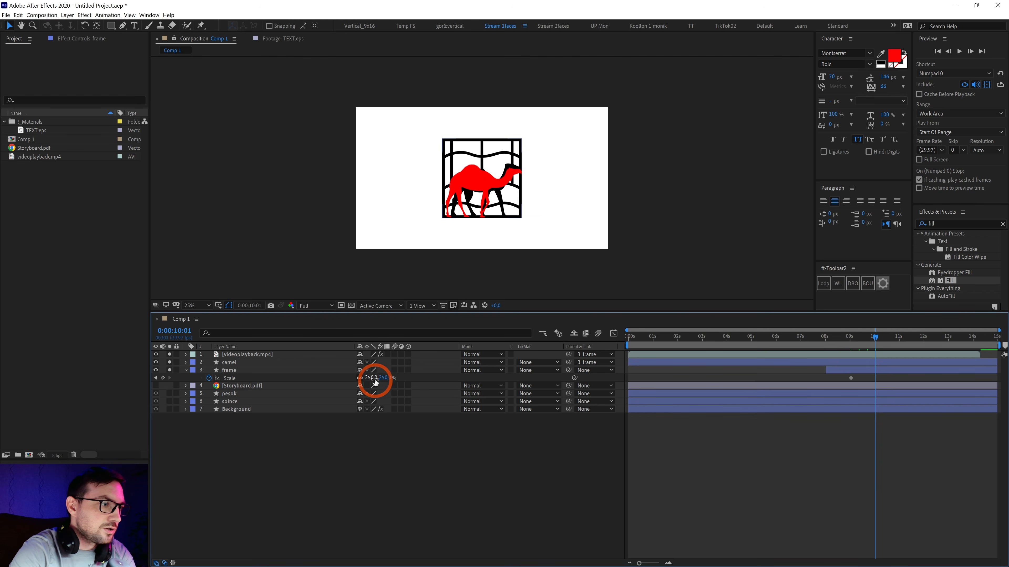
pyautogui.moveTo(365, 378); pyautogui.dragTo(327, 380)
pyautogui.click(371, 378)
pyautogui.write('150')
pyautogui.press('Return')
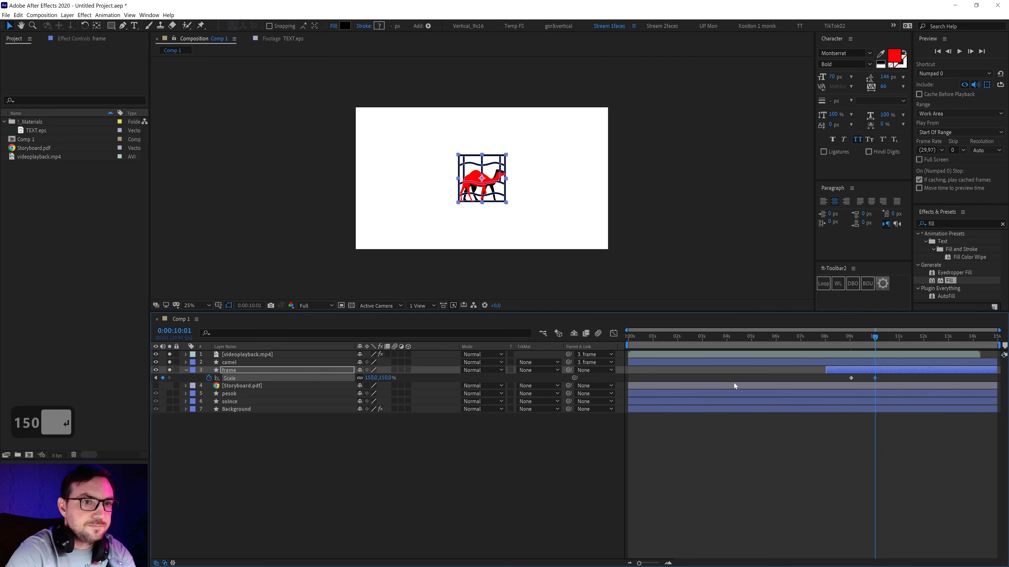
# Apply Easy Ease to both frame Scale keyframes and reshape their speed graph into a sharp spike midway between them.
pyautogui.moveTo(880, 379); pyautogui.dragTo(818, 390)
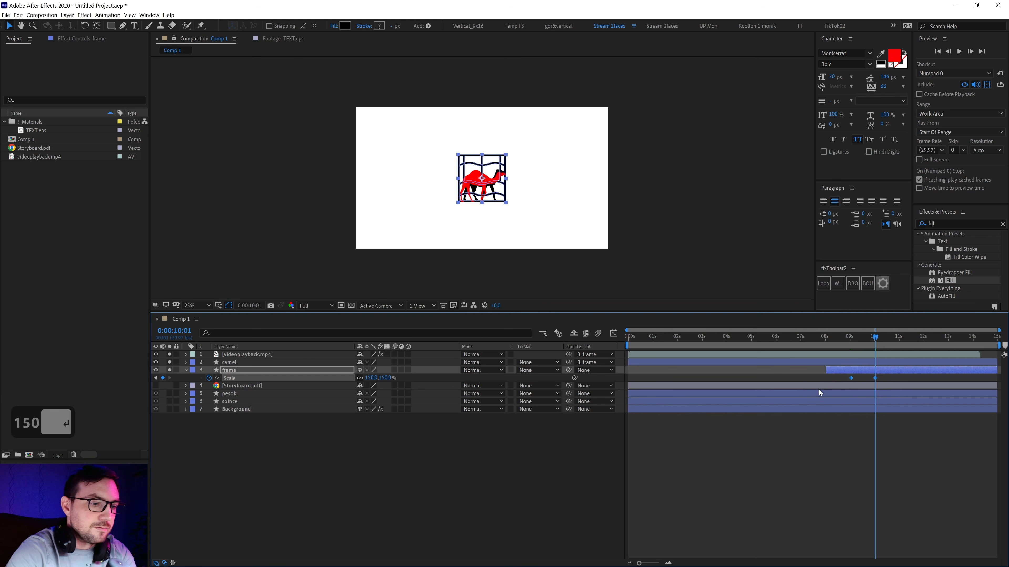
pyautogui.press('F9')
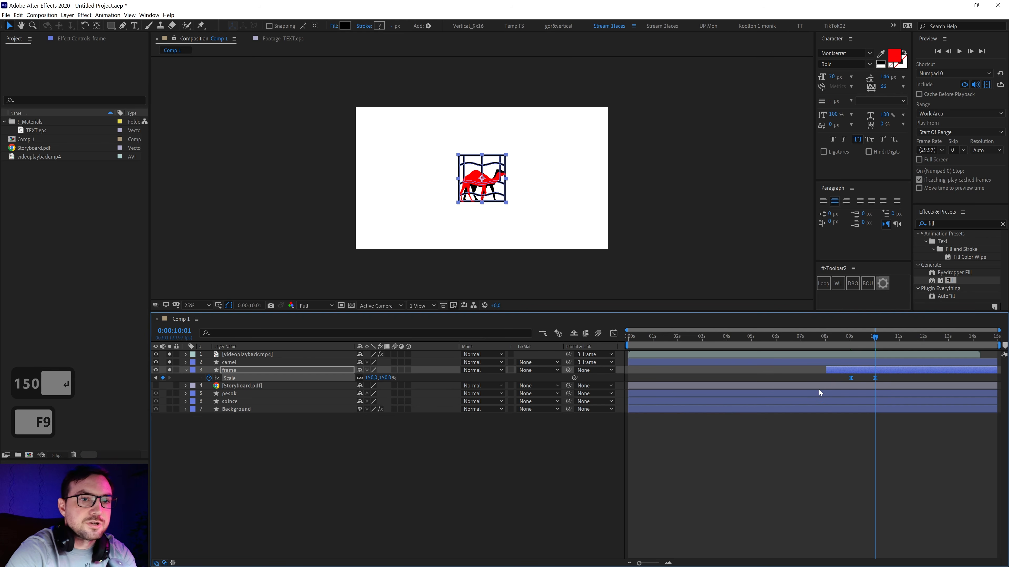
pyautogui.click(613, 333)
pyautogui.click(923, 399)
pyautogui.moveTo(918, 385); pyautogui.dragTo(846, 365)
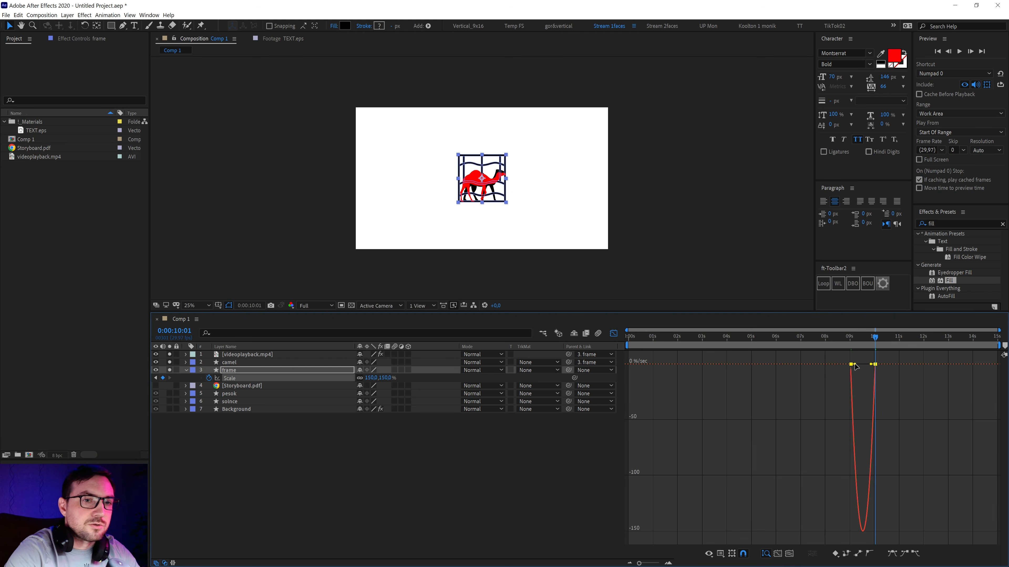
pyautogui.moveTo(832, 358); pyautogui.dragTo(904, 531)
pyautogui.moveTo(911, 385); pyautogui.dragTo(851, 365)
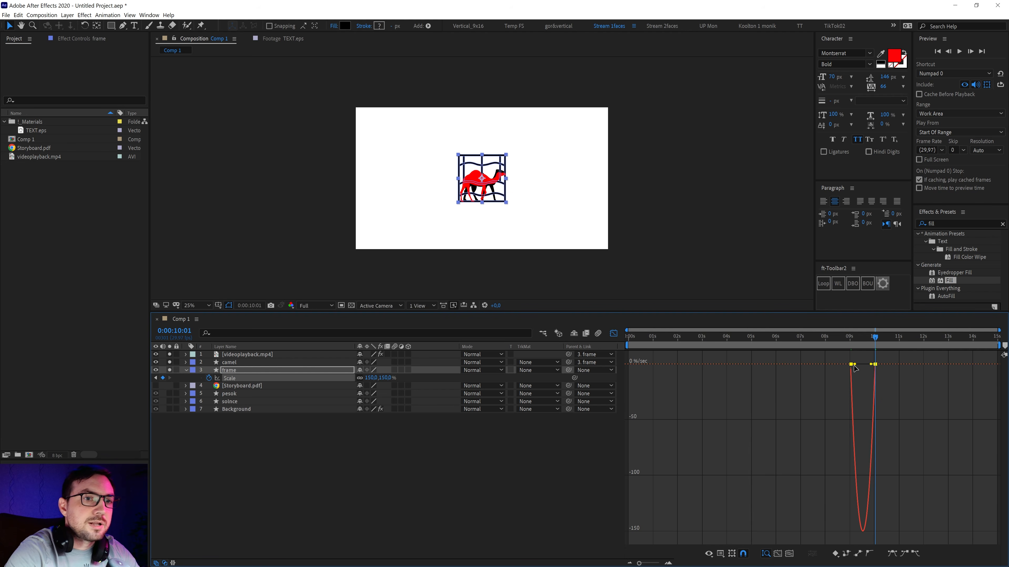
pyautogui.moveTo(854, 365); pyautogui.dragTo(864, 340)
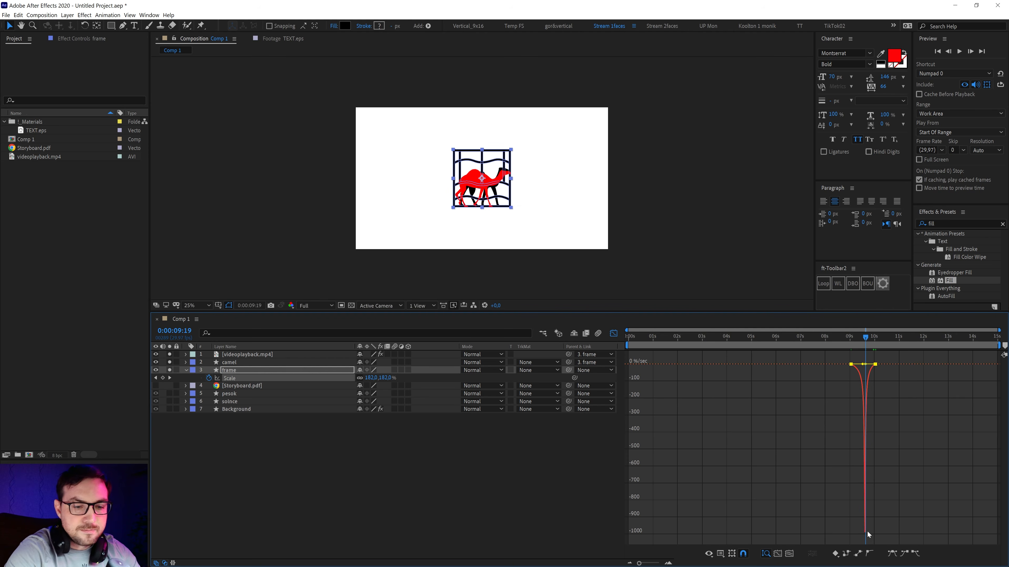
# Trim the end of the videoplayback.mp4 layer to 0:00:09:18, around the fastest moment of the frame's scaling.
pyautogui.press('pageup')
pyautogui.press('pagedown')
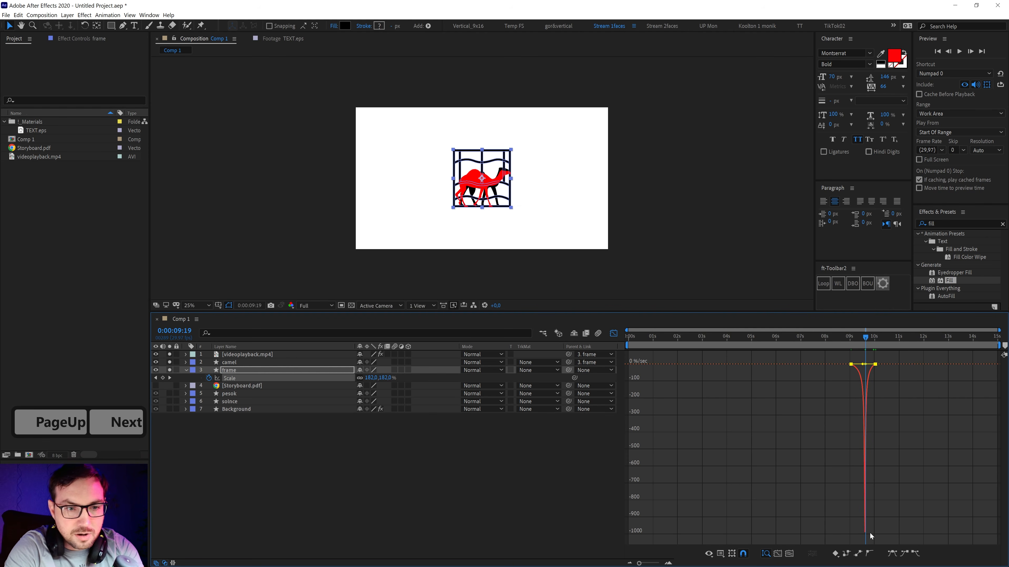
pyautogui.moveTo(865, 335)
pyautogui.mouseDown()
pyautogui.moveTo(851, 335)
pyautogui.moveTo(862, 338)
pyautogui.mouseUp()
pyautogui.press('pageup')
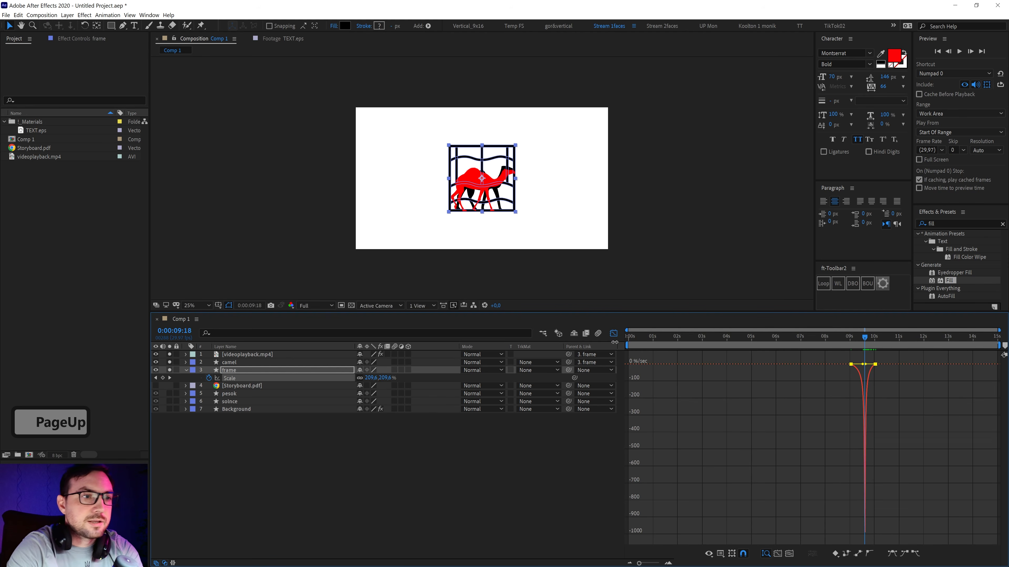
pyautogui.click(613, 333)
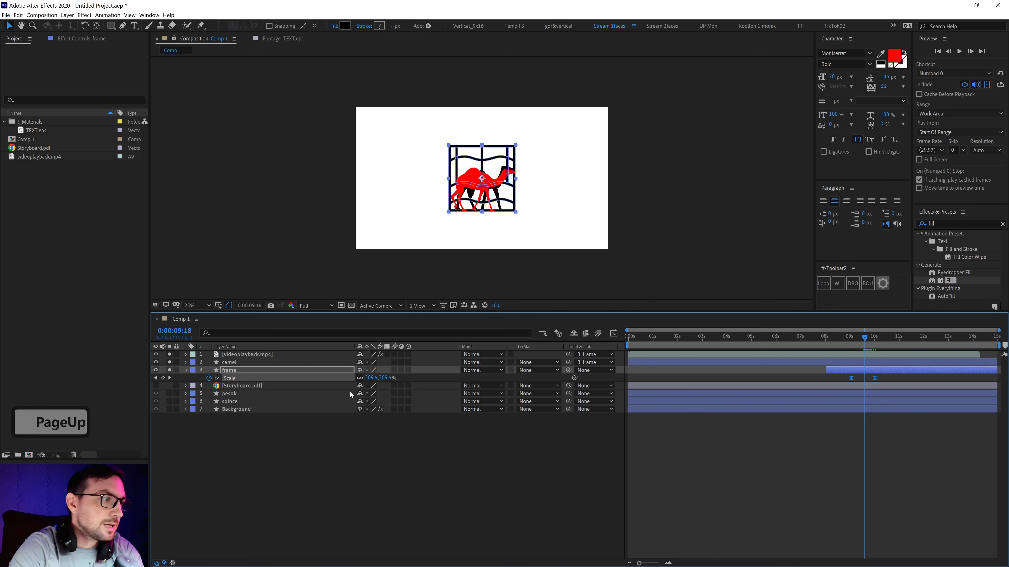
pyautogui.click(241, 355)
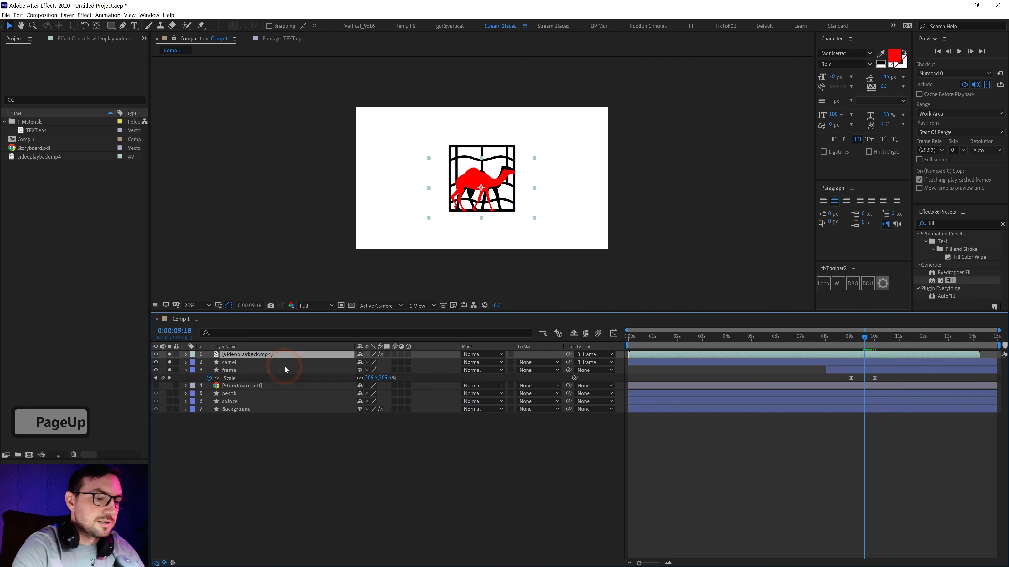
pyautogui.press('alt')
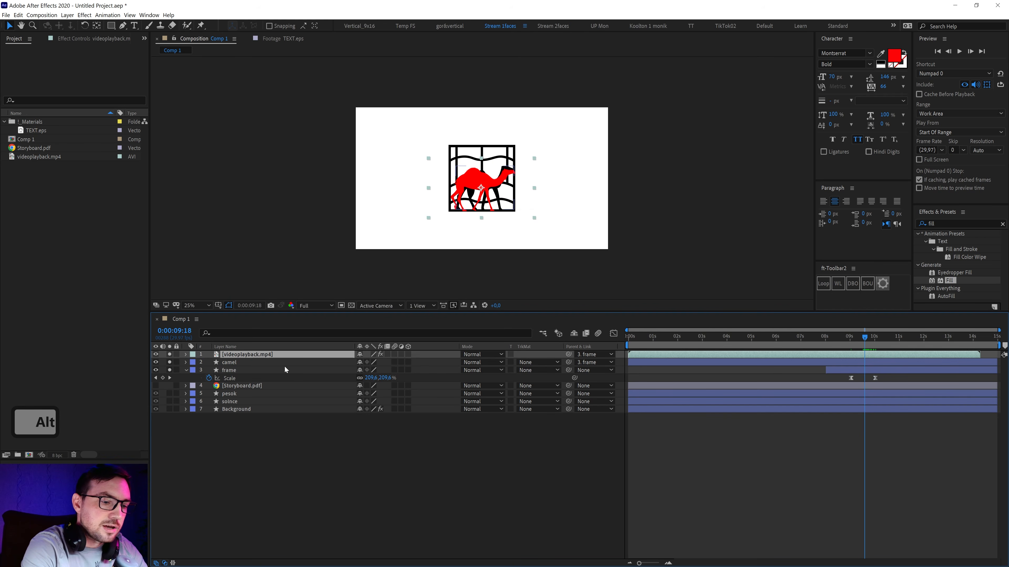
pyautogui.hotkey('alt', ']')
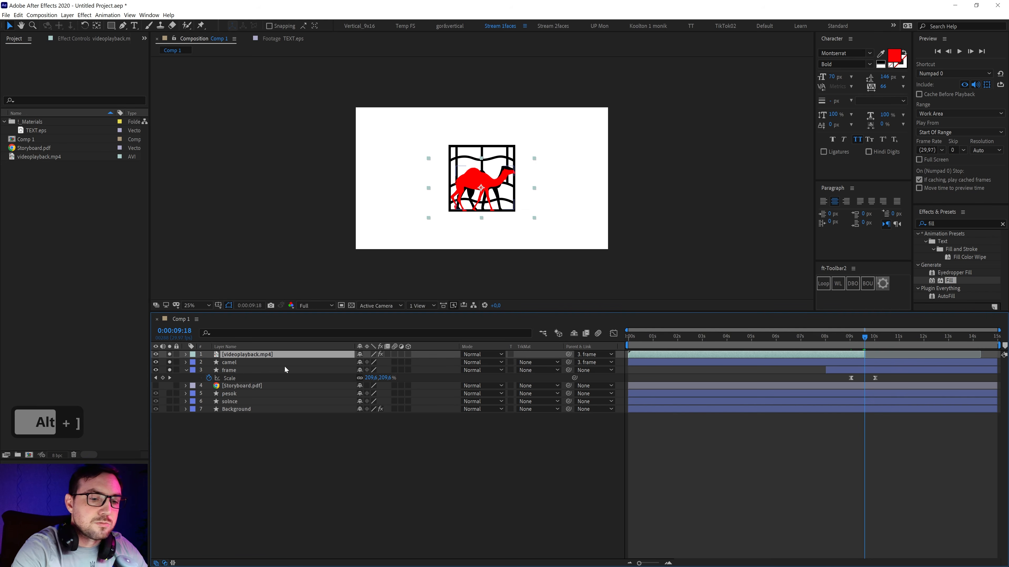
# Trim the start of the camel layer to 0:00:09:19, one frame after the videoplayback.mp4 clip ends.
pyautogui.press('pagedown')
pyautogui.click(242, 363)
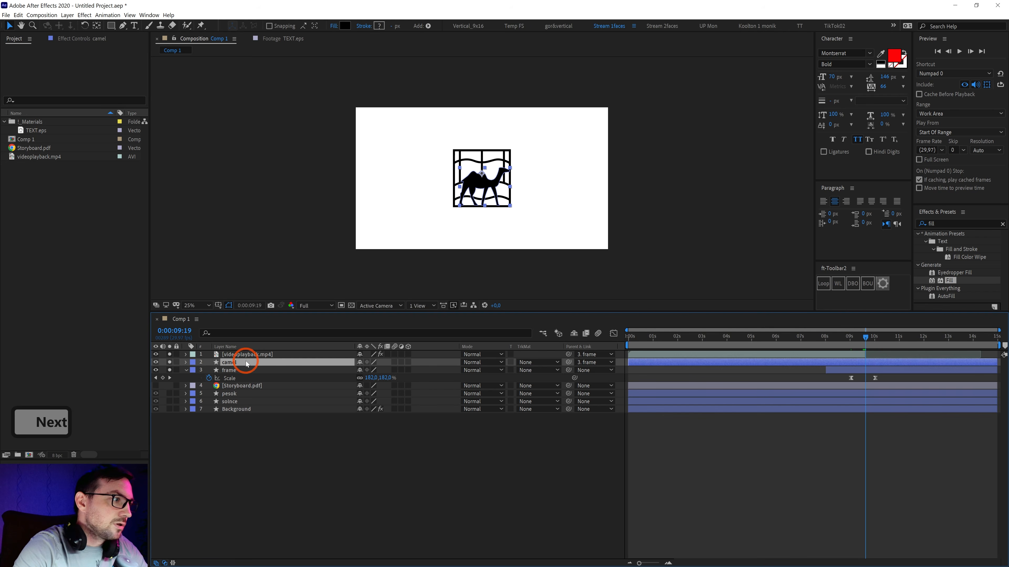
pyautogui.hotkey('alt', '[')
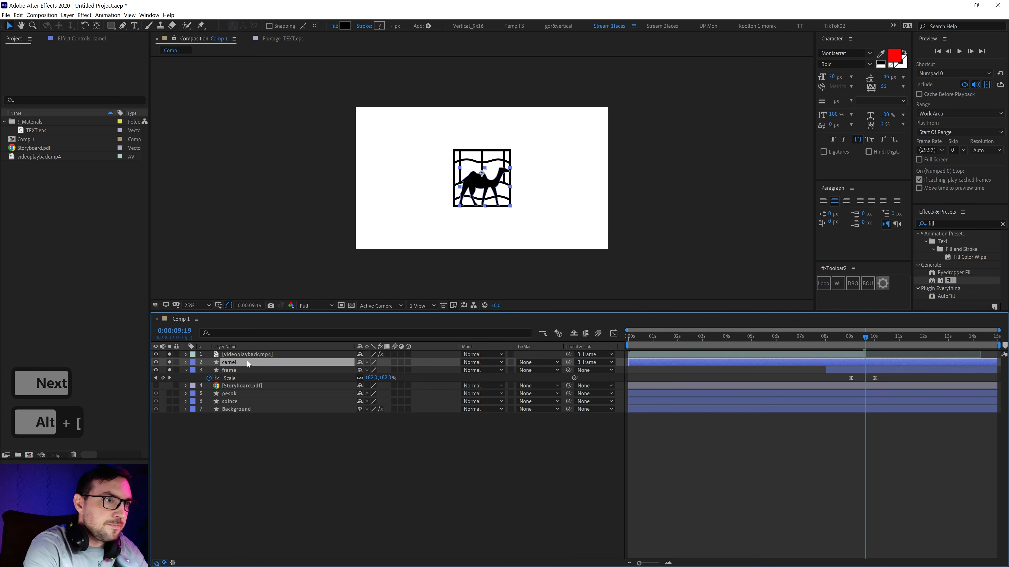
# Preview the switch from the walking camel clip to the logo camel, playing from 0:00:07:25 and again from 0:00:08:18.
pyautogui.moveTo(860, 340); pyautogui.dragTo(821, 352)
pyautogui.click(879, 445)
pyautogui.press('space')
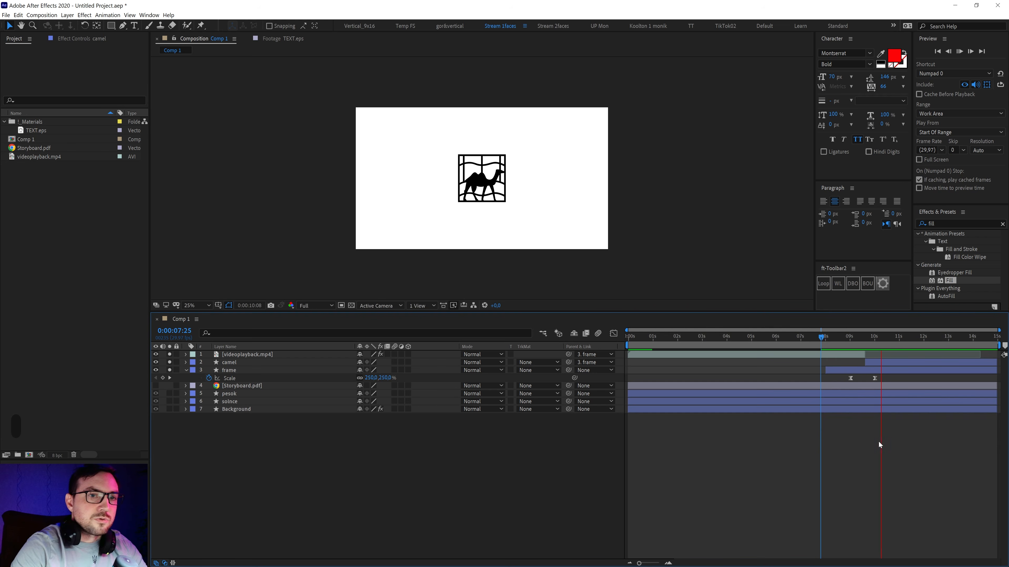
pyautogui.hotkey('shift', 'space')
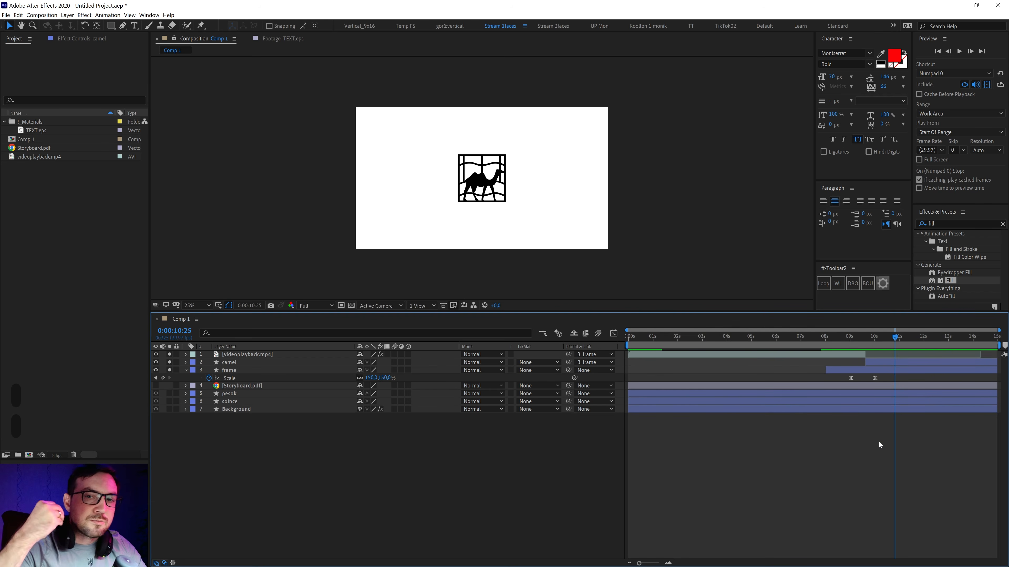
pyautogui.click(839, 340)
pyautogui.press('space')
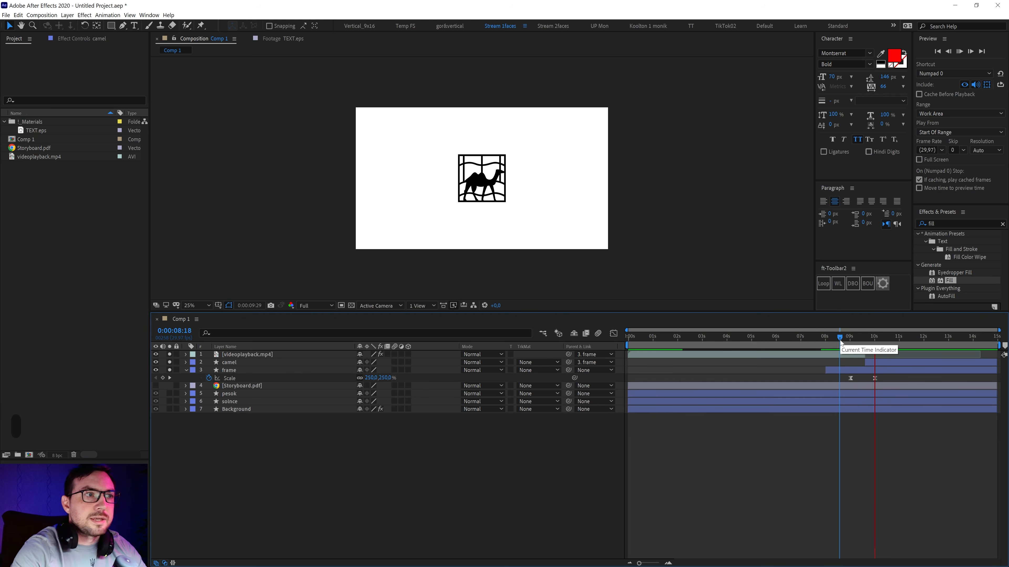
pyautogui.moveTo(840, 339); pyautogui.dragTo(867, 350)
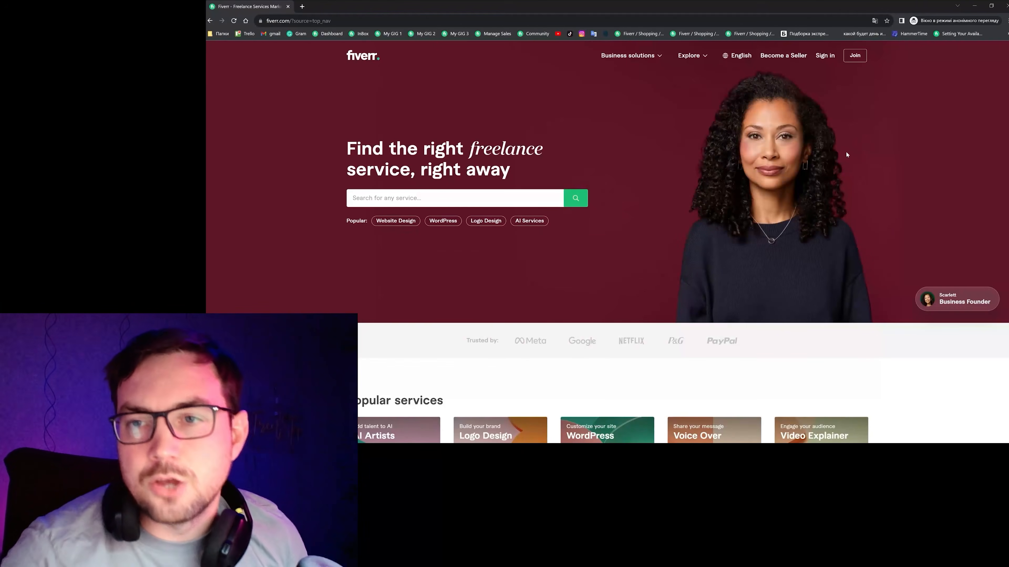
# Switch to the web browser and look through the sections of the Fiverr homepage.
pyautogui.scroll(-4, 845, 151)
pyautogui.scroll(3, 848, 151)
pyautogui.scroll(1, 848, 151)
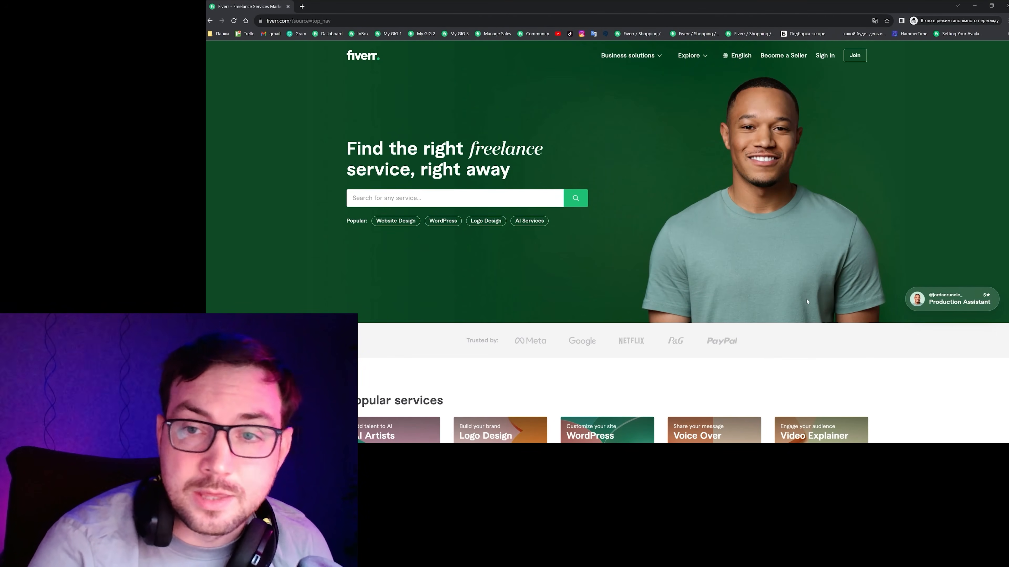
pyautogui.scroll(-10, 807, 301)
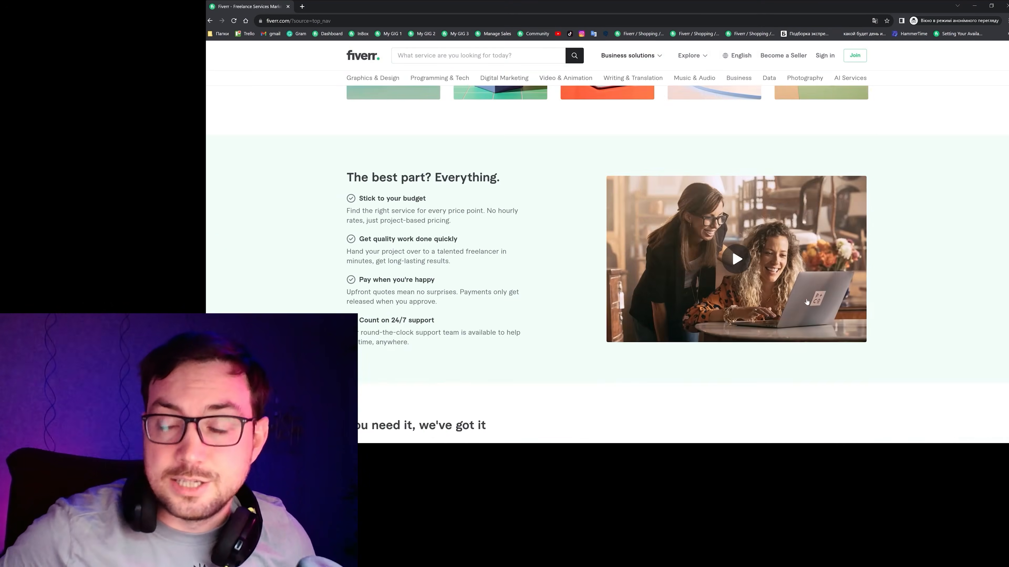
pyautogui.scroll(-15, 806, 302)
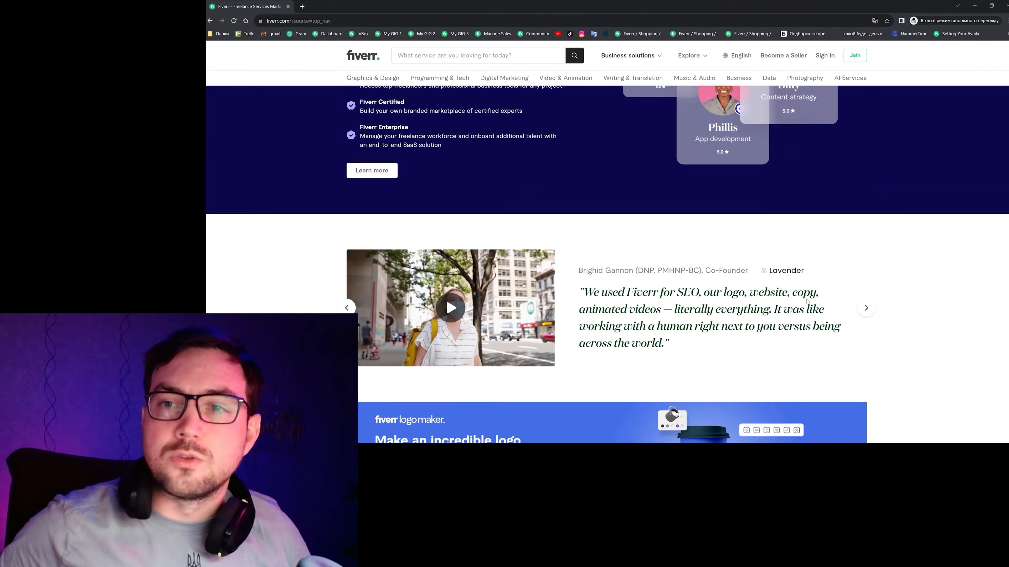
pyautogui.scroll(-10, 806, 301)
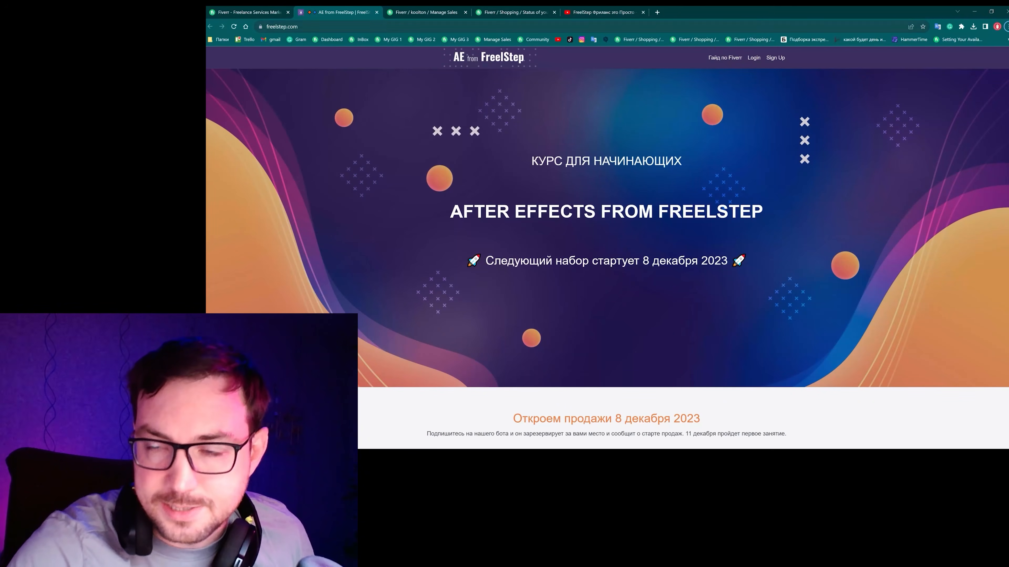
# Examine the sales opening date, pricing plans and frequently asked questions on the freelstep.com course page.
pyautogui.scroll(-5, 607, 258)
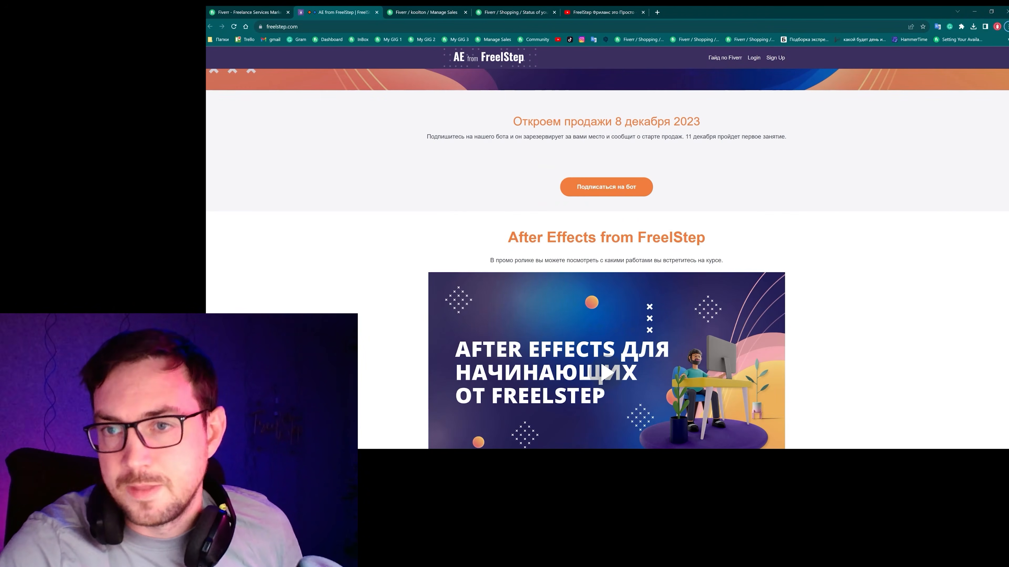
pyautogui.moveTo(513, 121); pyautogui.dragTo(699, 122)
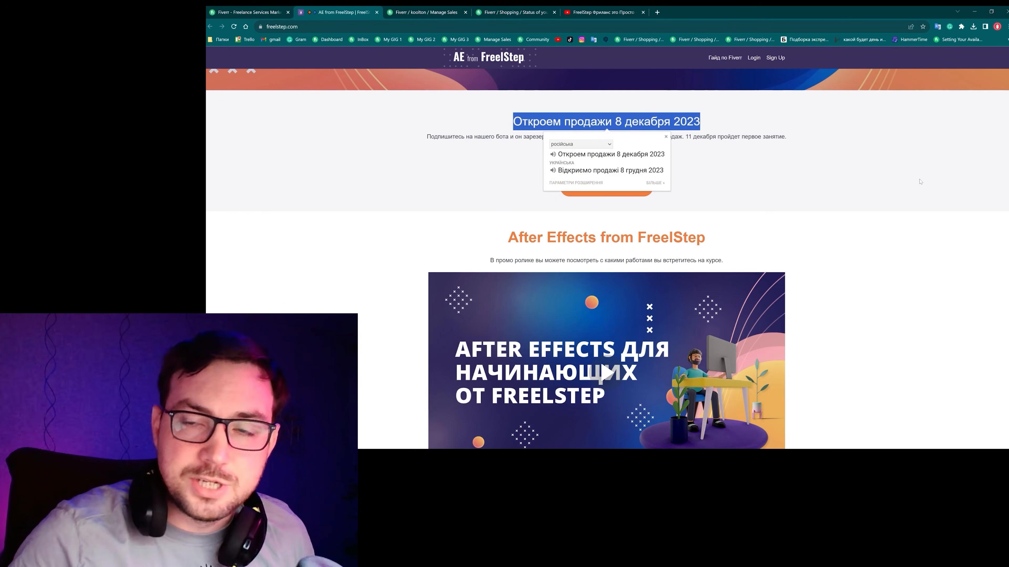
pyautogui.click(783, 177)
pyautogui.moveTo(513, 121); pyautogui.dragTo(767, 125)
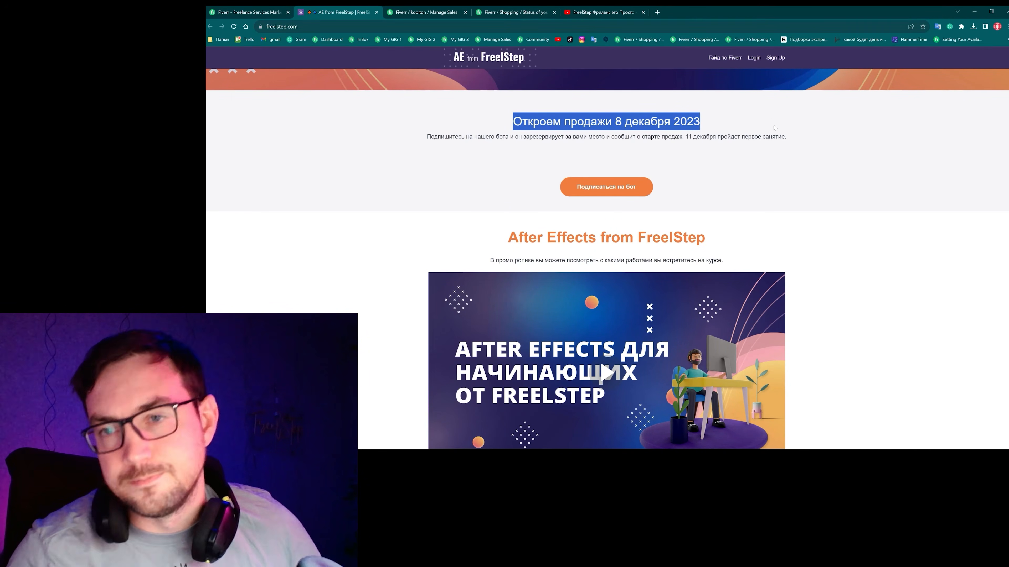
pyautogui.scroll(-15, 790, 151)
pyautogui.scroll(-3, 818, 179)
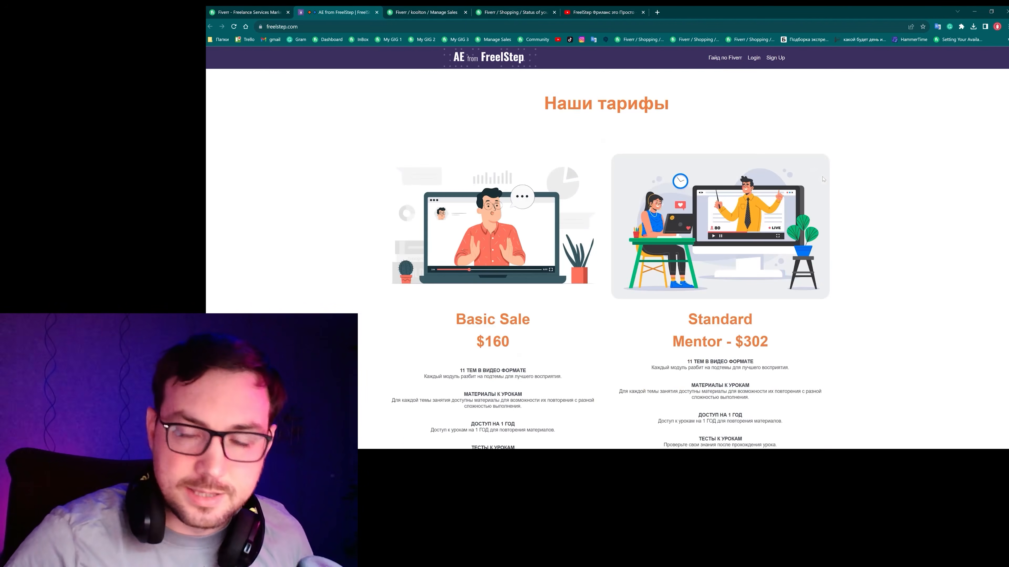
pyautogui.scroll(-20, 837, 186)
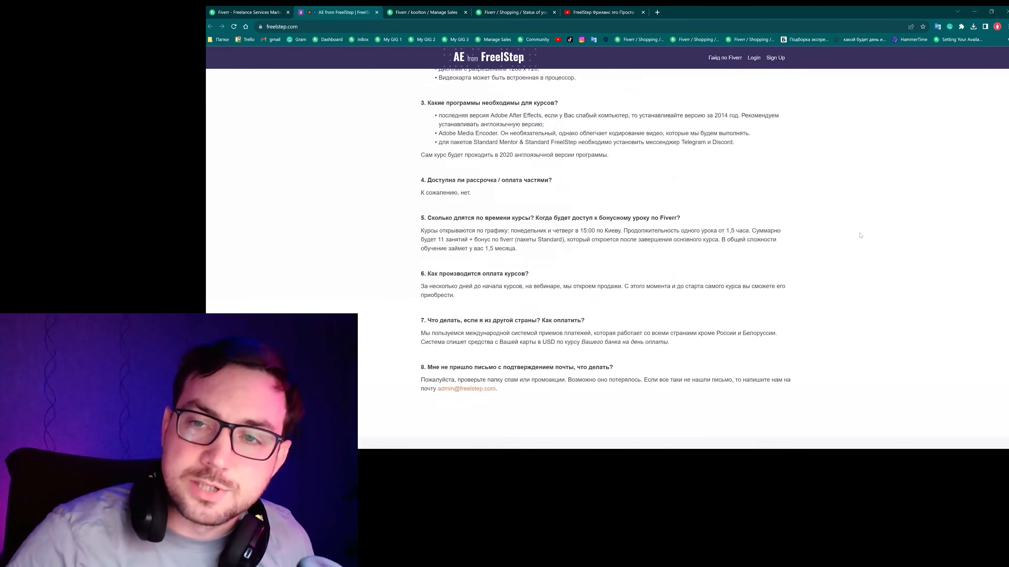
# Subscribe to the After Effects from FreelStep bot in Telegram in Ukrainian, and ask when the course starts and how to buy it.
pyautogui.click(613, 355)
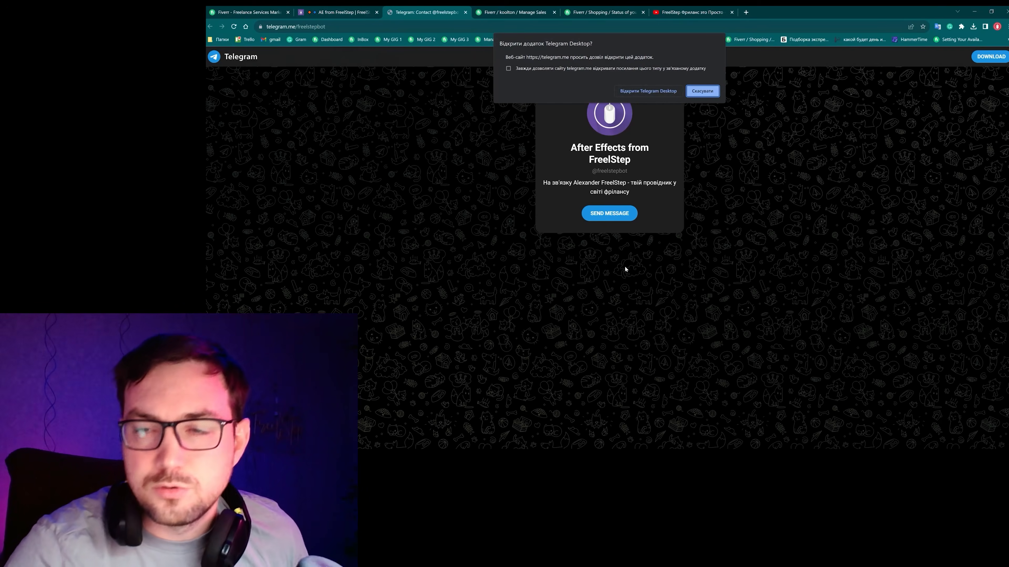
pyautogui.click(699, 91)
pyautogui.click(817, 560)
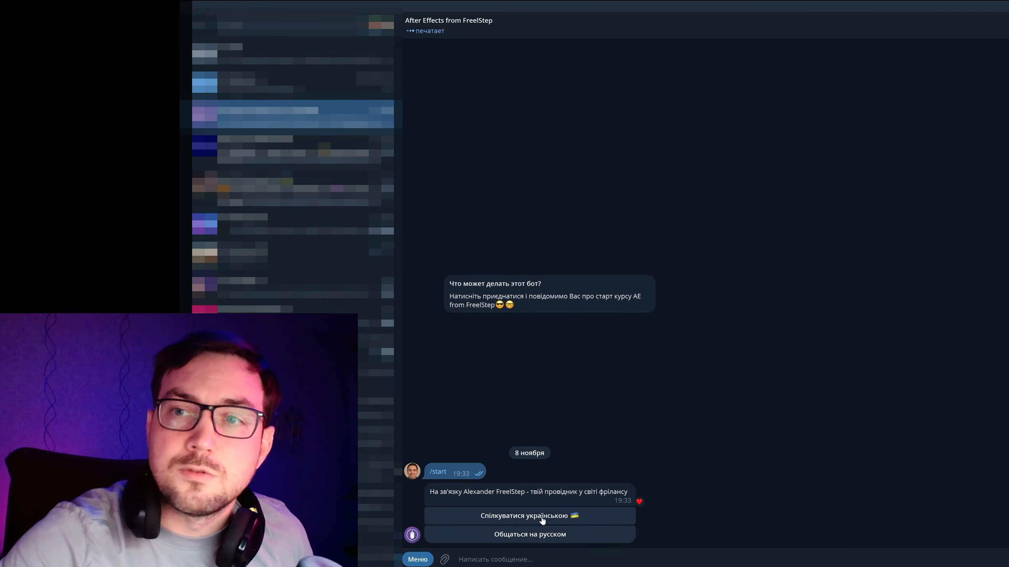
pyautogui.click(540, 521)
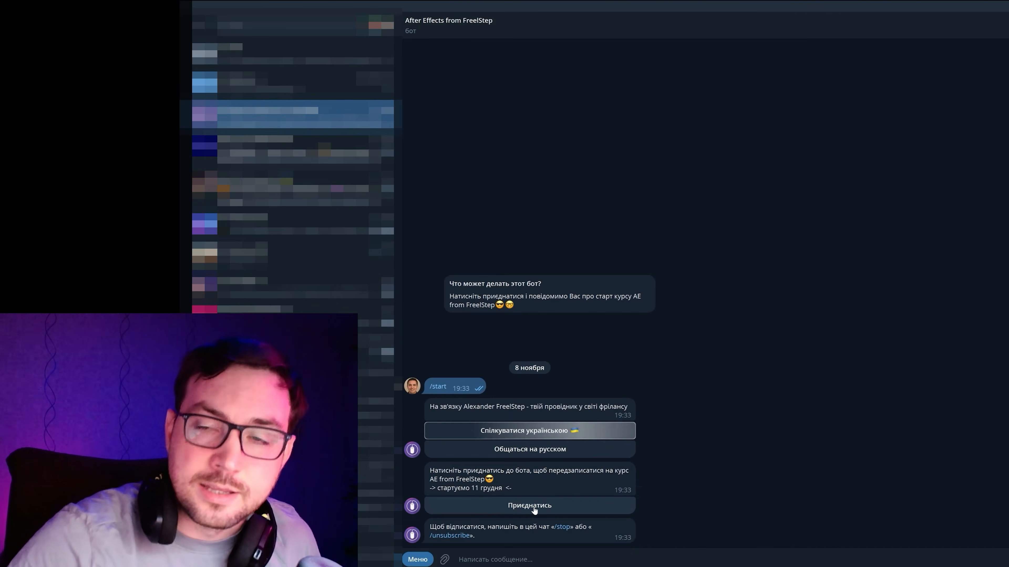
pyautogui.click(534, 508)
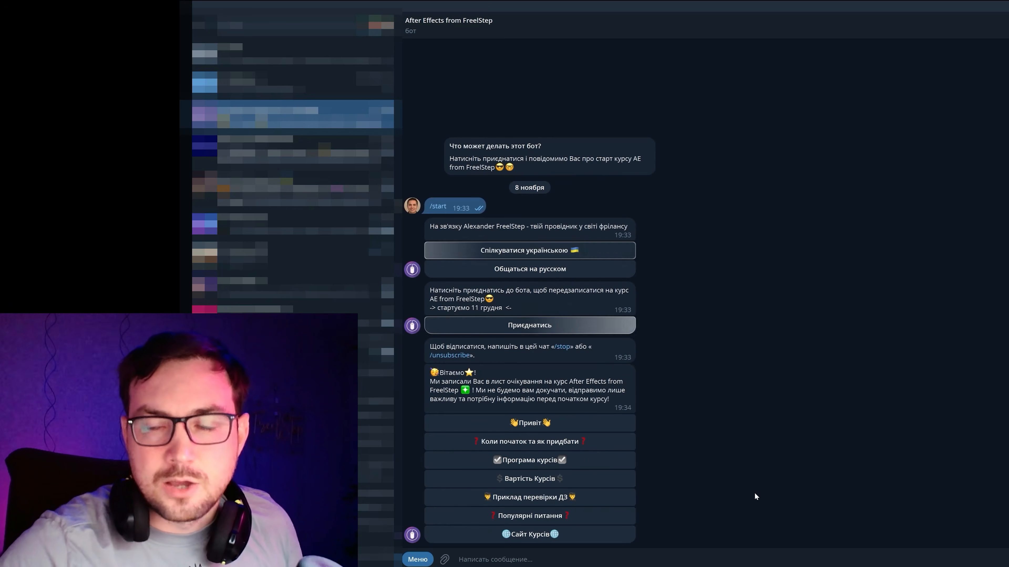
pyautogui.click(588, 441)
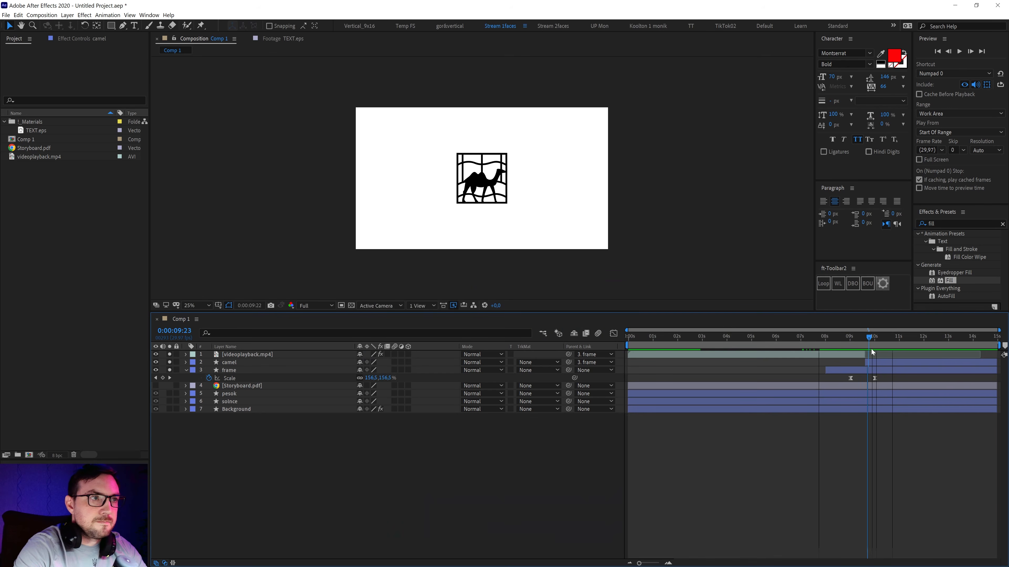
# Switch back to After Effects, add TEXT.eps as the topmost layer of Comp 1, and place it centred just below the frame.
pyautogui.moveTo(874, 353)
pyautogui.mouseDown()
pyautogui.moveTo(854, 352)
pyautogui.moveTo(874, 355)
pyautogui.mouseUp()
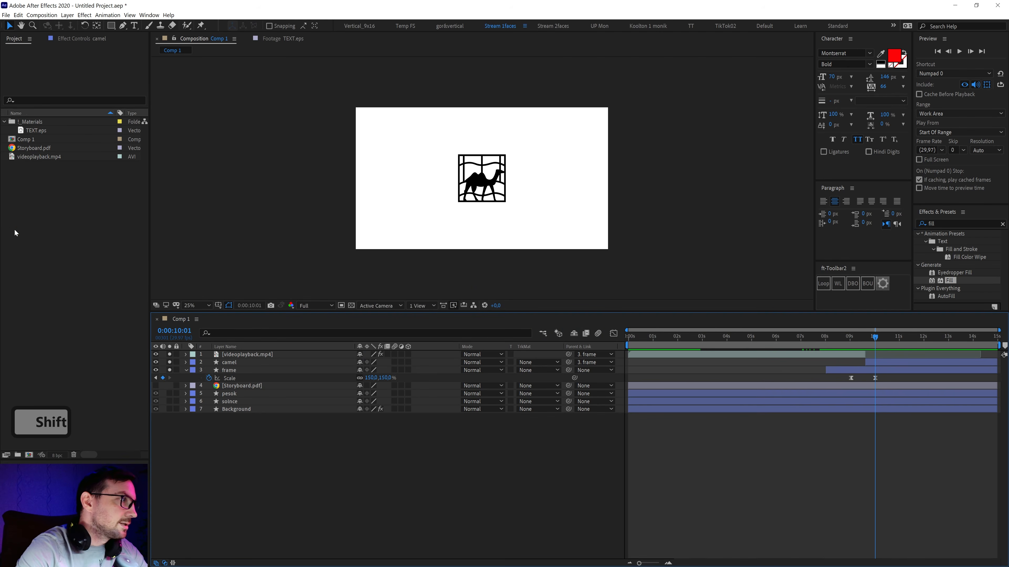
pyautogui.click(35, 131)
pyautogui.moveTo(34, 133); pyautogui.dragTo(259, 354)
pyautogui.keyDown('shift'); pyautogui.moveTo(485, 180); pyautogui.dragTo(490, 213); pyautogui.keyUp('shift')
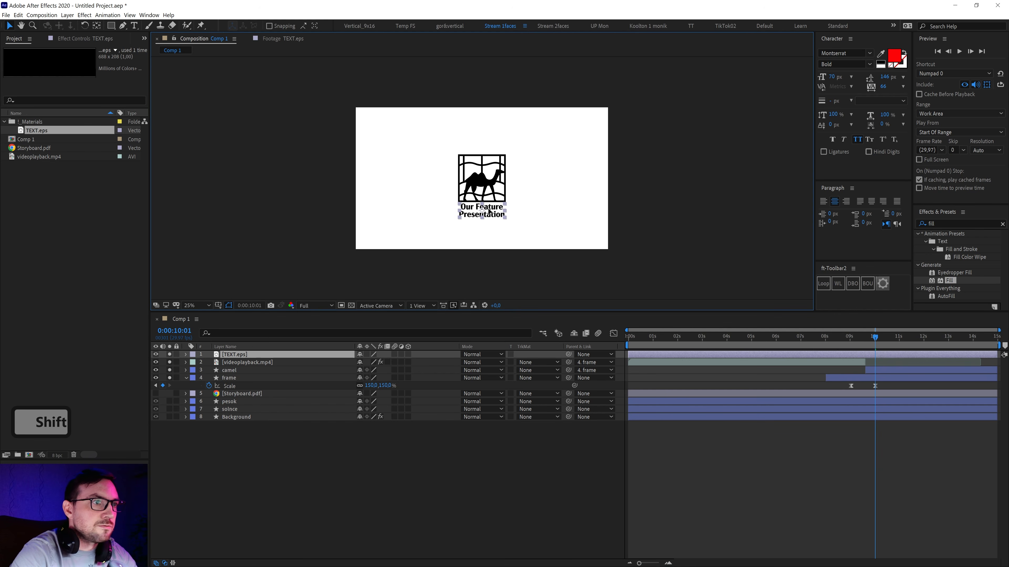
pyautogui.click(470, 445)
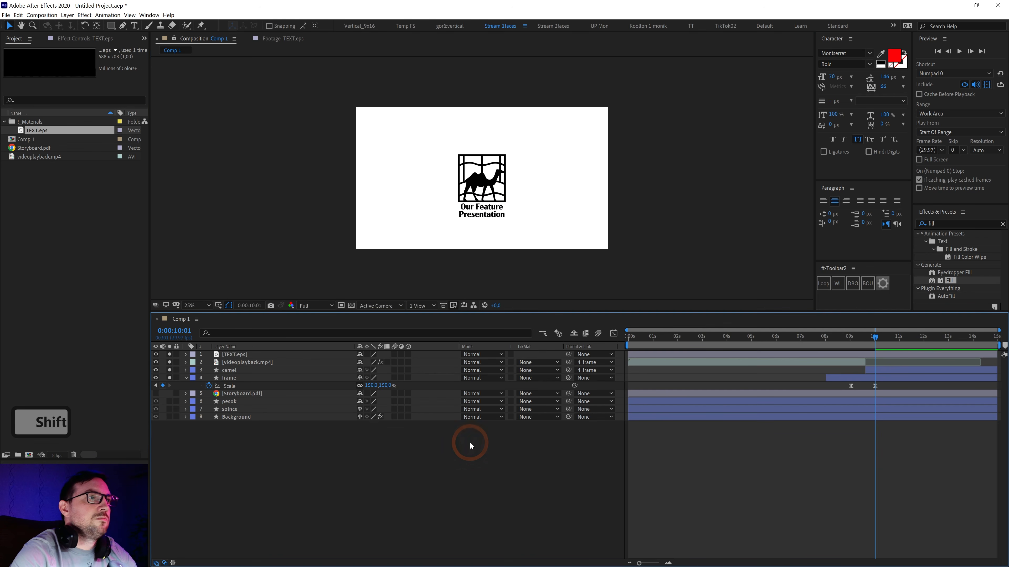
# Trim the start of the TEXT.eps layer to 0:00:10:01, where the frame's scaling ends.
pyautogui.click(877, 357)
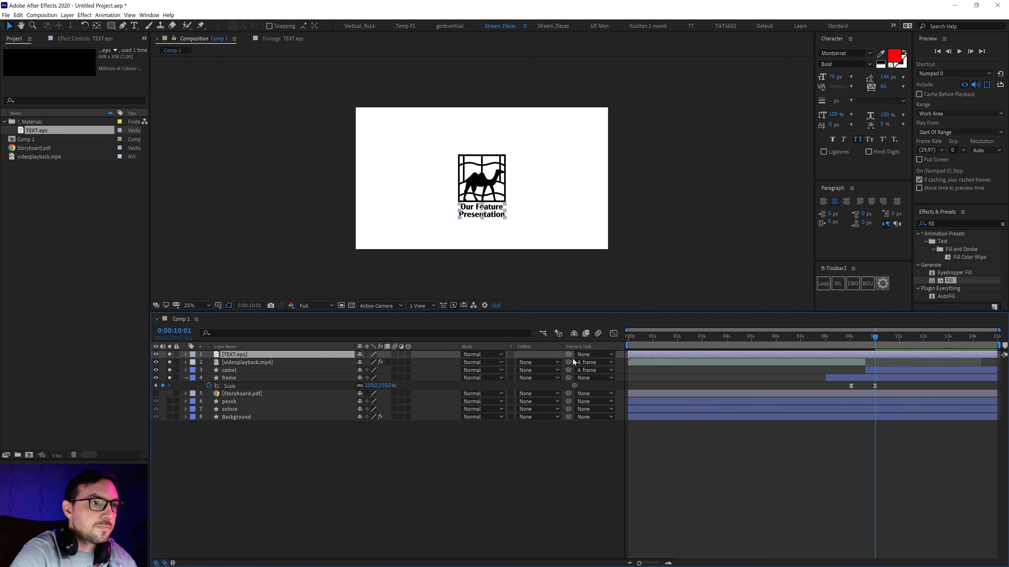
pyautogui.moveTo(627, 353); pyautogui.dragTo(656, 364)
pyautogui.hotkey('alt', '[')
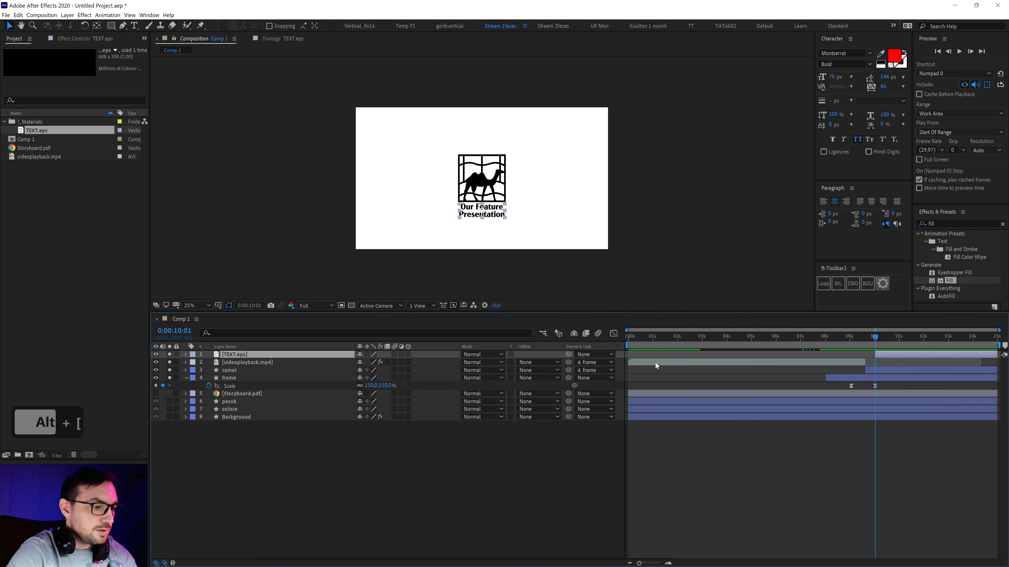
# Fade in the TEXT.eps layer with Opacity keyframes from 0% at 0:00:10:01 to fully opaque at 0:00:10:21.
pyautogui.press('t')
pyautogui.click(209, 362)
pyautogui.click(361, 362)
pyautogui.write('0')
pyautogui.click(200, 363)
pyautogui.hotkey('shift', 'pagedown')
pyautogui.hotkey('shift', 'pagedown')
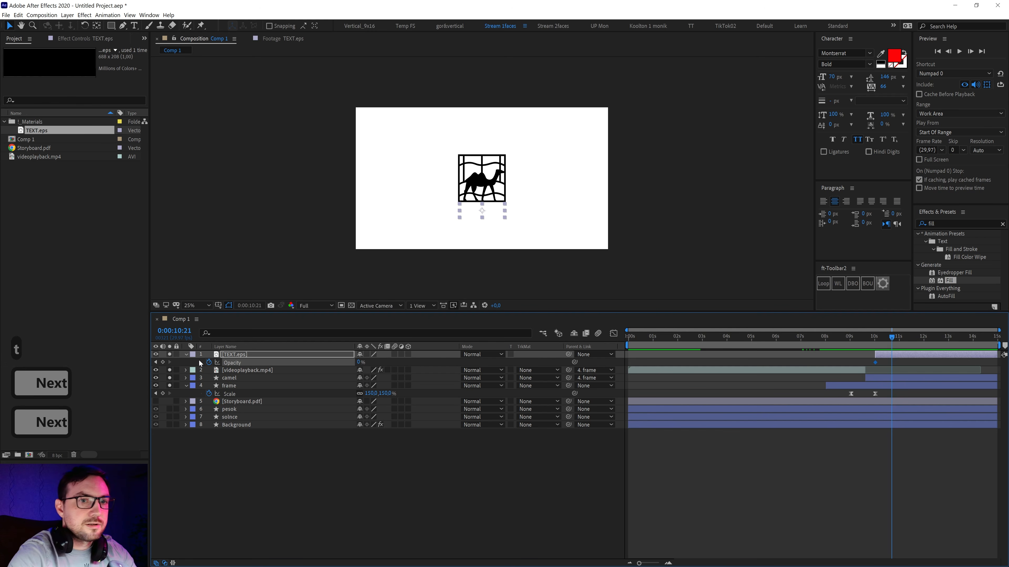
pyautogui.moveTo(362, 365); pyautogui.dragTo(472, 358)
pyautogui.click(189, 355)
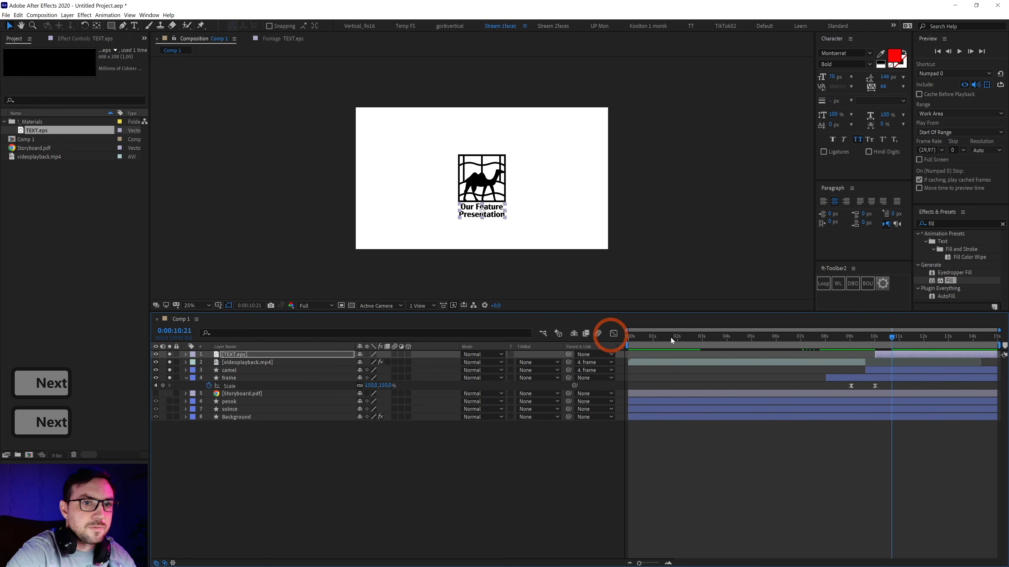
# Show the title and action safe guides over the composition at 0:00:10:24.
pyautogui.click(893, 337)
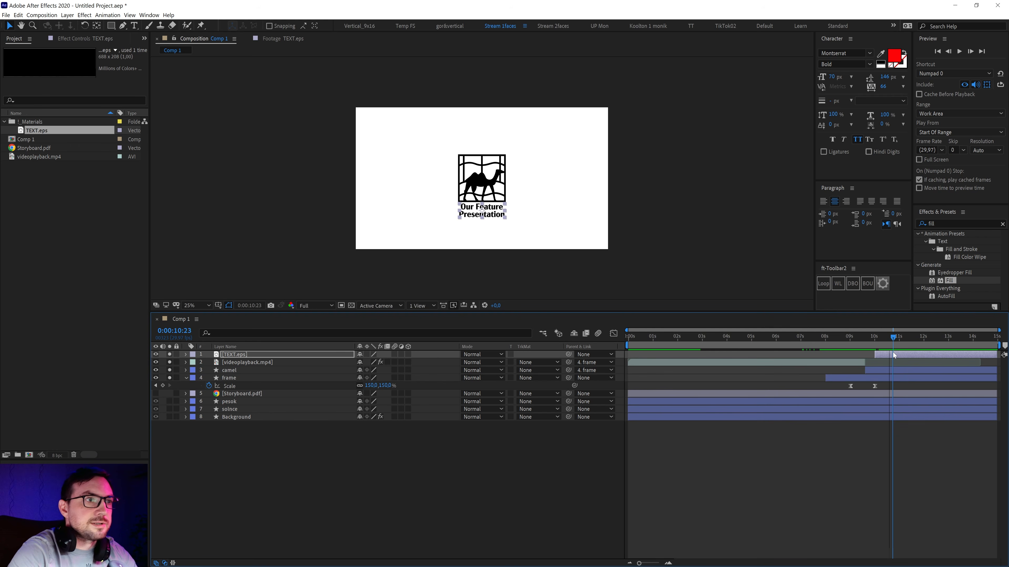
pyautogui.press('pagedown')
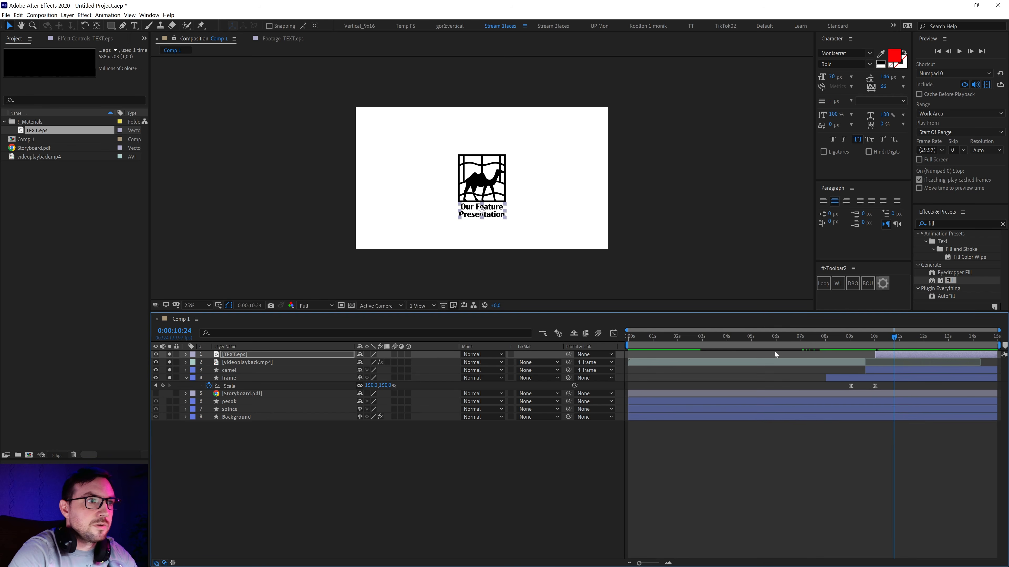
pyautogui.click(219, 306)
pyautogui.click(262, 316)
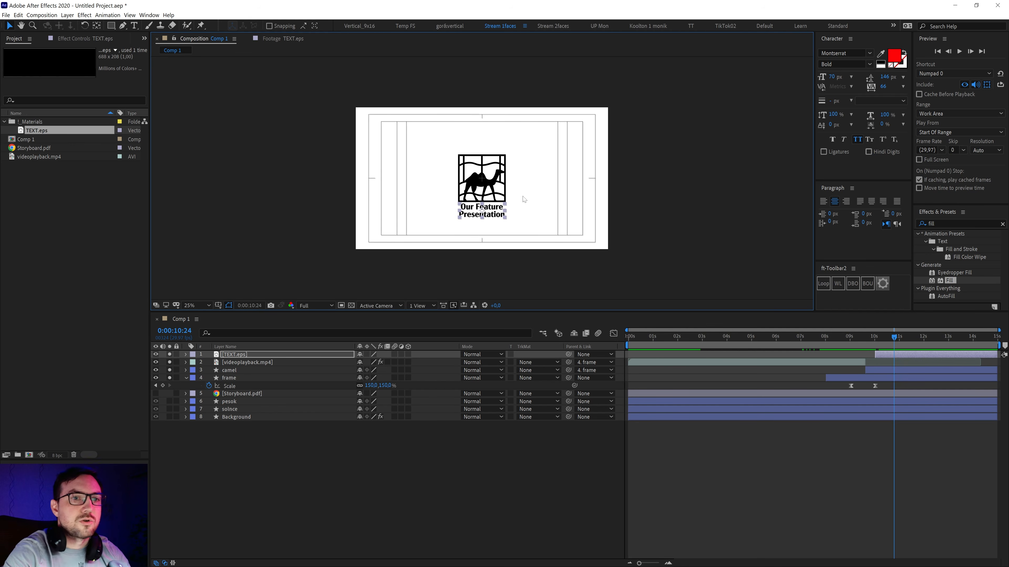
# Add a Position keyframe to the frame layer at 0:00:09:01, alongside its first Scale keyframe.
pyautogui.moveTo(870, 329); pyautogui.dragTo(851, 338)
pyautogui.click(856, 377)
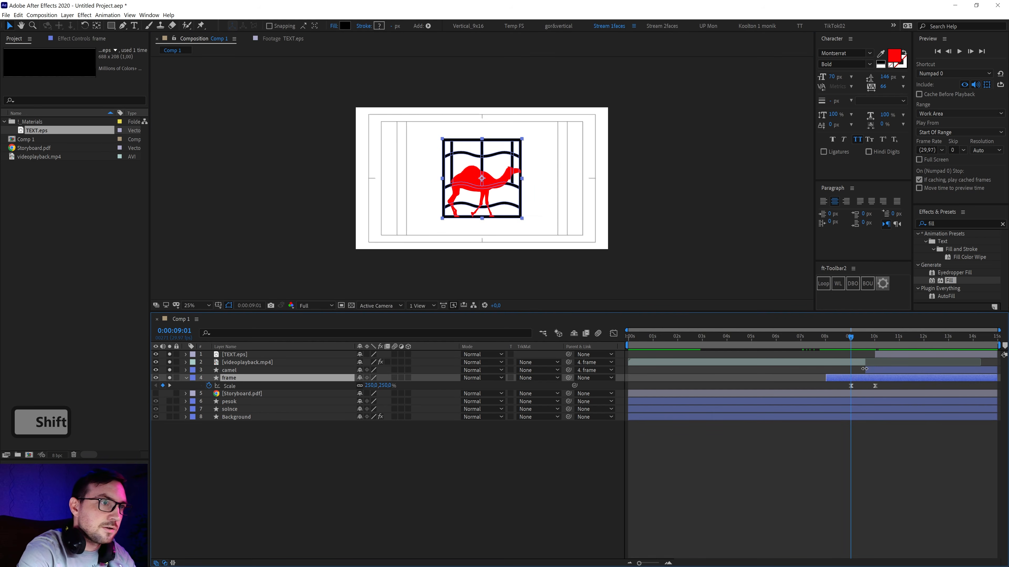
pyautogui.hotkey('shift', 'p')
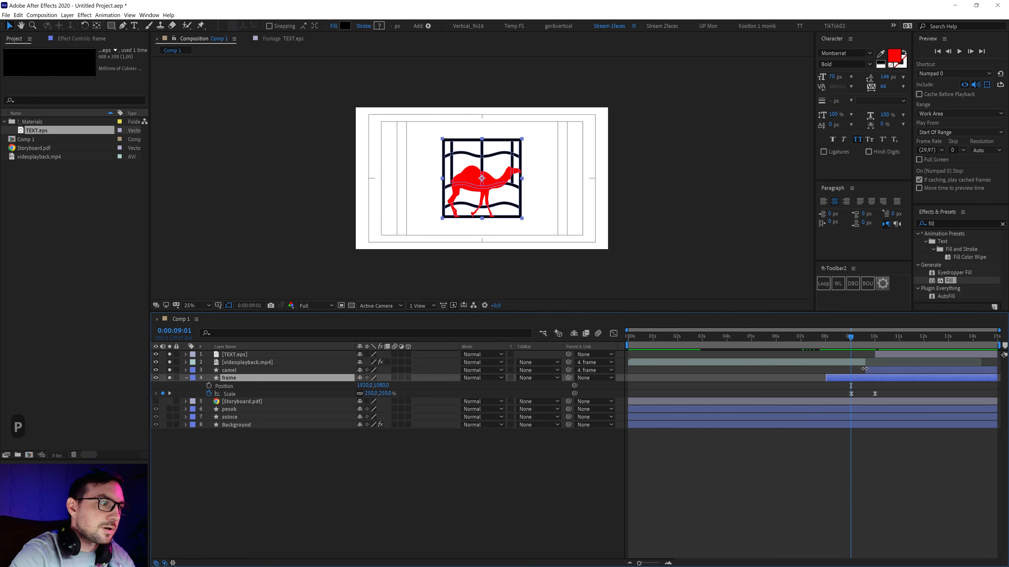
pyautogui.click(208, 386)
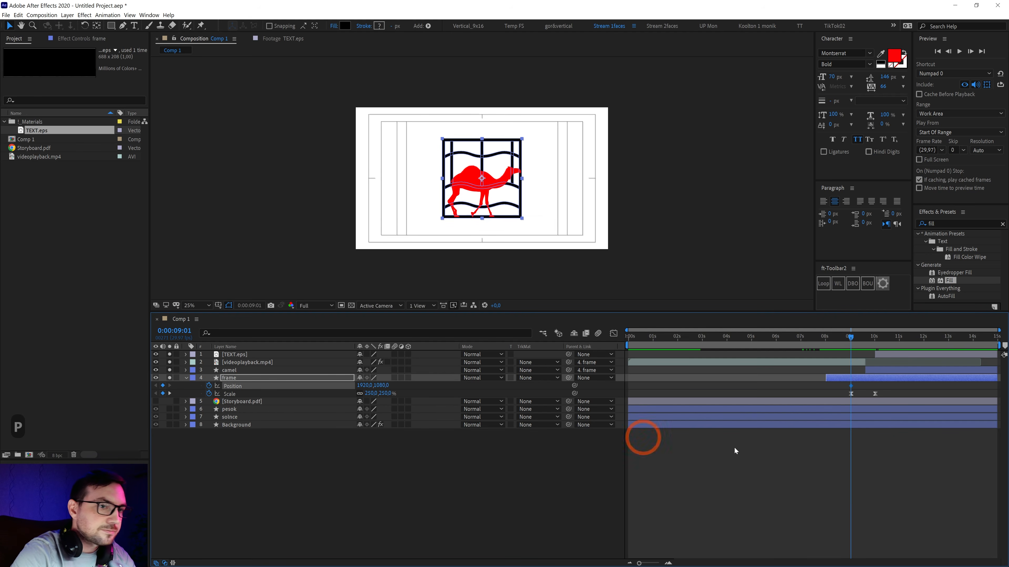
# Raise the frame layer to Position 1920, 960 at 0:00:10:01, making a second Position keyframe.
pyautogui.keyDown('shift'); pyautogui.click(873, 342); pyautogui.keyUp('shift')
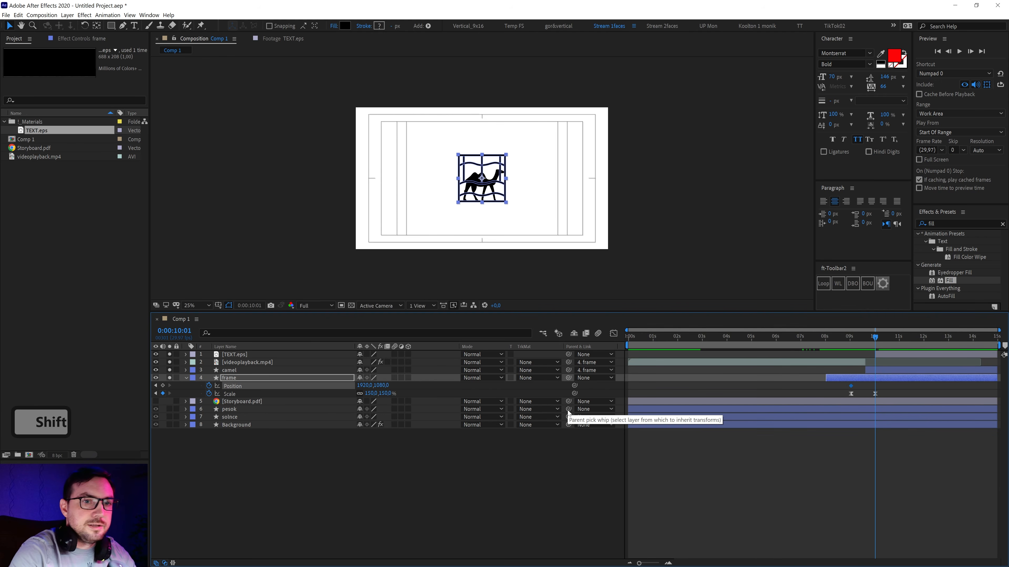
pyautogui.hotkey('shift', 'Up')
pyautogui.hotkey('shift', 'Up')
pyautogui.hotkey('shift', 'Up')
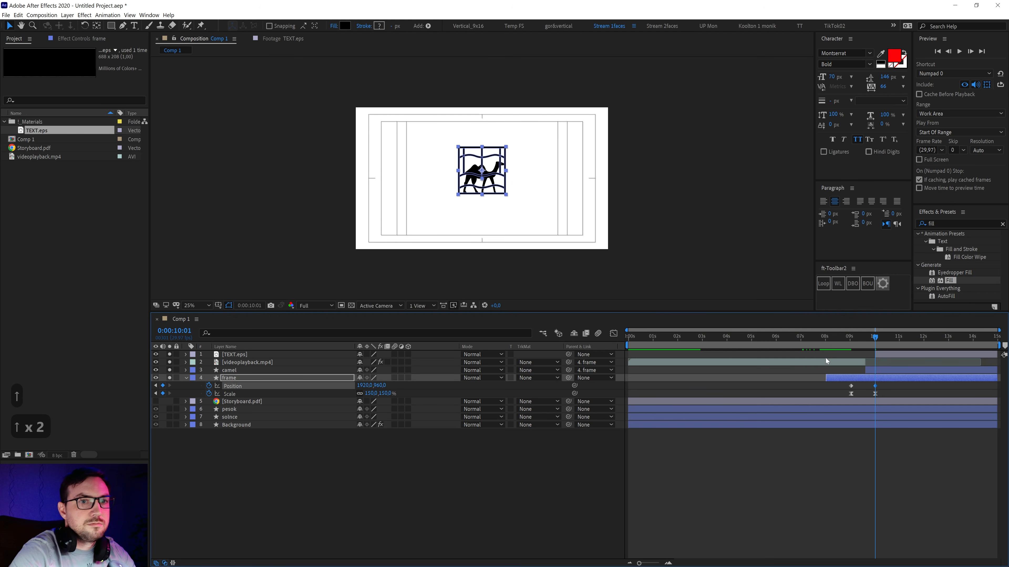
# Nudge the TEXT.eps layer up at 0:00:11:15 so it sits just below the frame.
pyautogui.moveTo(899, 336); pyautogui.dragTo(910, 337)
pyautogui.click(912, 352)
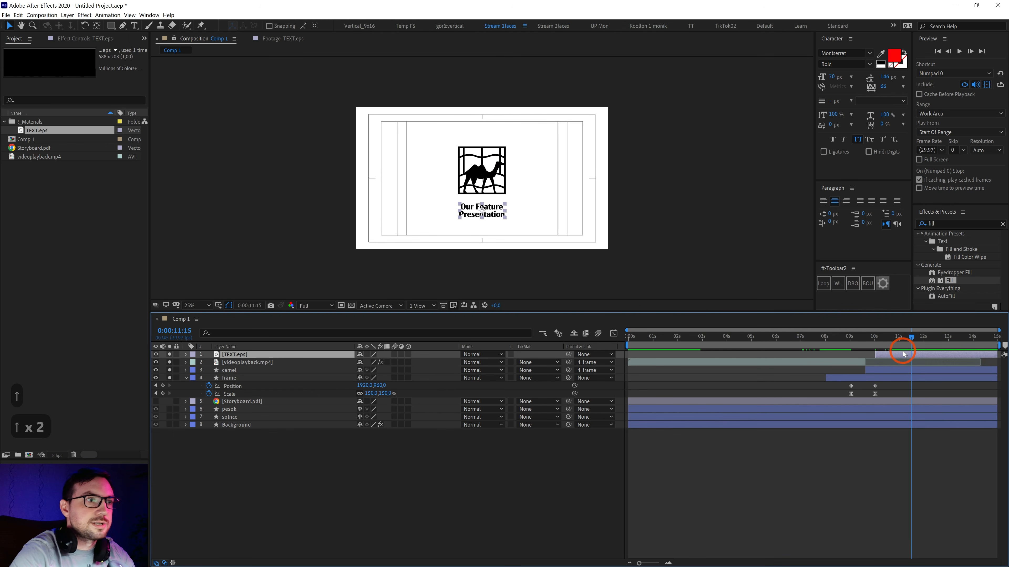
pyautogui.hotkey('shift', 'Up')
pyautogui.hotkey('shift', 'Up')
pyautogui.hotkey('shift', 'Up')
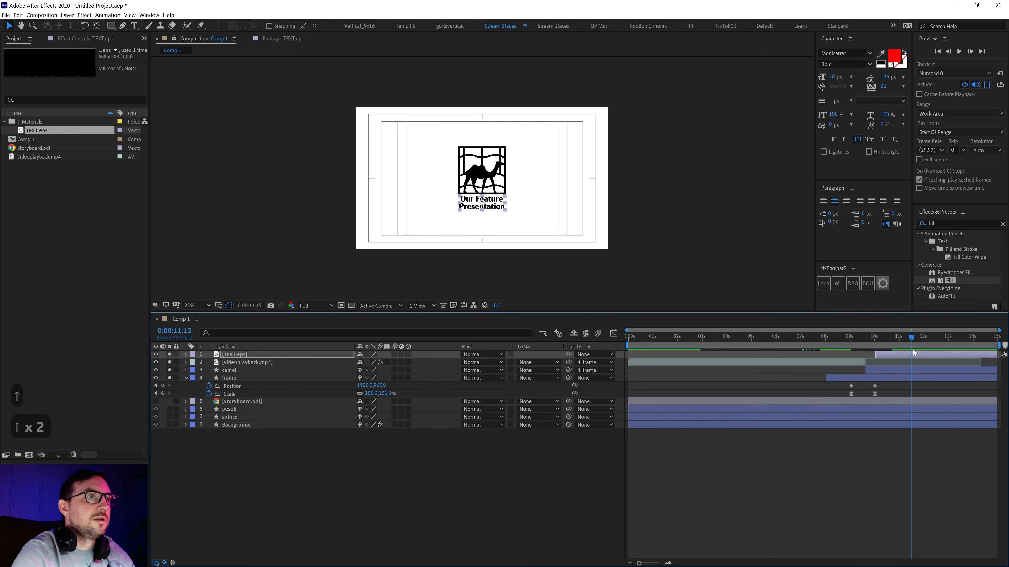
# Reset all Position and Scale keyframes on the frame layer to linear and apply Easy Ease to them.
pyautogui.moveTo(872, 337); pyautogui.dragTo(857, 347)
pyautogui.moveTo(886, 385); pyautogui.dragTo(825, 409)
pyautogui.moveTo(887, 384); pyautogui.dragTo(834, 400)
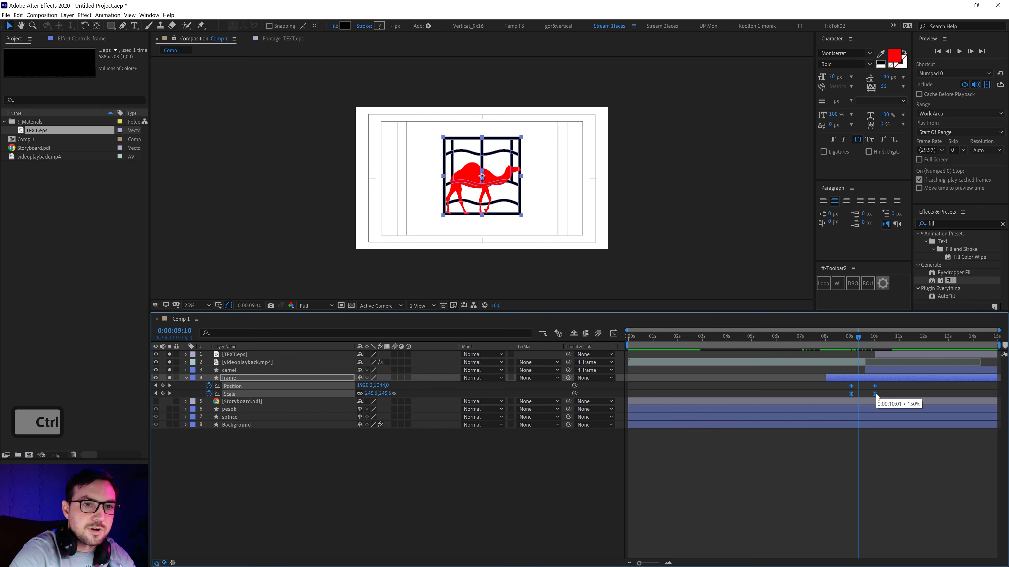
pyautogui.keyDown('ctrl'); pyautogui.click(875, 394); pyautogui.keyUp('ctrl')
pyautogui.keyDown('ctrl'); pyautogui.click(831, 404); pyautogui.keyUp('ctrl')
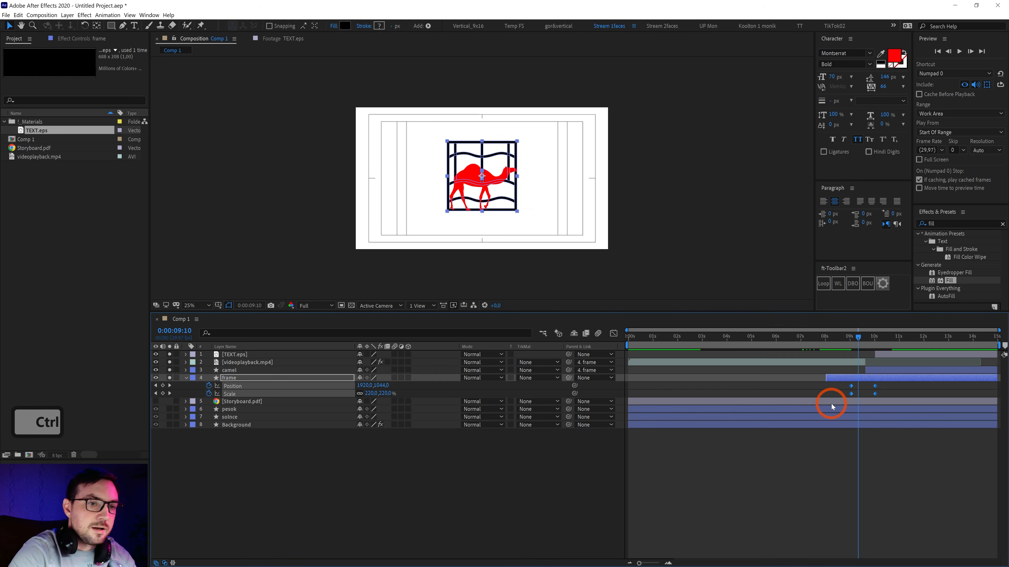
pyautogui.press('F9')
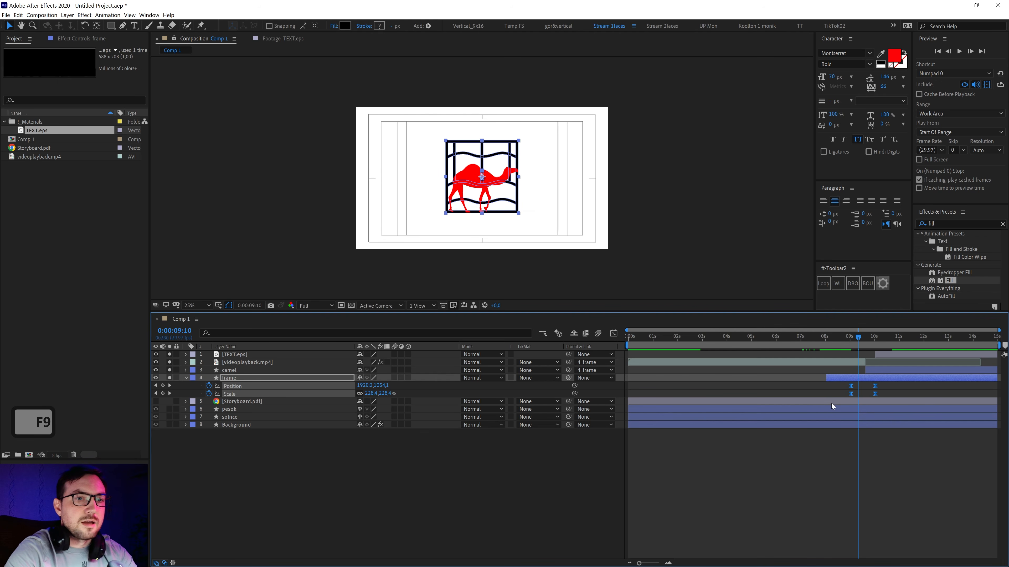
# Stretch the easing handles in the frame layer's Position and Scale speed graph so the speed peaks shortly before 0:00:10:01.
pyautogui.click(614, 333)
pyautogui.click(894, 433)
pyautogui.moveTo(911, 446); pyautogui.dragTo(862, 456)
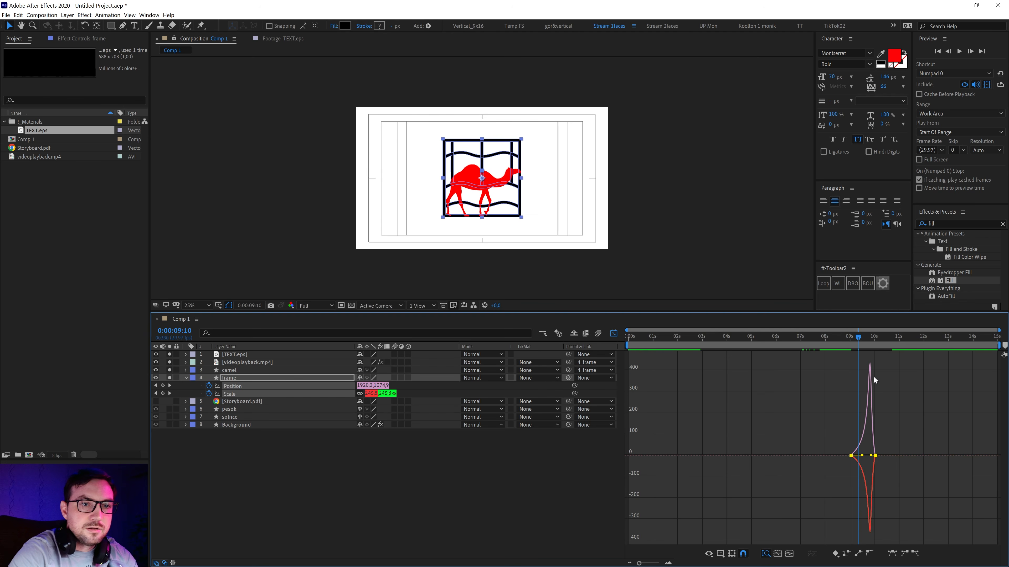
# Find the clip's switch to the camel layer at 0:00:09:19 and adjust the frame's easing so the speed peak falls there.
pyautogui.press('pagedown')
pyautogui.press('pagedown')
pyautogui.press('pagedown')
pyautogui.press('pagedown')
pyautogui.press('pagedown')
pyautogui.press('pagedown')
pyautogui.press('pagedown')
pyautogui.press('pagedown')
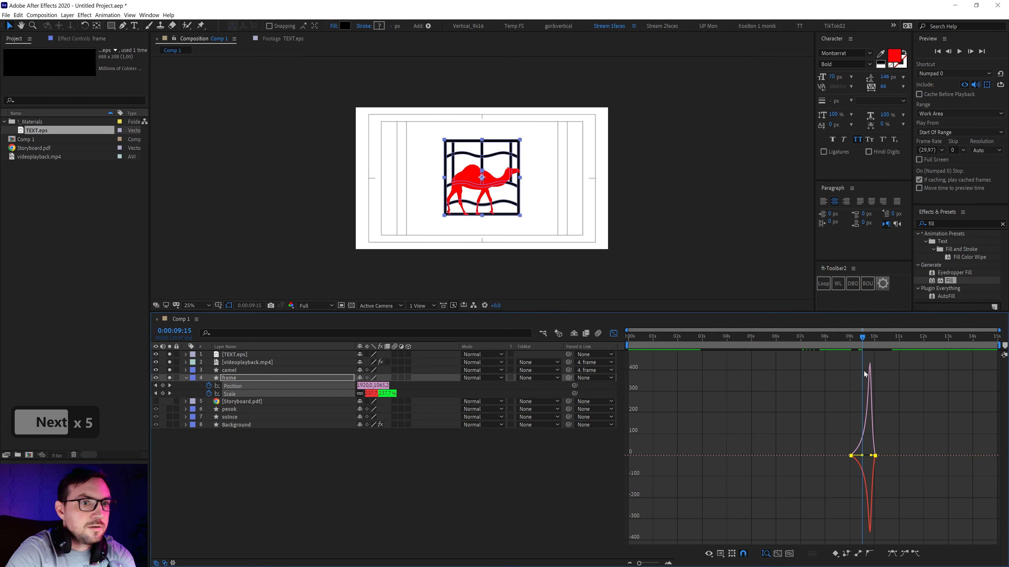
pyautogui.press('pagedown')
pyautogui.press('pagedown')
pyautogui.press('pagedown')
pyautogui.press('pageup')
pyautogui.press('pageup')
pyautogui.press('pageup')
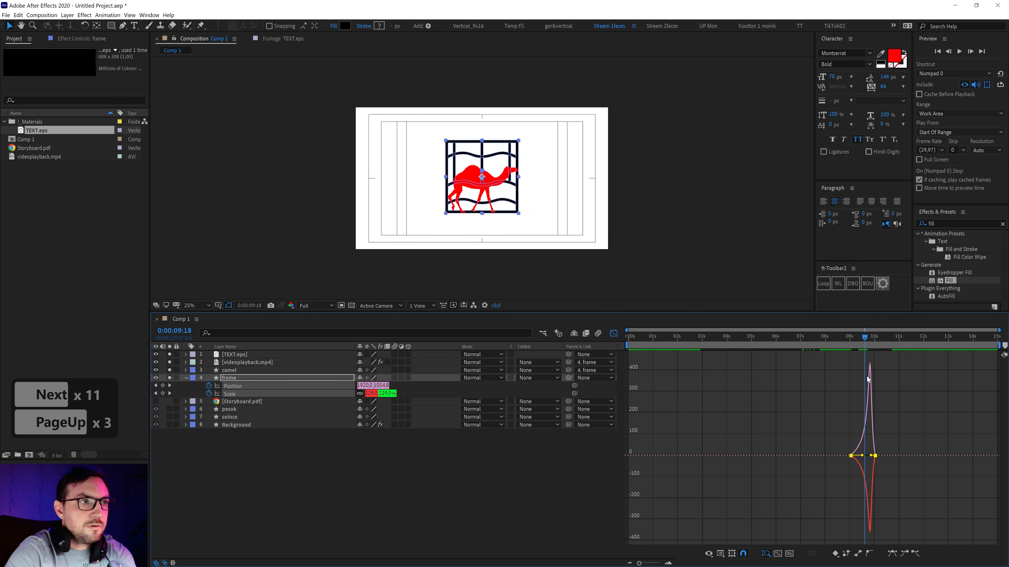
pyautogui.press('pagedown')
pyautogui.moveTo(870, 457); pyautogui.dragTo(867, 457)
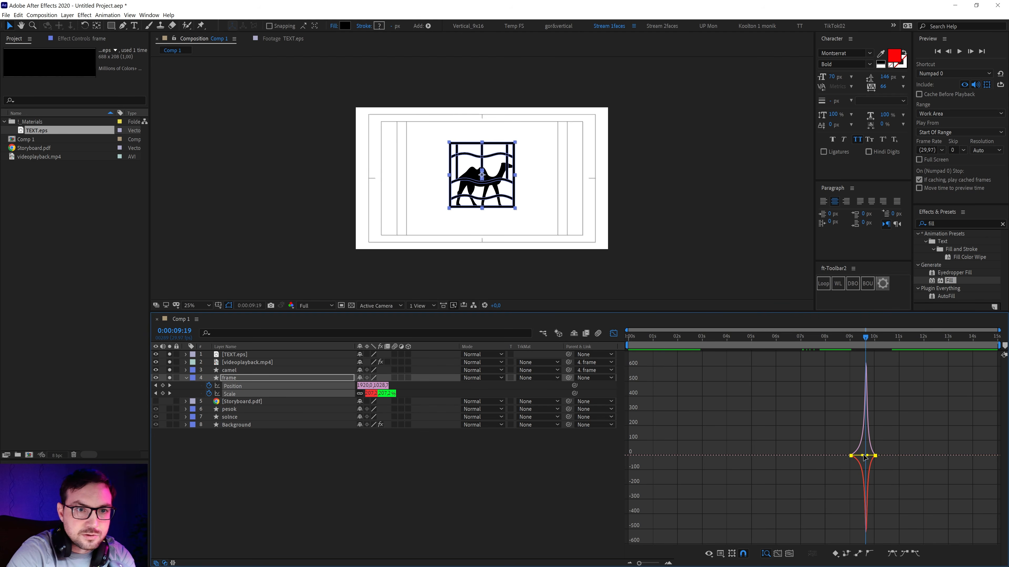
# Preview the eased frame movement and return the timeline from the speed graph to the layer bars.
pyautogui.moveTo(867, 338)
pyautogui.mouseDown()
pyautogui.moveTo(851, 342)
pyautogui.moveTo(870, 360)
pyautogui.mouseUp()
pyautogui.press('space')
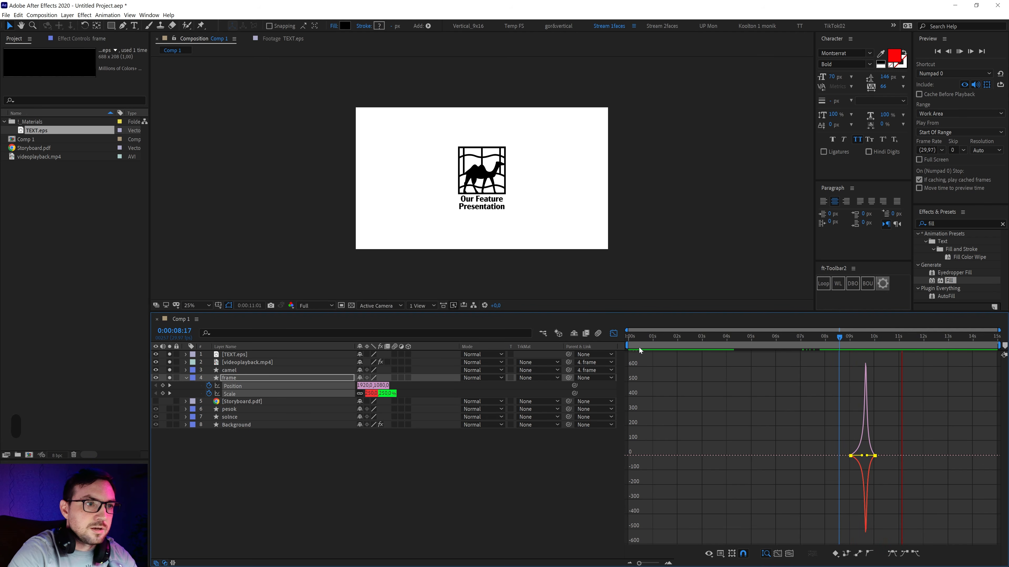
pyautogui.click(614, 334)
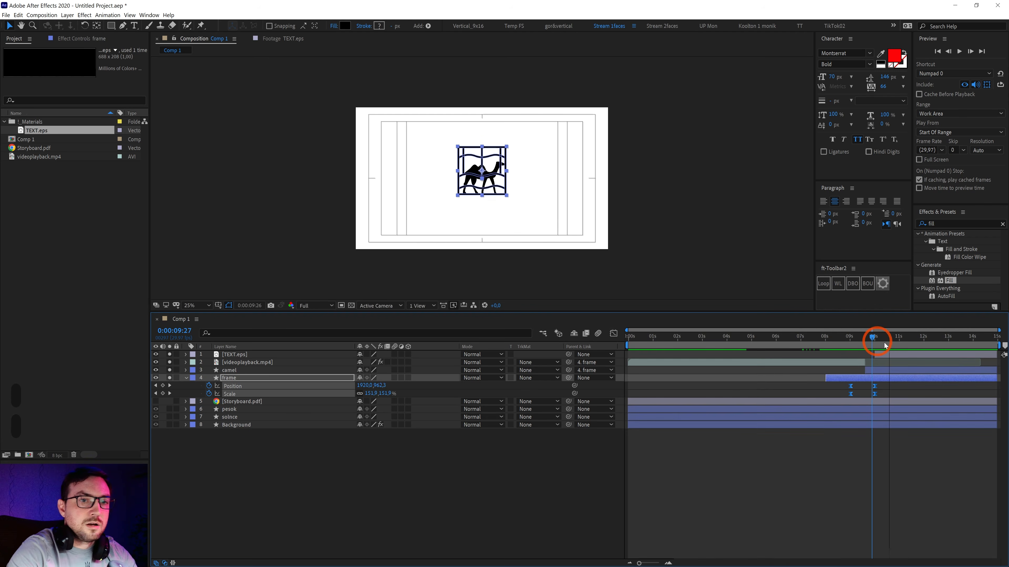
# Save the project to the desktop under the file name 001.
pyautogui.hotkey('ctrl', 's')
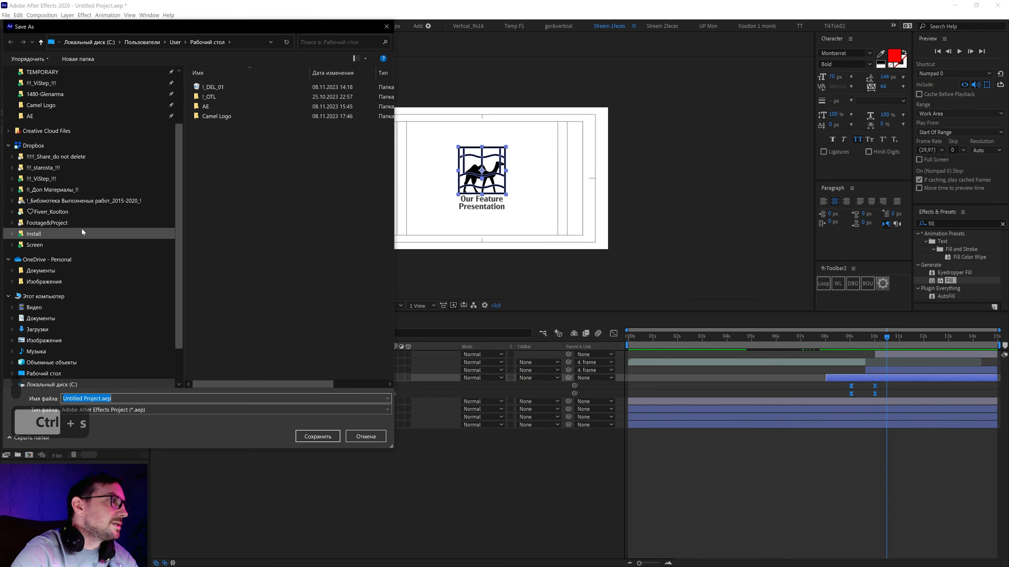
pyautogui.click(32, 90)
pyautogui.click(101, 399)
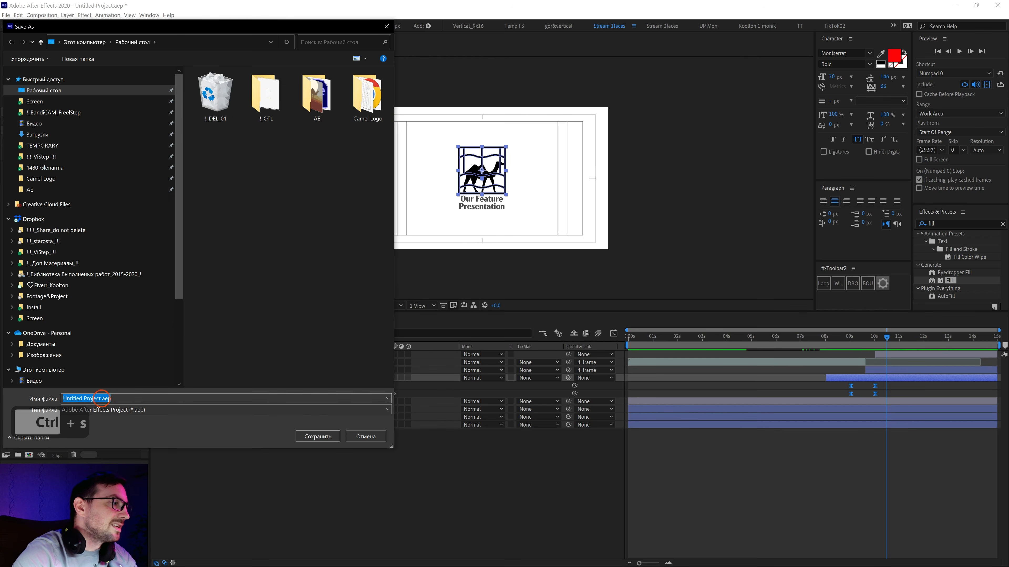
pyautogui.write('001')
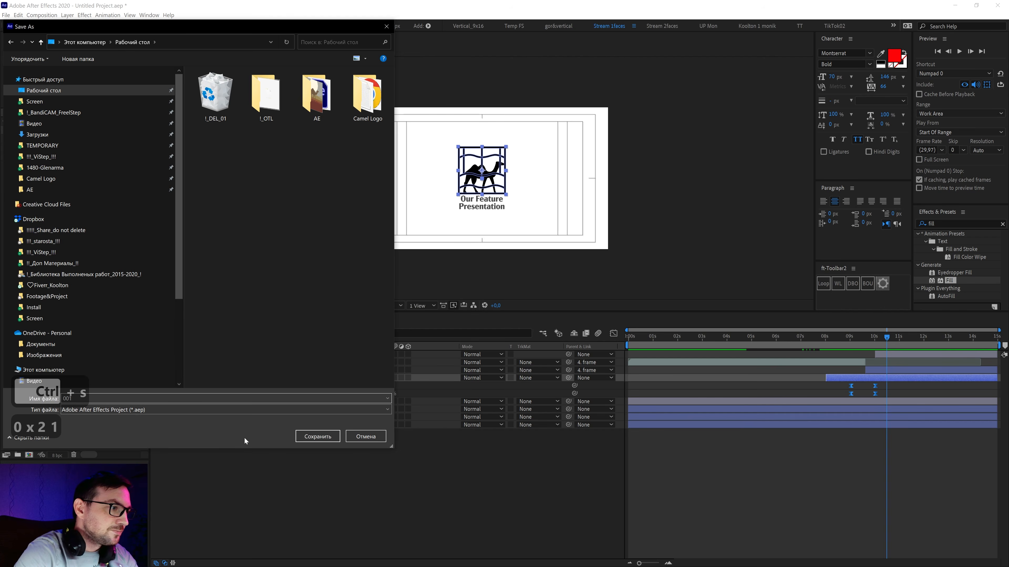
pyautogui.click(310, 437)
# Solo the Storyboard.pdf layer to show it alongside the camel and scrub to 0:00:02:21.
pyautogui.moveTo(843, 337); pyautogui.dragTo(616, 363)
pyautogui.click(607, 459)
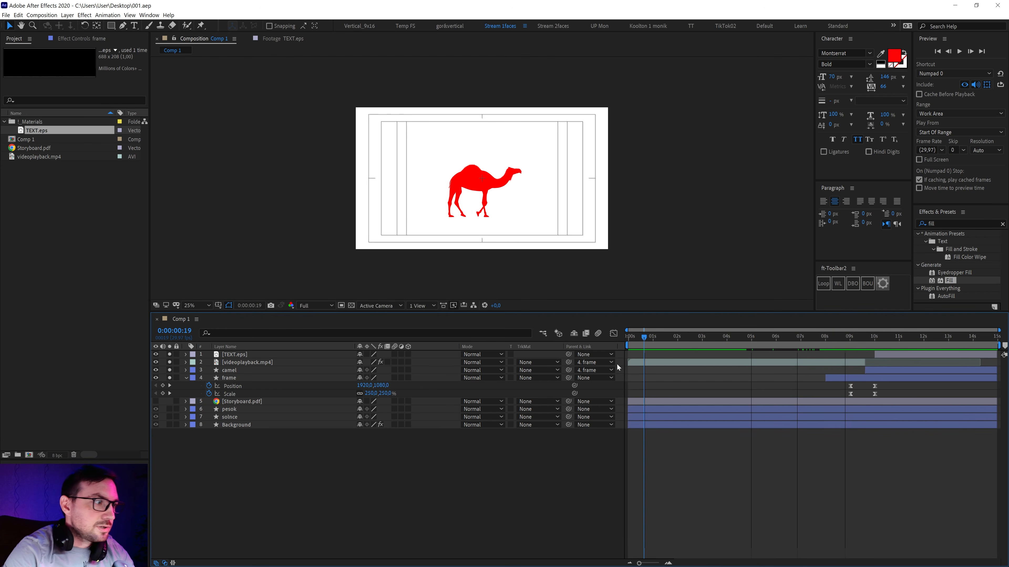
pyautogui.click(218, 399)
pyautogui.click(155, 402)
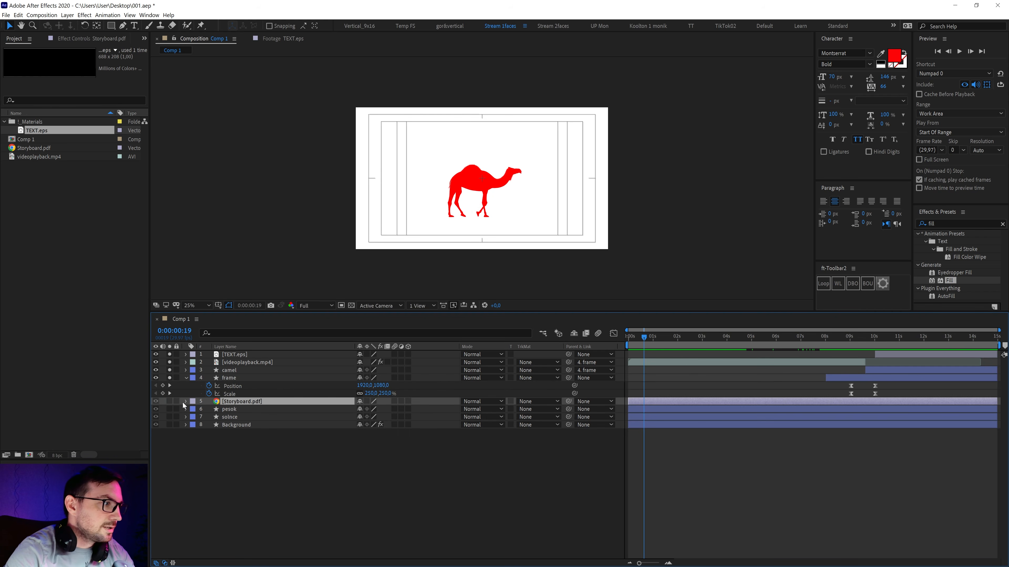
pyautogui.click(169, 402)
pyautogui.moveTo(645, 342); pyautogui.dragTo(695, 338)
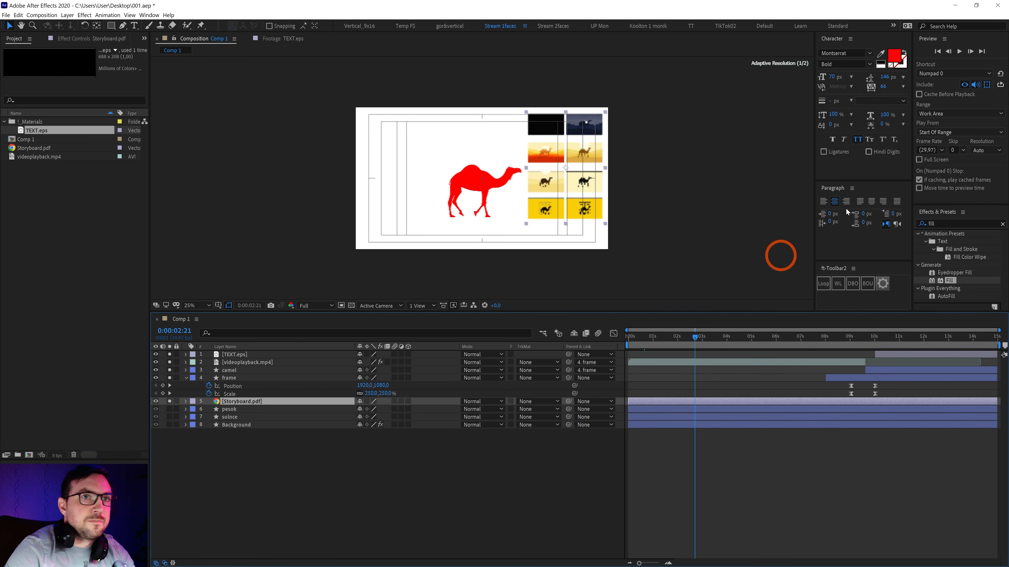
# Set the videoplayback.mp4 layer's Fill color to black at 0:00:00:00, add a Color keyframe there and reveal it in the timeline.
pyautogui.click(232, 379)
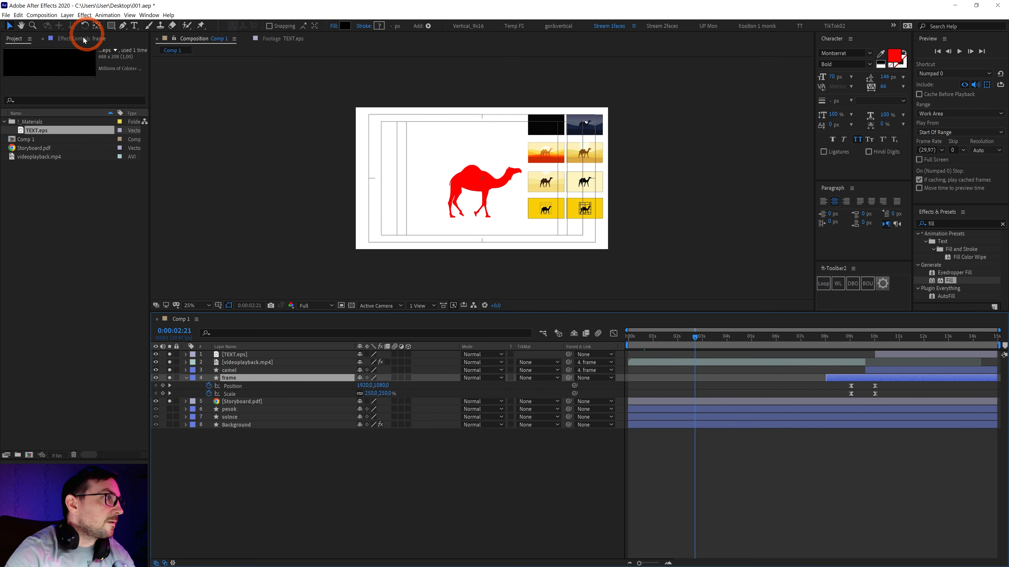
pyautogui.click(92, 38)
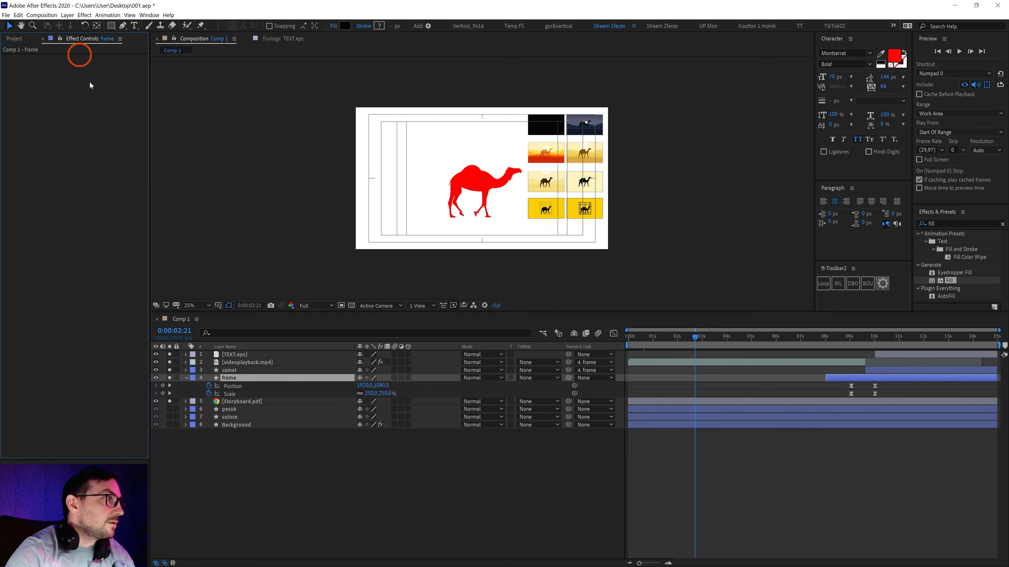
pyautogui.click(228, 363)
pyautogui.click(54, 258)
pyautogui.click(99, 242)
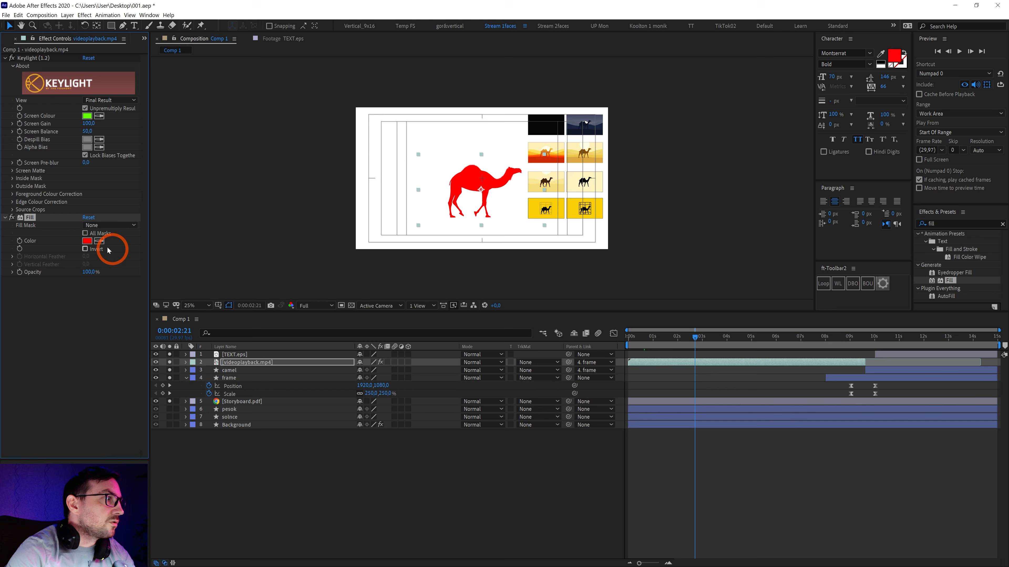
pyautogui.click(524, 345)
pyautogui.press('Home')
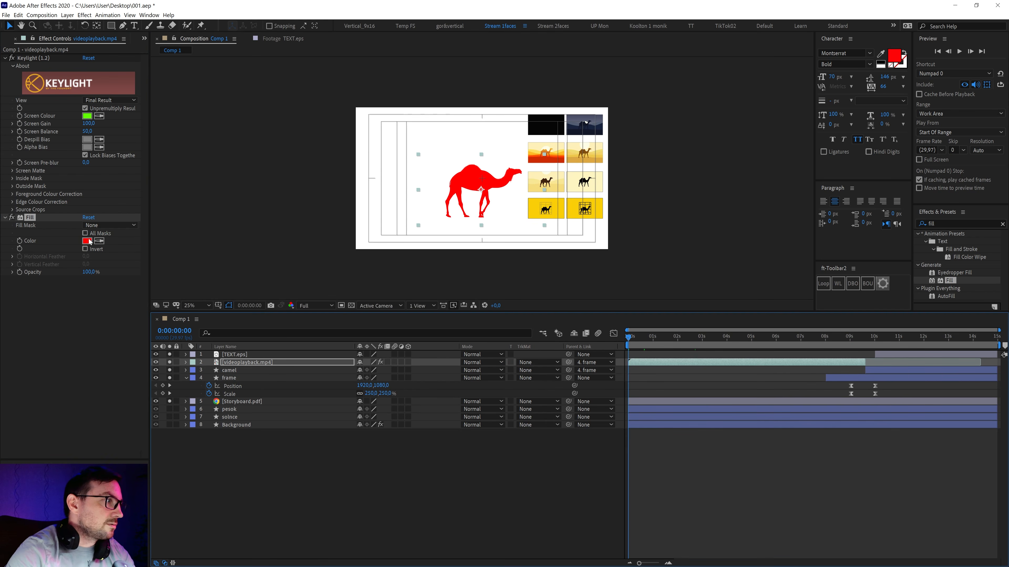
pyautogui.click(87, 241)
pyautogui.moveTo(488, 297); pyautogui.dragTo(315, 348)
pyautogui.click(580, 222)
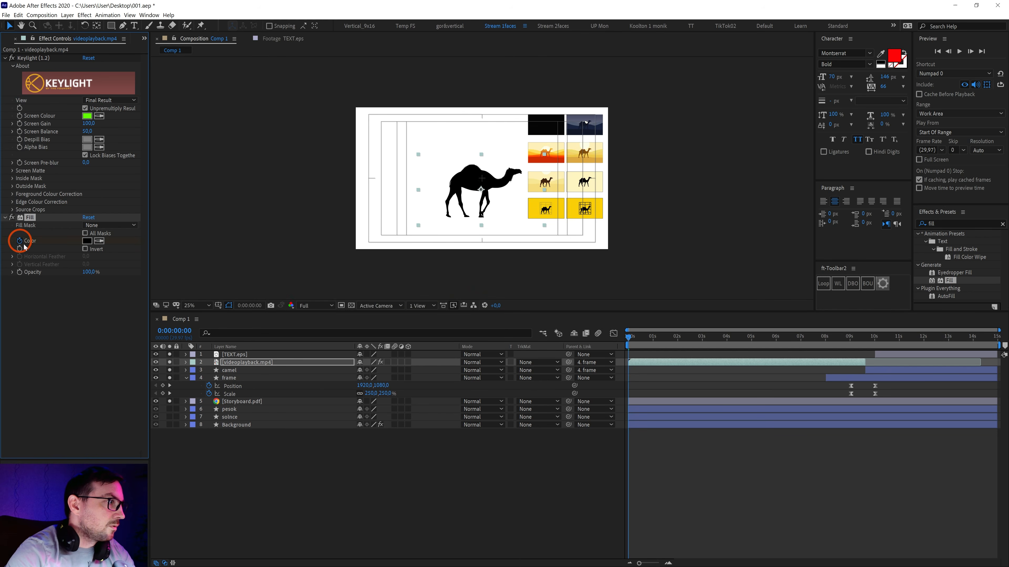
pyautogui.press('u')
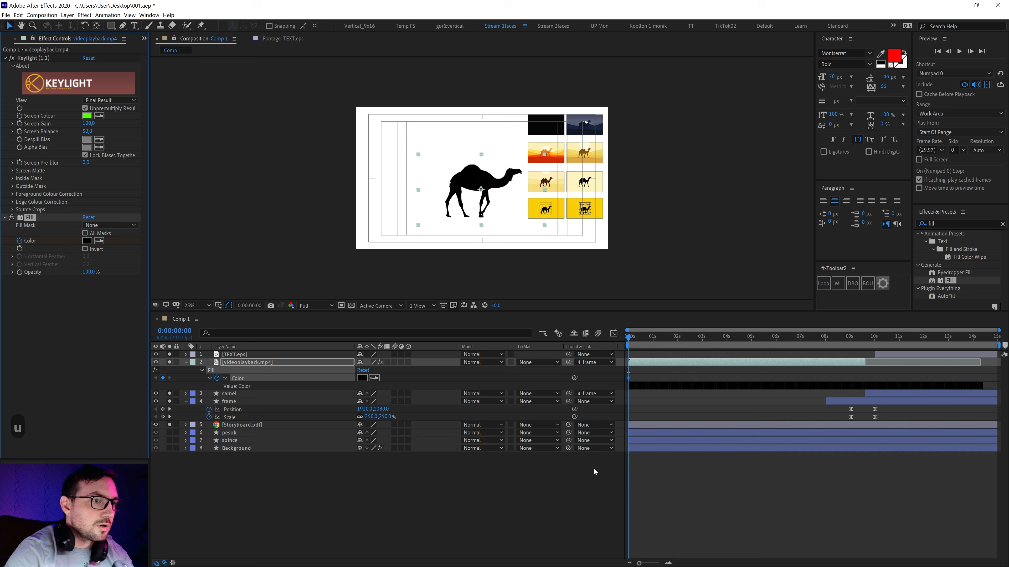
# Reveal the Background layer's Fill Color keyframes, collapse the frame layer and move to the second Color keyframe at 0:00:01:17.
pyautogui.click(677, 338)
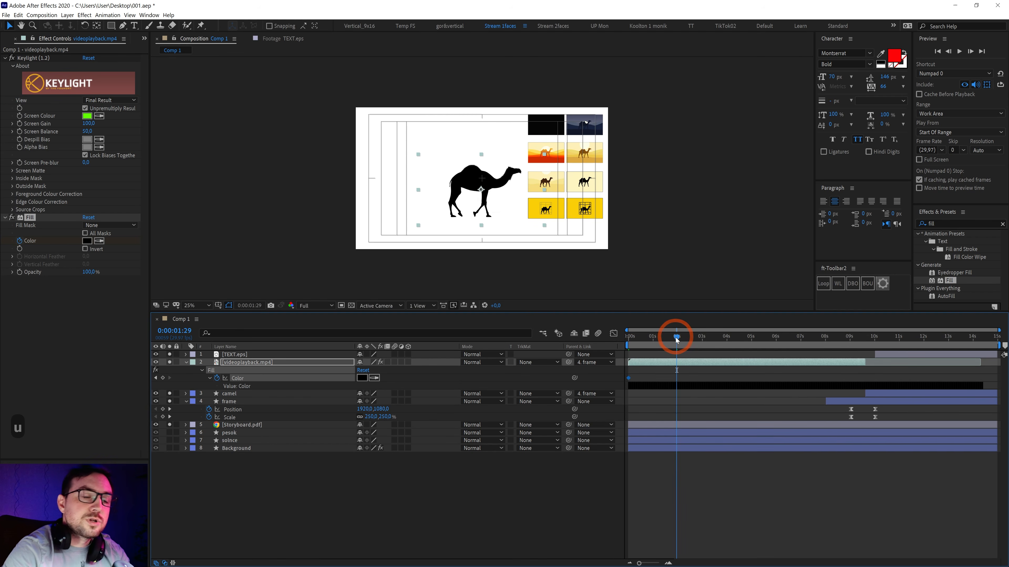
pyautogui.click(231, 449)
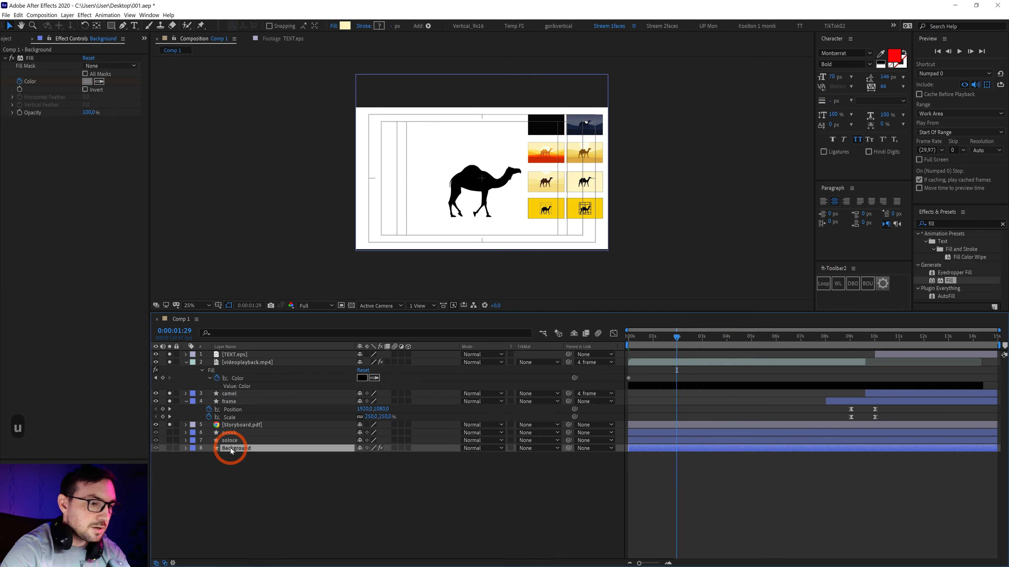
pyautogui.press('u')
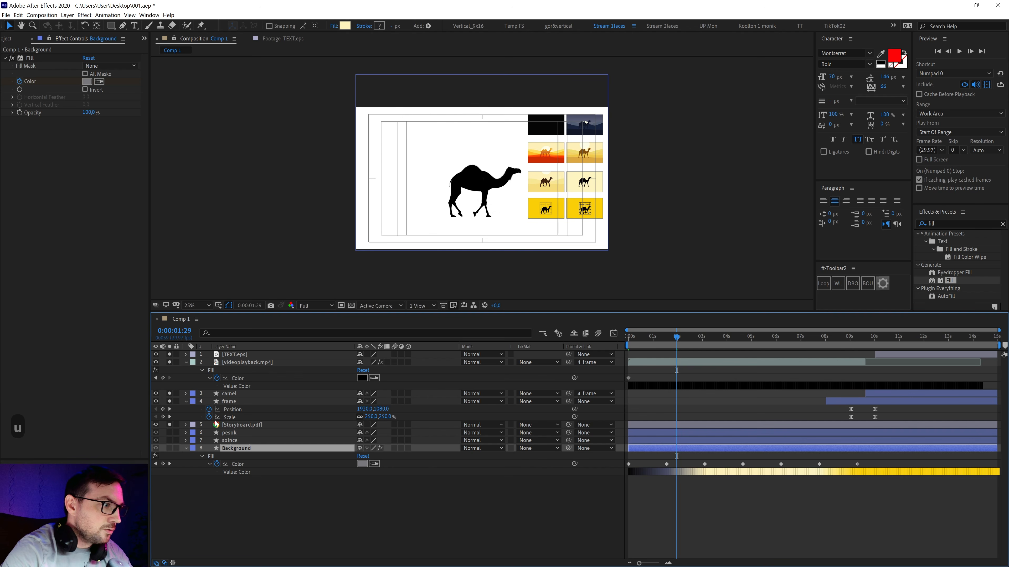
pyautogui.click(186, 402)
pyautogui.moveTo(674, 342); pyautogui.dragTo(667, 340)
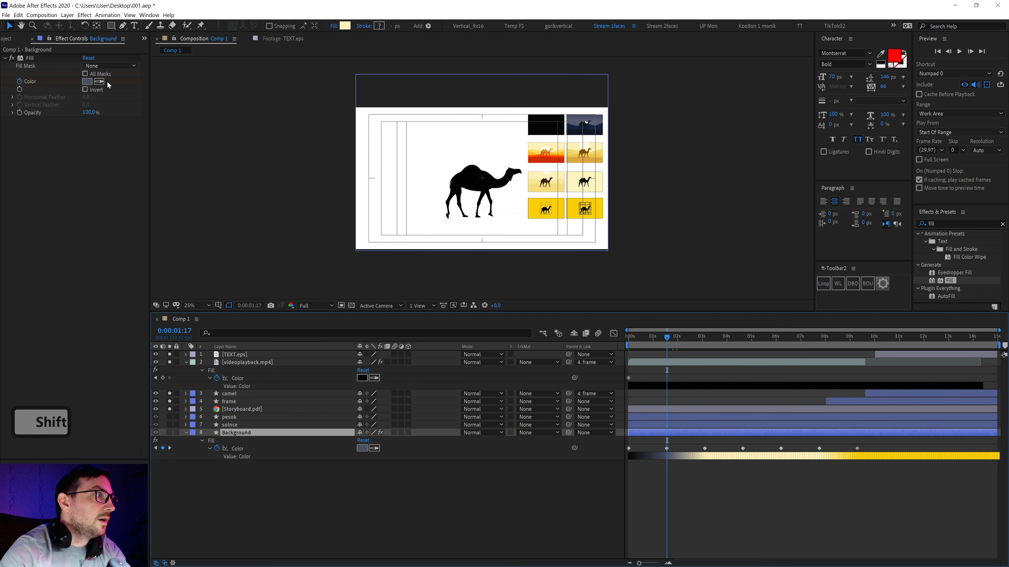
# Sample the dark blue camel in the second storyboard picture as videoplayback.mp4's Fill color, creating a Color keyframe at 0:00:01:17.
pyautogui.press('KP_2')
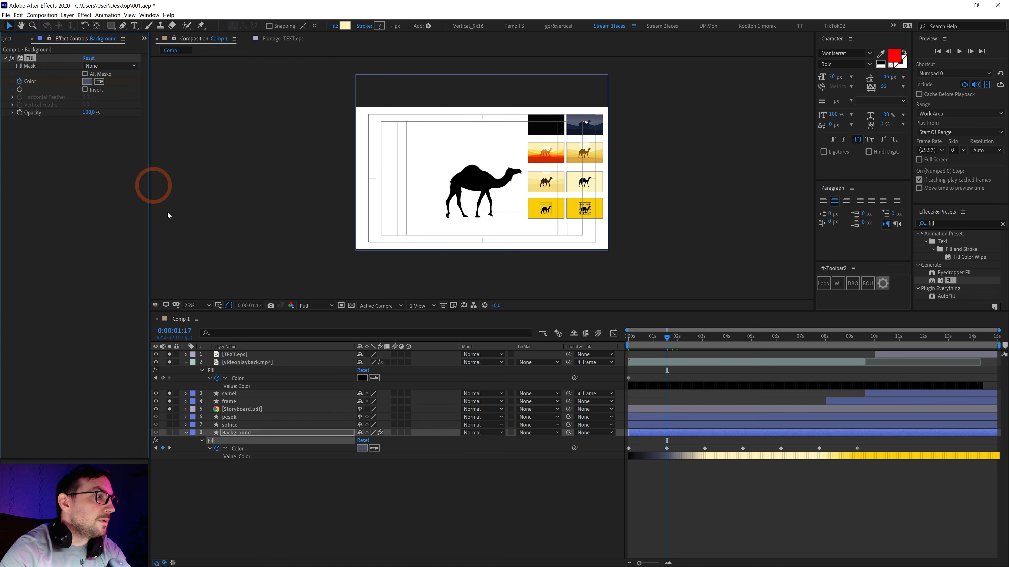
pyautogui.click(47, 73)
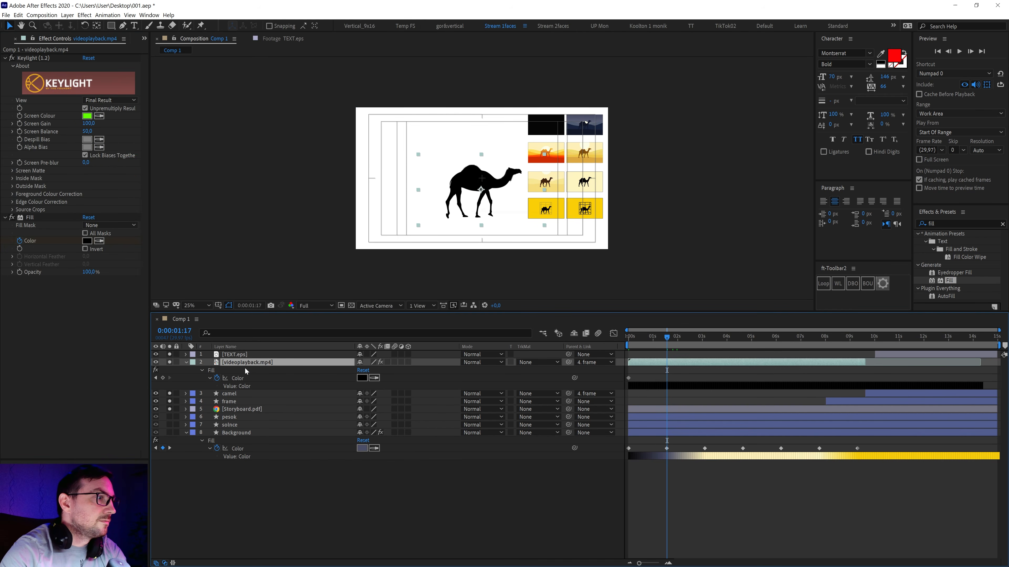
pyautogui.click(99, 241)
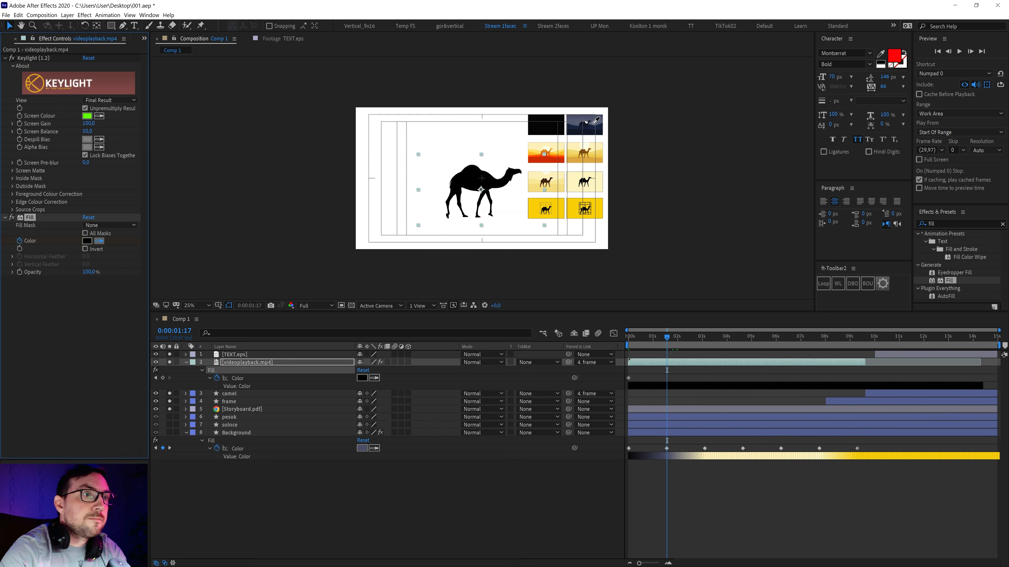
pyautogui.click(583, 123)
pyautogui.press('.')
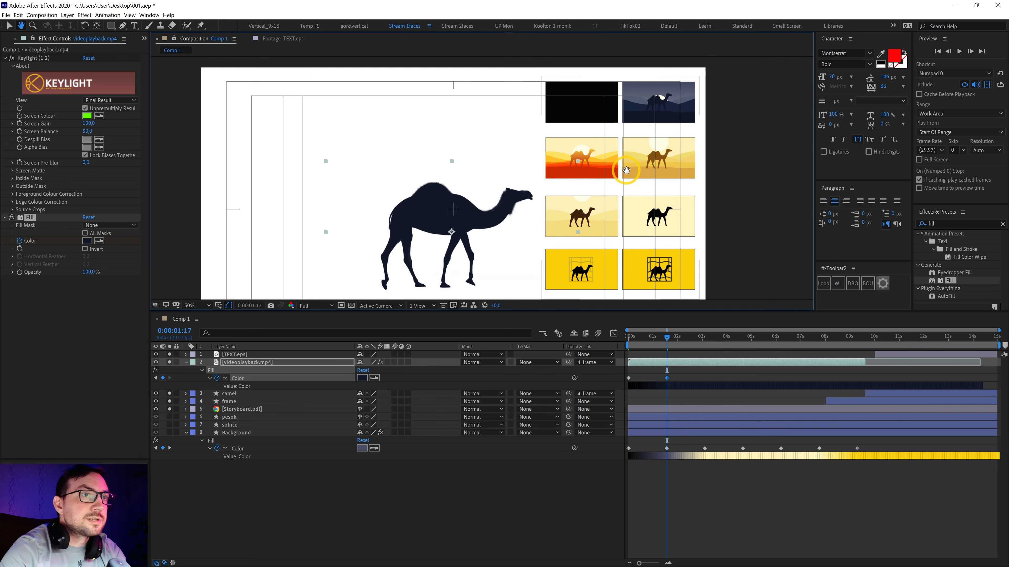
pyautogui.click(107, 245)
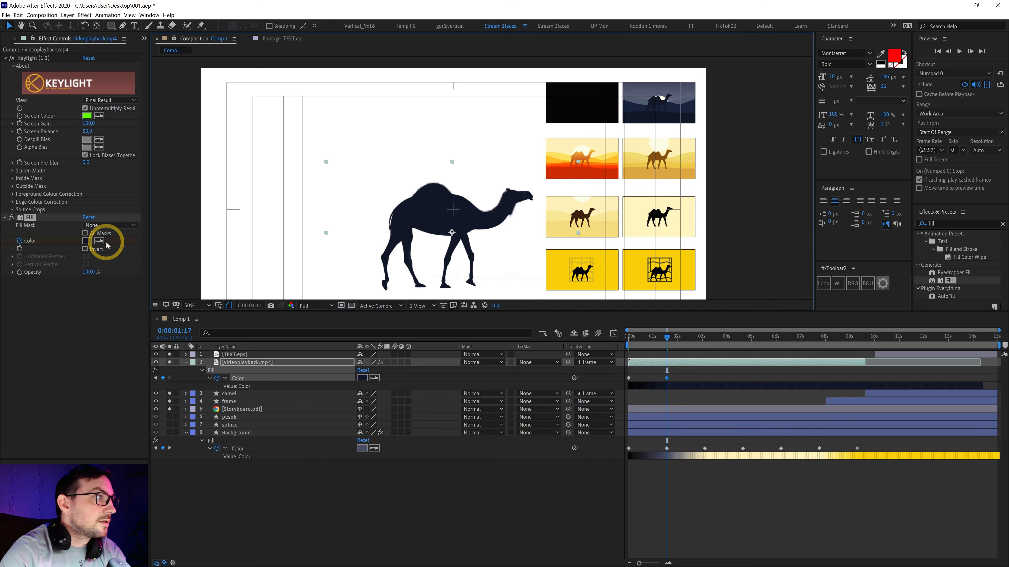
pyautogui.click(658, 101)
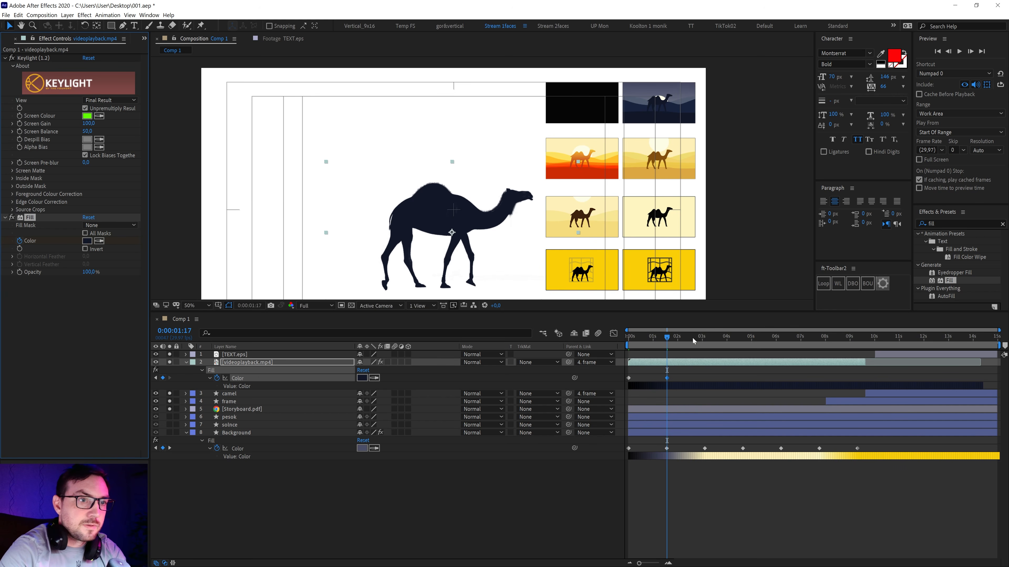
# Sample the orange camel in the third storyboard picture as videoplayback.mp4's Fill color, creating a Color keyframe at 0:00:03:03.
pyautogui.keyDown('shift'); pyautogui.click(704, 338); pyautogui.keyUp('shift')
pyautogui.click(736, 361)
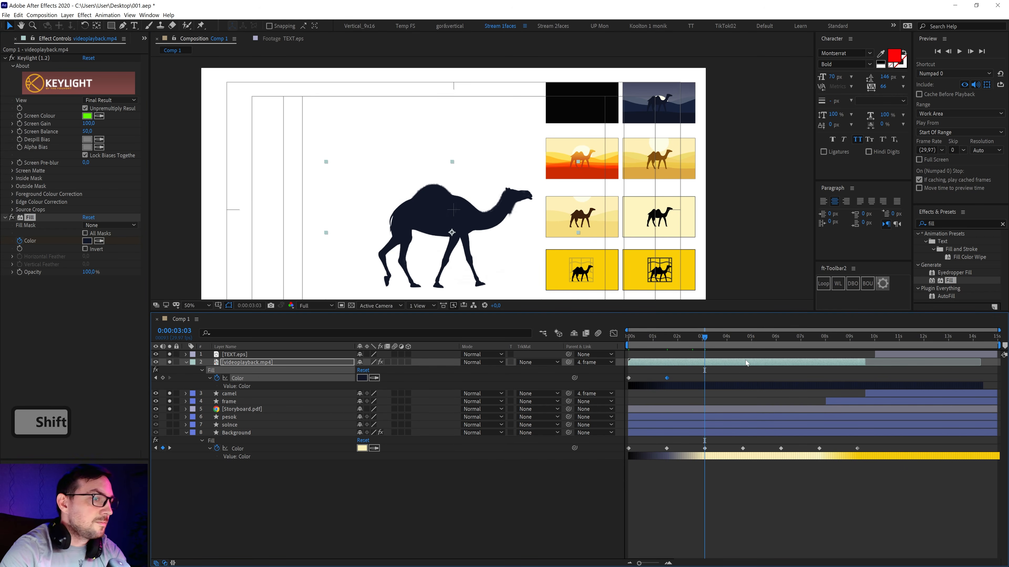
pyautogui.click(703, 456)
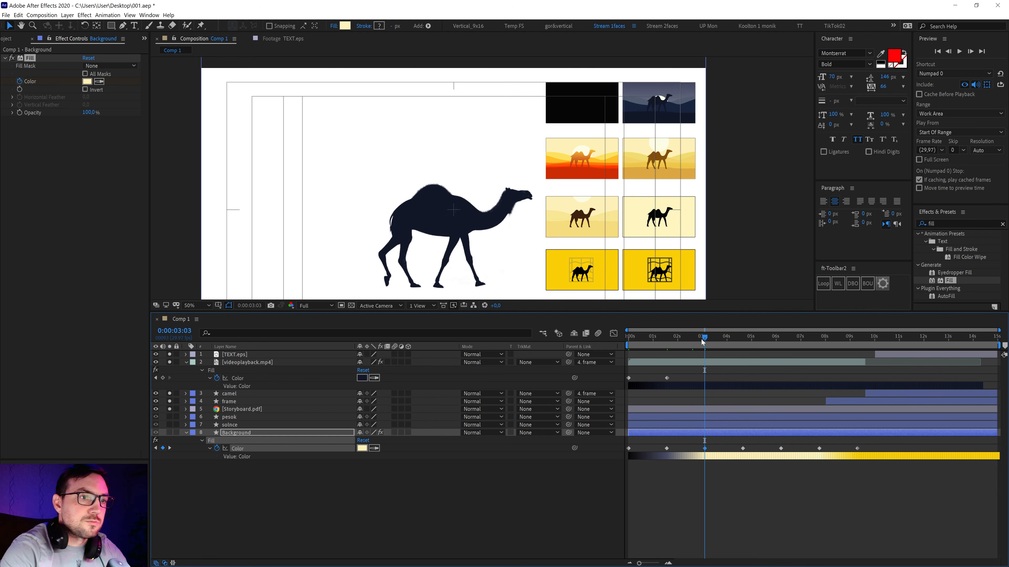
pyautogui.keyDown('shift'); pyautogui.click(696, 362); pyautogui.keyUp('shift')
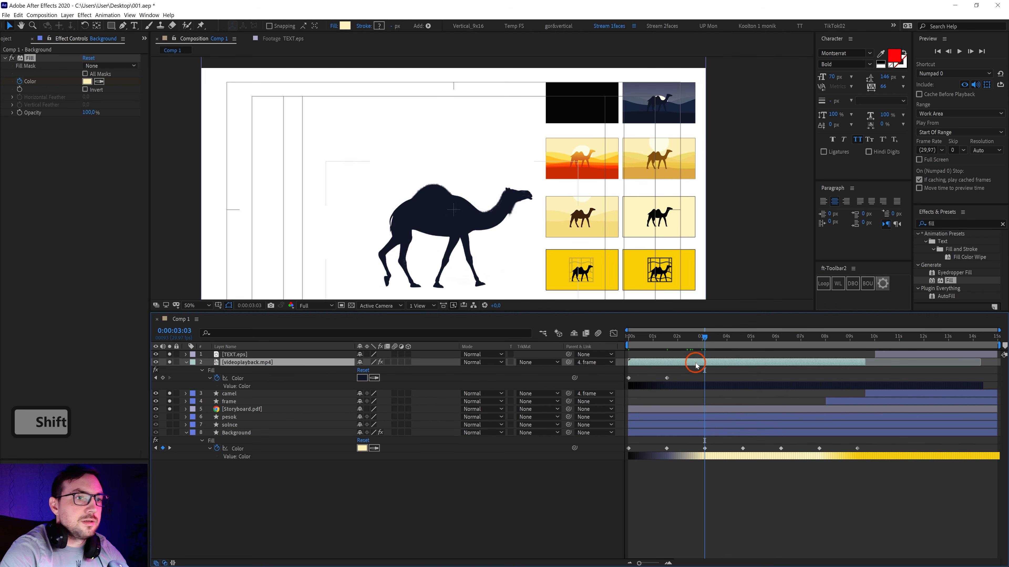
pyautogui.click(99, 241)
pyautogui.click(578, 160)
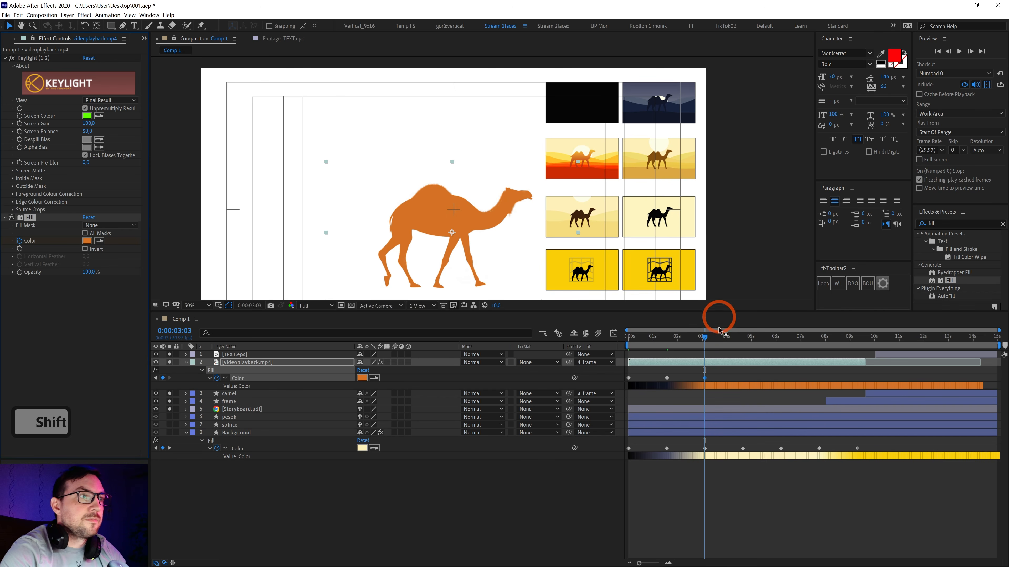
# Sample the brown camel in the fourth storyboard picture as videoplayback.mp4's Fill color, creating a Color keyframe at 0:00:04:20.
pyautogui.click(766, 359)
pyautogui.keyDown('shift'); pyautogui.click(741, 337); pyautogui.keyUp('shift')
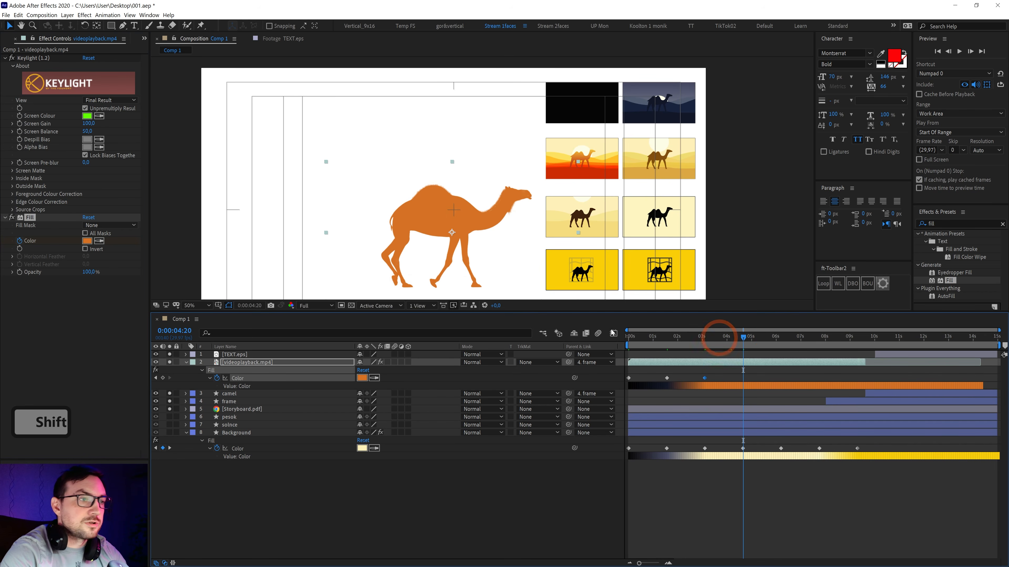
pyautogui.click(99, 241)
pyautogui.click(657, 157)
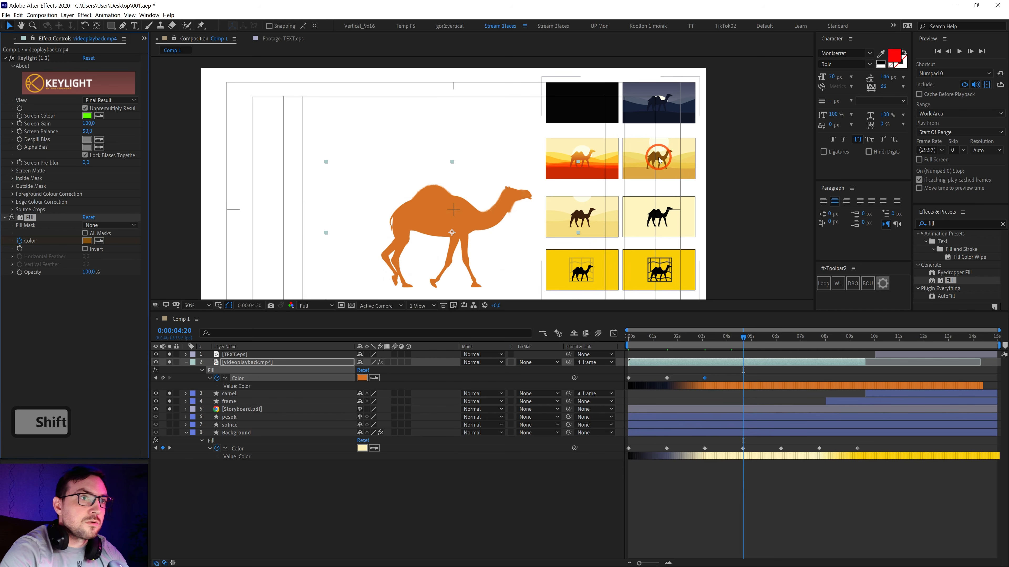
# Sample the dark brown camel in the fifth storyboard picture as videoplayback.mp4's Fill color, creating a Color keyframe at 0:00:06:06.
pyautogui.click(821, 358)
pyautogui.keyDown('shift'); pyautogui.click(781, 337); pyautogui.keyUp('shift')
pyautogui.click(445, 286)
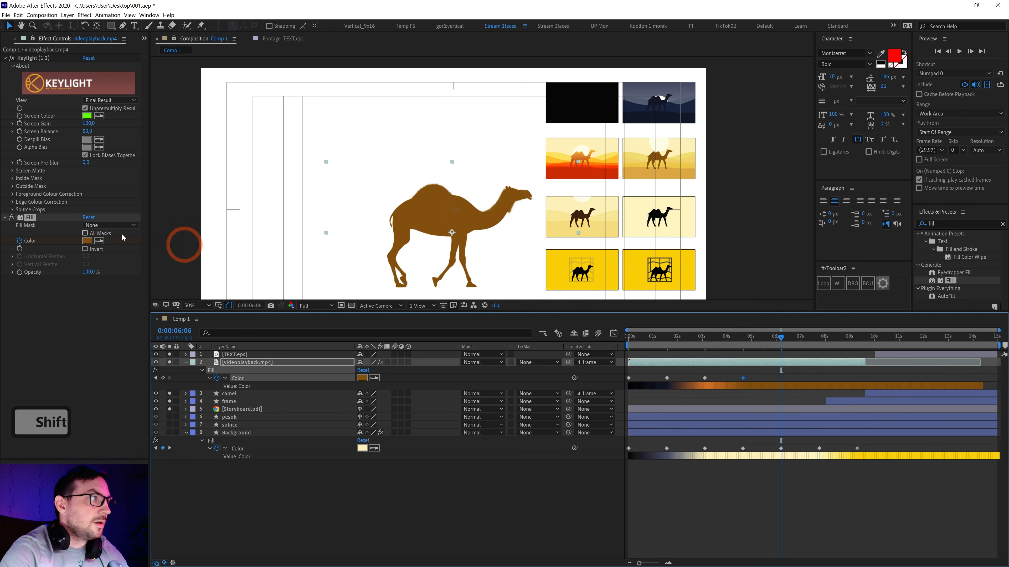
pyautogui.click(99, 241)
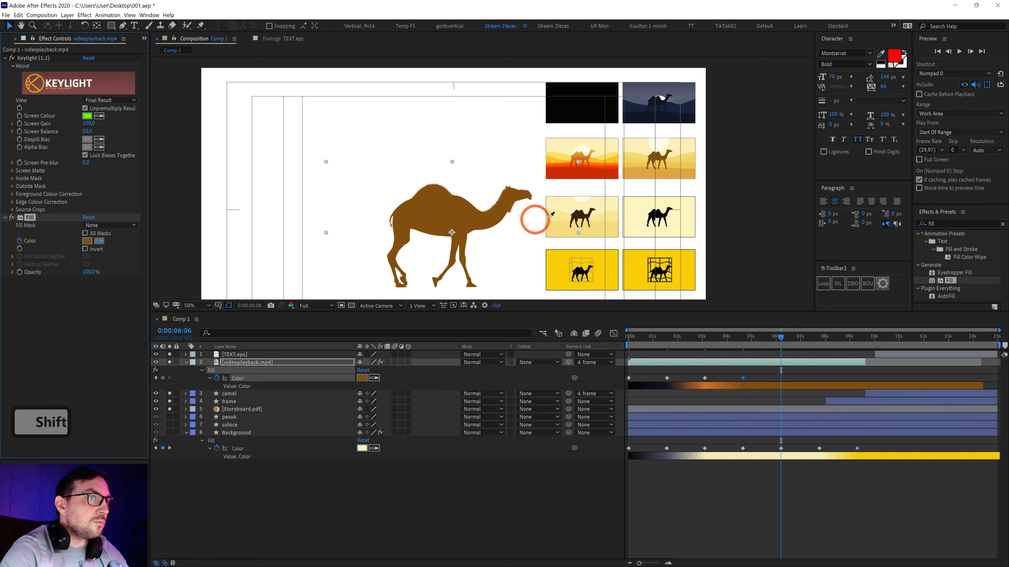
pyautogui.click(578, 218)
# Sample the black camel in the sixth storyboard picture as videoplayback.mp4's Fill color, creating a Color keyframe at 0:00:07:23.
pyautogui.keyDown('shift'); pyautogui.click(820, 337); pyautogui.keyUp('shift')
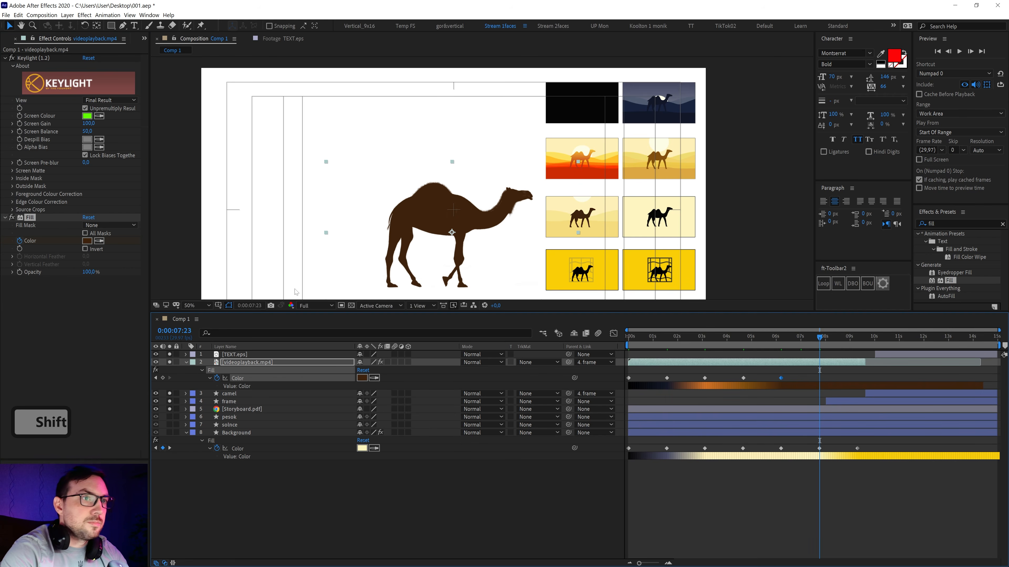
pyautogui.click(99, 241)
pyautogui.click(653, 216)
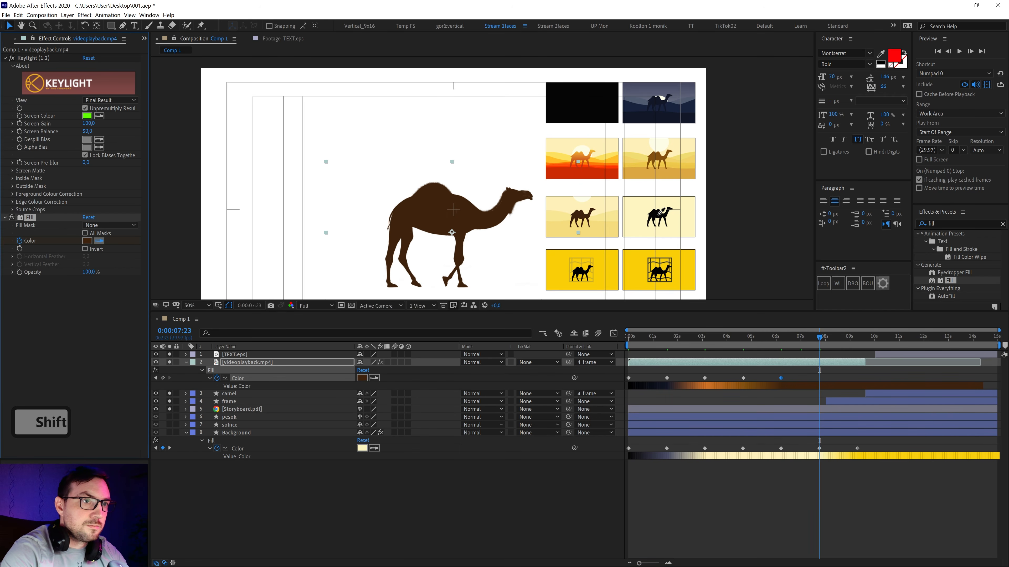
# Sample the black camel in the seventh storyboard picture as the Fill color at 0:00:09:09, and scrub back to 0:00:07:08.
pyautogui.keyDown('shift'); pyautogui.click(856, 337); pyautogui.keyUp('shift')
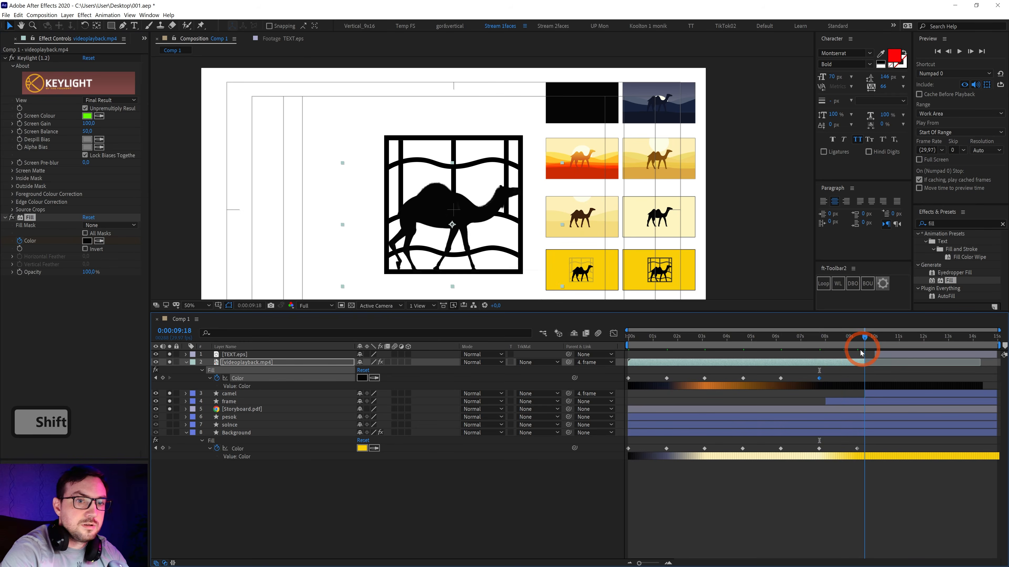
pyautogui.click(99, 241)
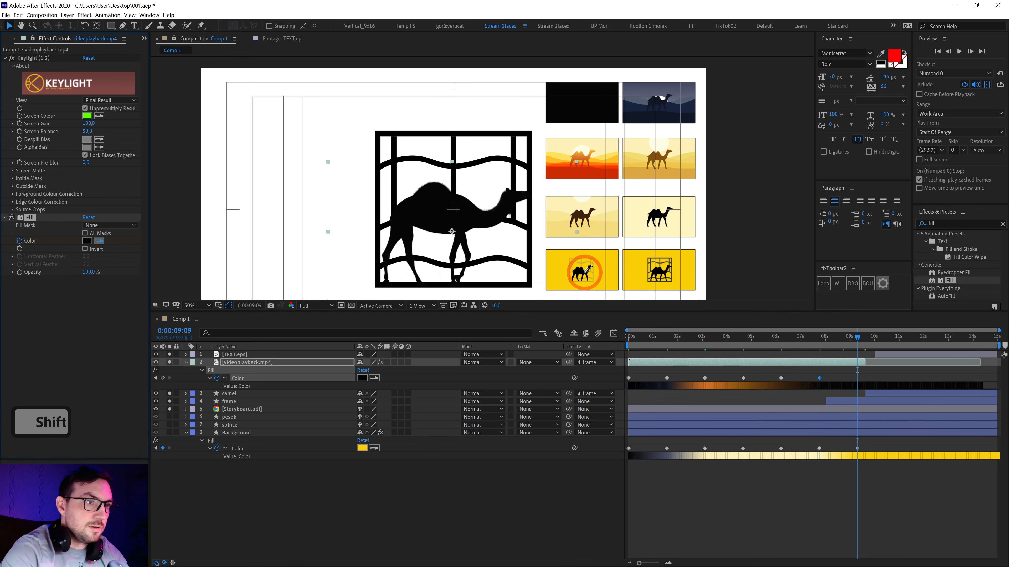
pyautogui.click(581, 269)
pyautogui.click(845, 323)
pyautogui.moveTo(822, 338)
pyautogui.mouseDown()
pyautogui.moveTo(842, 336)
pyautogui.moveTo(807, 337)
pyautogui.mouseUp()
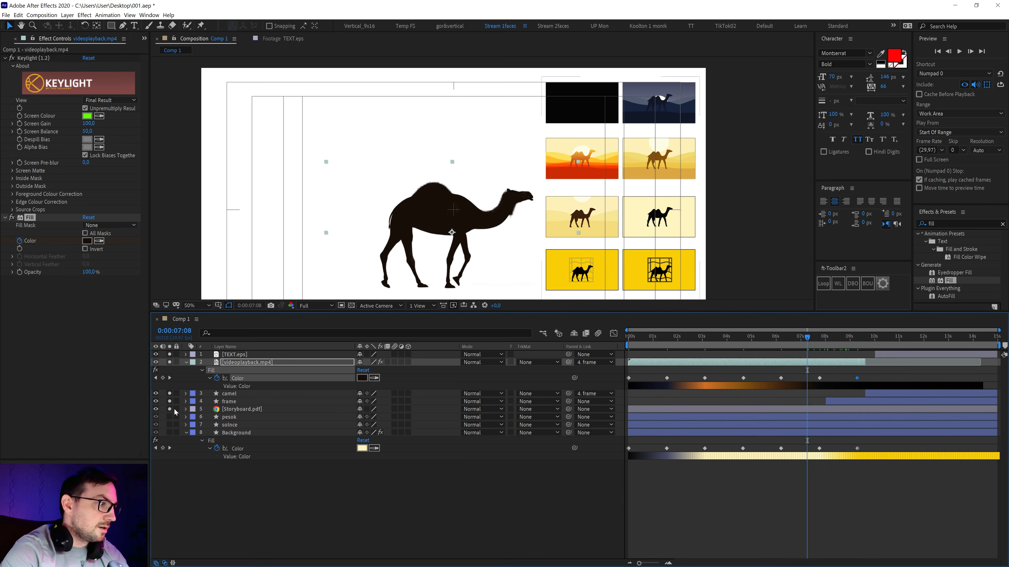
# Turn off solo on all layers, collapse the videoplayback.mp4 layer and hide the Storyboard.pdf layer.
pyautogui.click(169, 354)
pyautogui.click(170, 361)
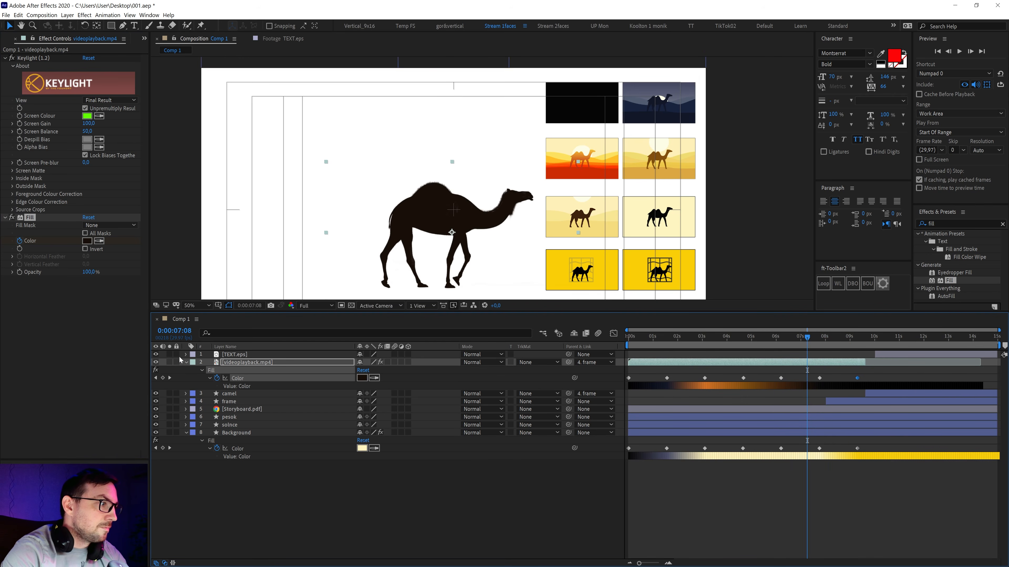
pyautogui.click(186, 362)
pyautogui.click(234, 384)
pyautogui.click(155, 385)
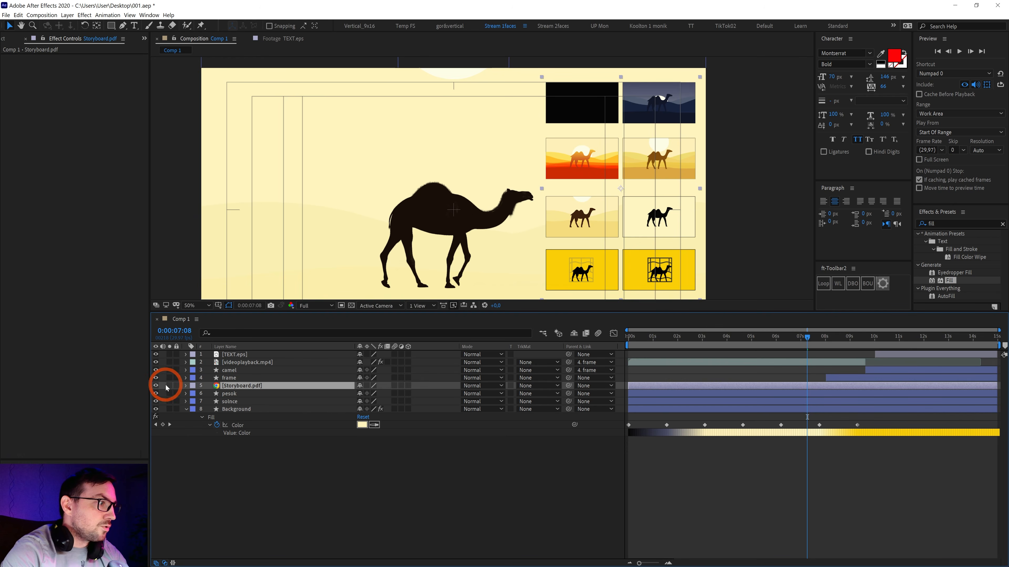
pyautogui.click(256, 483)
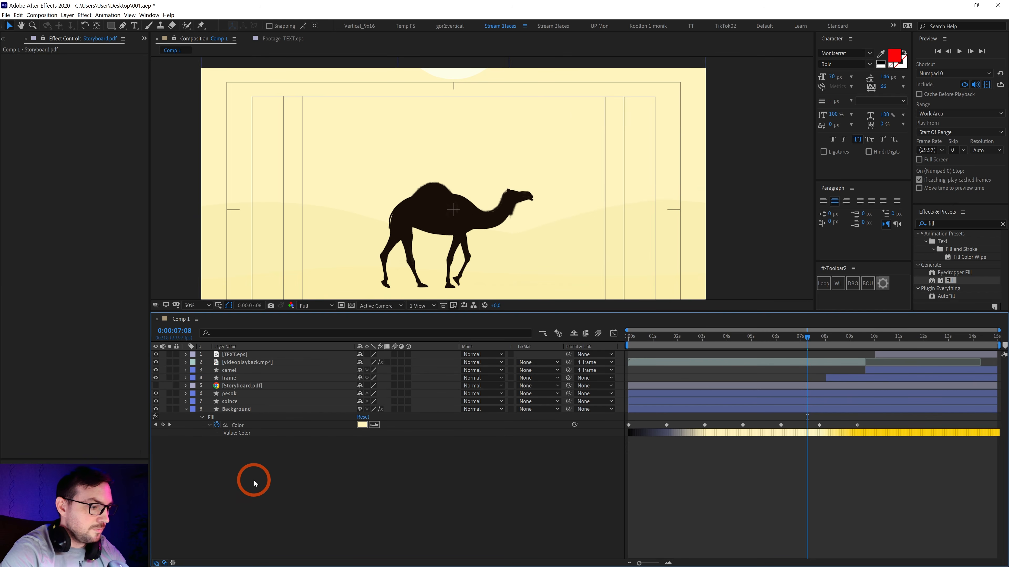
# Save the project, then enlarge the composition view to preview the whole animation.
pyautogui.hotkey('ctrl', 's')
pyautogui.moveTo(207, 311); pyautogui.dragTo(207, 395)
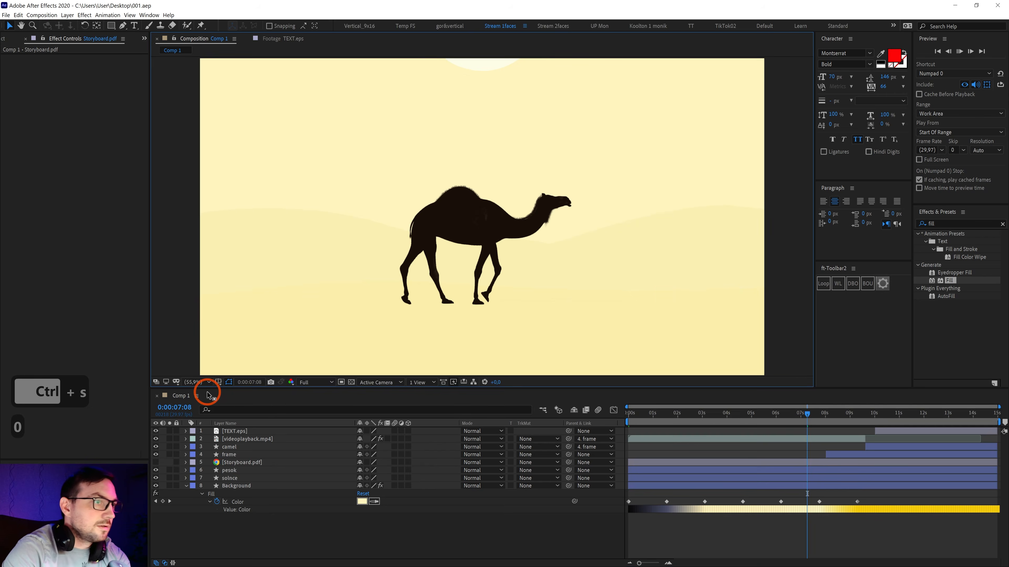
pyautogui.press('KP_0')
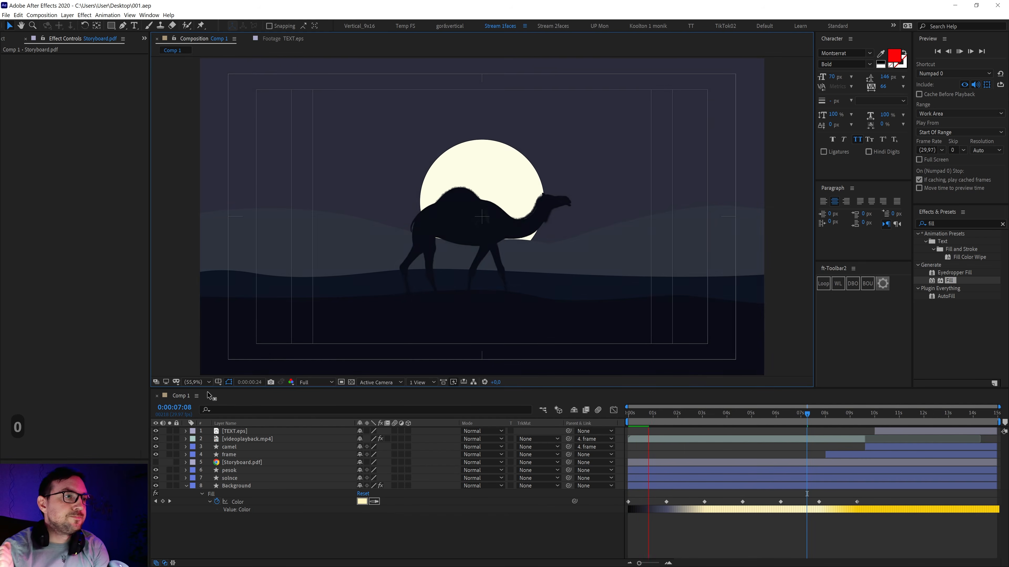
# Switch to Fiverr in the browser and examine the completed custom animation order's price and the buyer's review.
pyautogui.hotkey('alt', 'Tab')
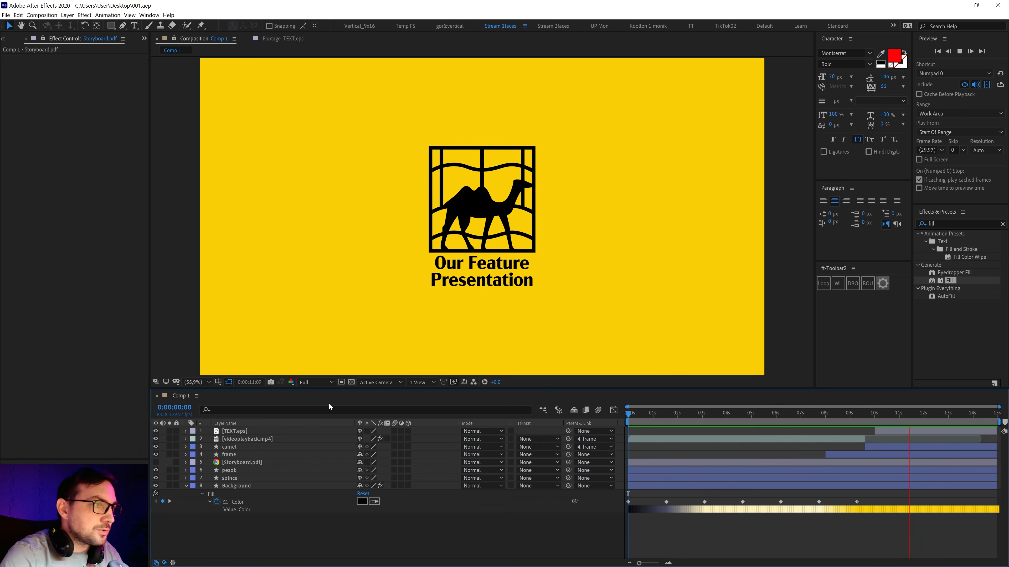
pyautogui.hotkey('alt', 'Tab')
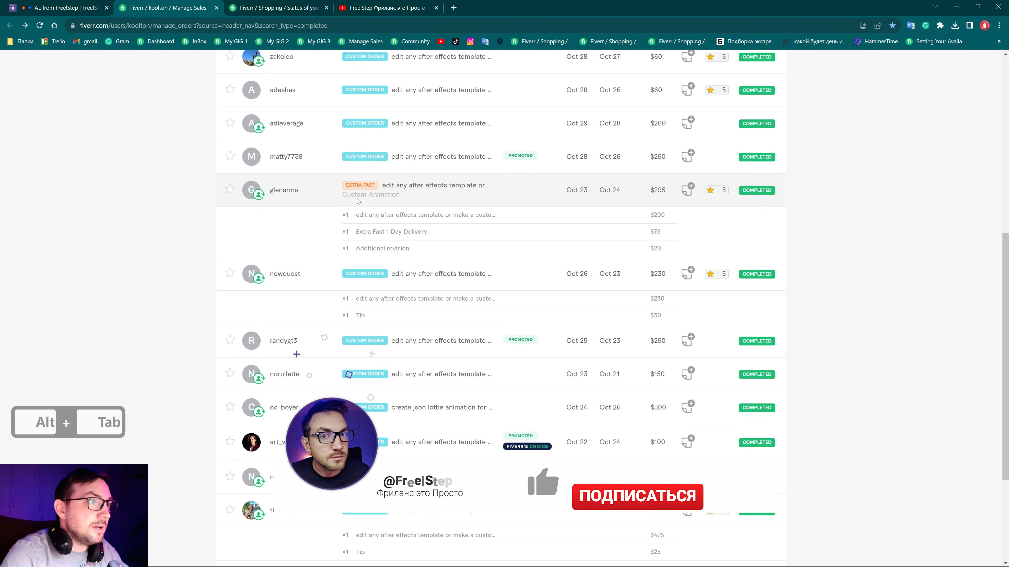
pyautogui.doubleClick(657, 190)
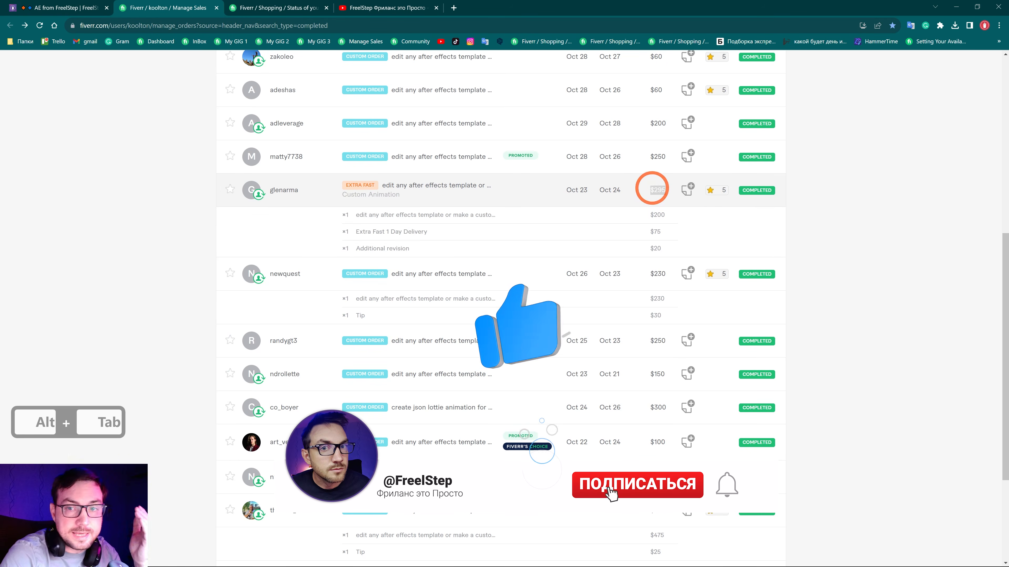
pyautogui.click(274, 8)
pyautogui.scroll(-15, 482, 347)
pyautogui.scroll(-15, 482, 347)
pyautogui.scroll(8, 317, 315)
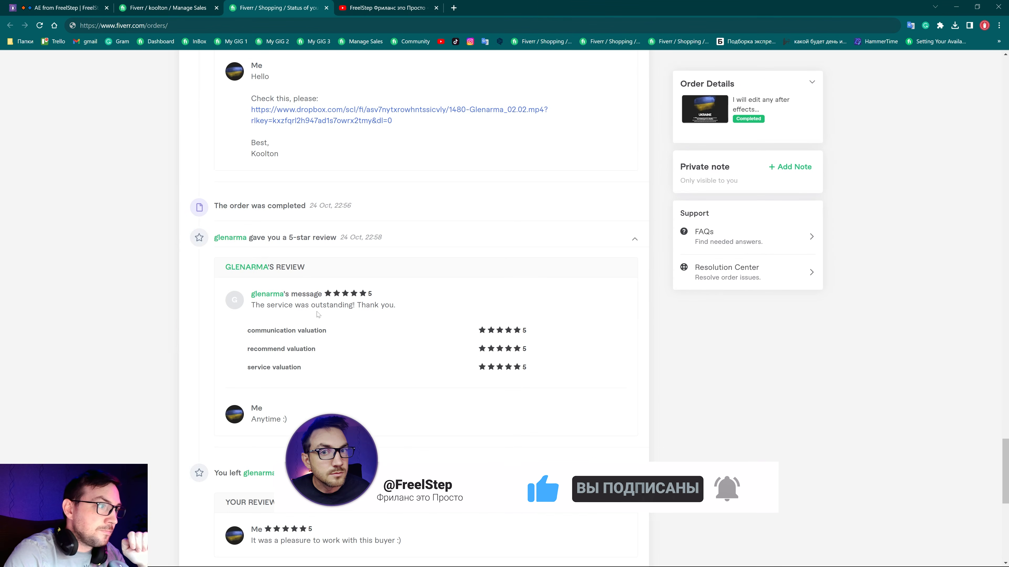
pyautogui.moveTo(252, 305); pyautogui.dragTo(398, 310)
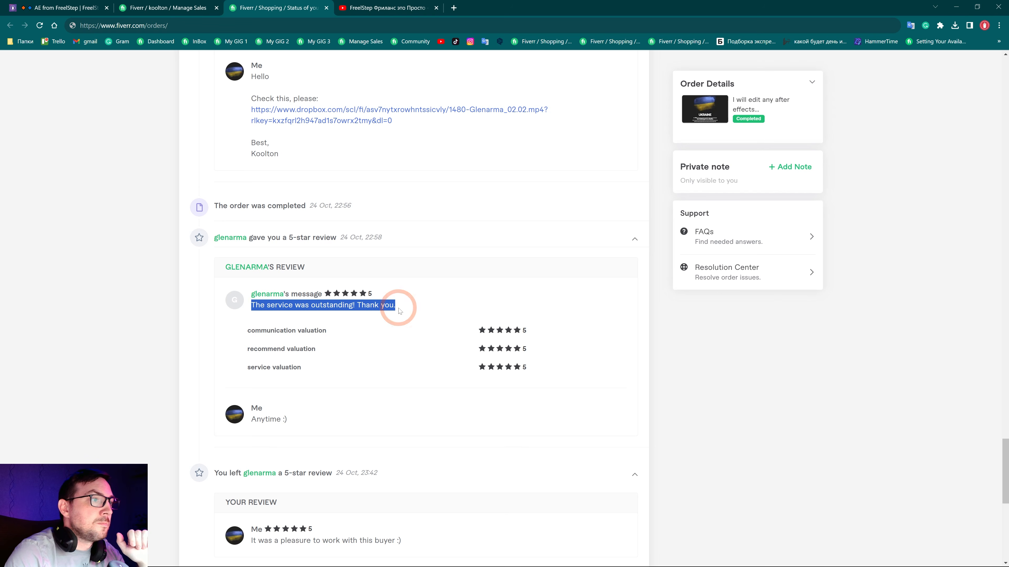